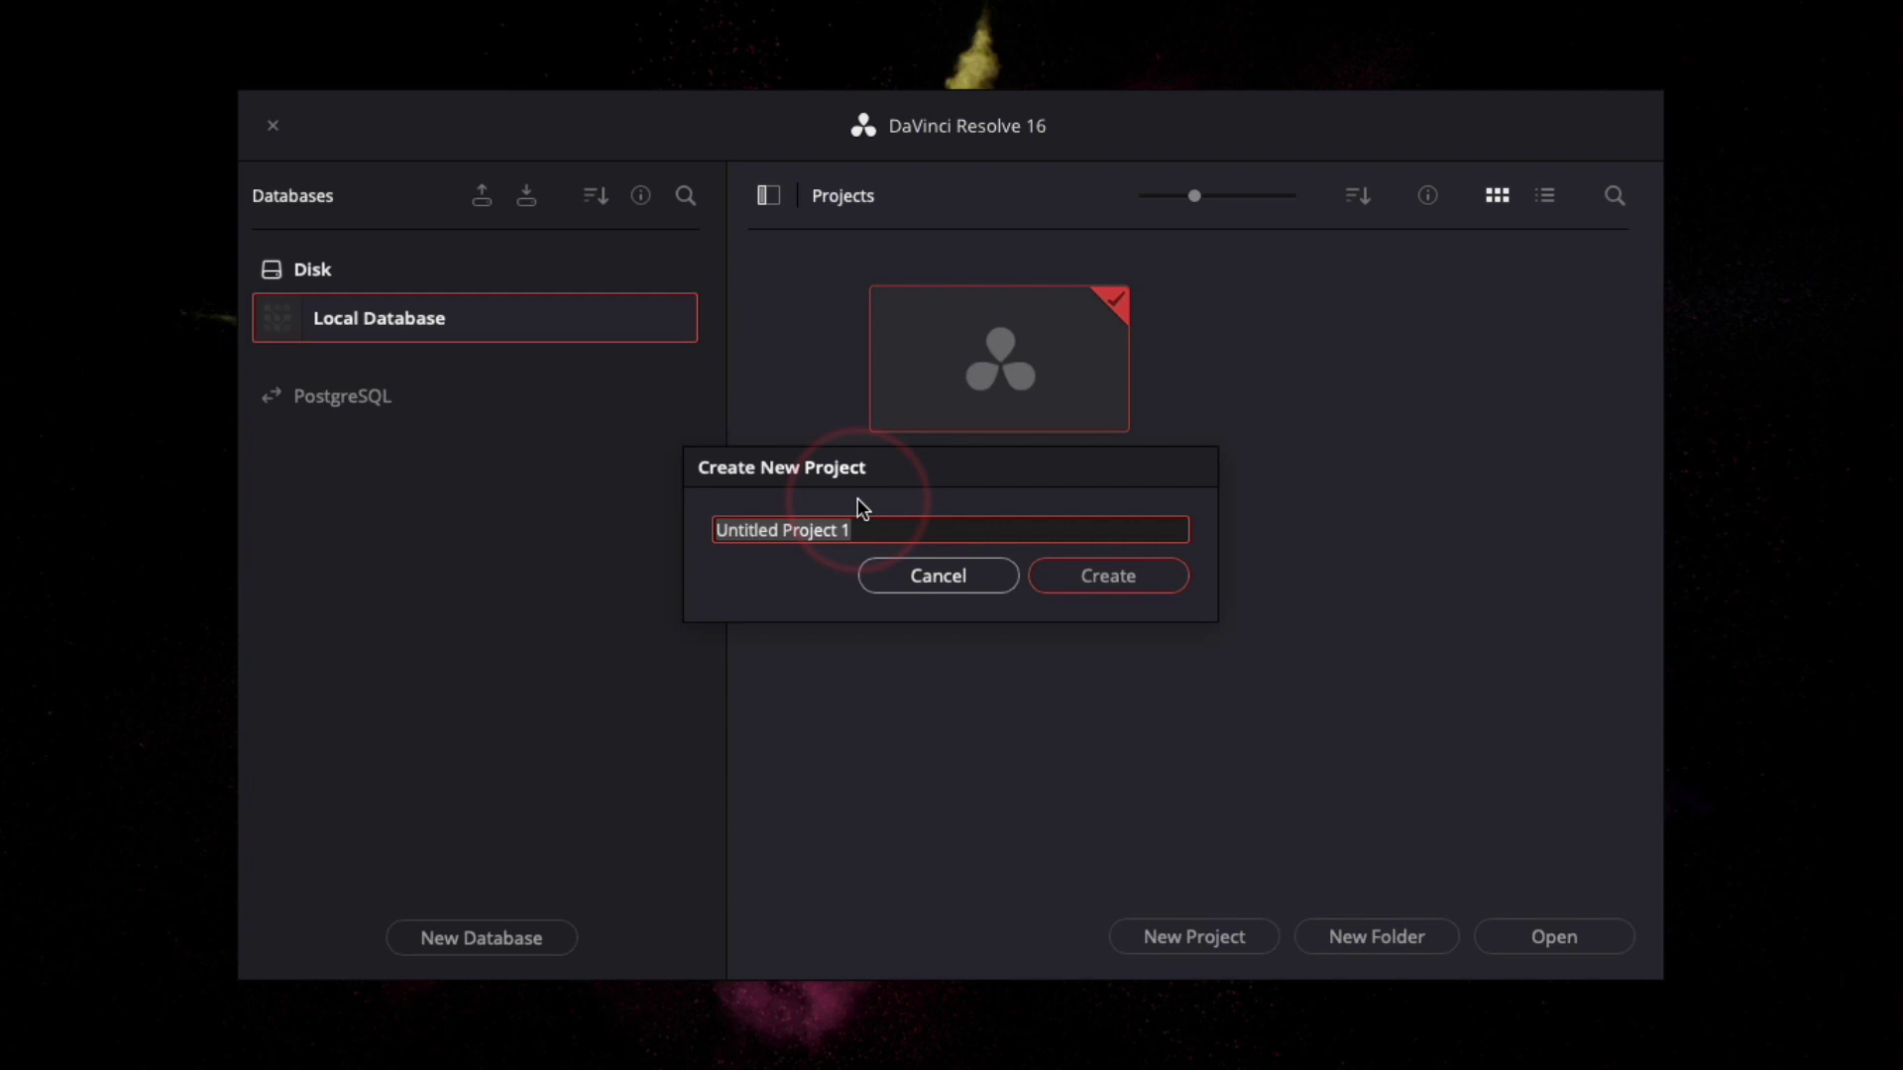
- Create a new project named "Davinci Resolve Training" and open its Media page
{"action": "key", "text": "BackSpace"}
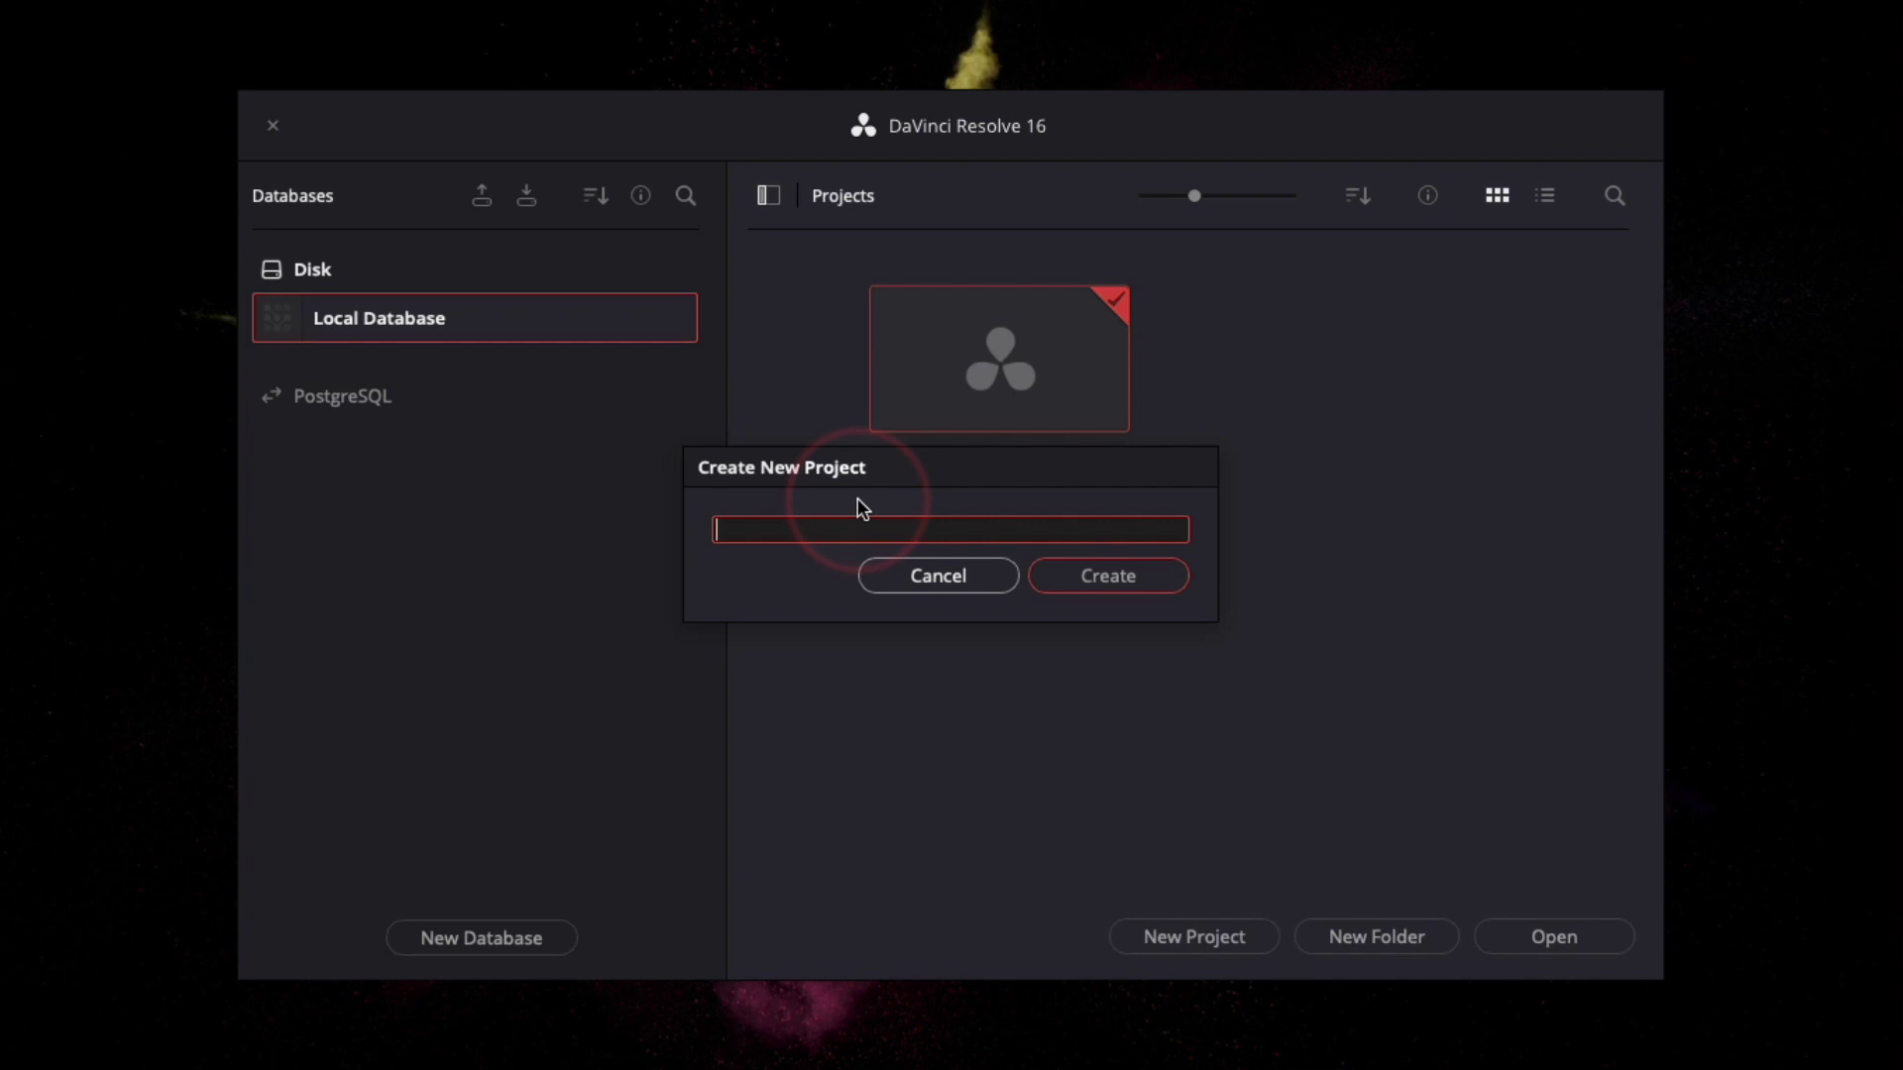
{"action": "type", "text": "Davinci Resolve Training"}
{"action": "left_click", "coordinate": [1100, 573]}
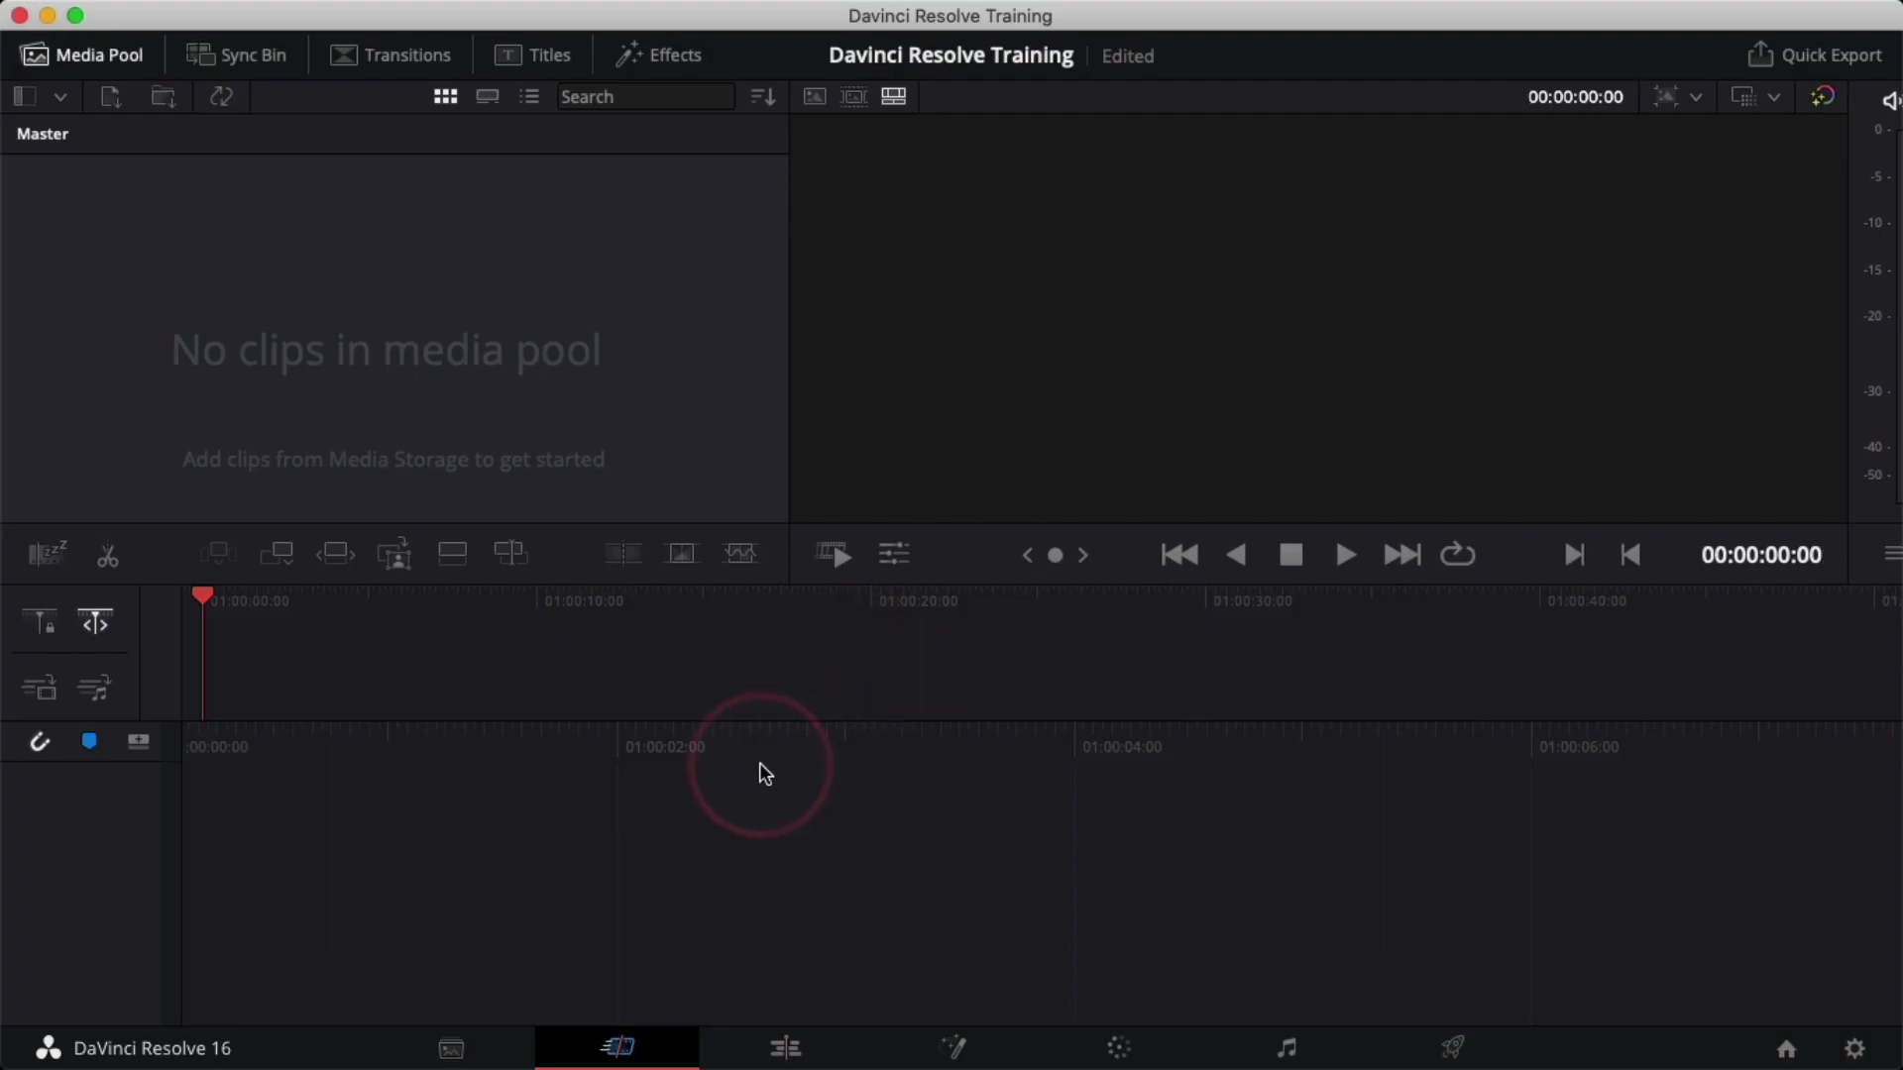
{"action": "left_click", "coordinate": [456, 1053]}
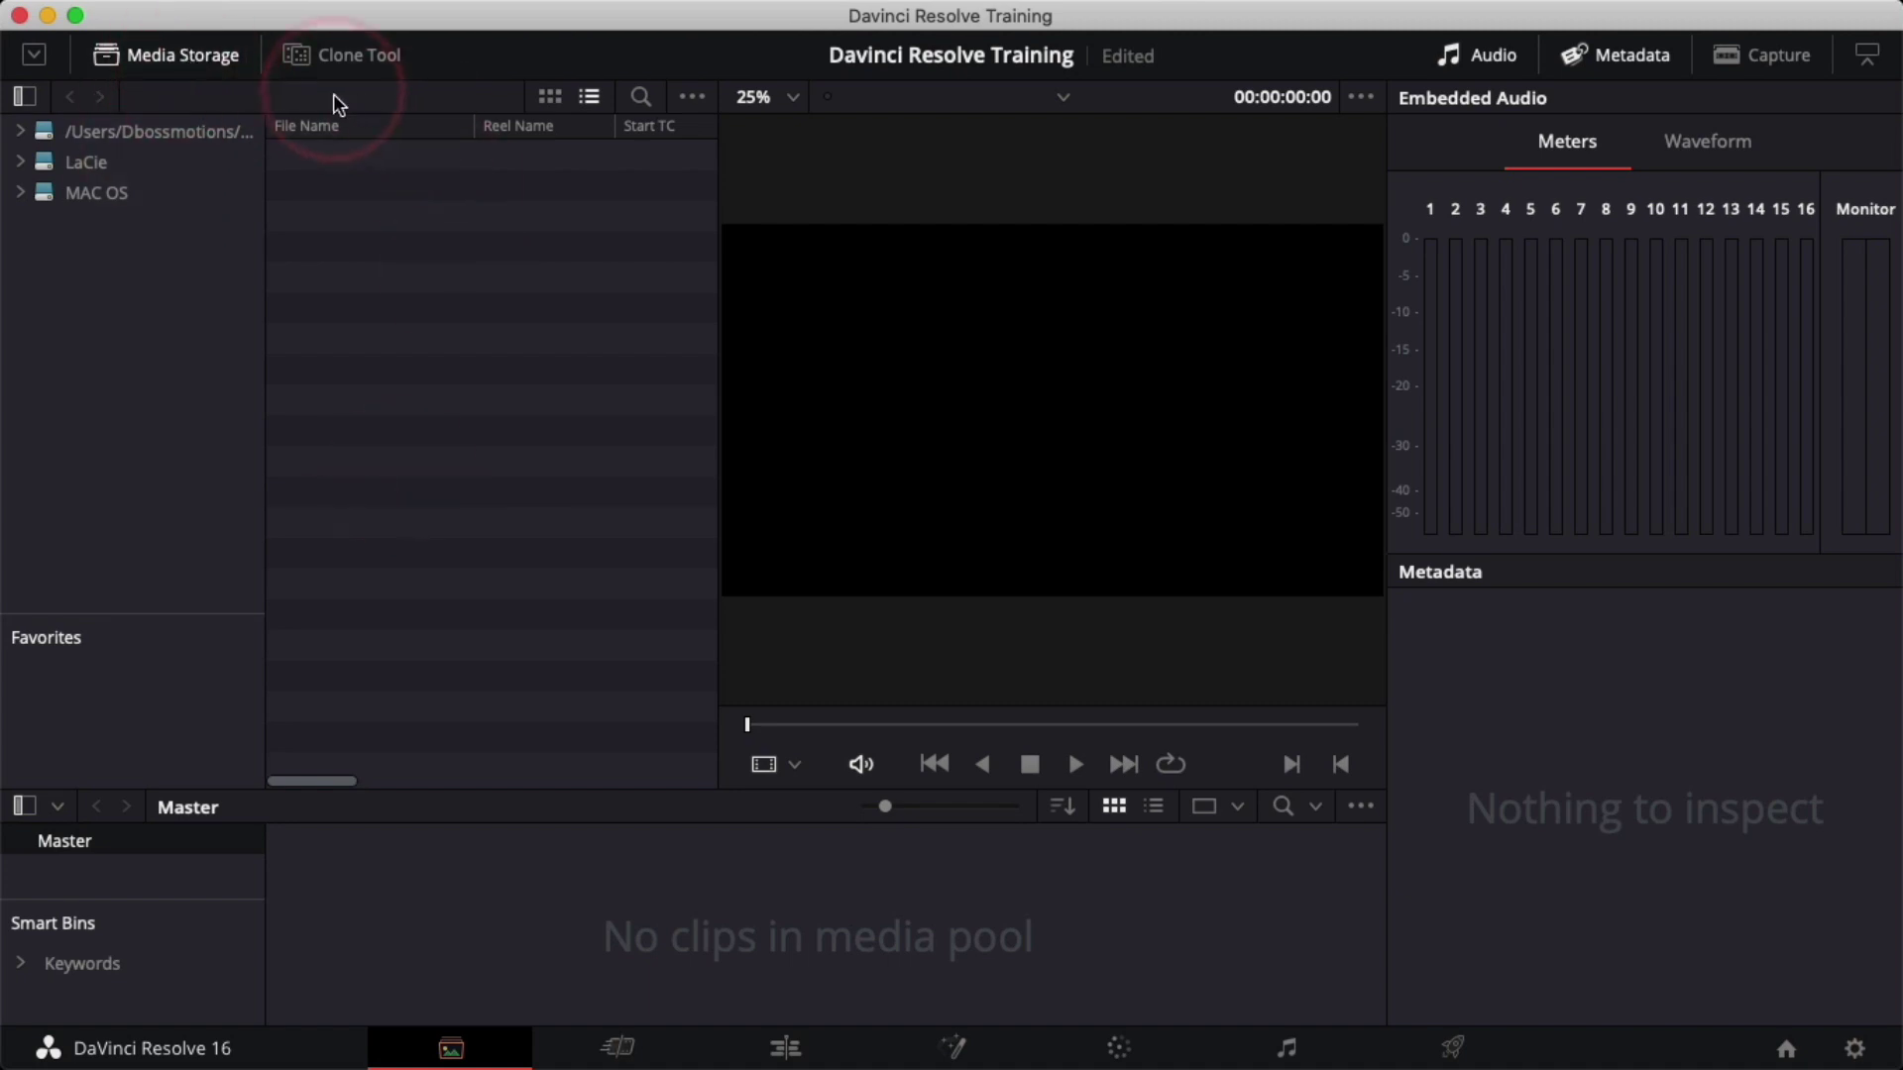
- Examine the Clone Tool's job queue and the project's master settings without changing anything
{"action": "left_click", "coordinate": [343, 56]}
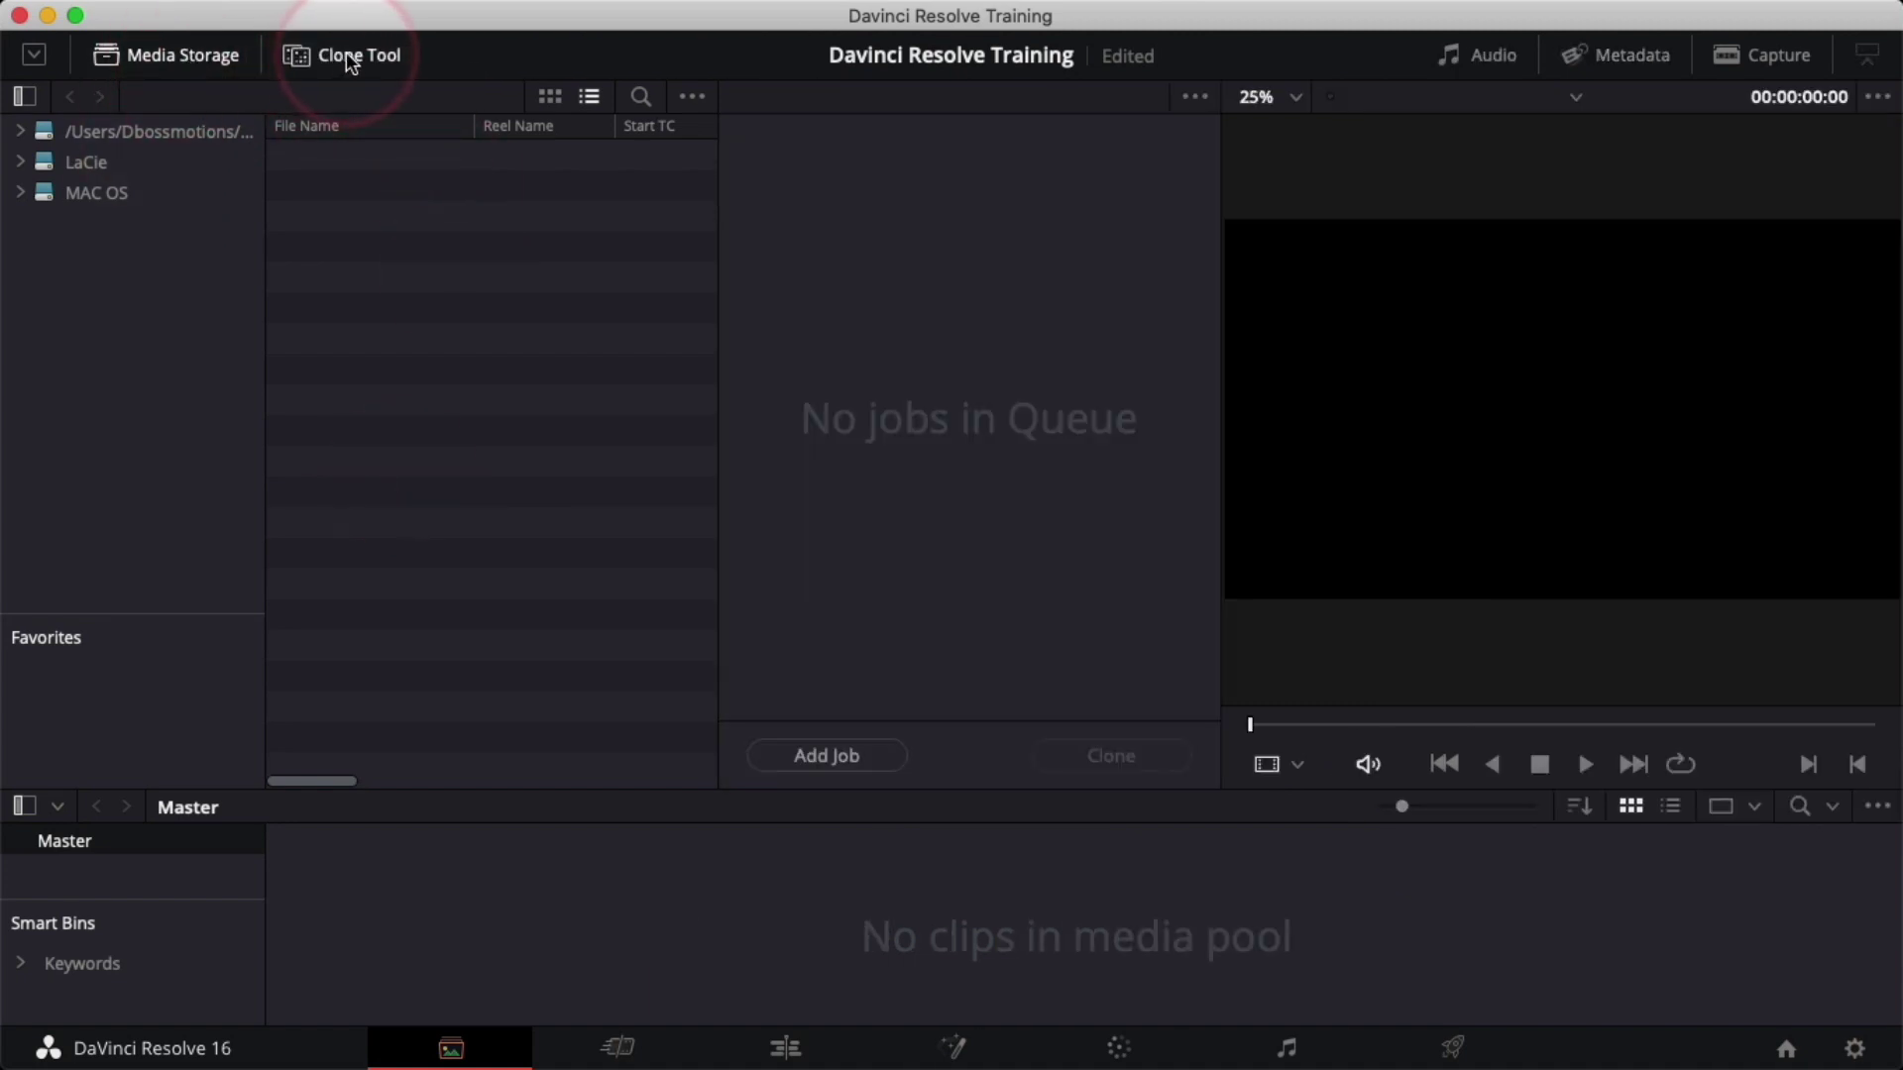
{"action": "left_click", "coordinate": [347, 51]}
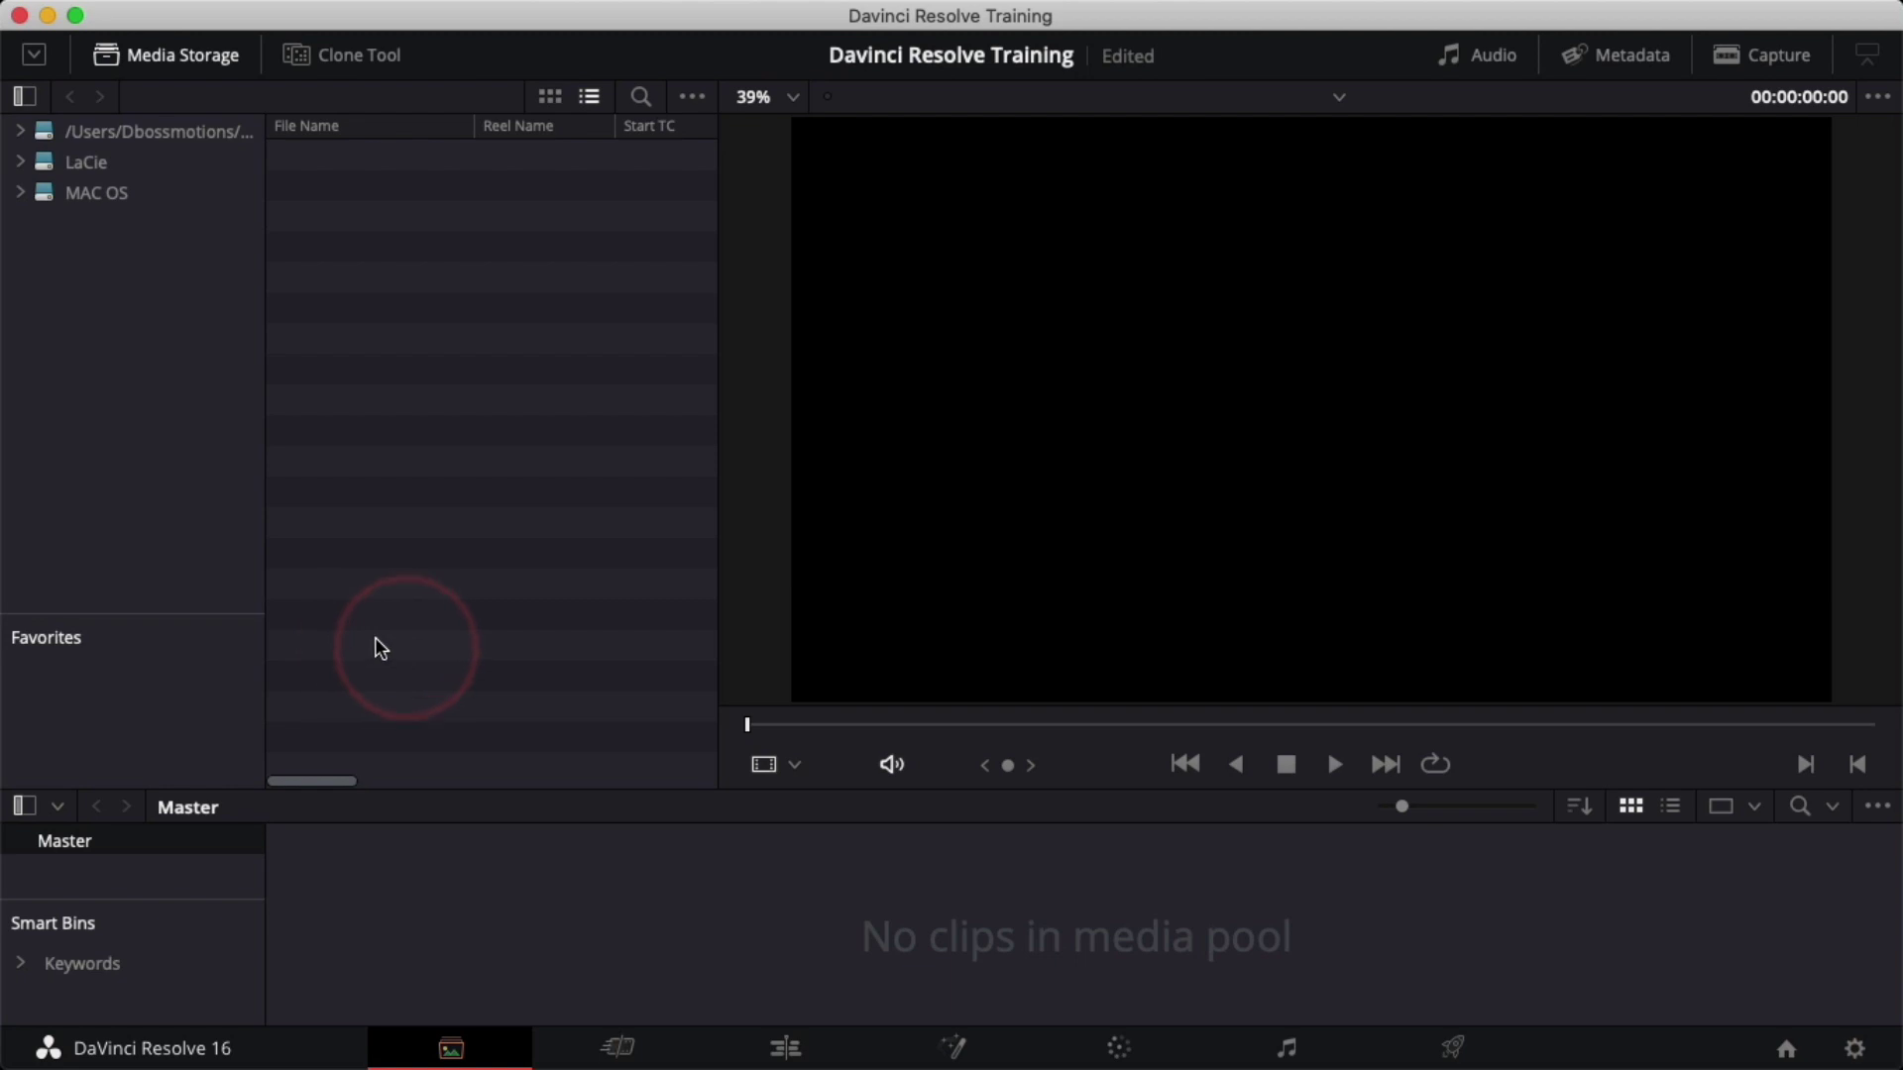
{"action": "left_click", "coordinate": [1854, 1051]}
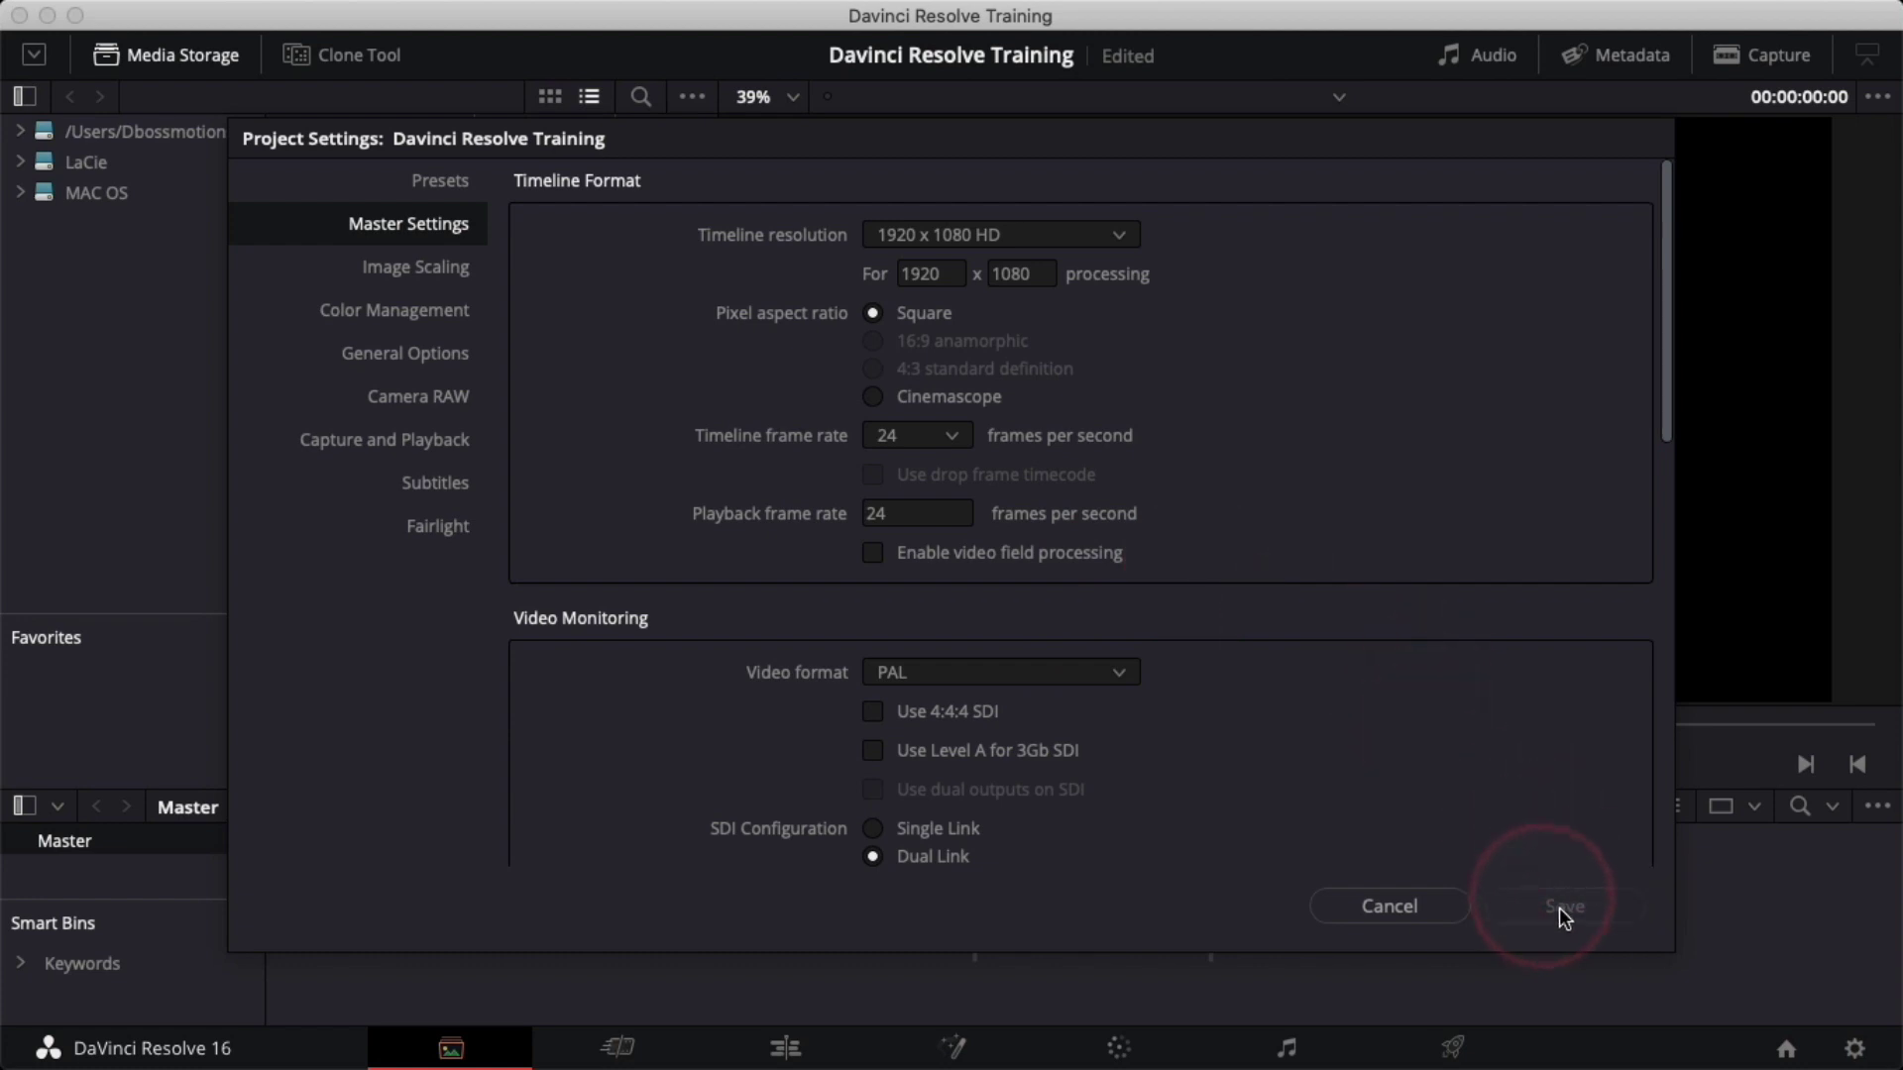
{"action": "left_click", "coordinate": [1388, 905]}
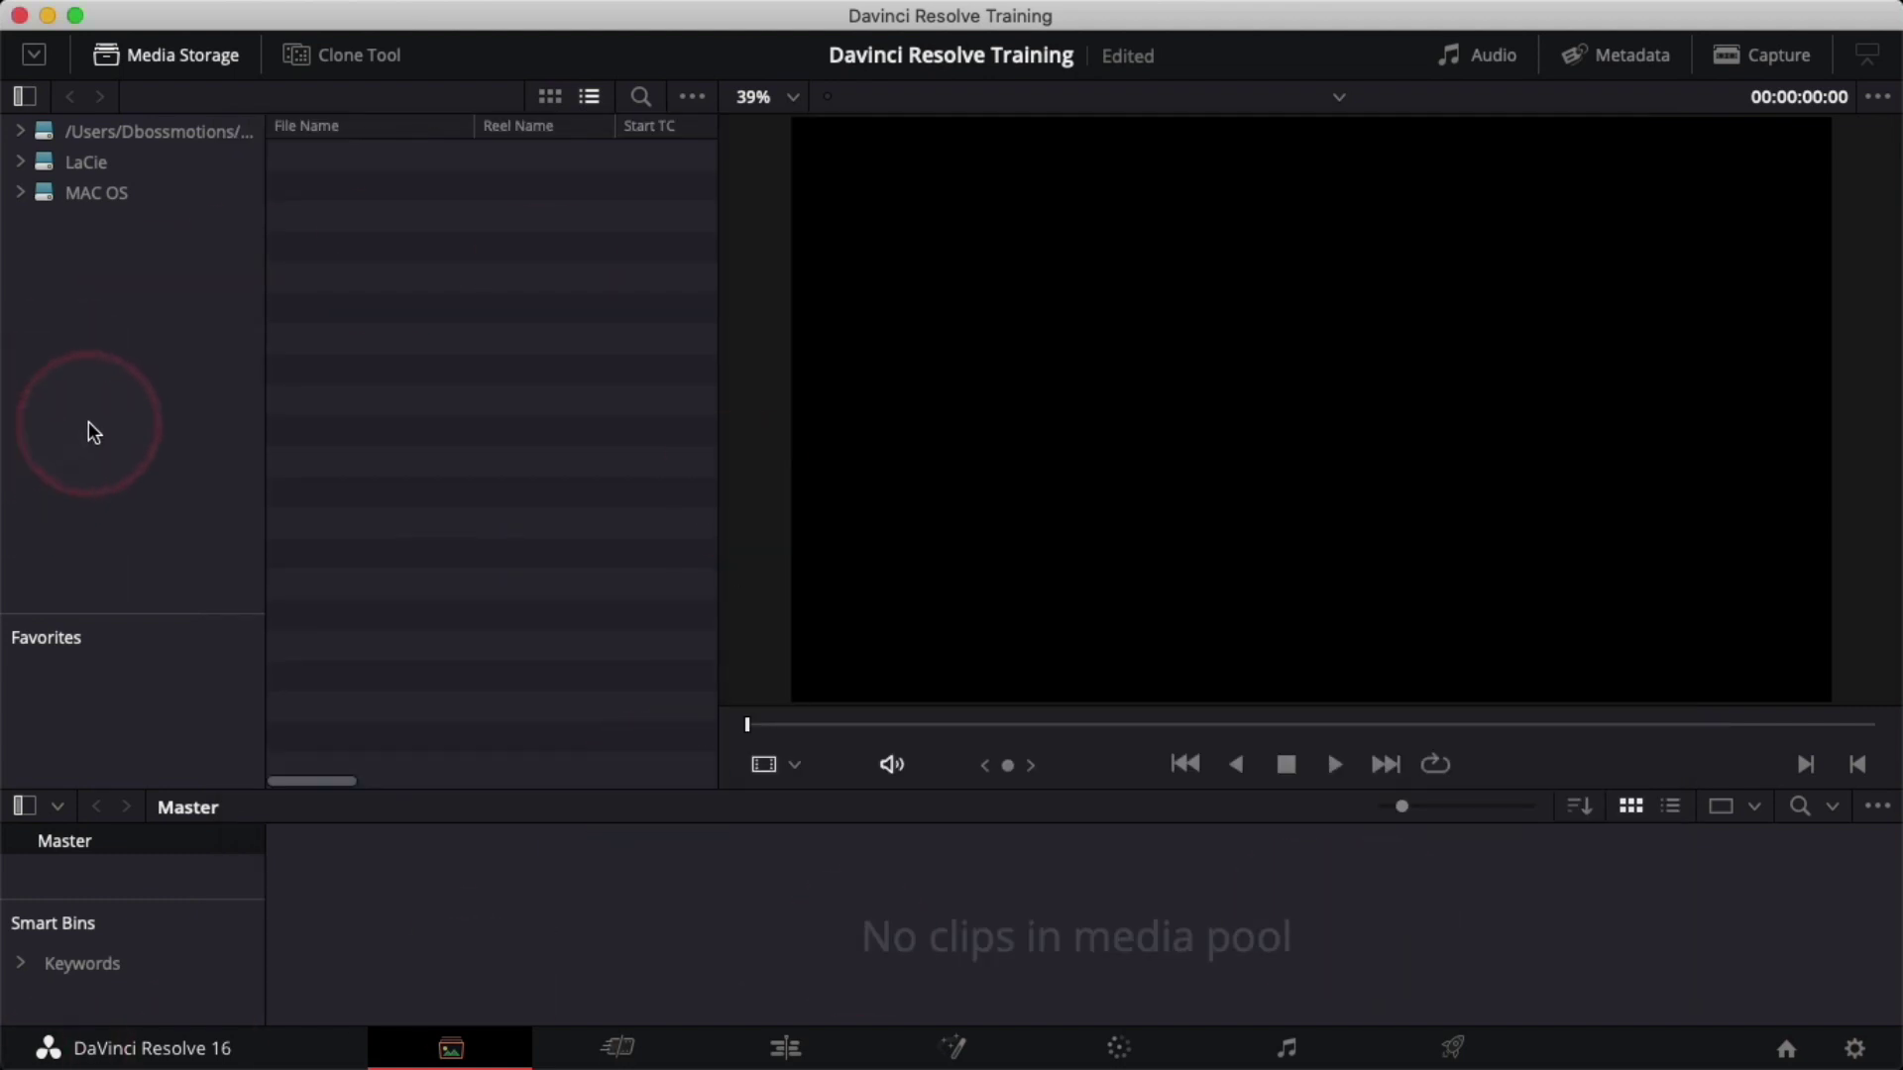
- Import the Training Rushes clips from the vlogging and training videos folder on the LaCie drive into the Master bin
{"action": "left_click", "coordinate": [51, 164]}
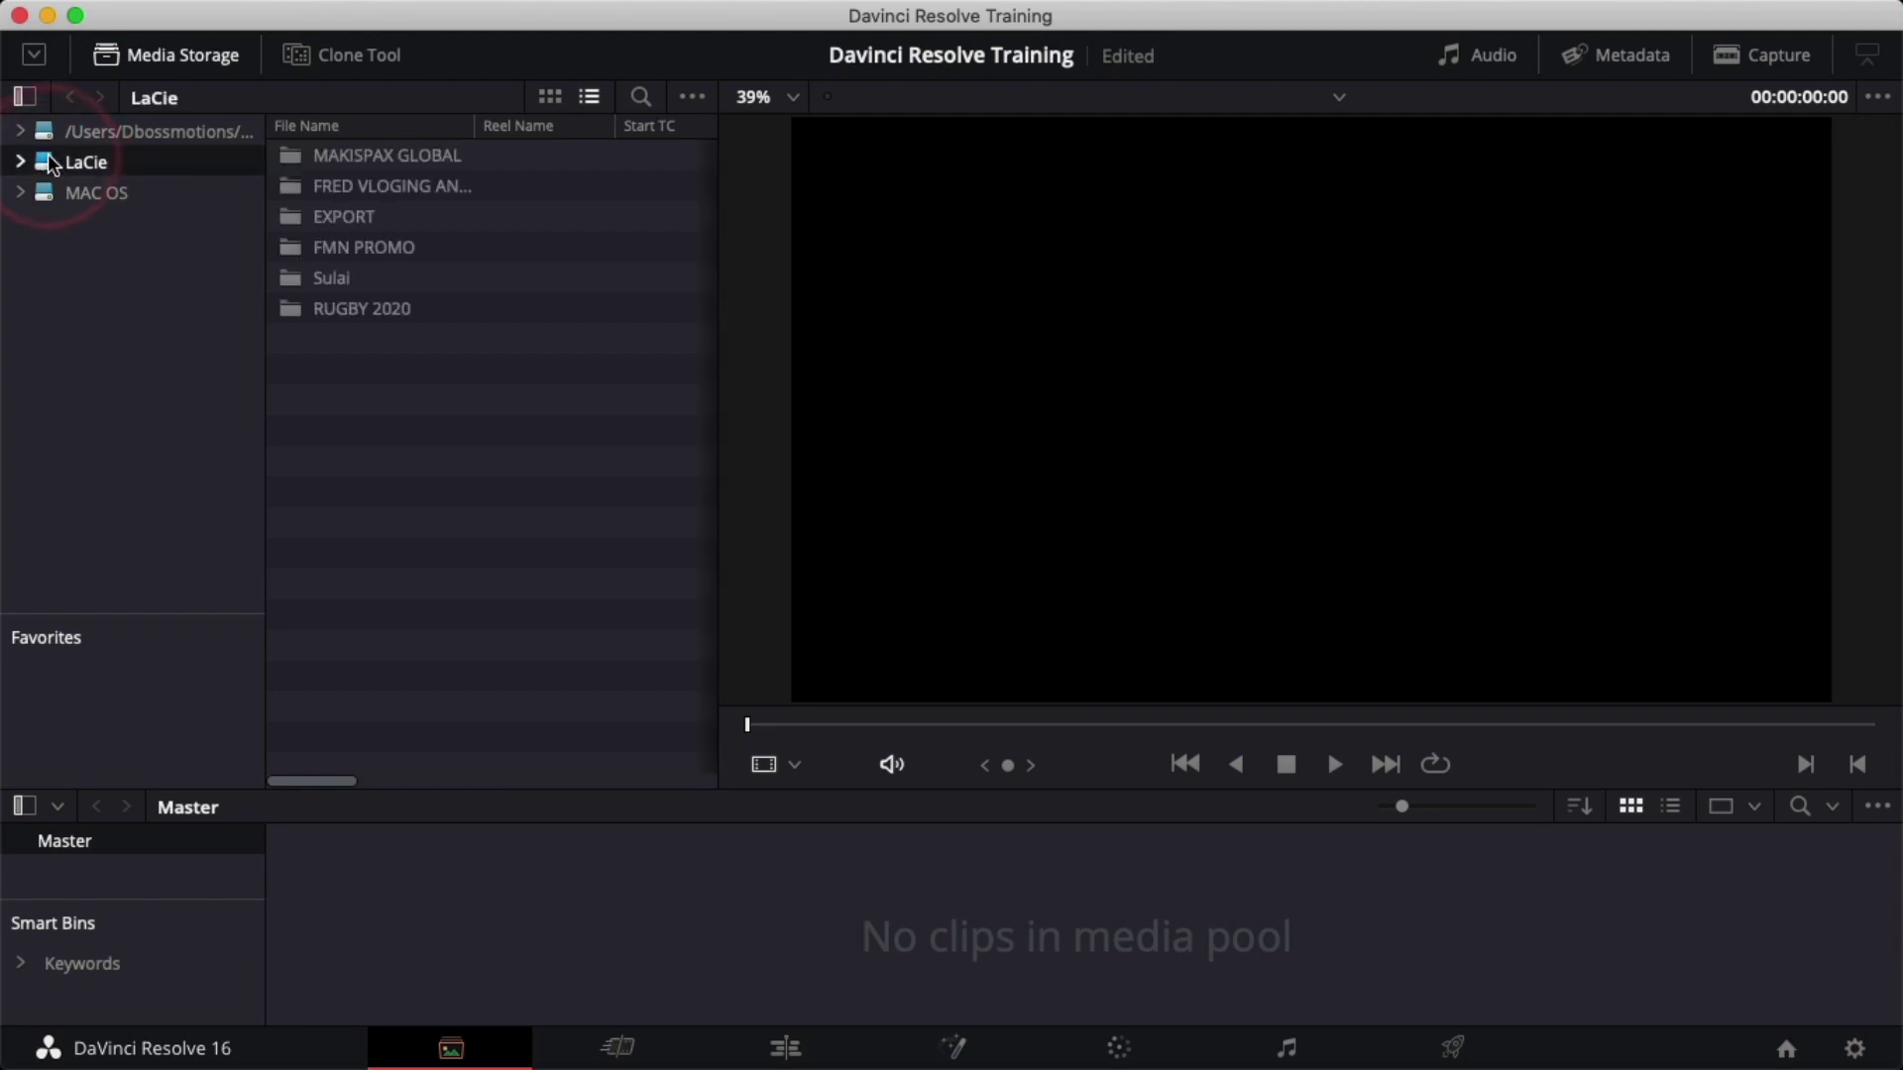
{"action": "left_click", "coordinate": [323, 186]}
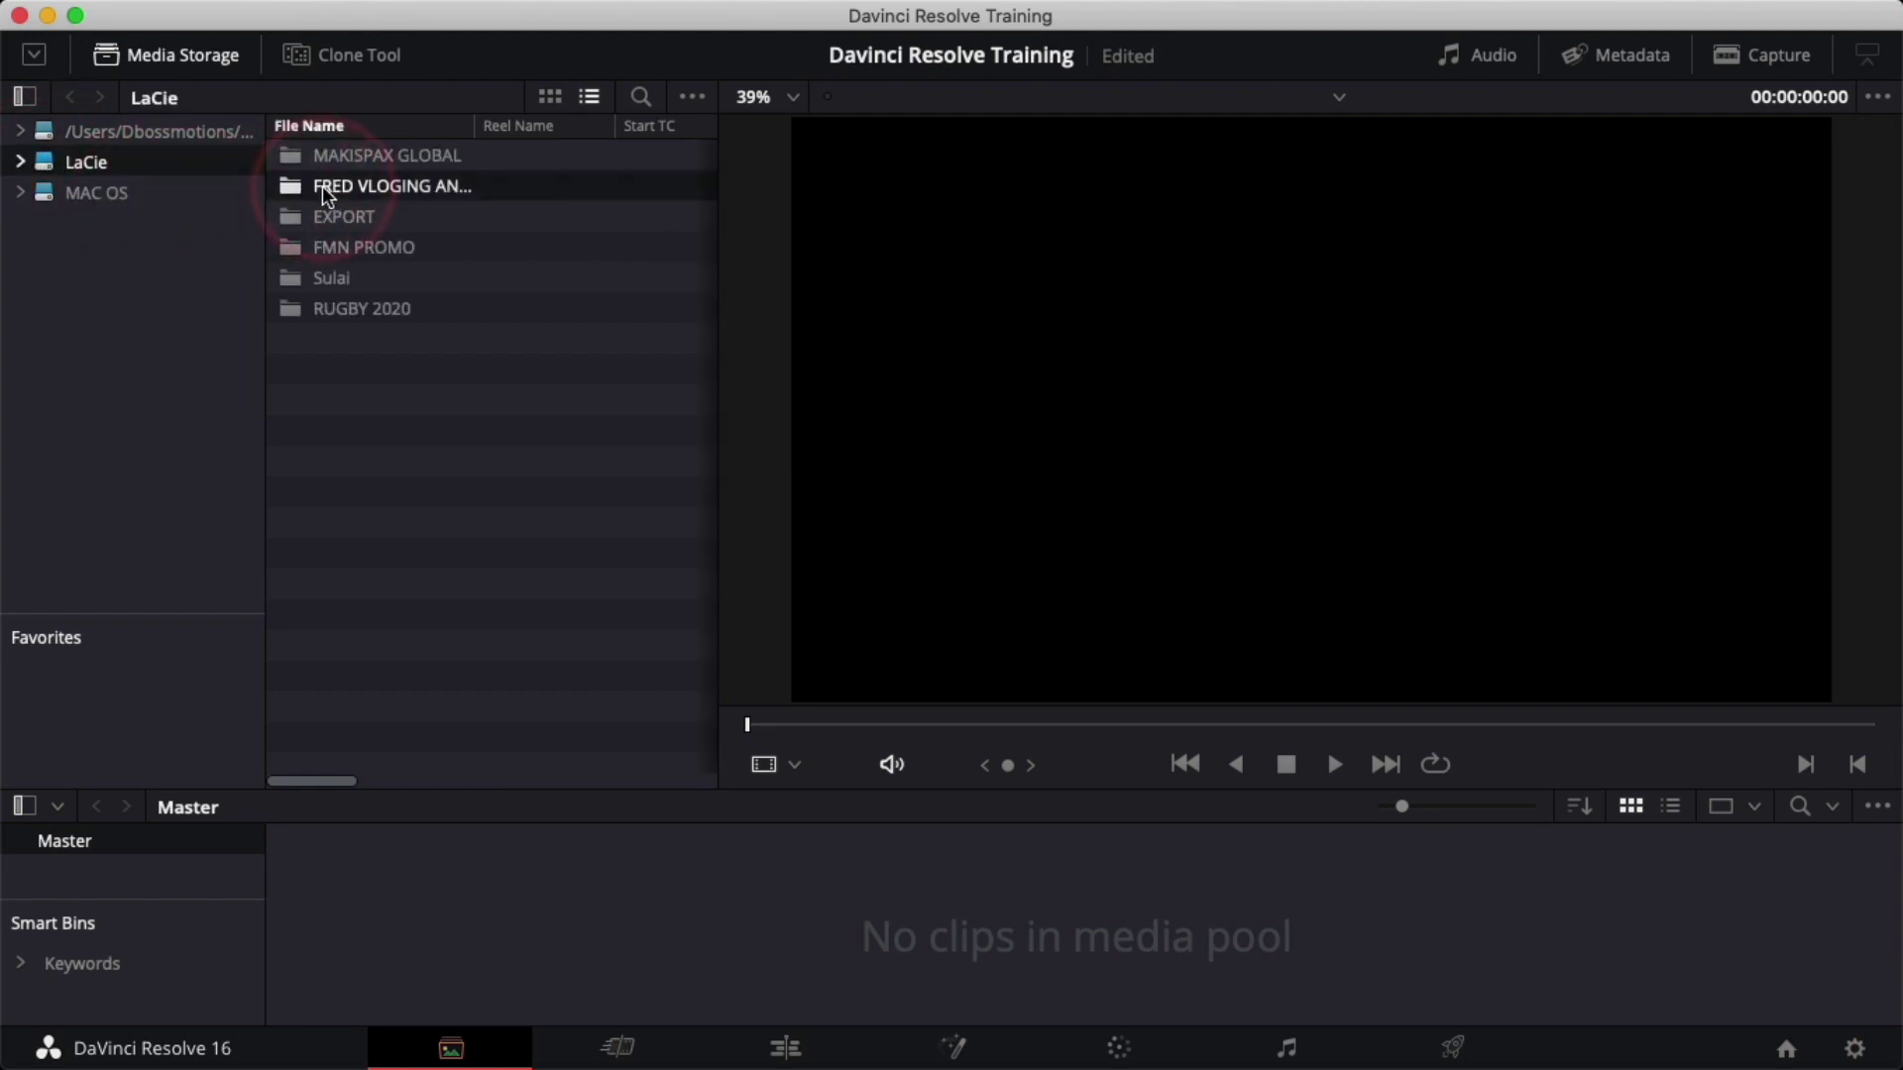
{"action": "double_click", "coordinate": [321, 189]}
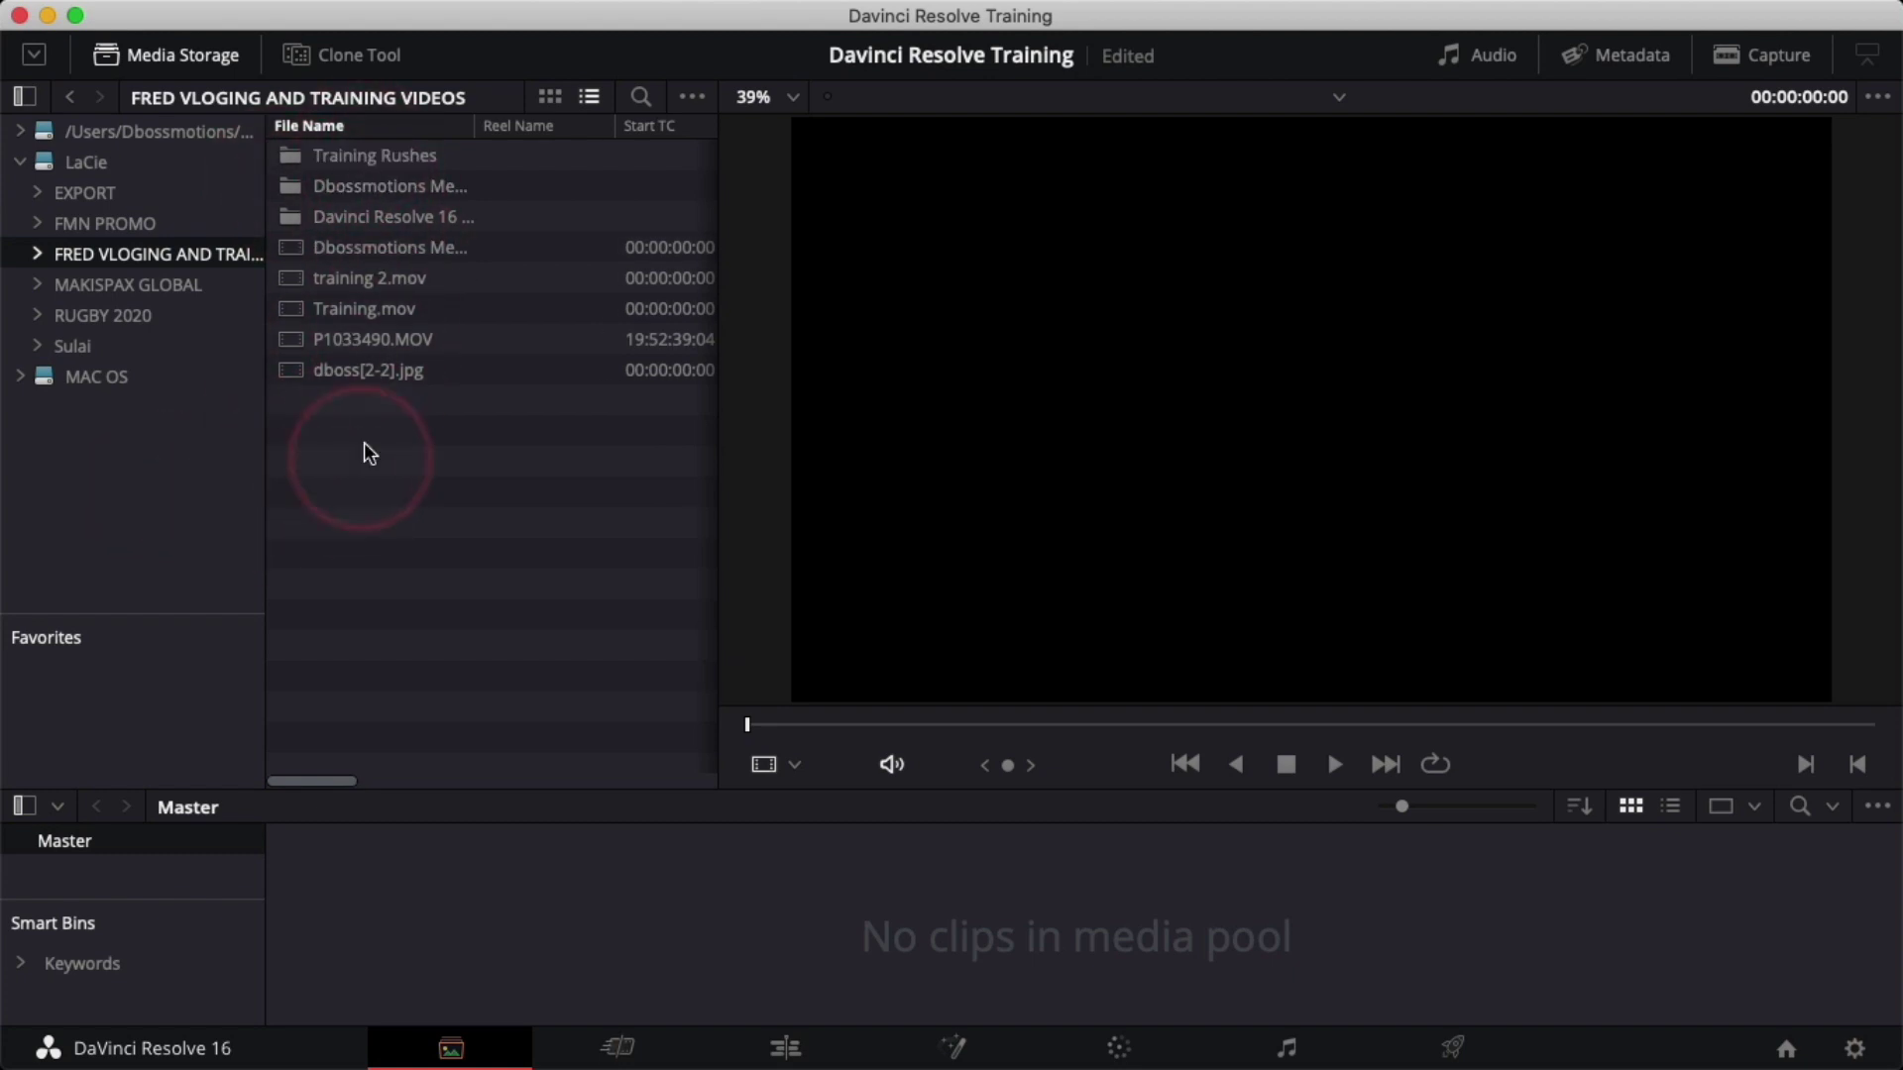
{"action": "left_click", "coordinate": [342, 159]}
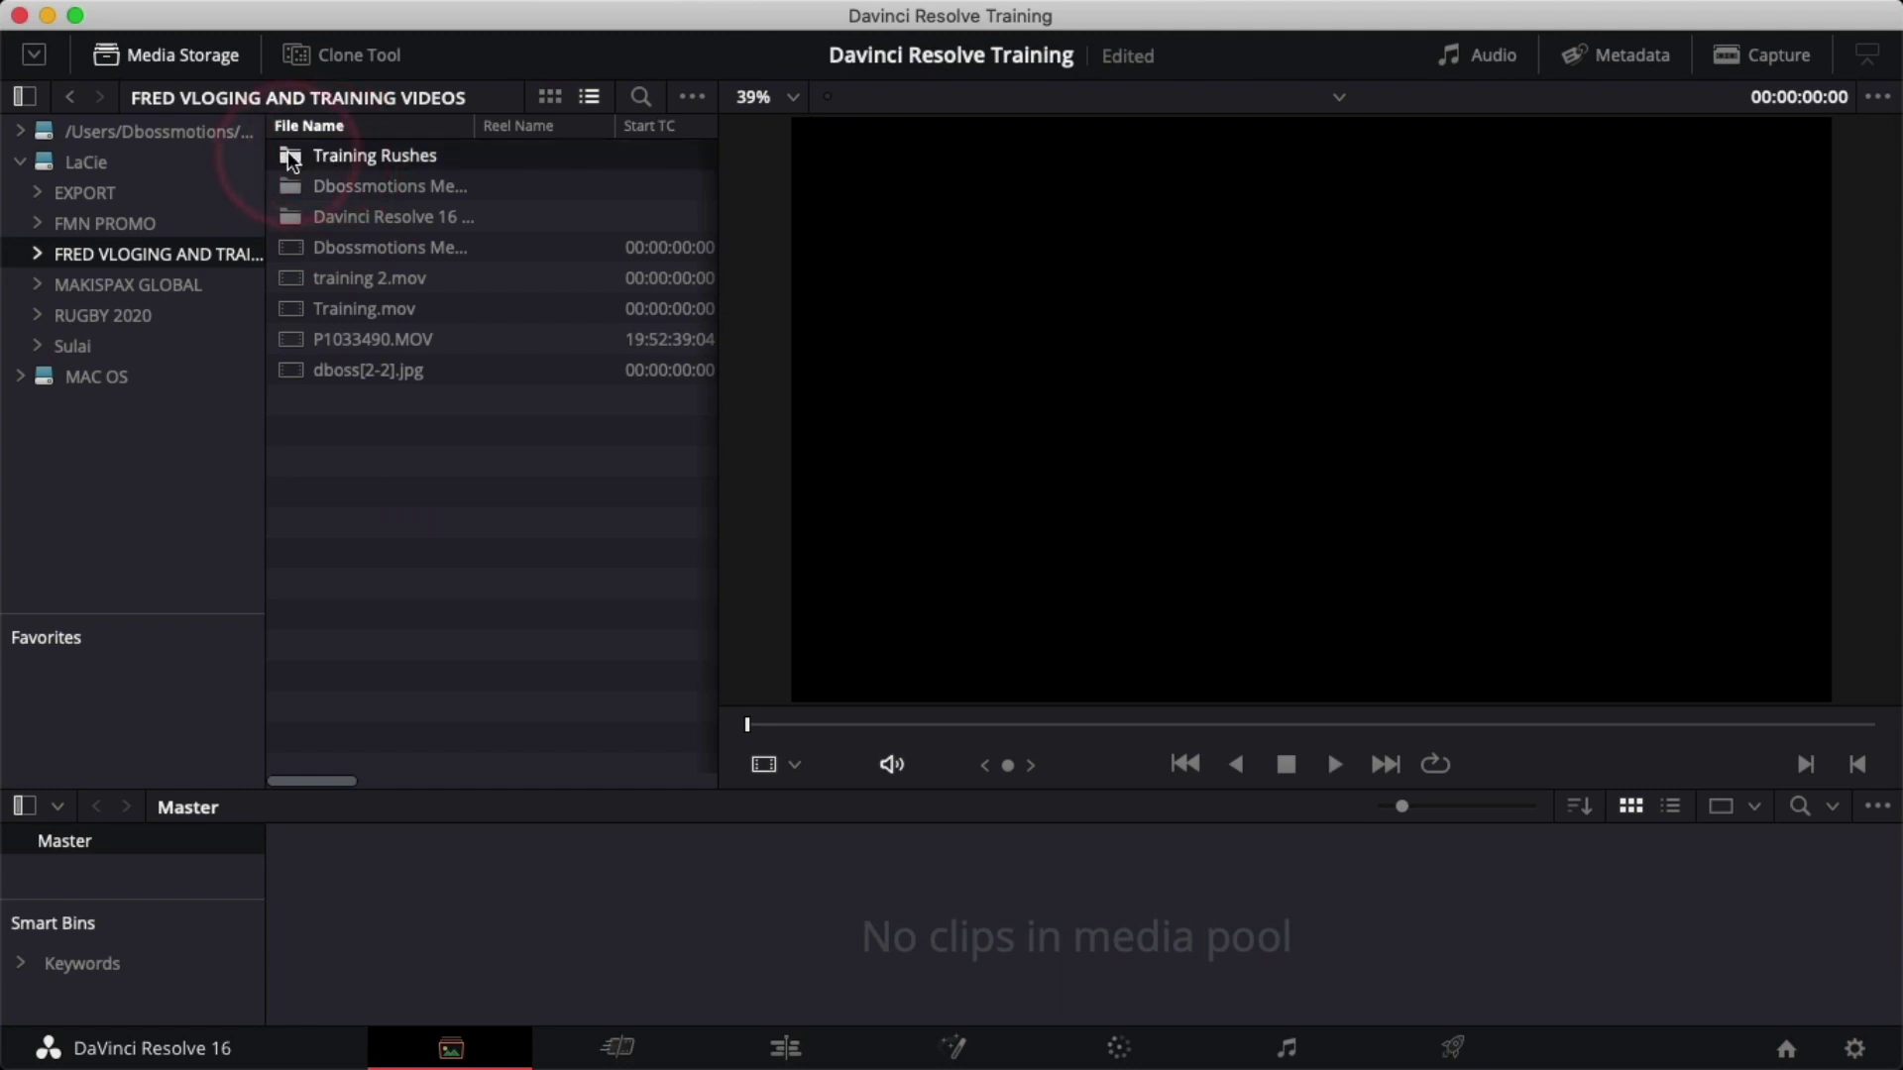
{"action": "left_click_drag", "start_coordinate": [297, 159], "coordinate": [383, 888]}
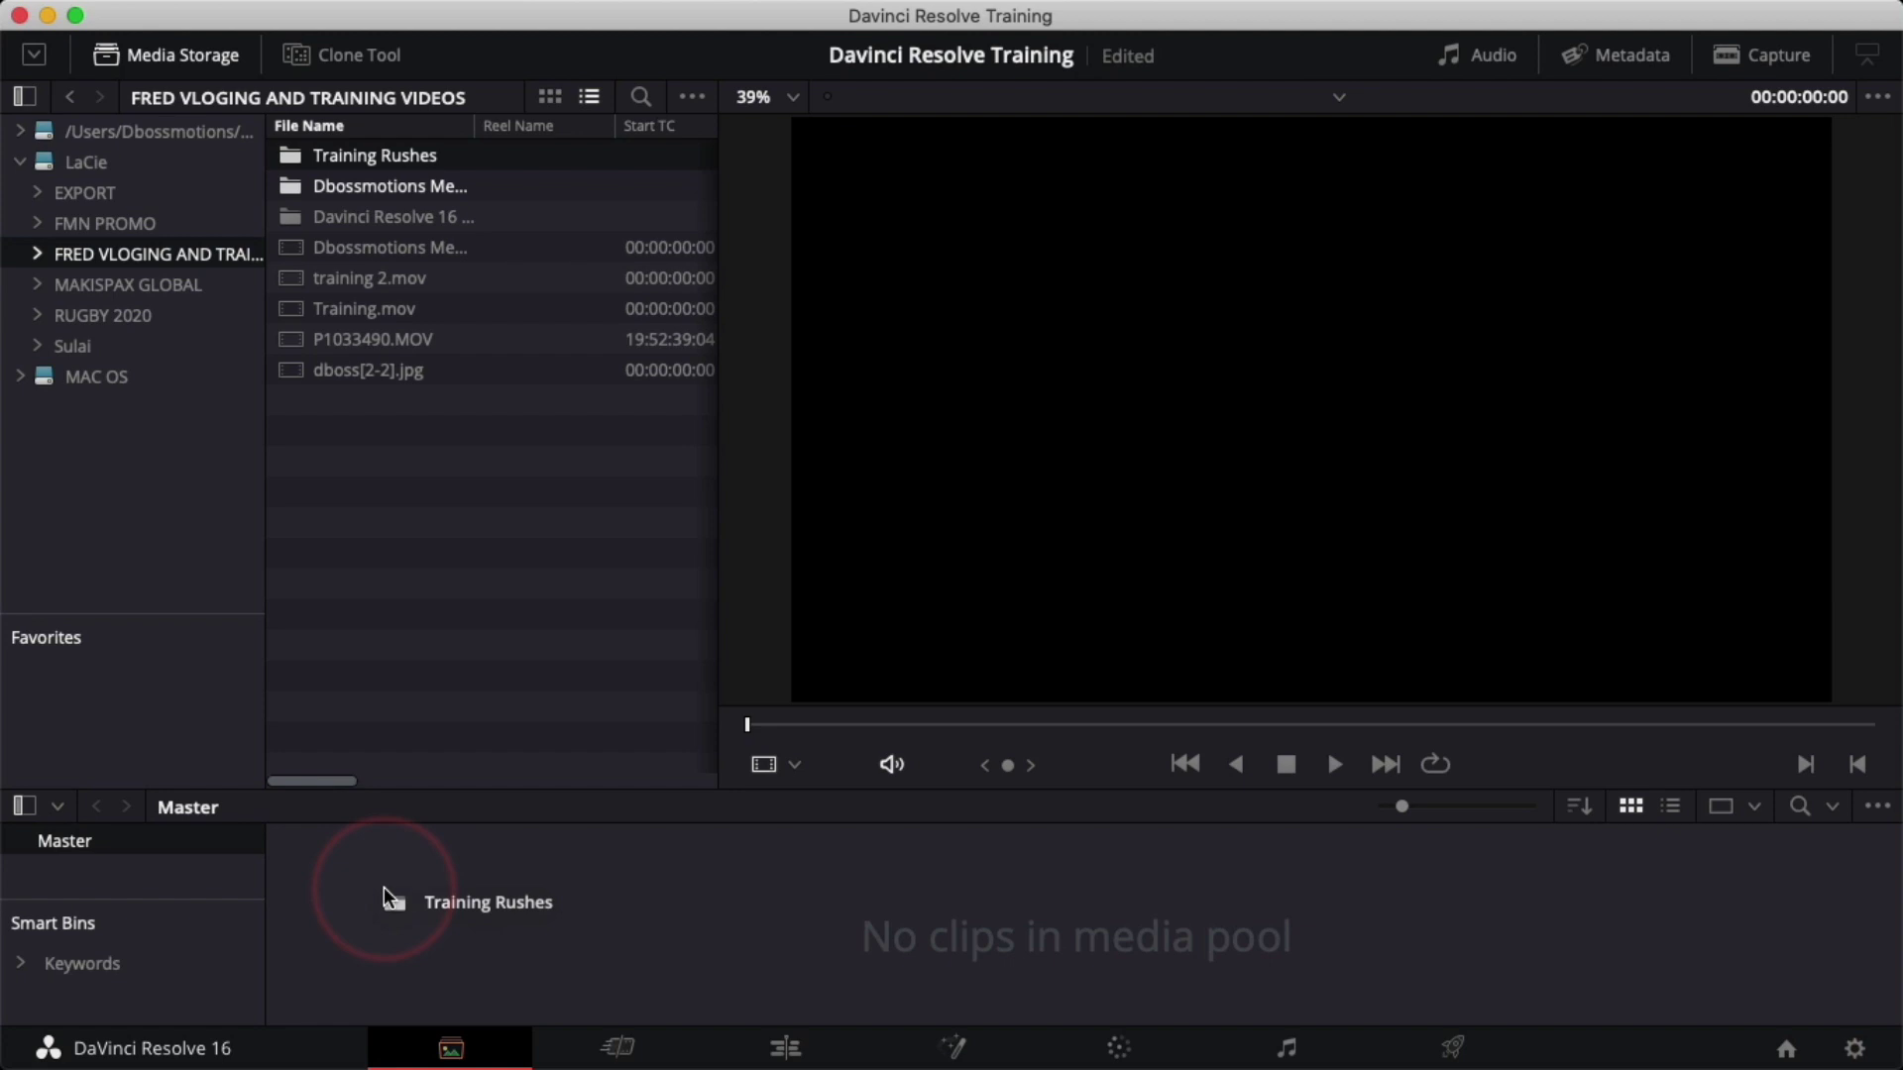
{"action": "left_click_drag", "start_coordinate": [384, 888], "coordinate": [366, 881]}
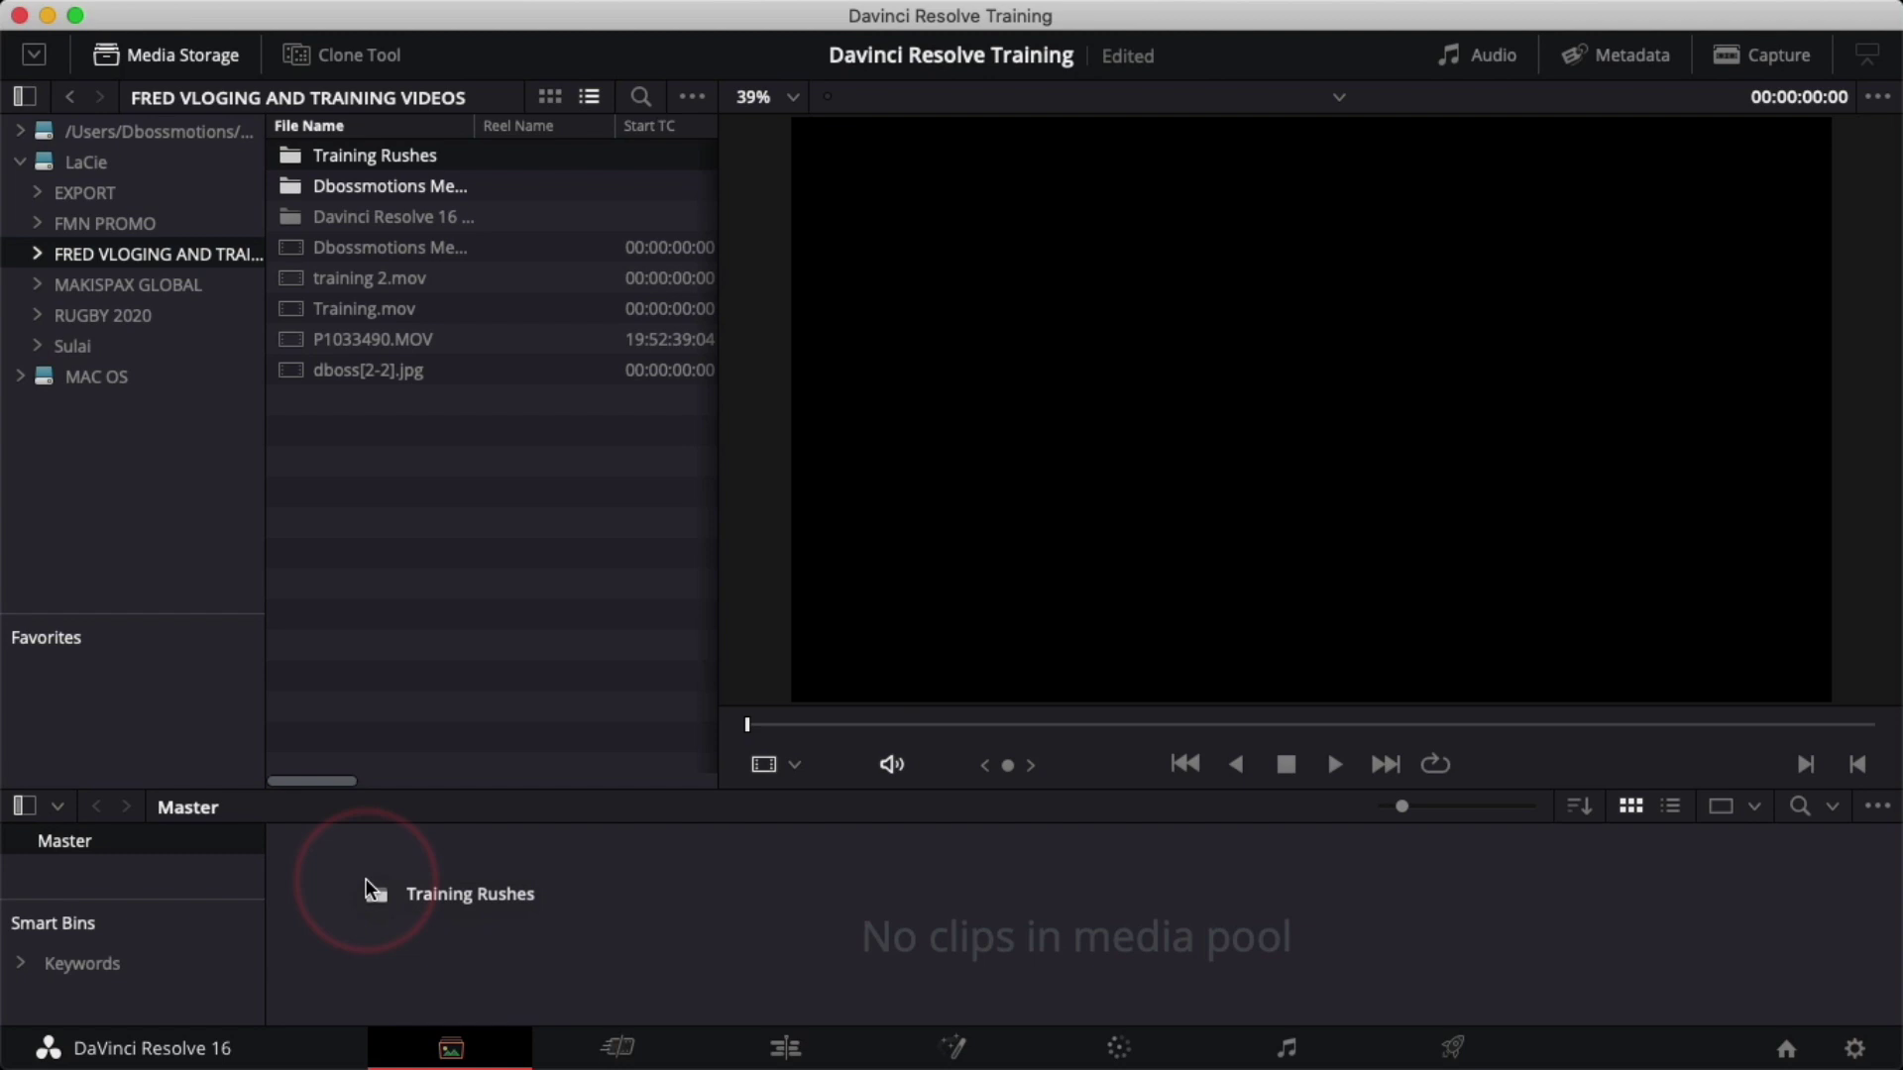
{"action": "left_click_drag", "start_coordinate": [366, 878], "coordinate": [365, 877]}
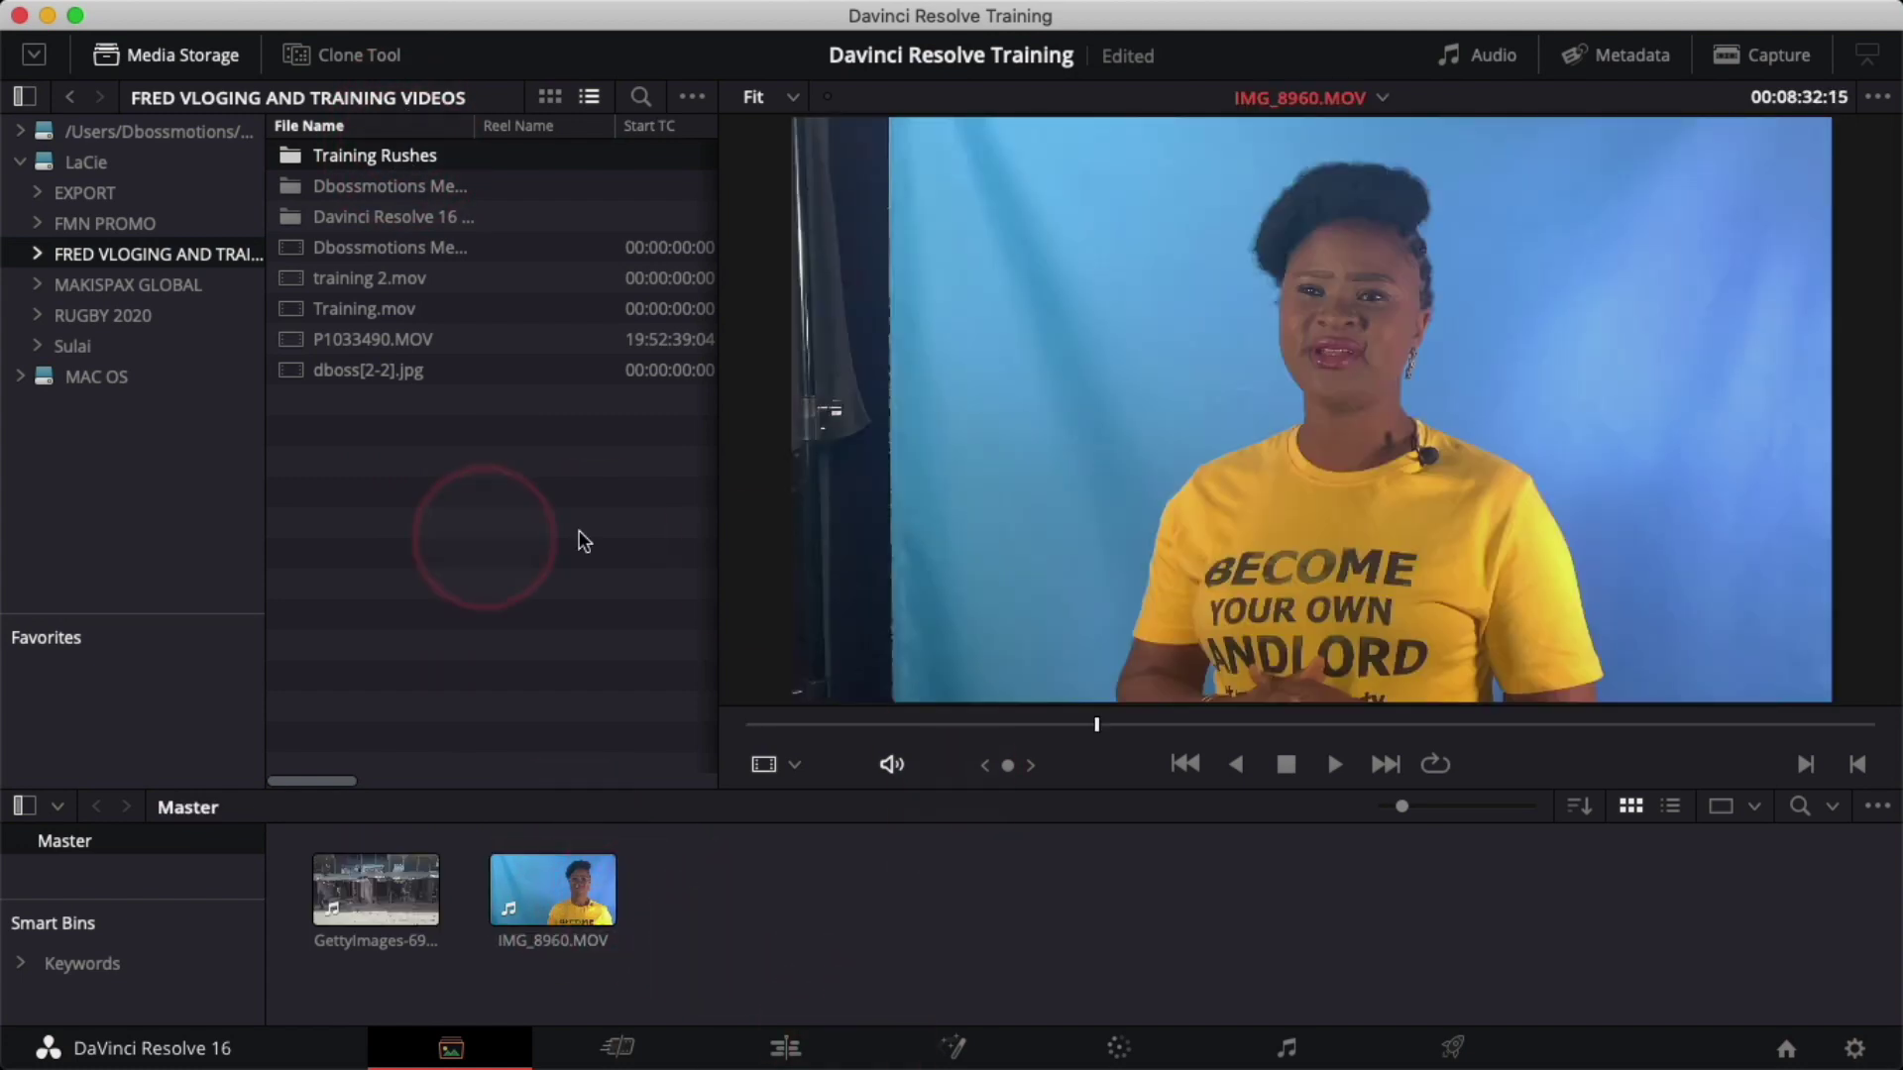
- On the Cut page, add a bin named "RUshes" and move both imported clips into it
{"action": "left_click", "coordinate": [620, 1048]}
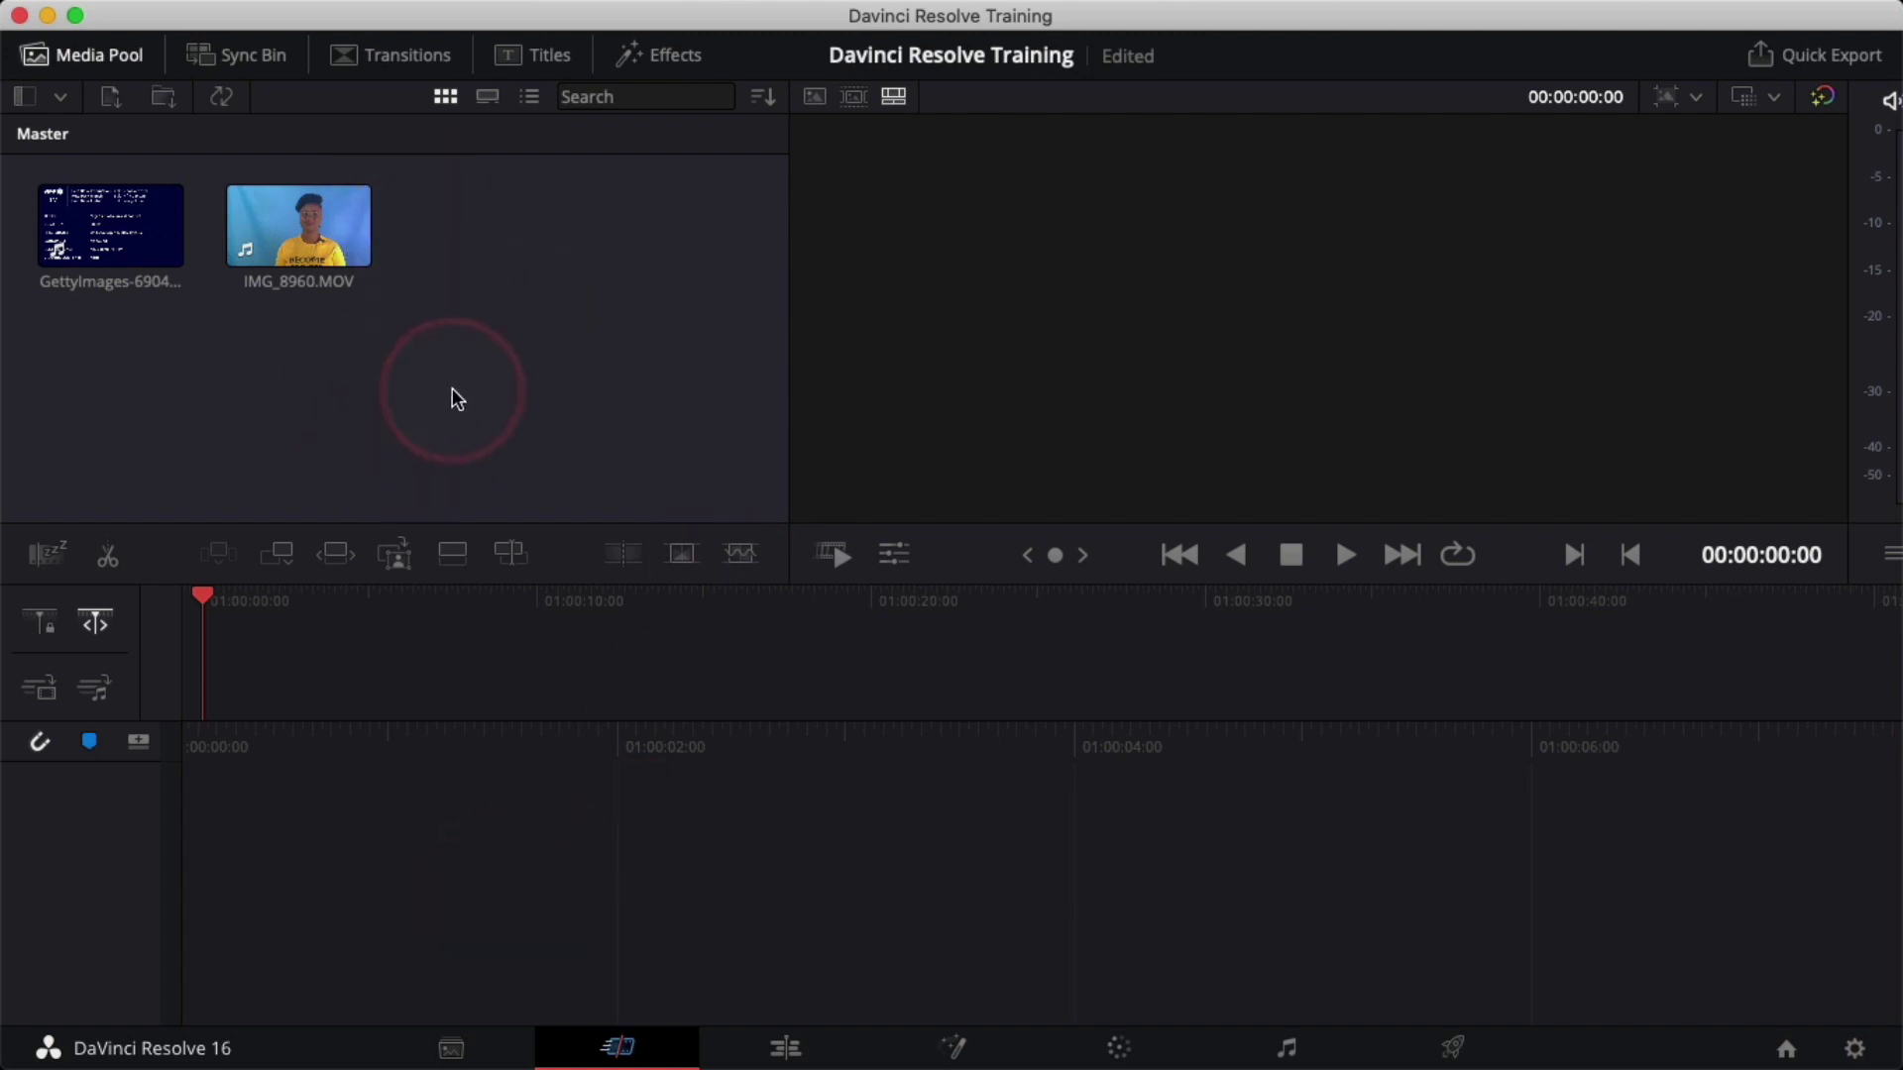
{"action": "left_click_drag", "start_coordinate": [471, 331], "coordinate": [20, 173]}
{"action": "left_click", "coordinate": [60, 97]}
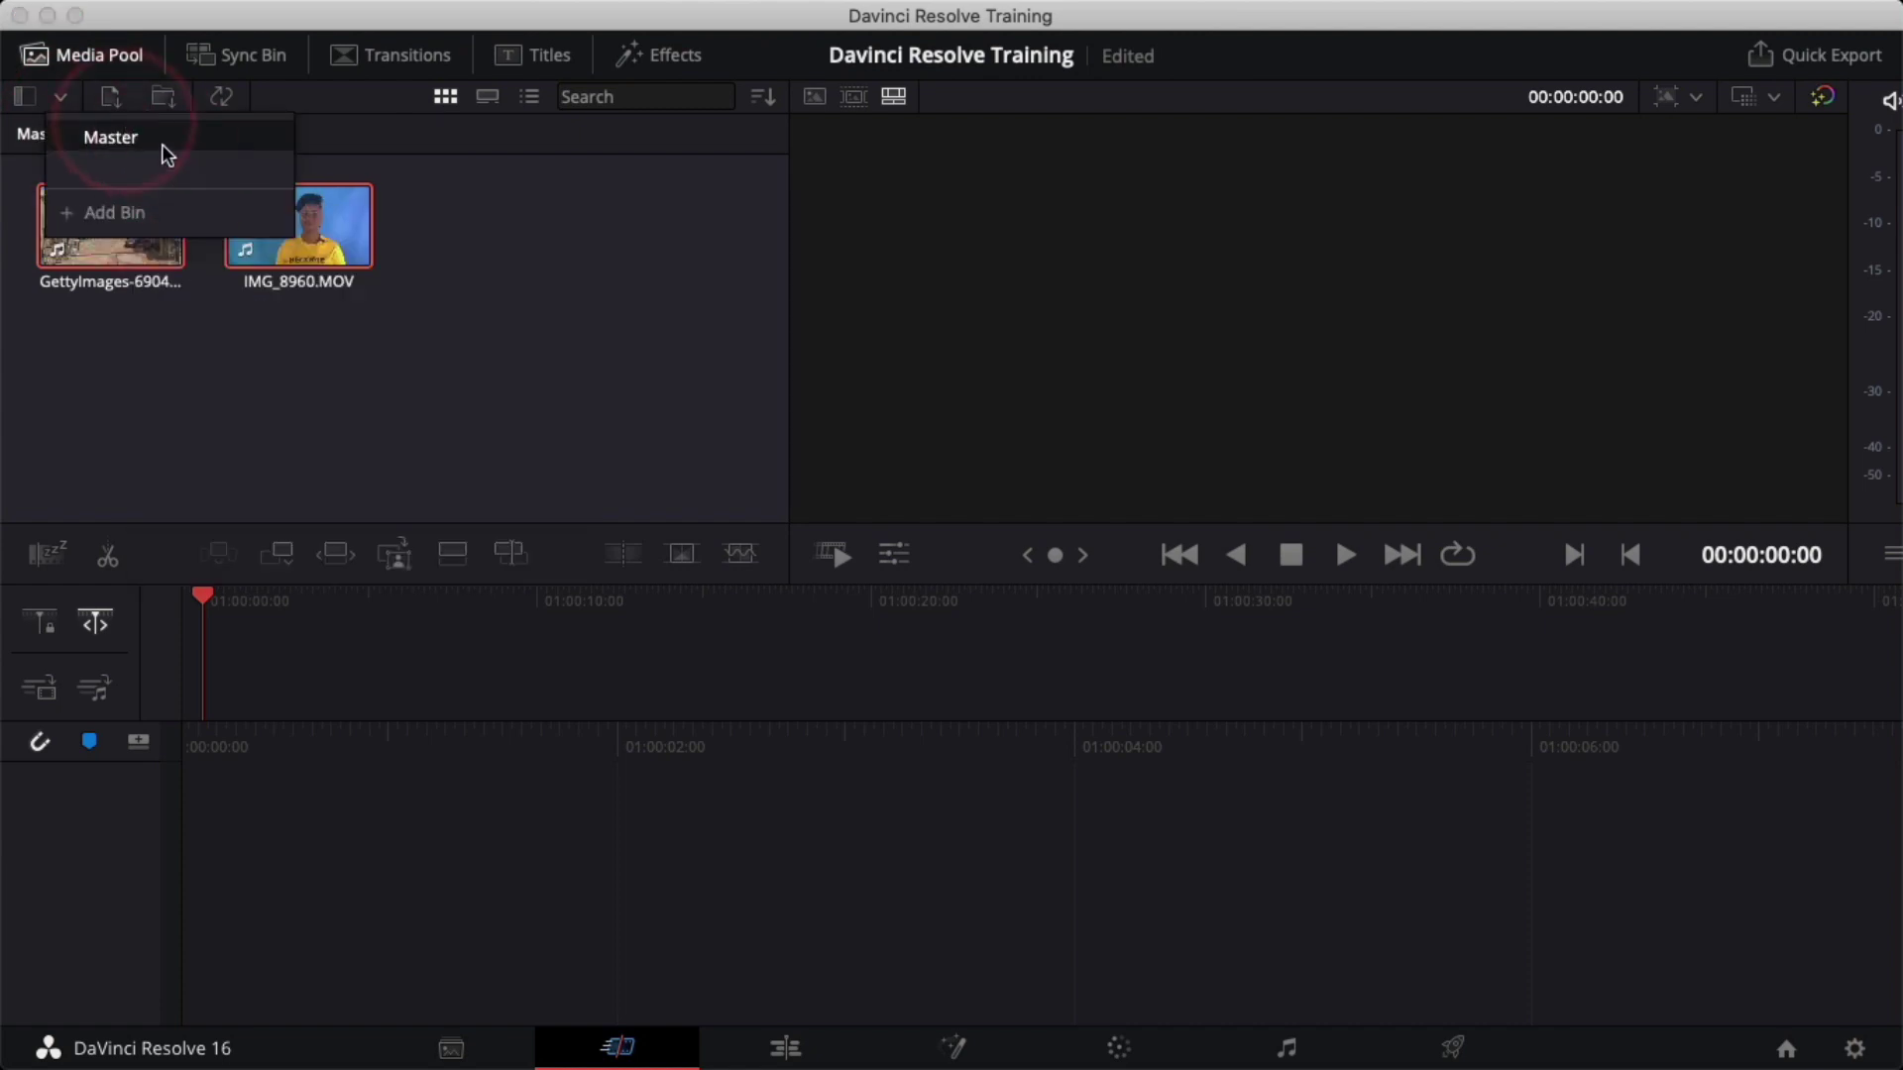
{"action": "left_click", "coordinate": [115, 236]}
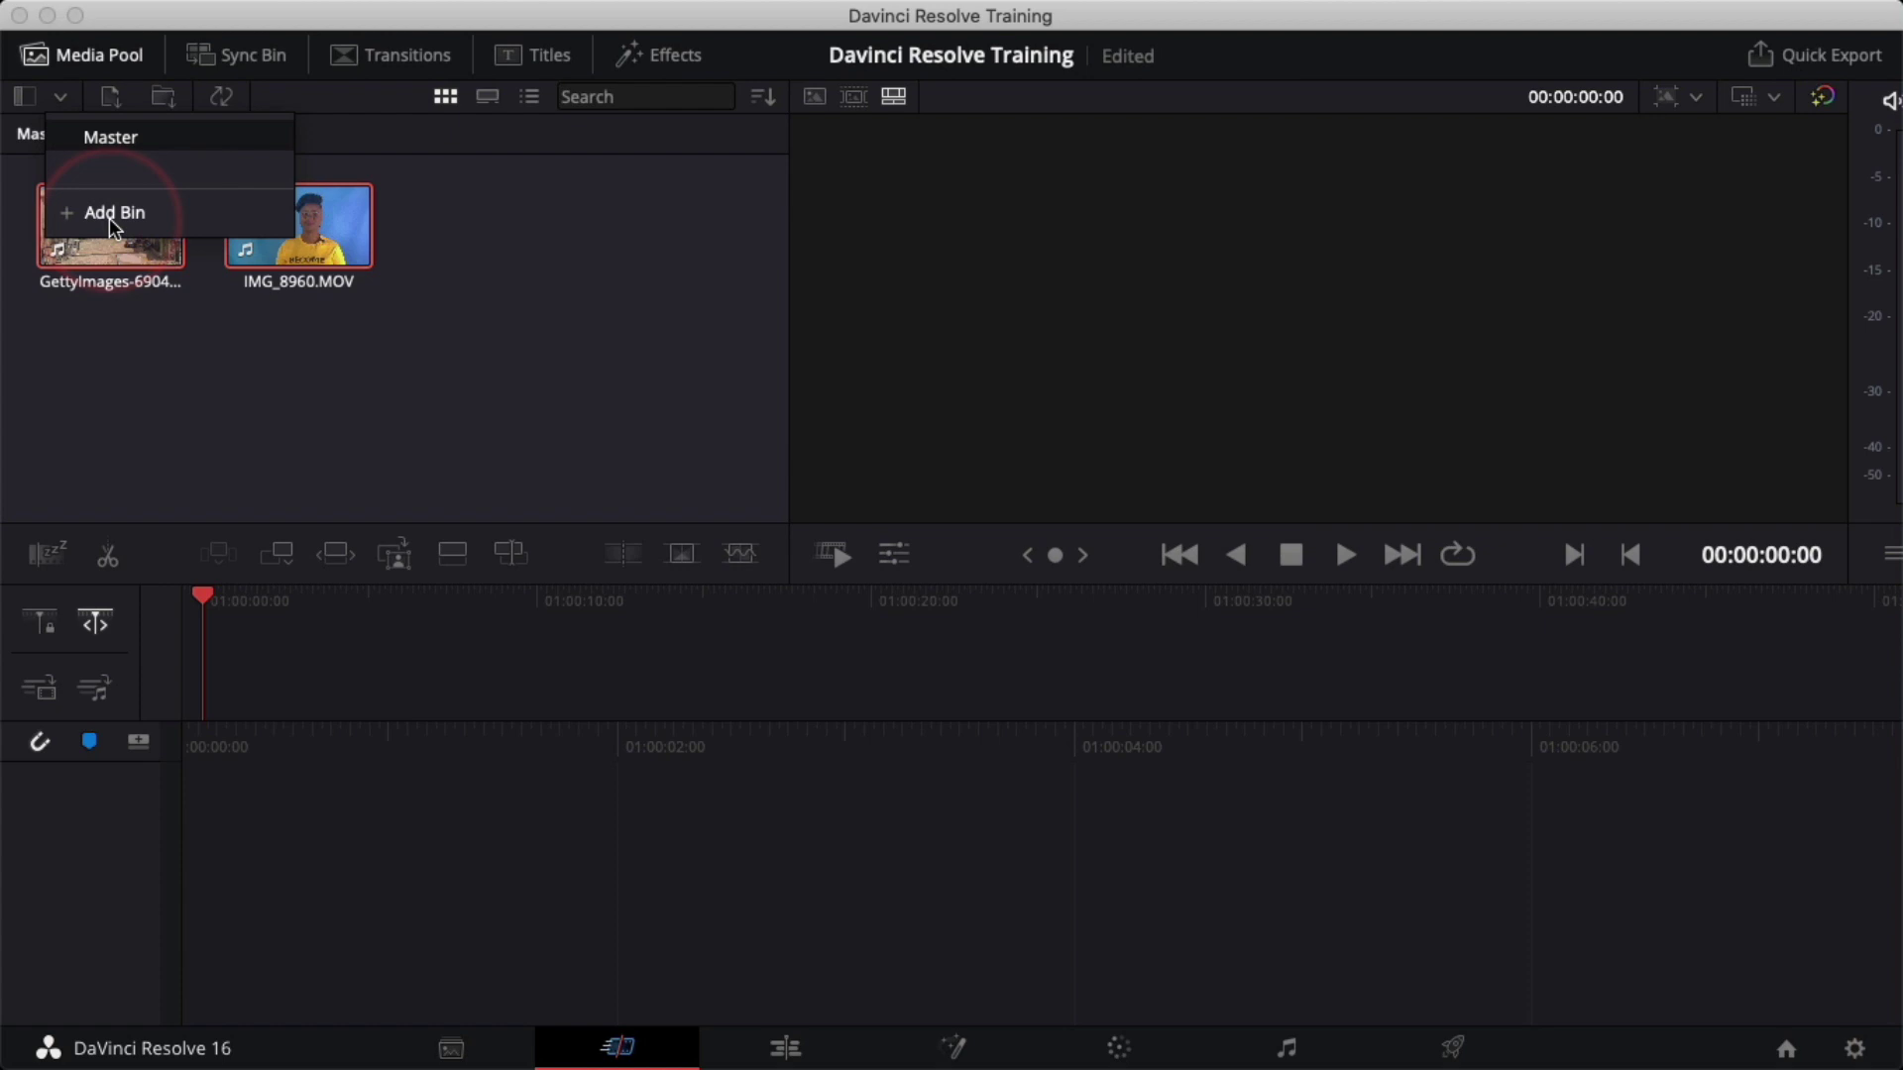
{"action": "left_click", "coordinate": [115, 228]}
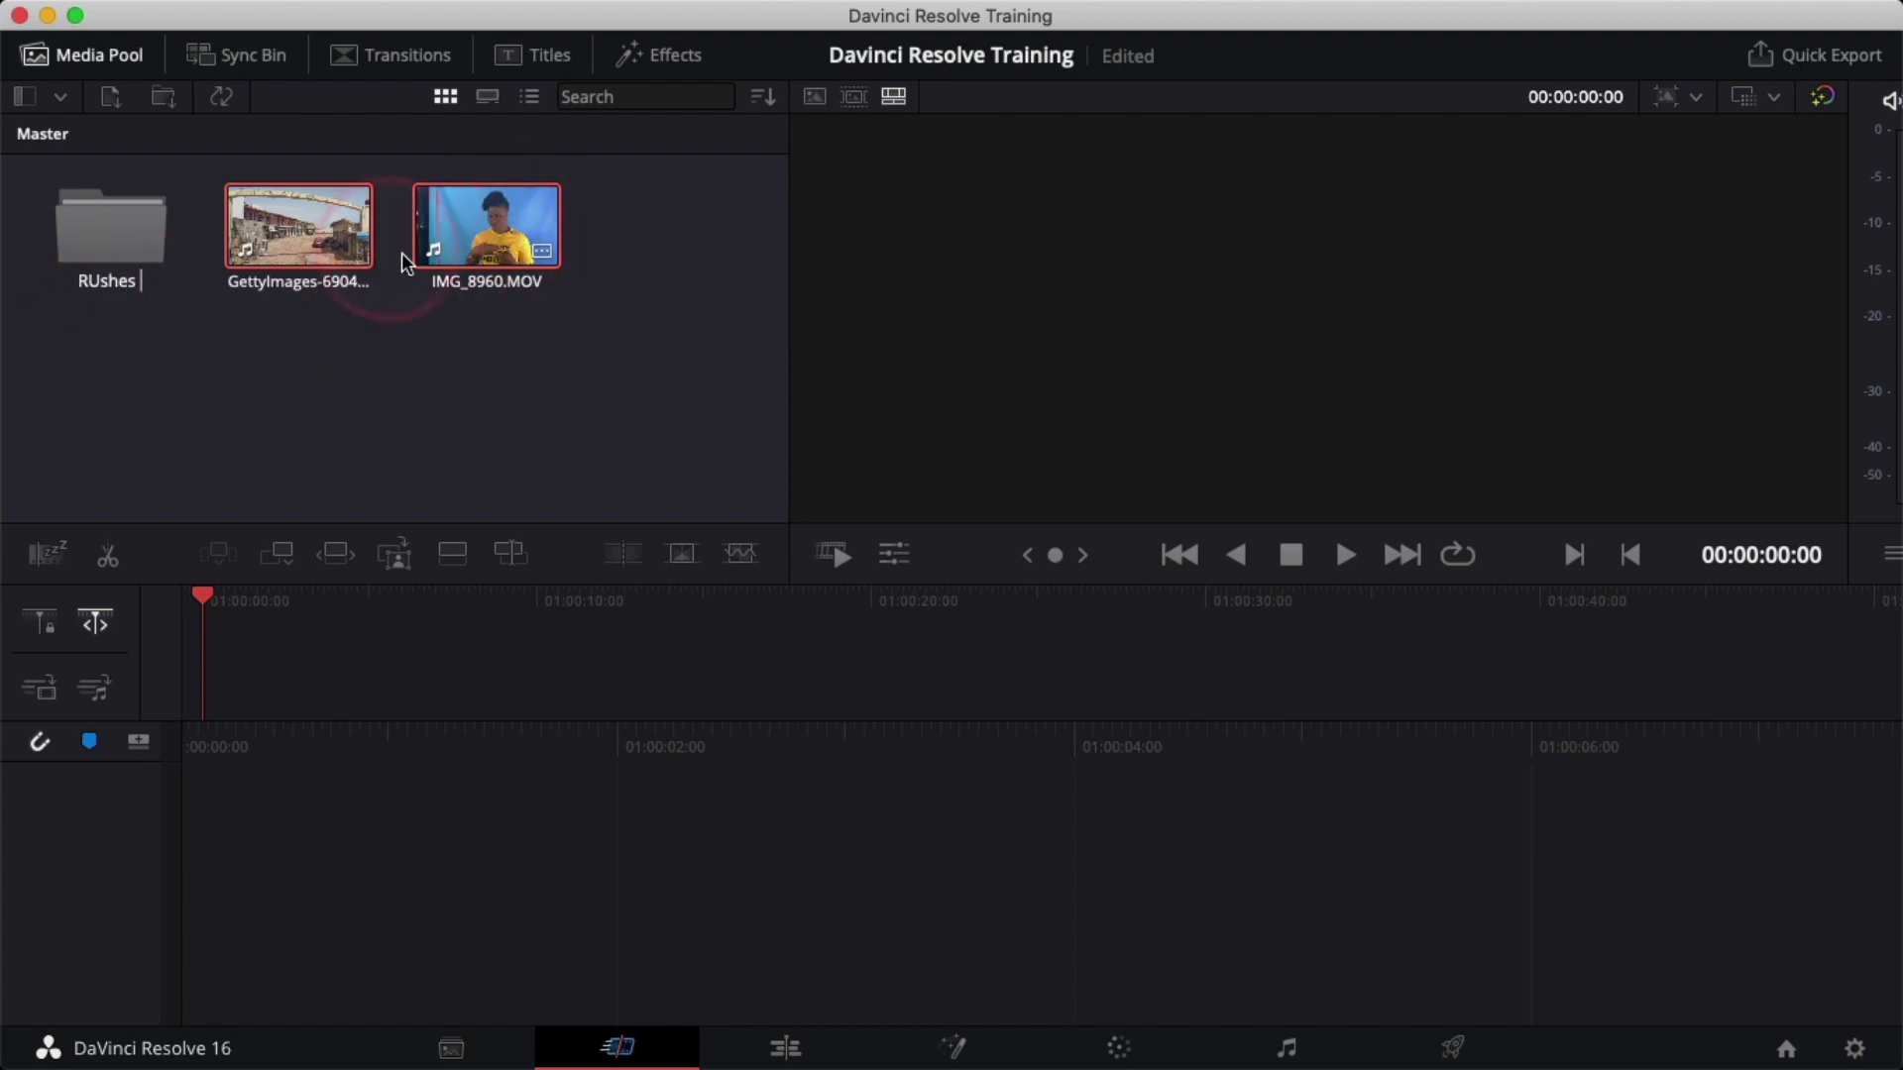
{"action": "left_click_drag", "start_coordinate": [333, 226], "coordinate": [109, 229]}
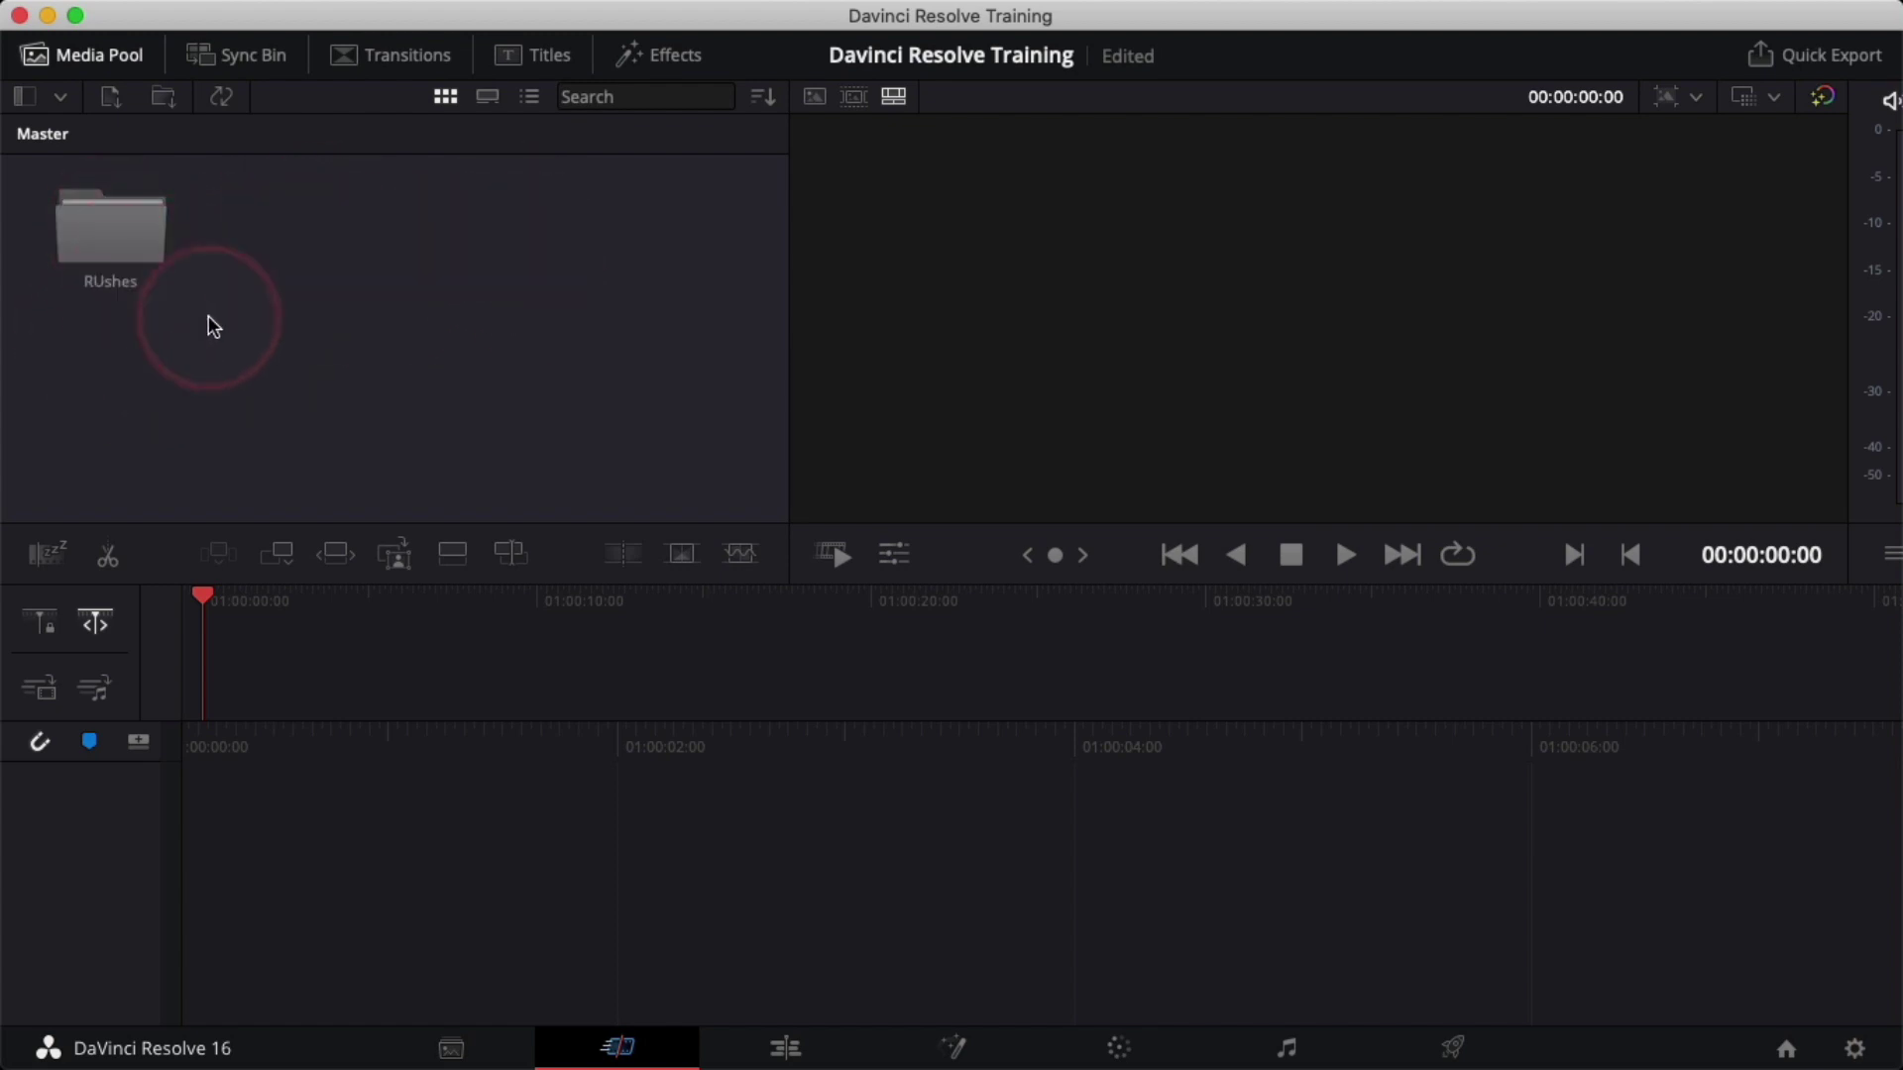
- Build a new timeline from the RUshes bin with the GettyImages clip first and IMG_8960.MOV after it
{"action": "double_click", "coordinate": [109, 245]}
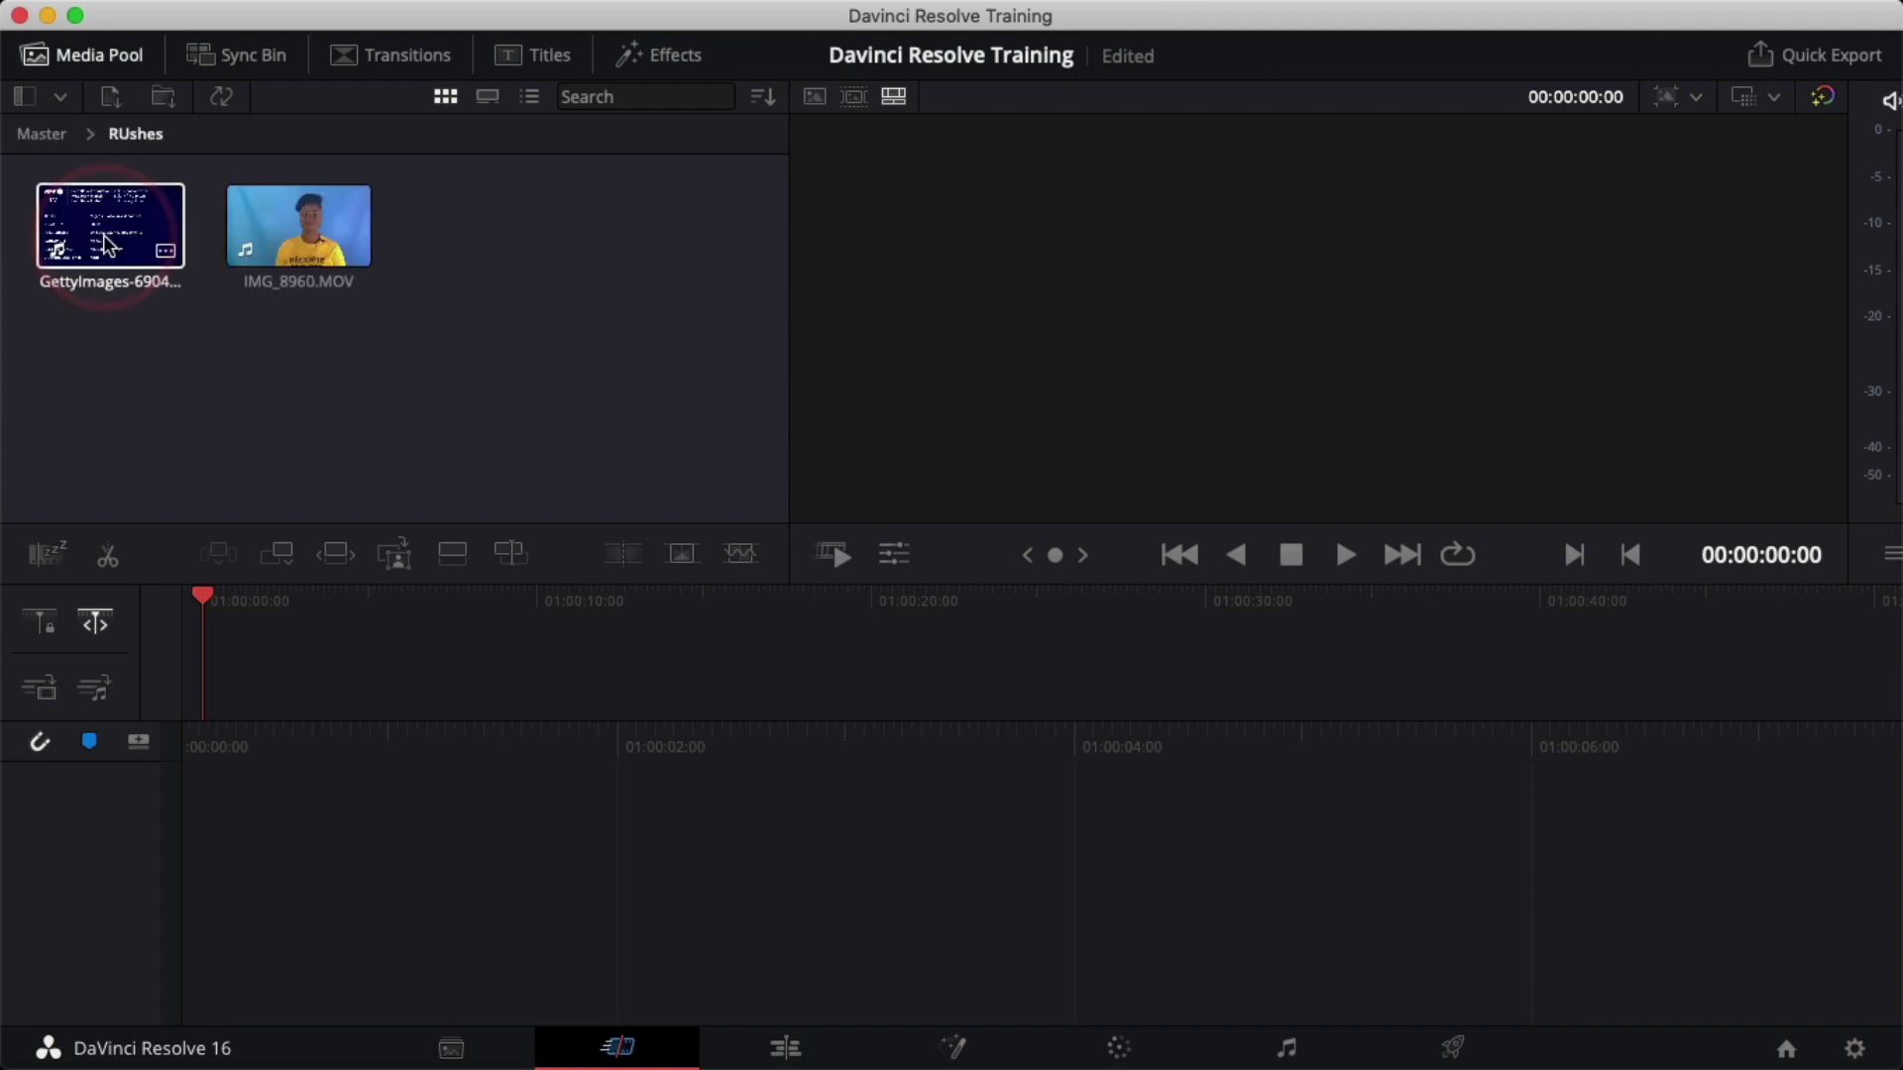
{"action": "left_click", "coordinate": [292, 277]}
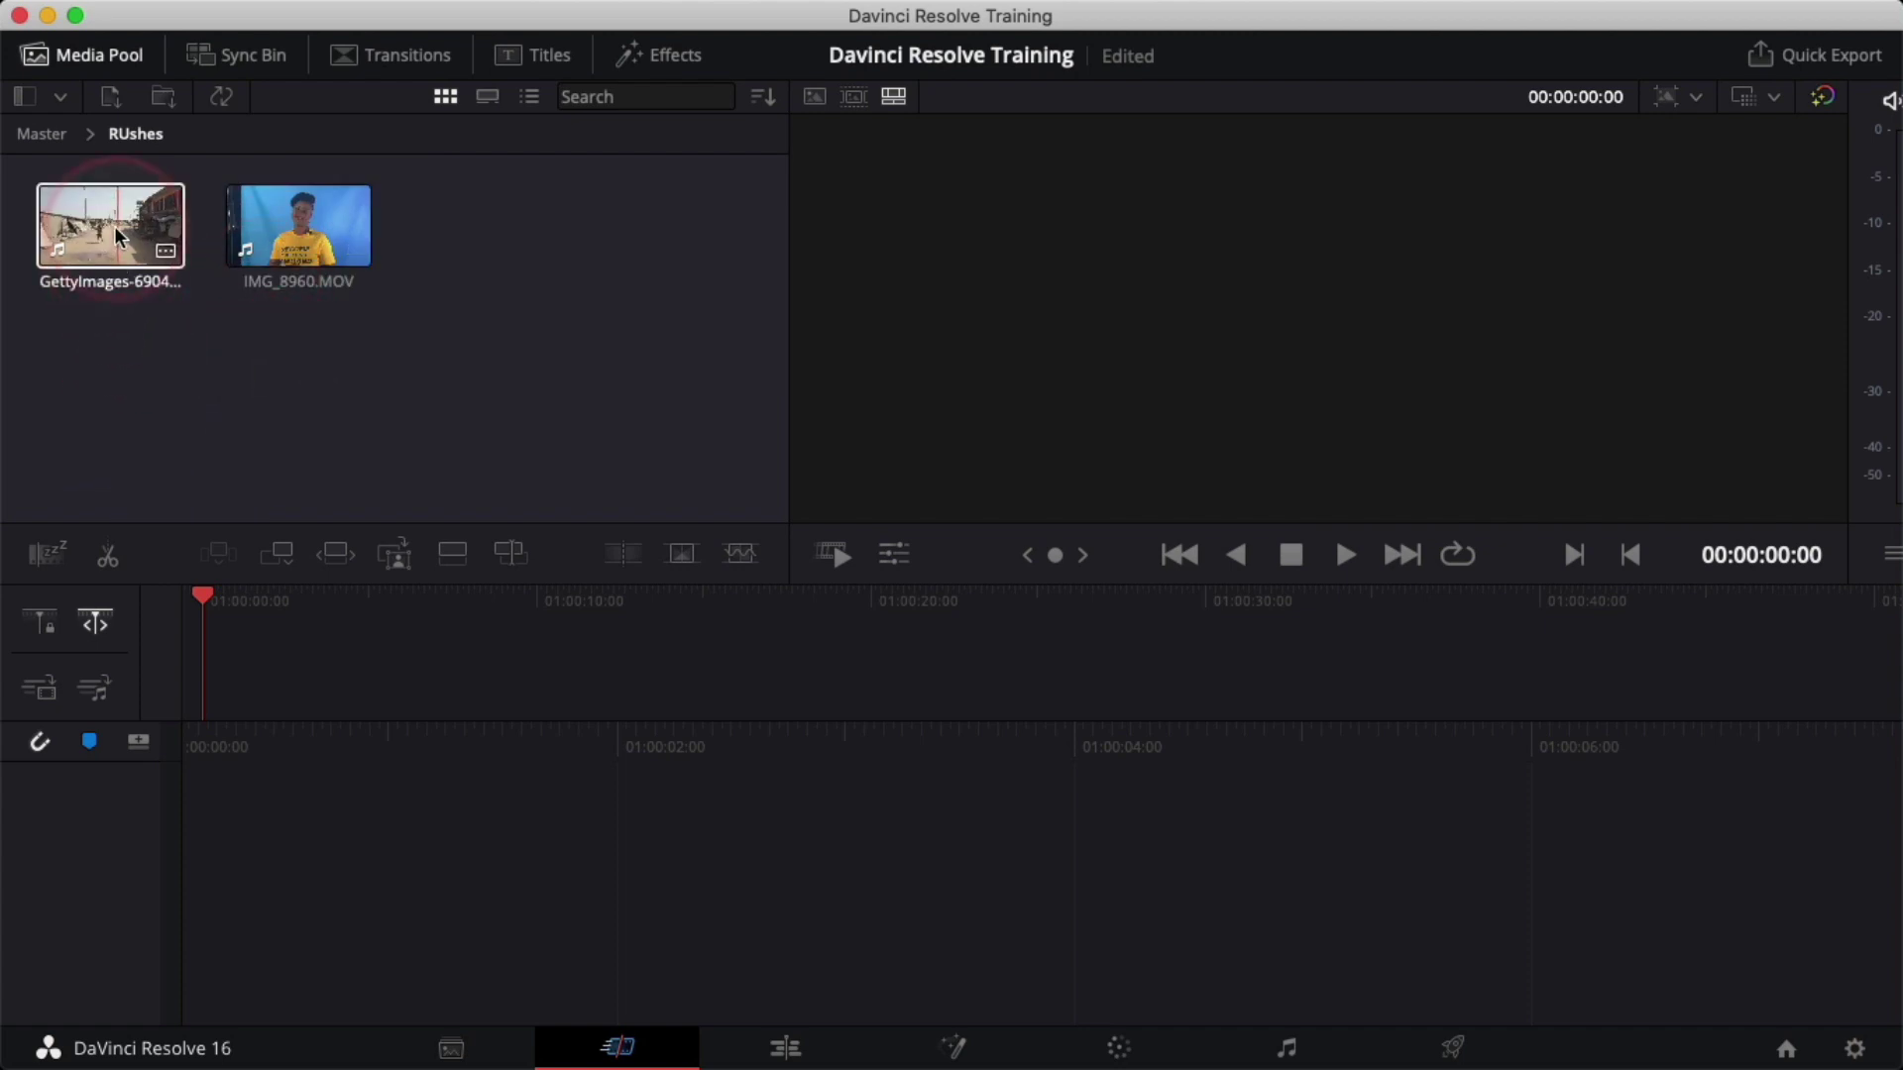
{"action": "left_click_drag", "start_coordinate": [109, 235], "coordinate": [246, 662]}
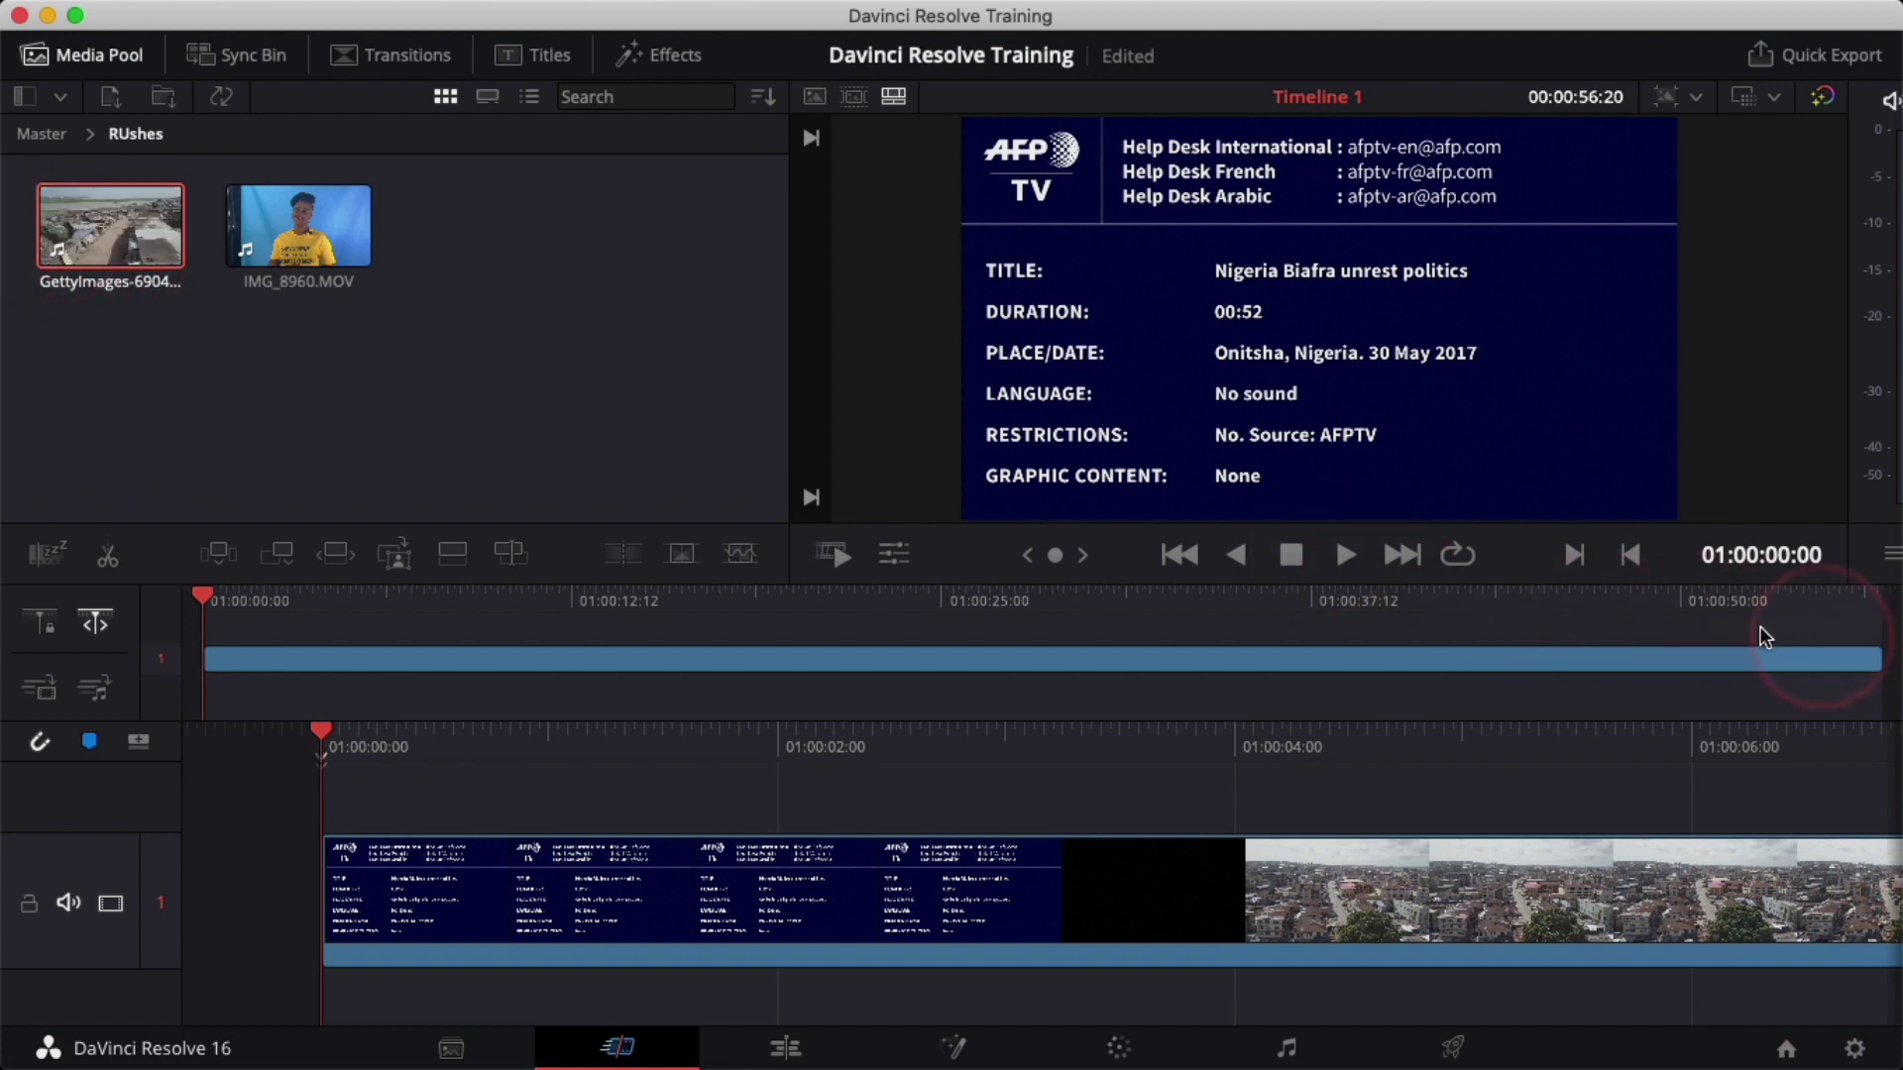
{"action": "left_click", "coordinate": [208, 662]}
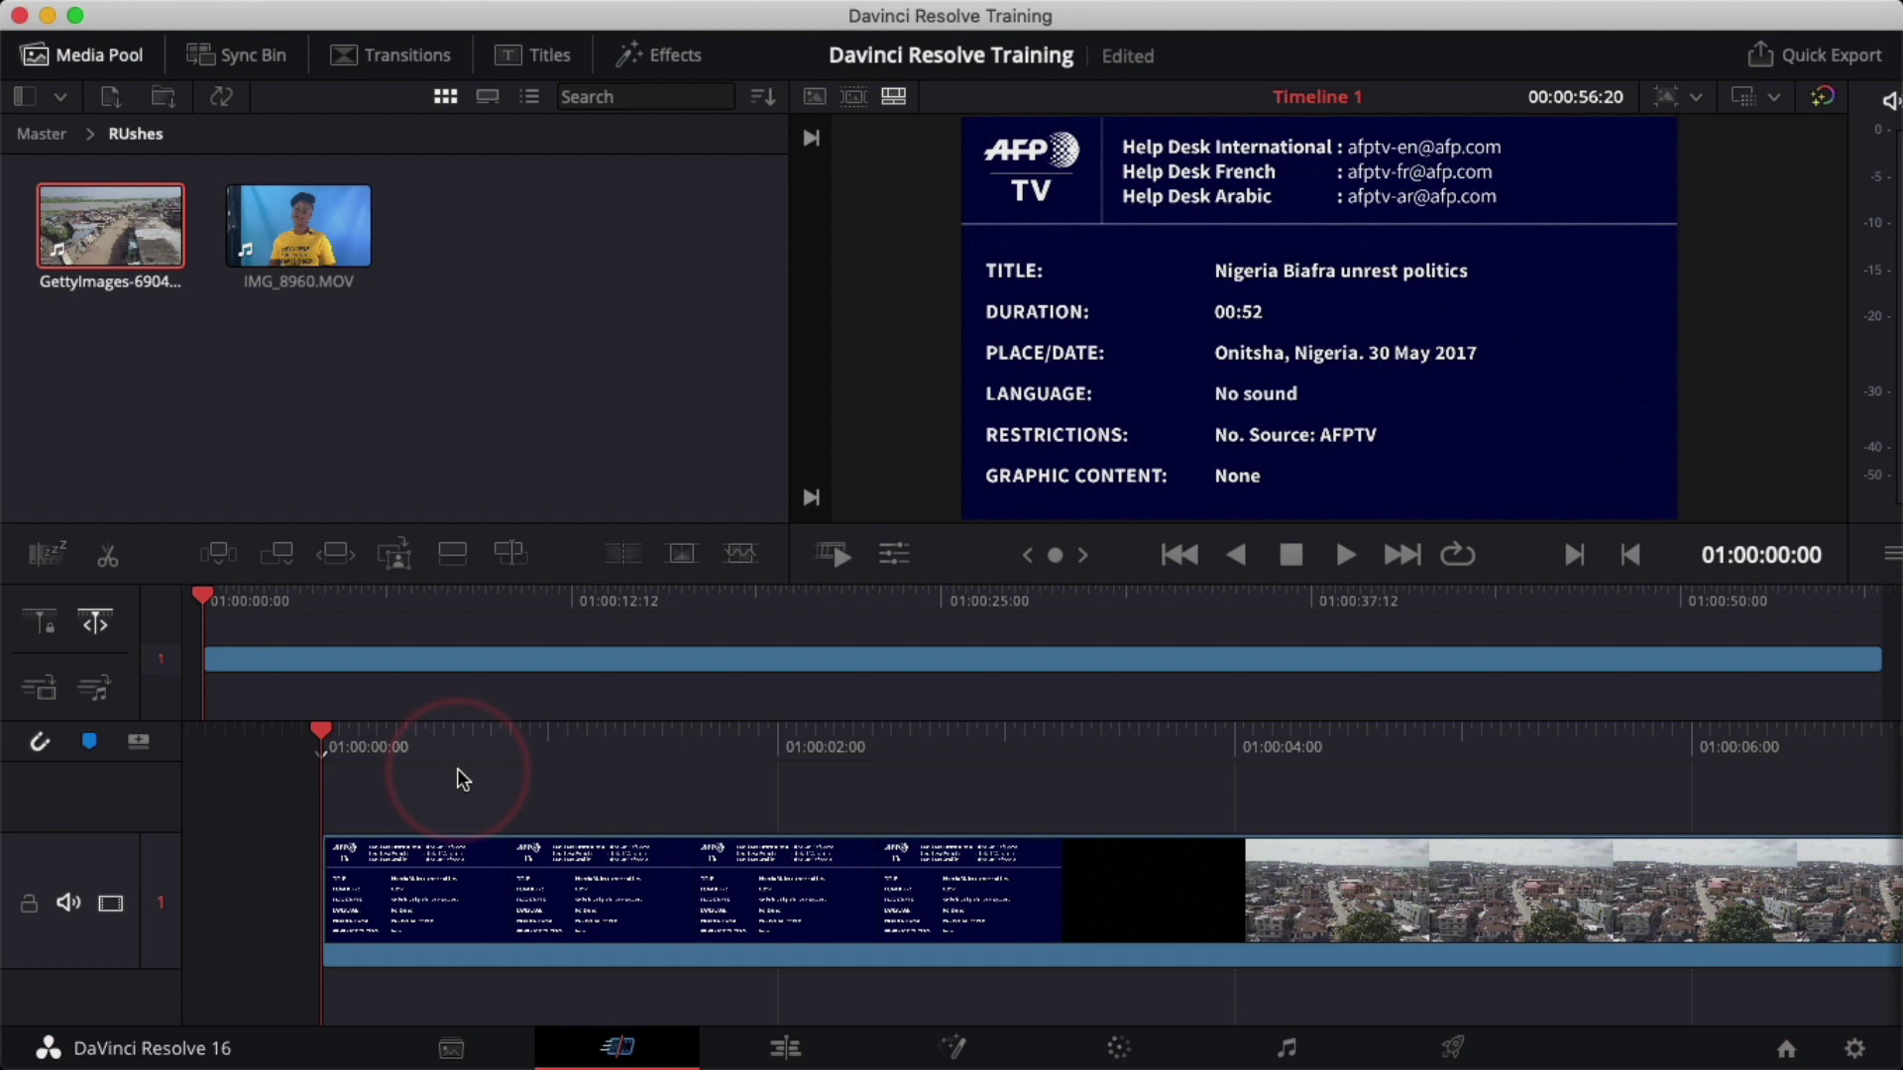
{"action": "left_click_drag", "start_coordinate": [280, 233], "coordinate": [1878, 682]}
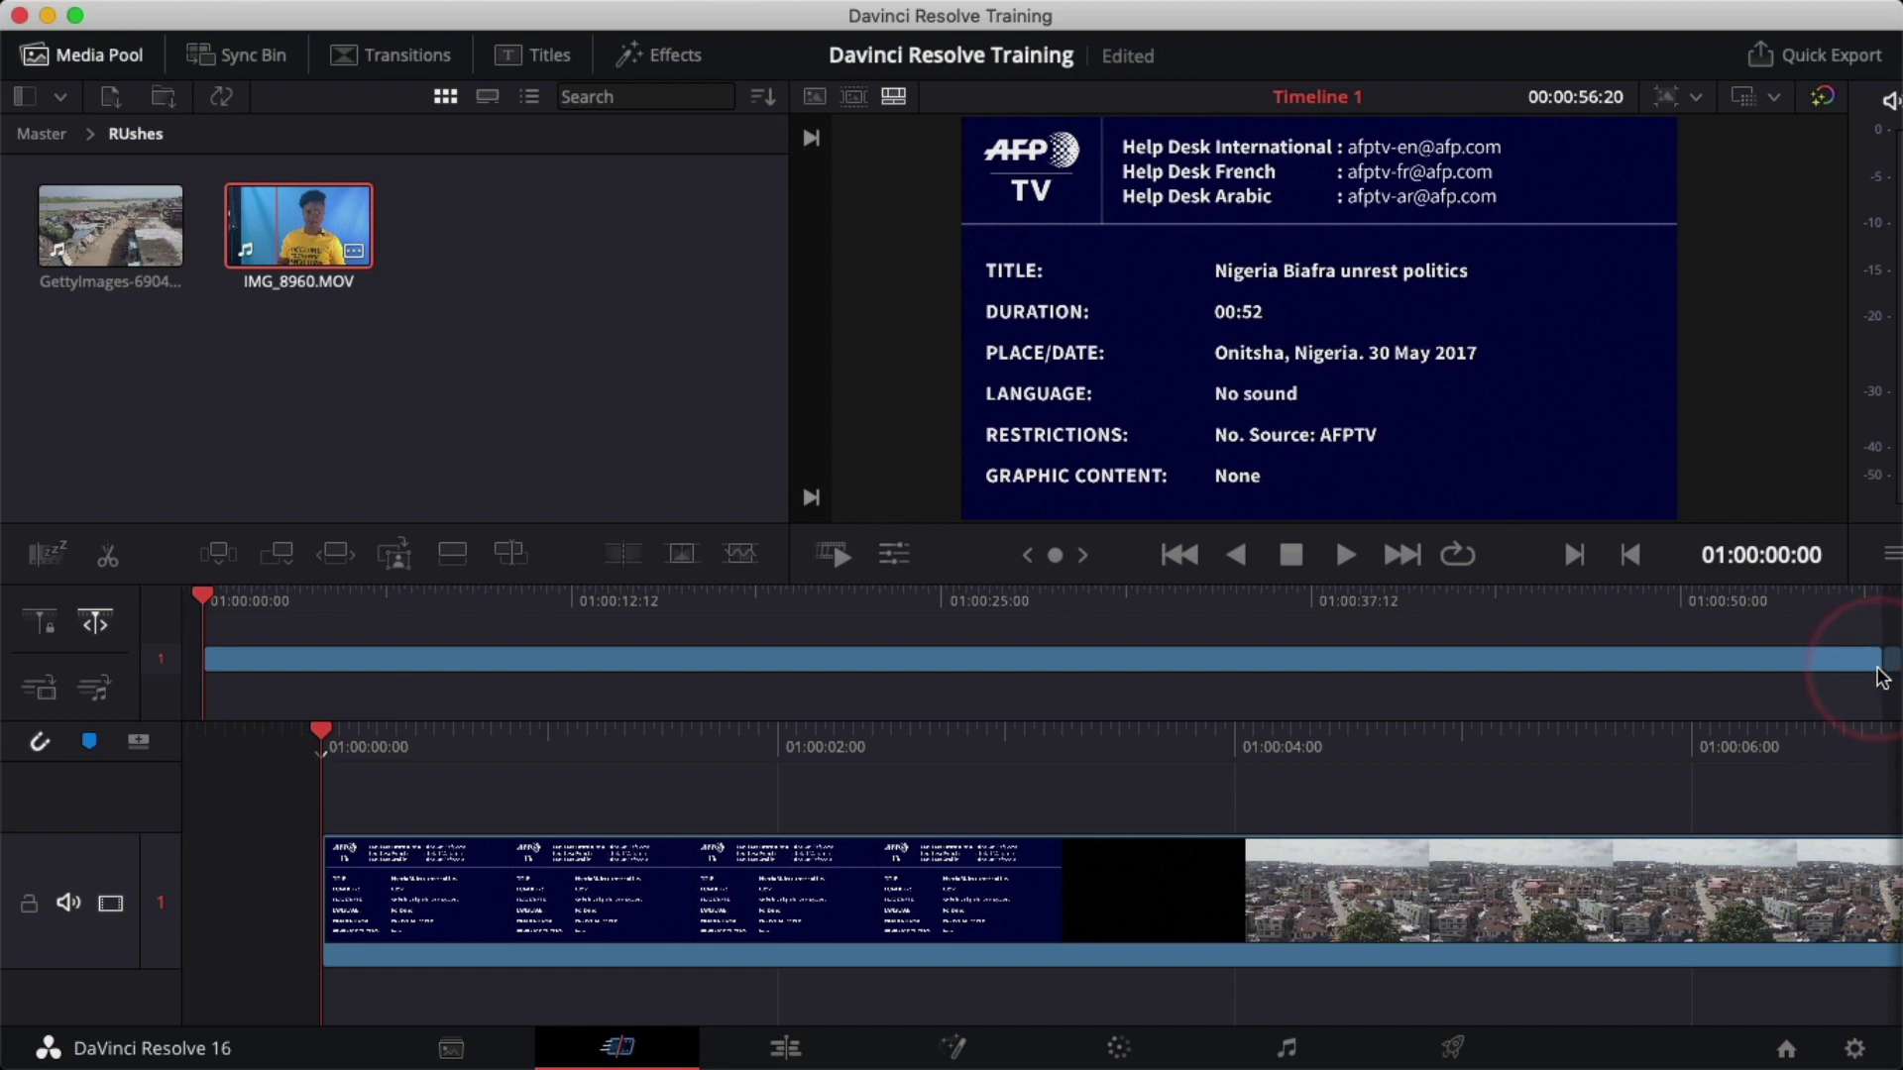
{"action": "left_click_drag", "start_coordinate": [1878, 682], "coordinate": [1876, 676]}
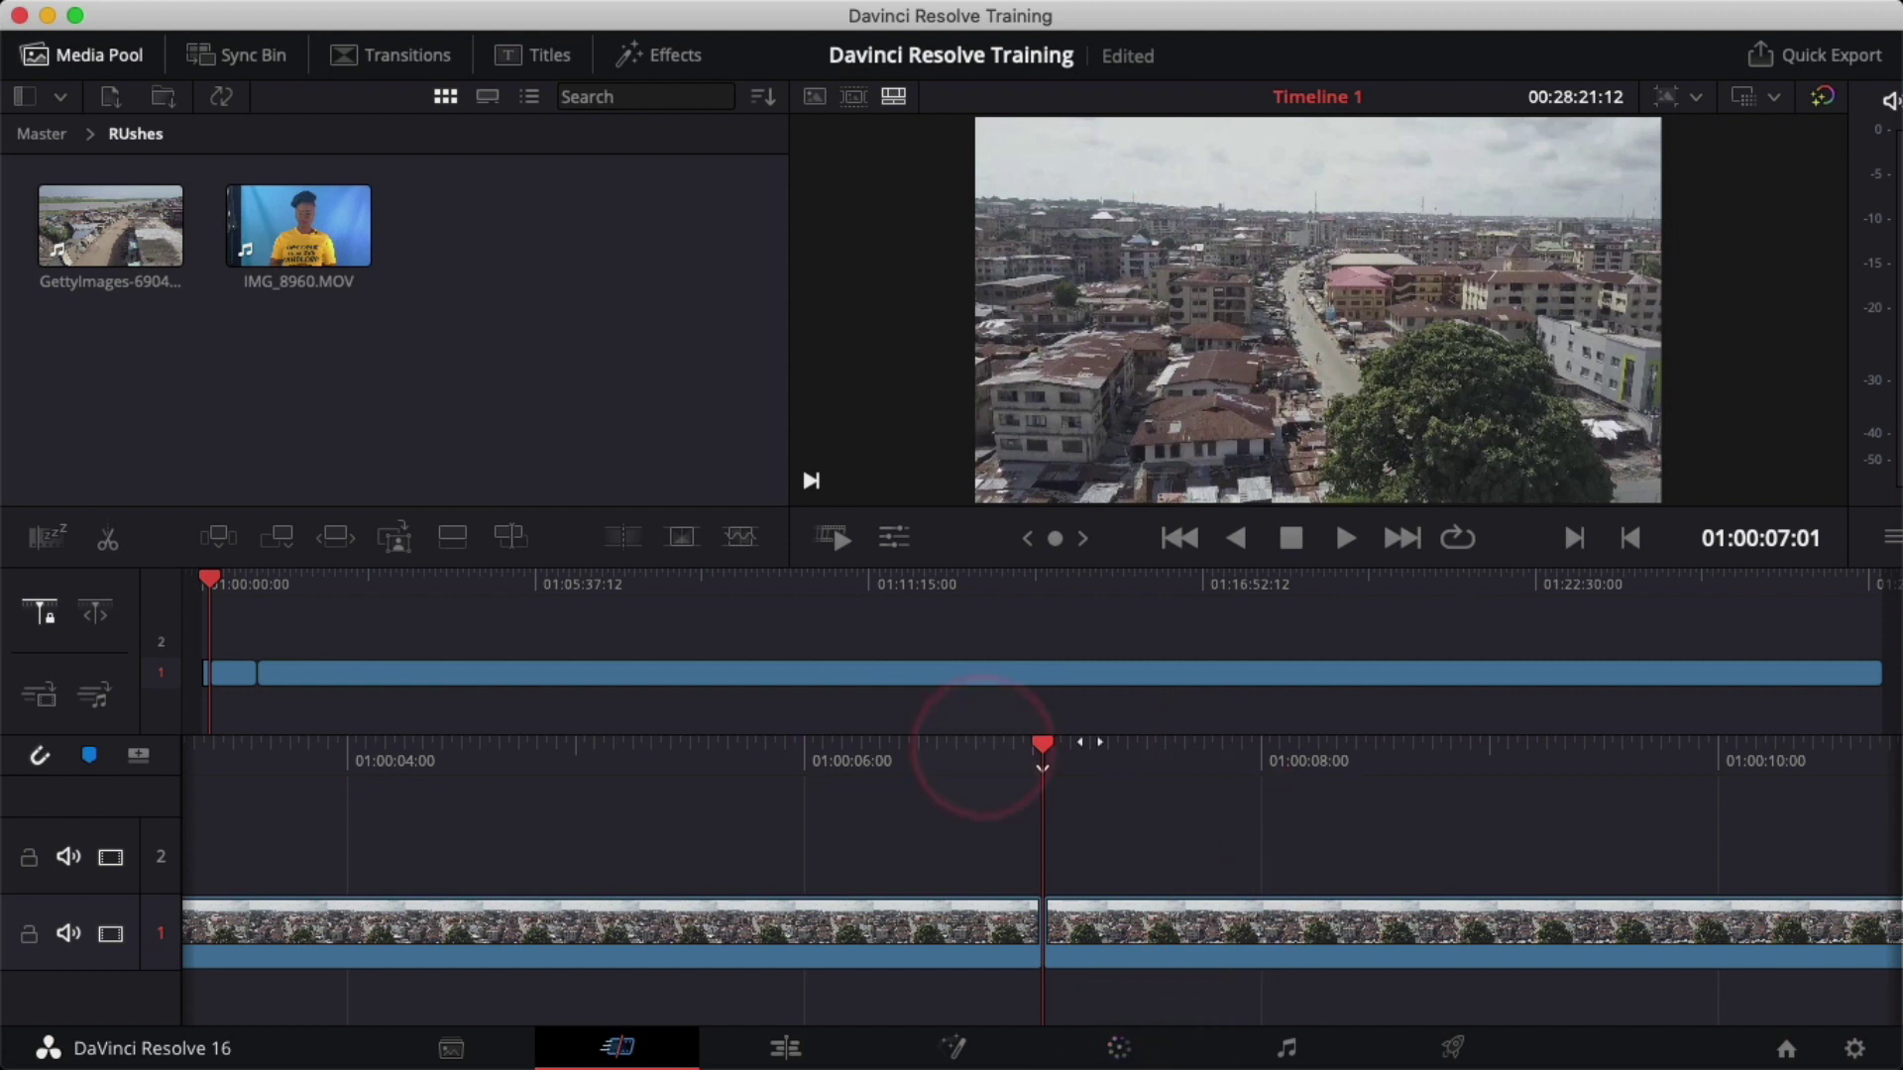
- Delete the GettyImages segment that ends at the 01:00:07:01 cut
{"action": "left_click", "coordinate": [830, 940]}
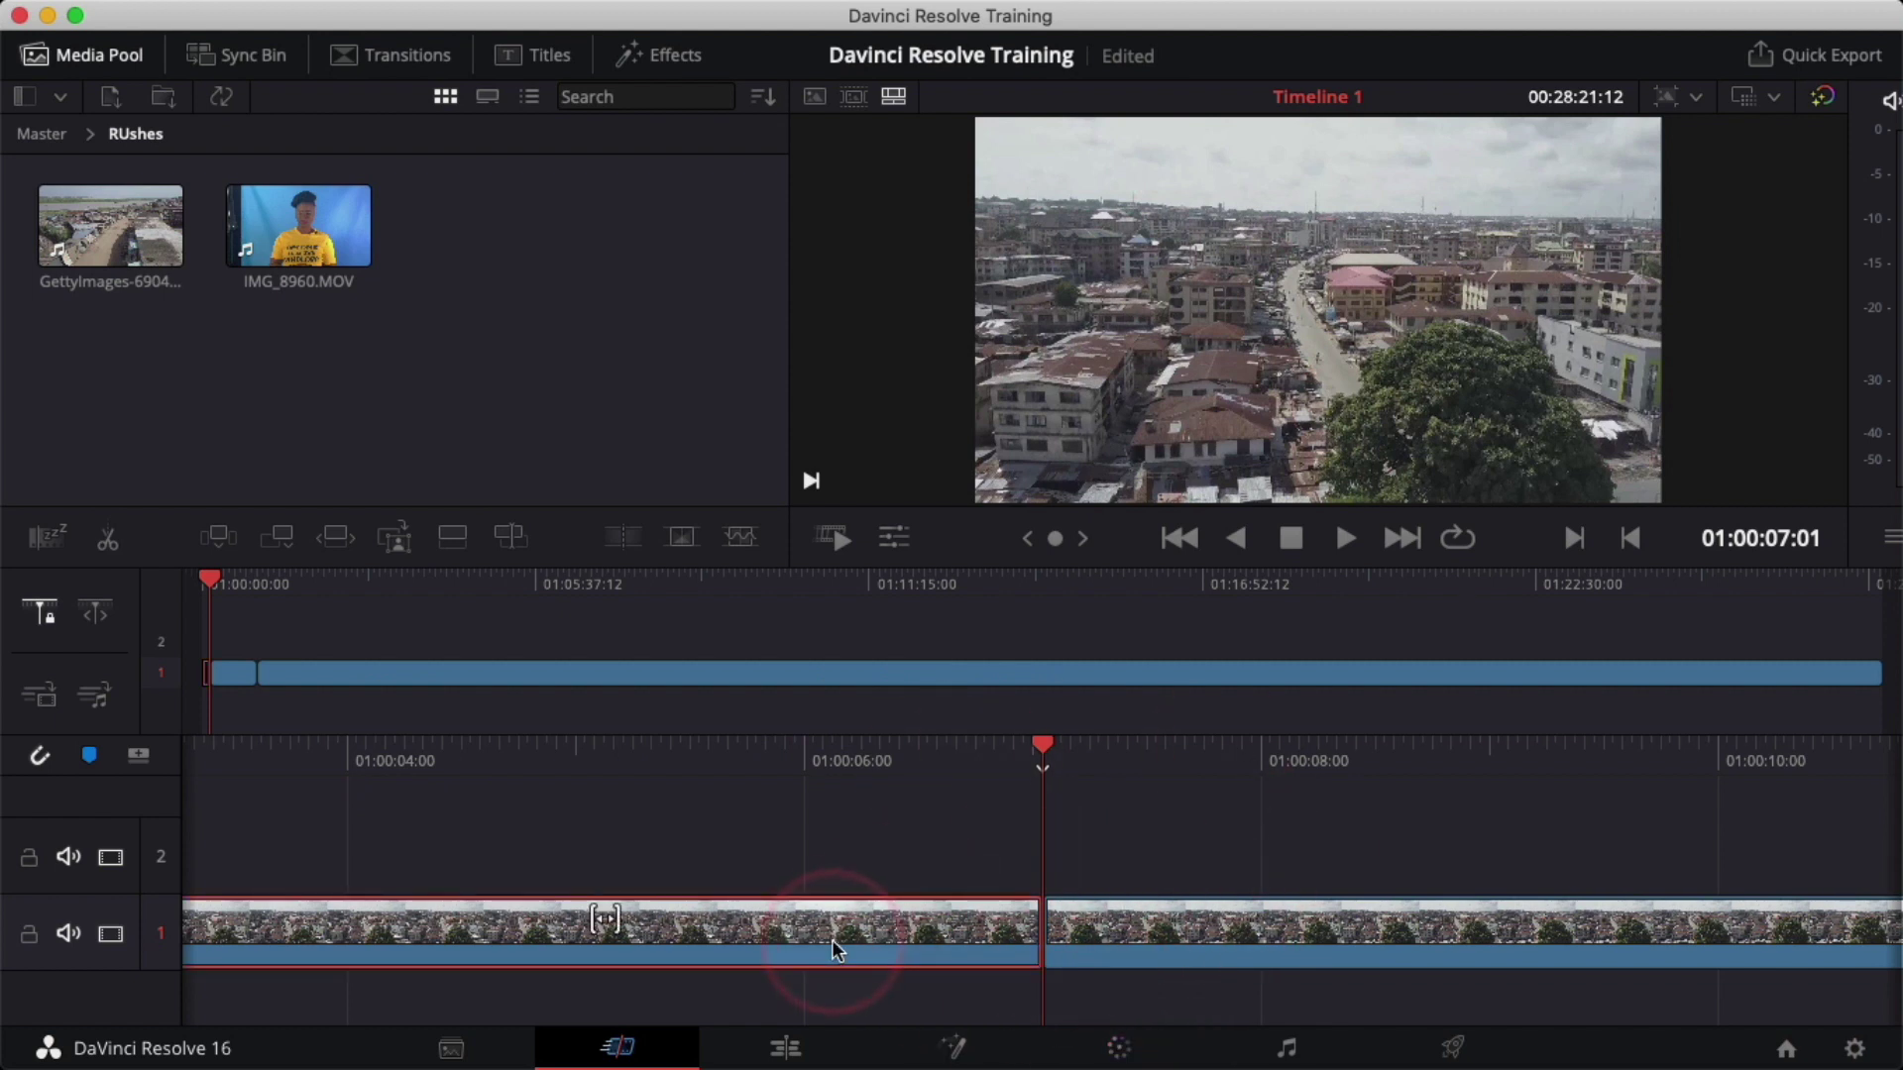
{"action": "key", "text": "Delete"}
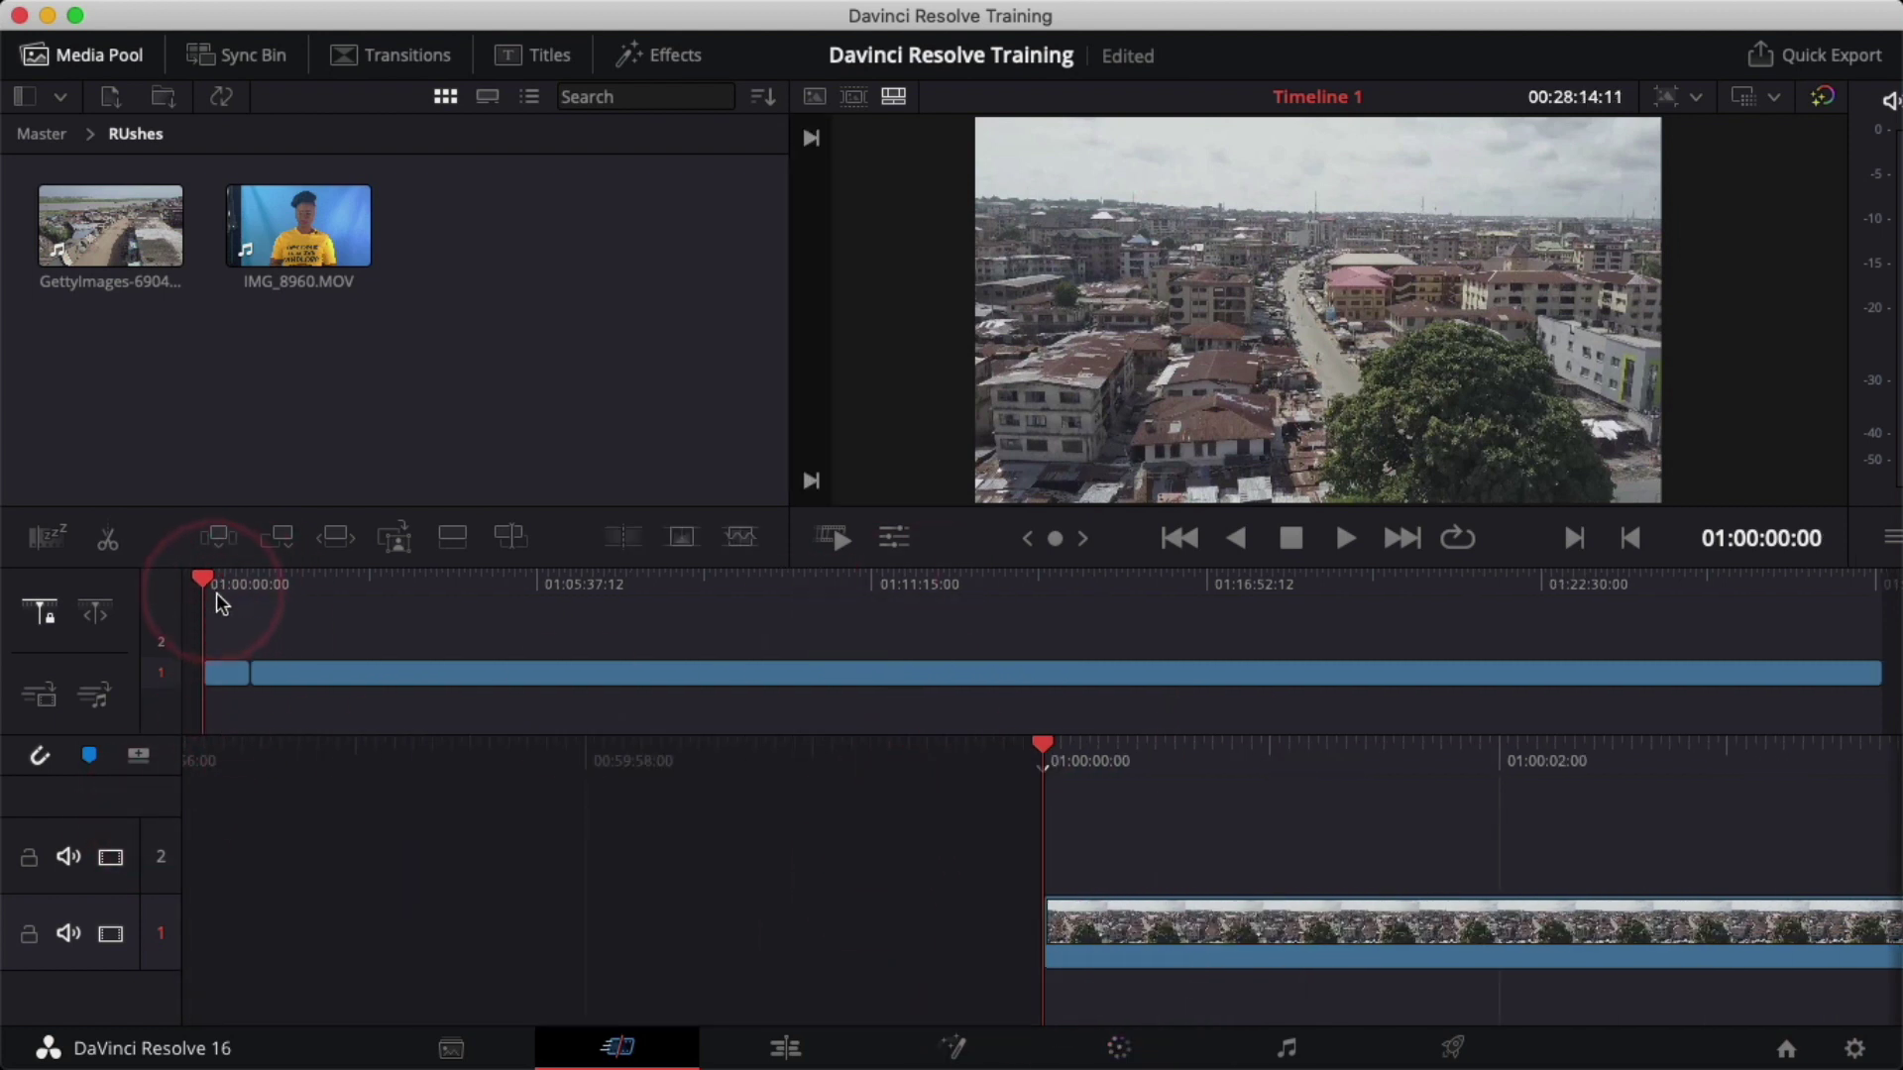
- Split the IMG_8960.MOV clip at 01:02:13:11 and 01:05:44:05, and return the playhead to the timeline's start
{"action": "left_click_drag", "start_coordinate": [210, 584], "coordinate": [336, 566]}
{"action": "left_click", "coordinate": [303, 673]}
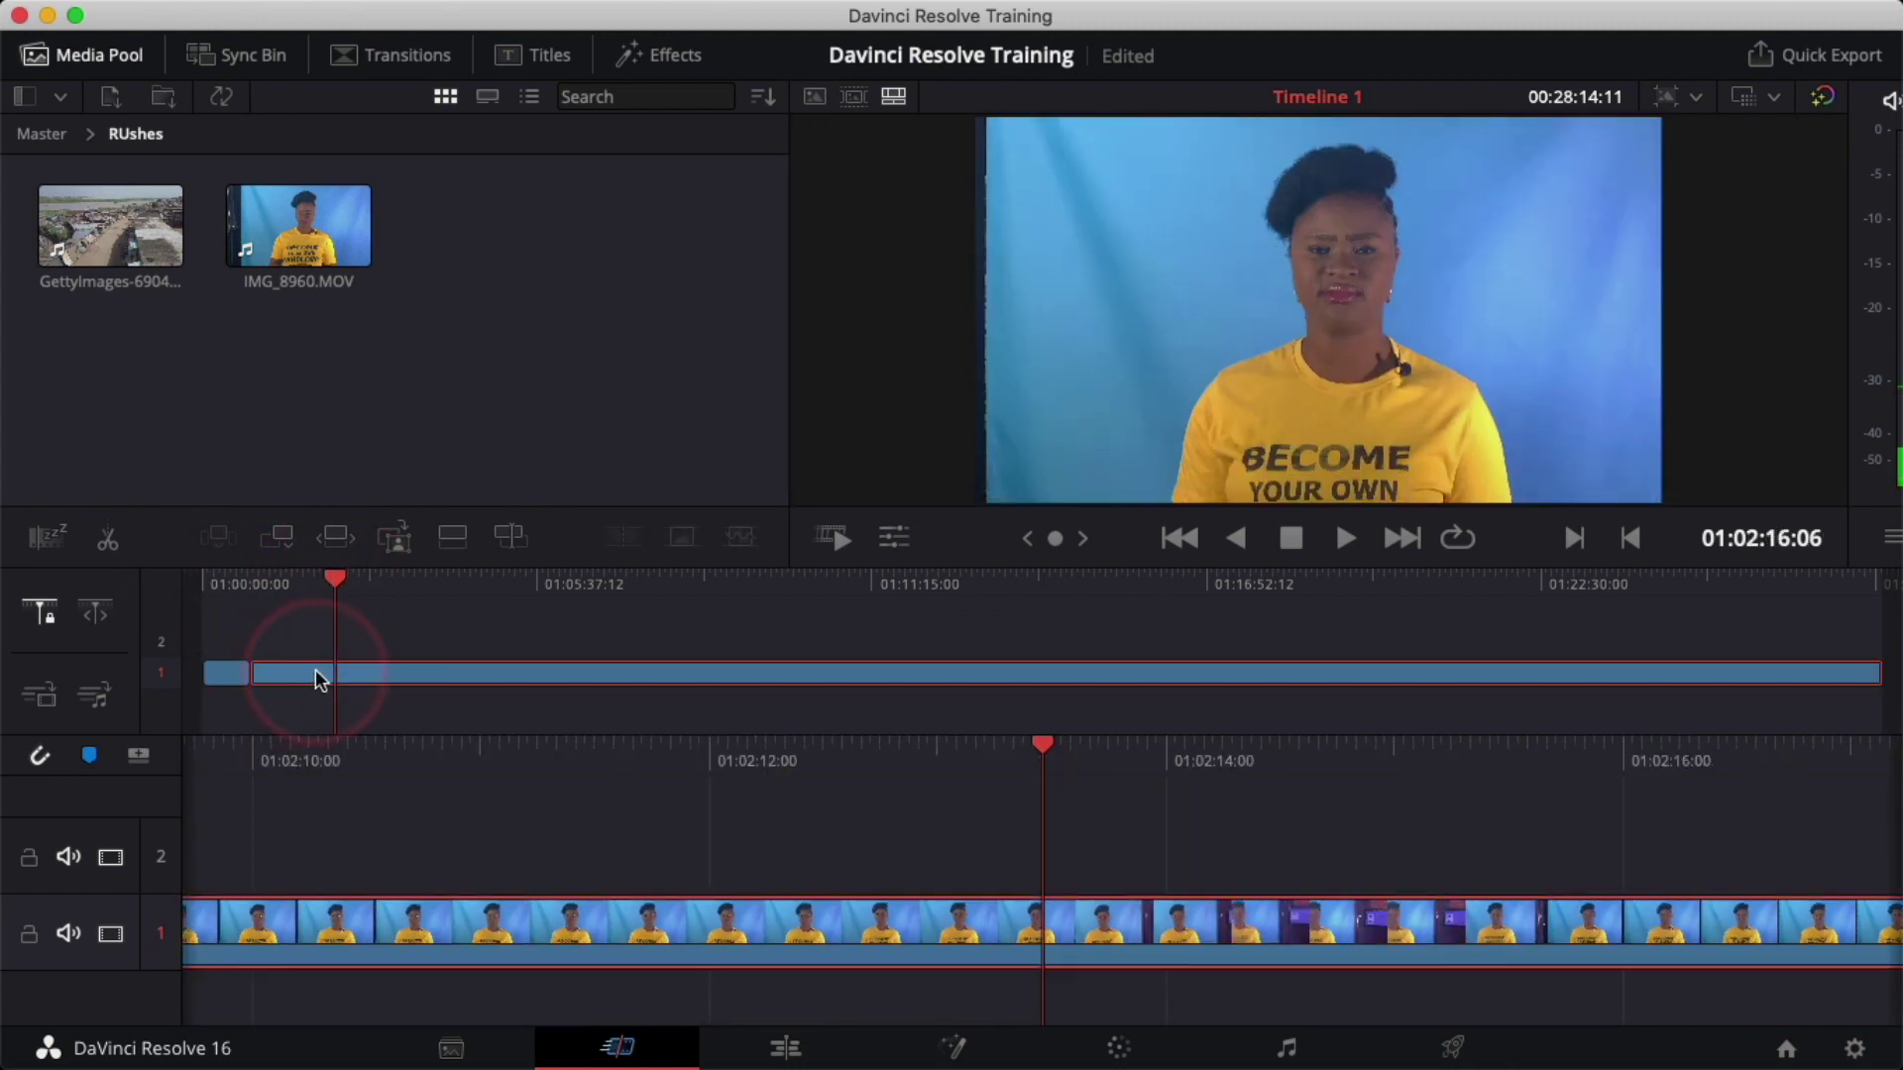
{"action": "key", "text": "super+b"}
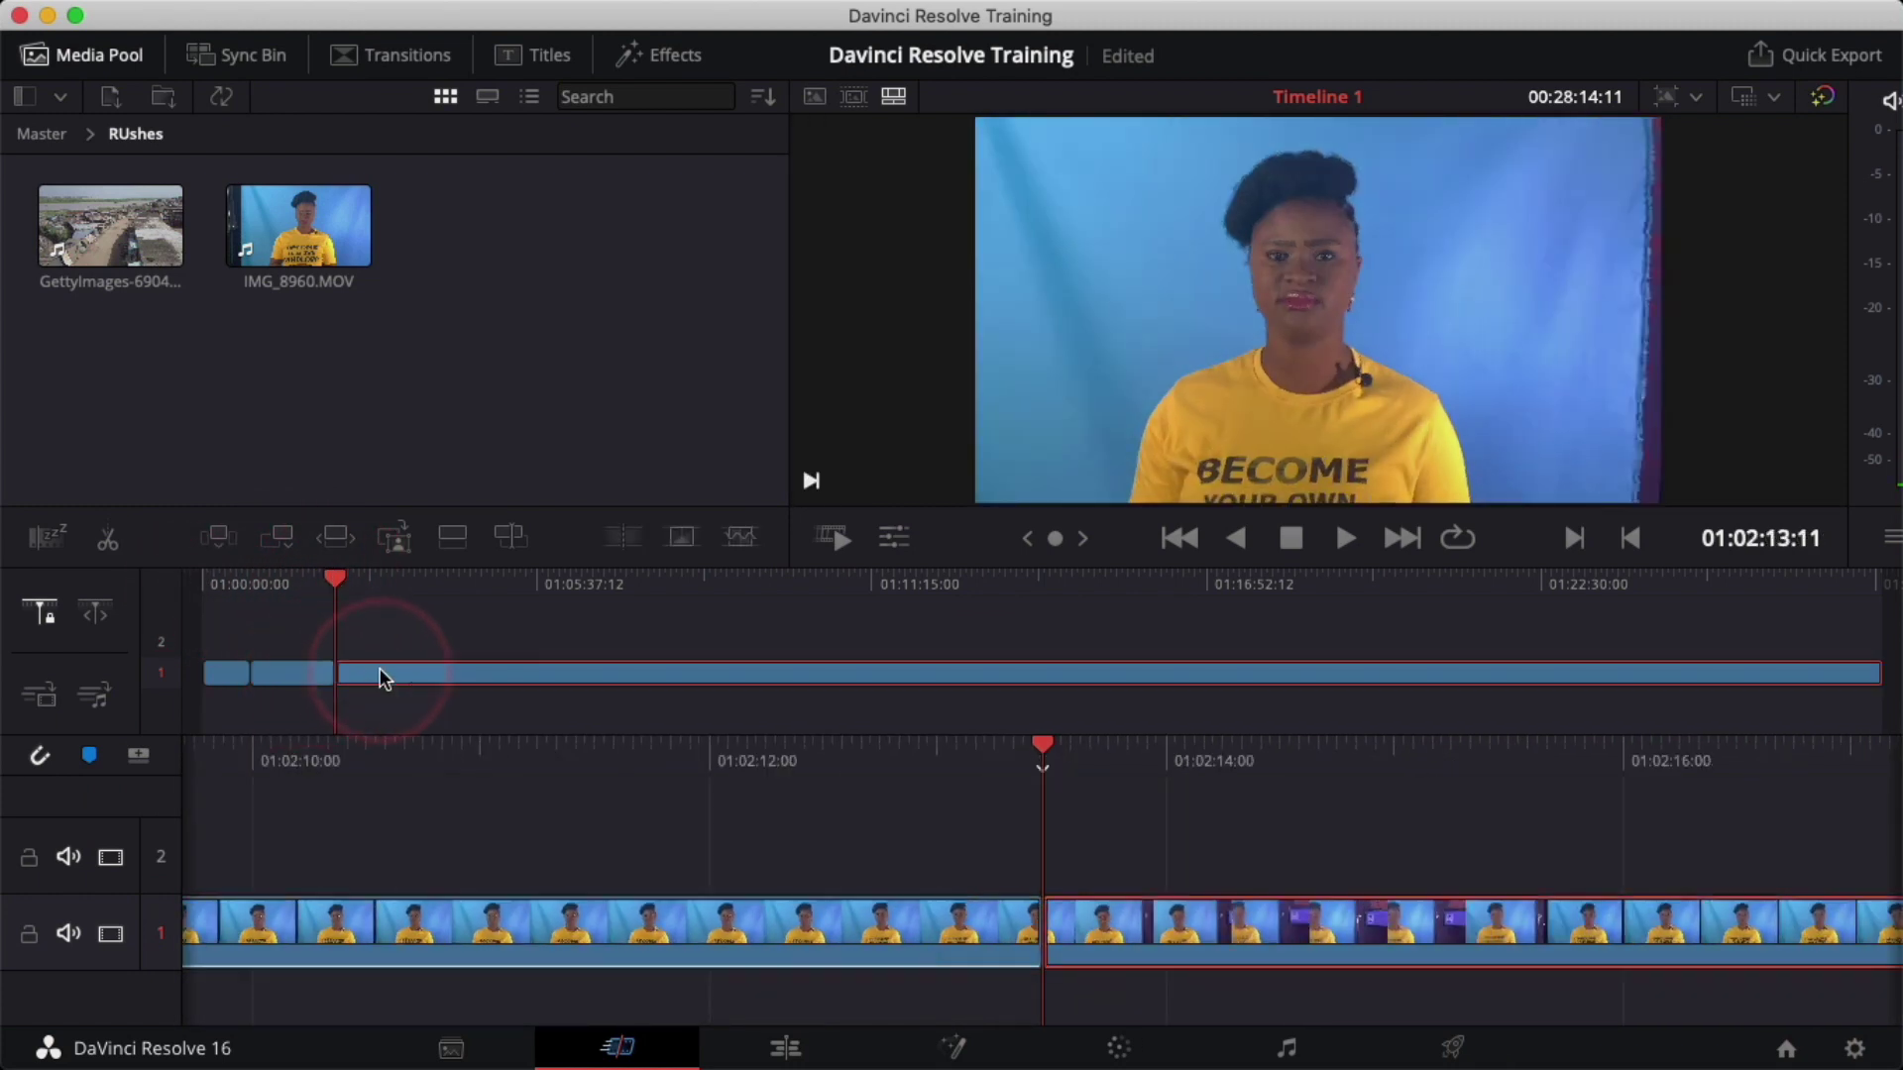
{"action": "left_click_drag", "start_coordinate": [333, 567], "coordinate": [551, 571]}
{"action": "key", "text": "super+b"}
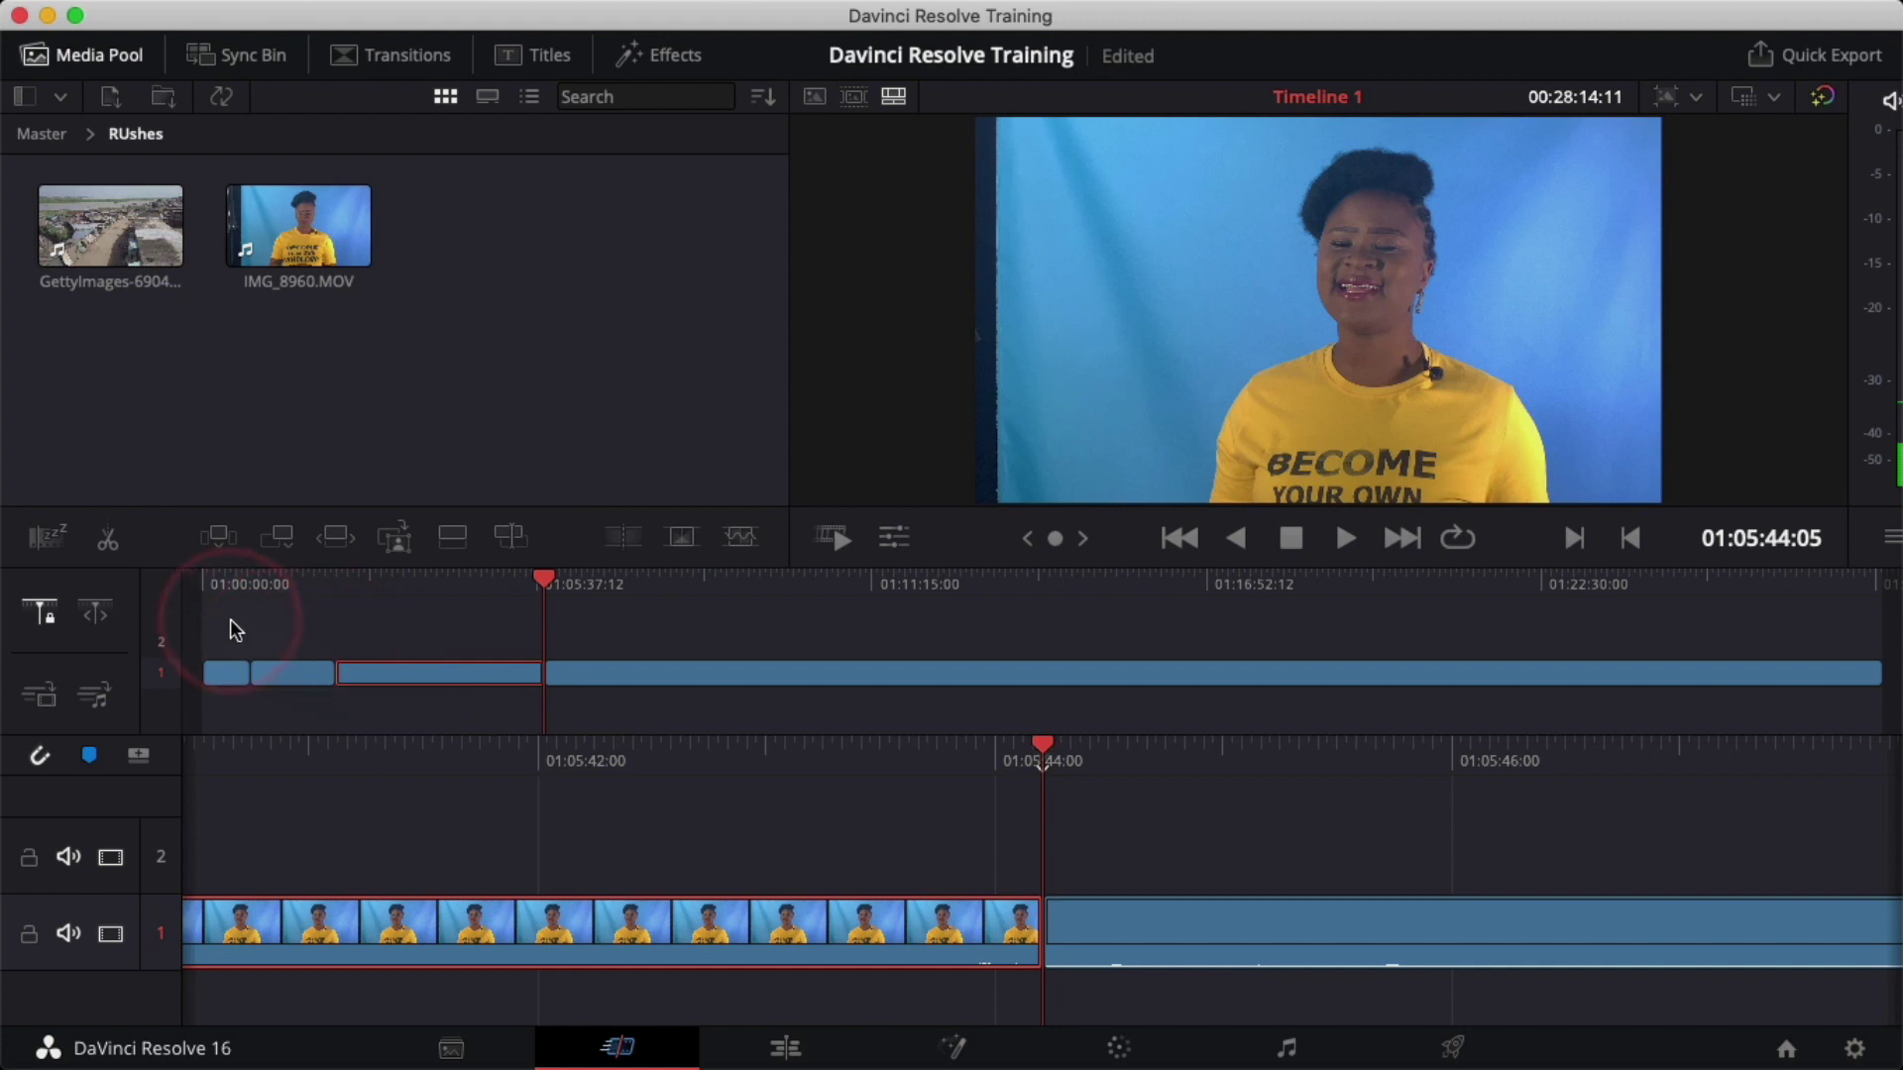
{"action": "left_click_drag", "start_coordinate": [223, 578], "coordinate": [181, 585]}
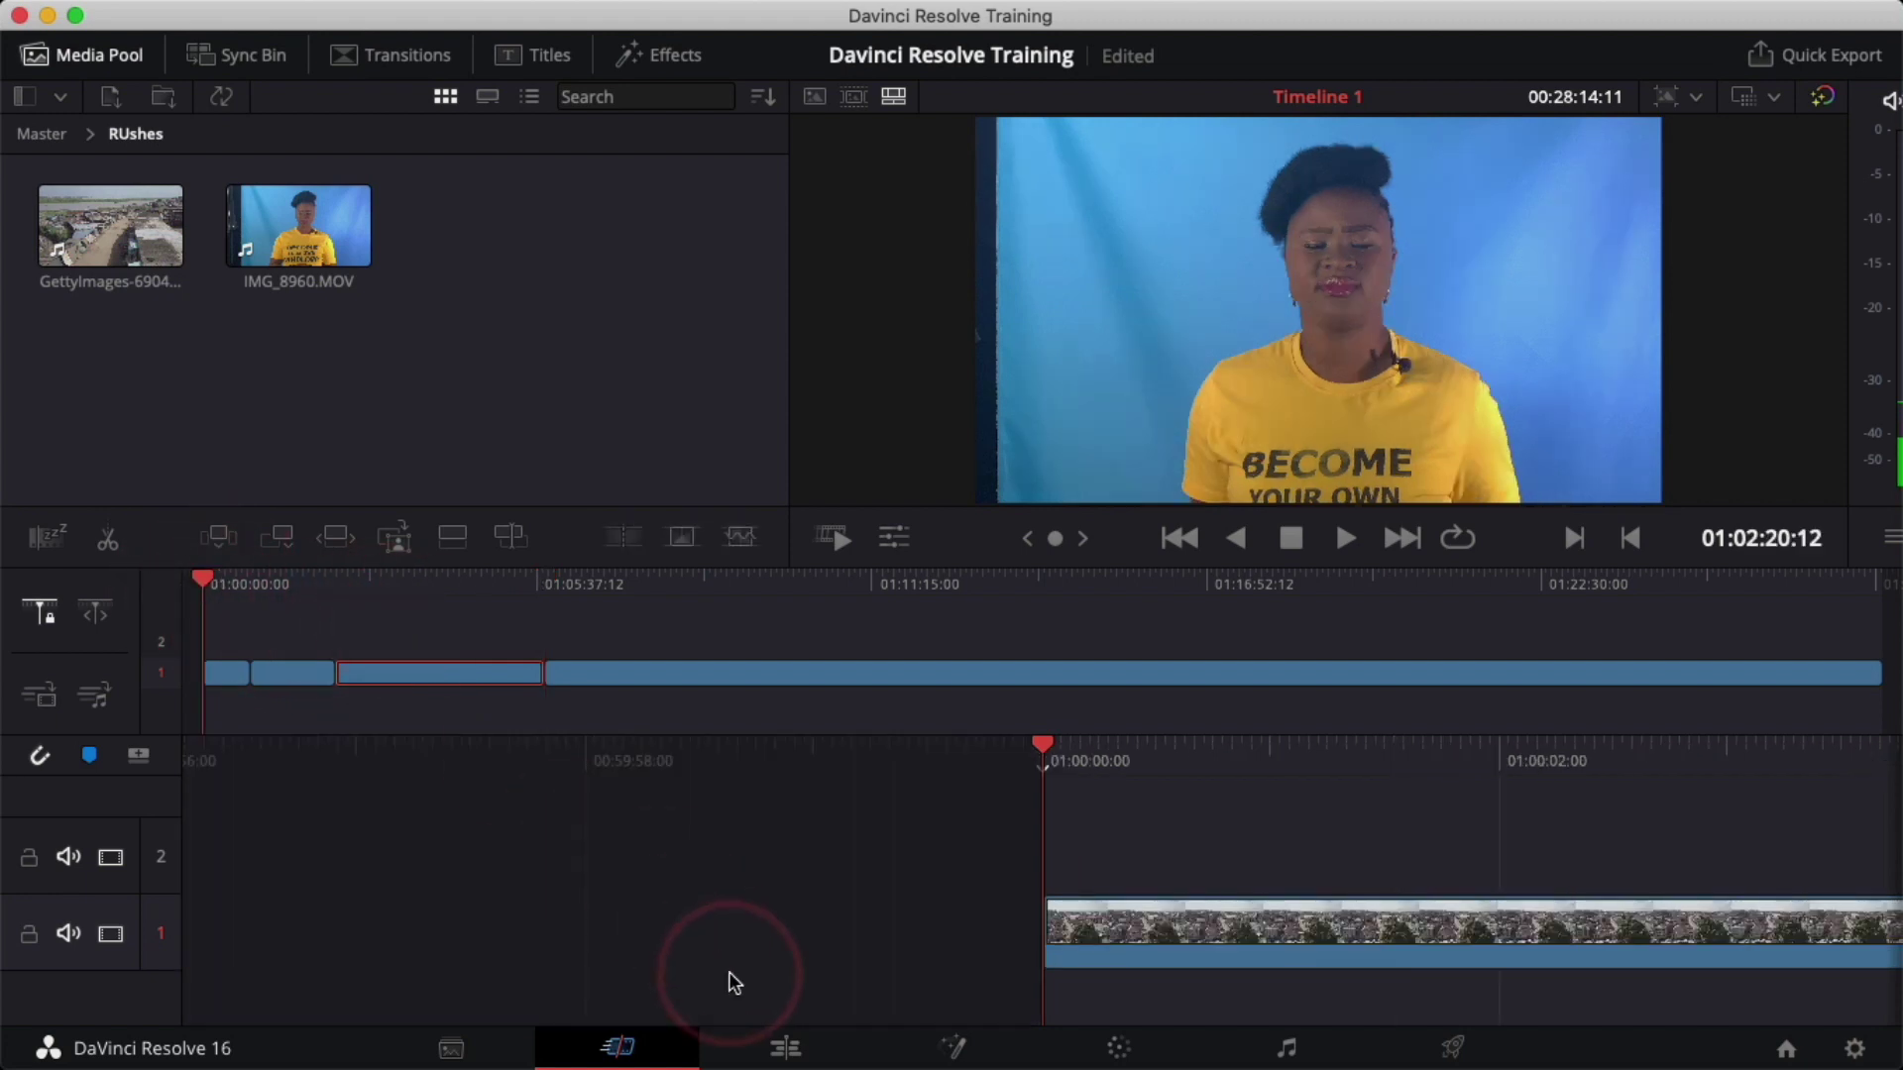
- On the Edit page, split the second IMG_8960.MOV segment on V1 at 01:03:08:00 with the blade
{"action": "left_click", "coordinate": [792, 1054]}
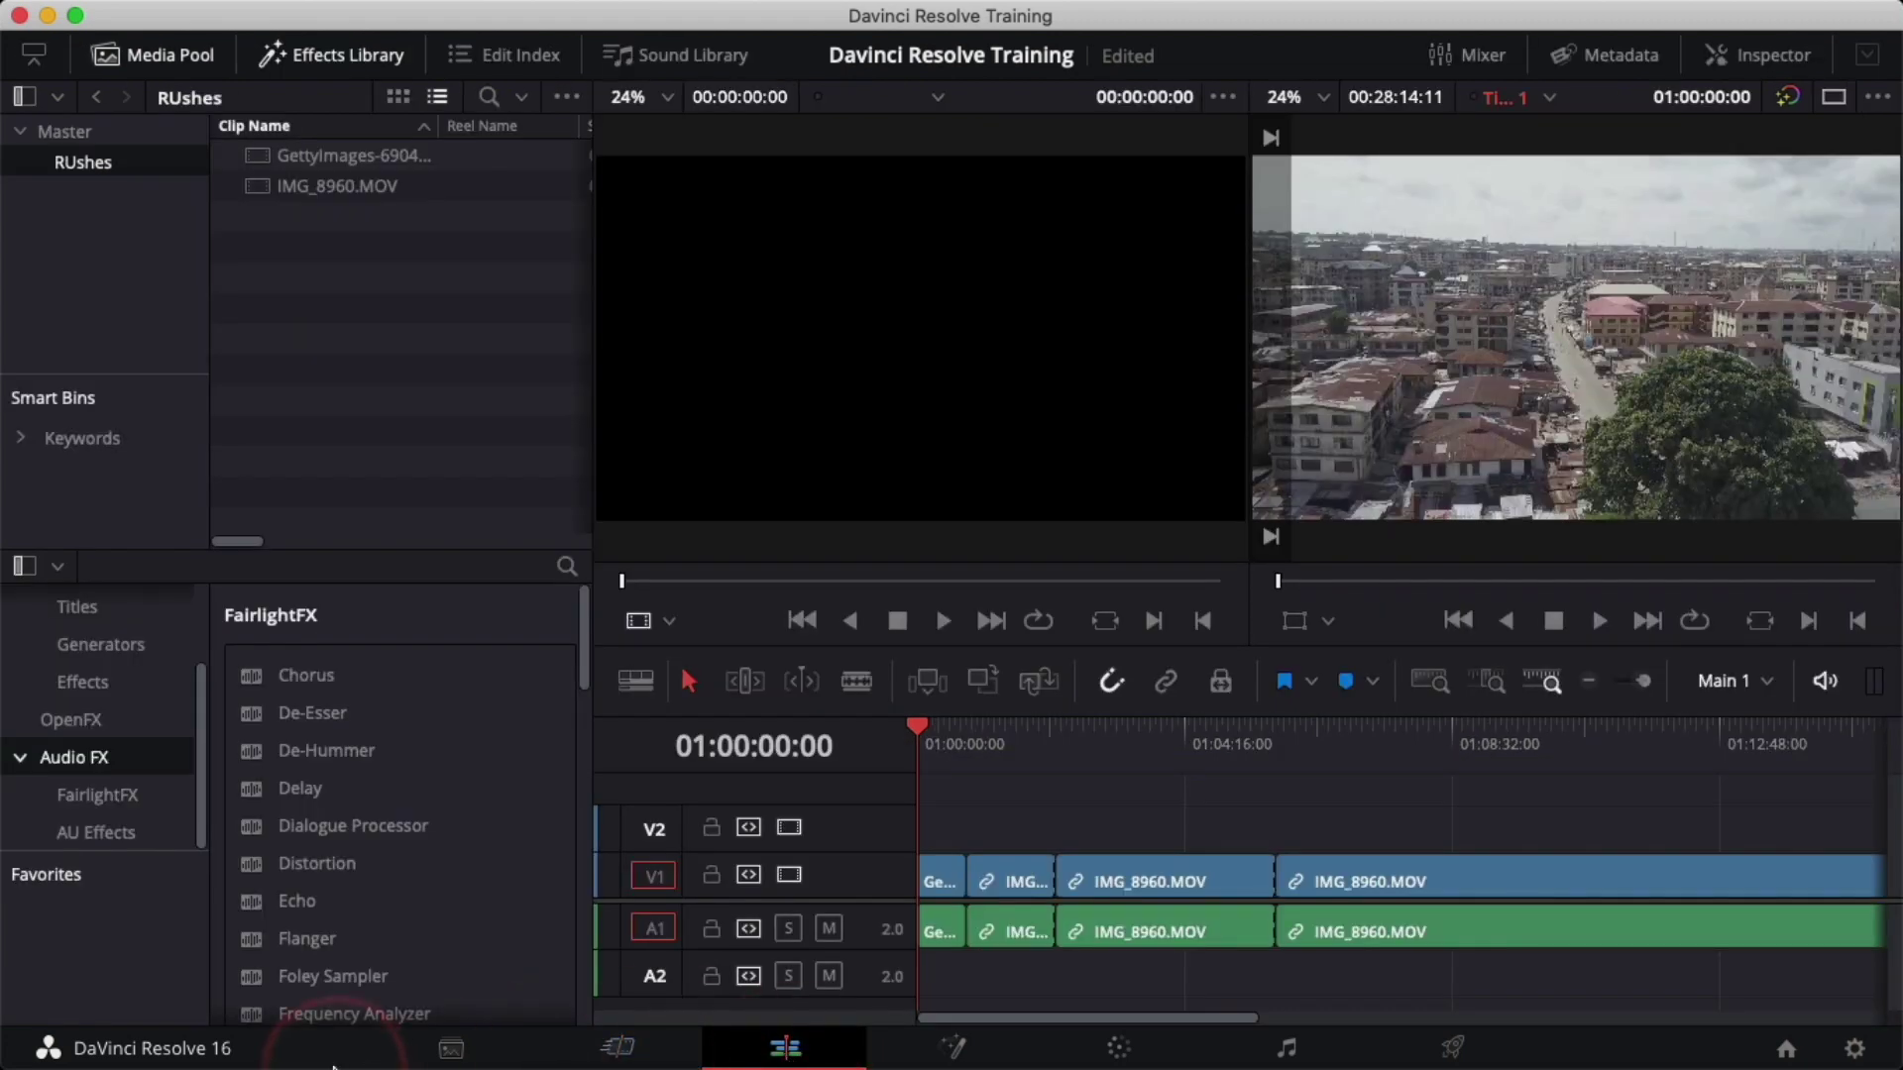
{"action": "key", "text": "super+minus"}
{"action": "key", "text": "super+minus"}
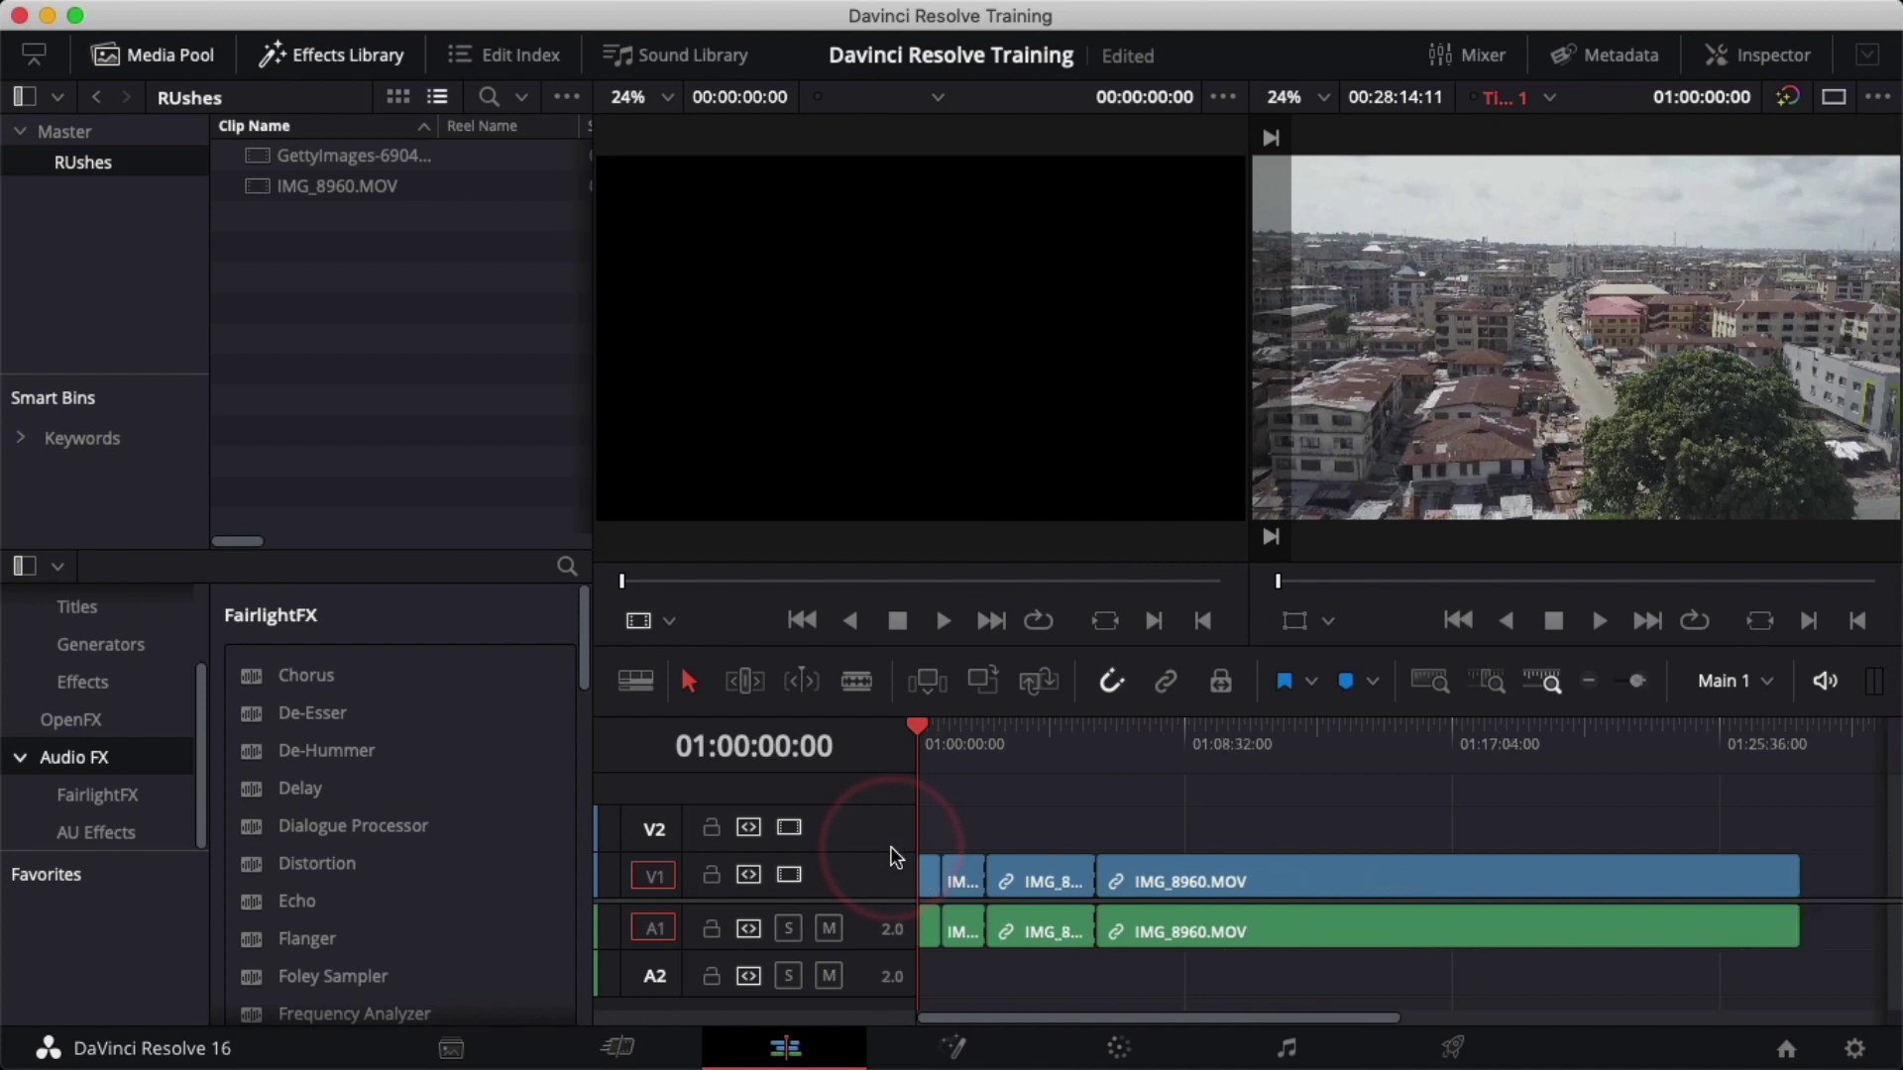
{"action": "key", "text": "super+equal"}
{"action": "key", "text": "super+equal"}
{"action": "key", "text": "super+equal"}
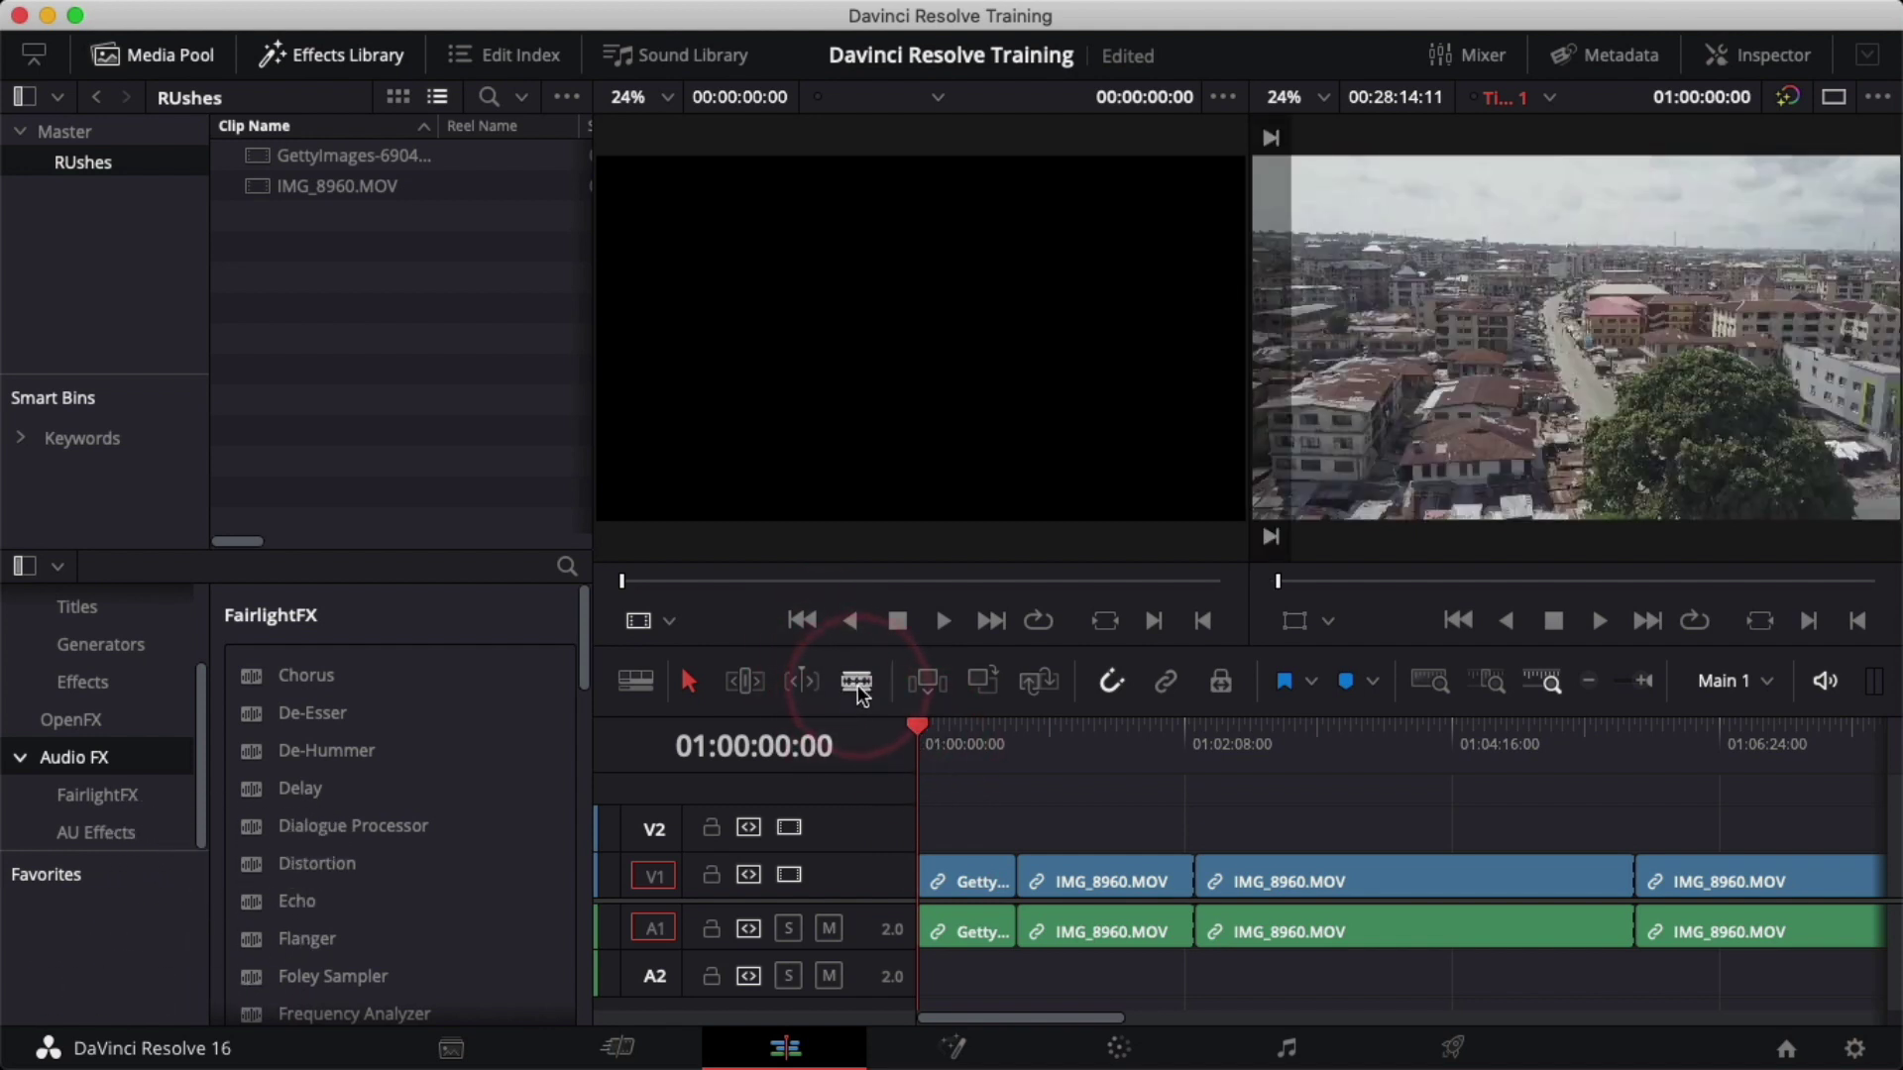
{"action": "left_click", "coordinate": [858, 682]}
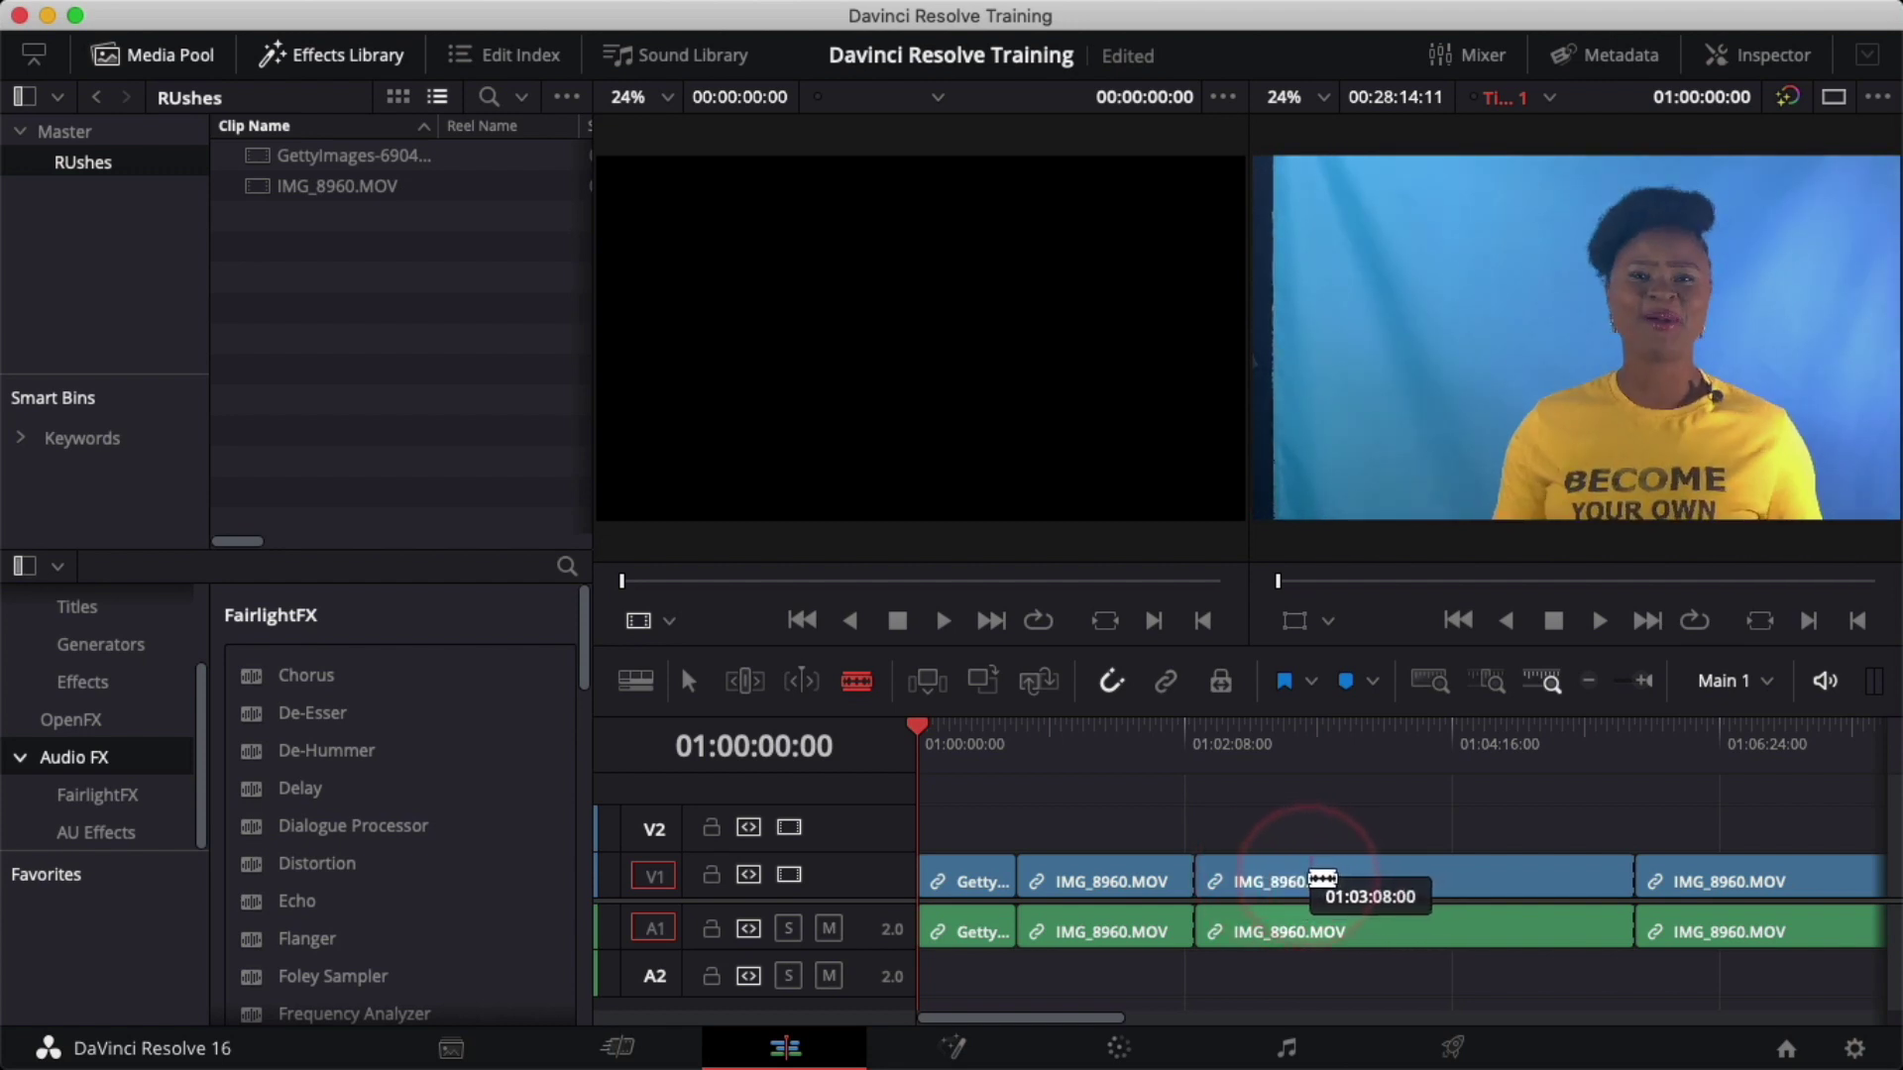
{"action": "left_click", "coordinate": [1319, 875]}
{"action": "left_click", "coordinate": [1317, 931]}
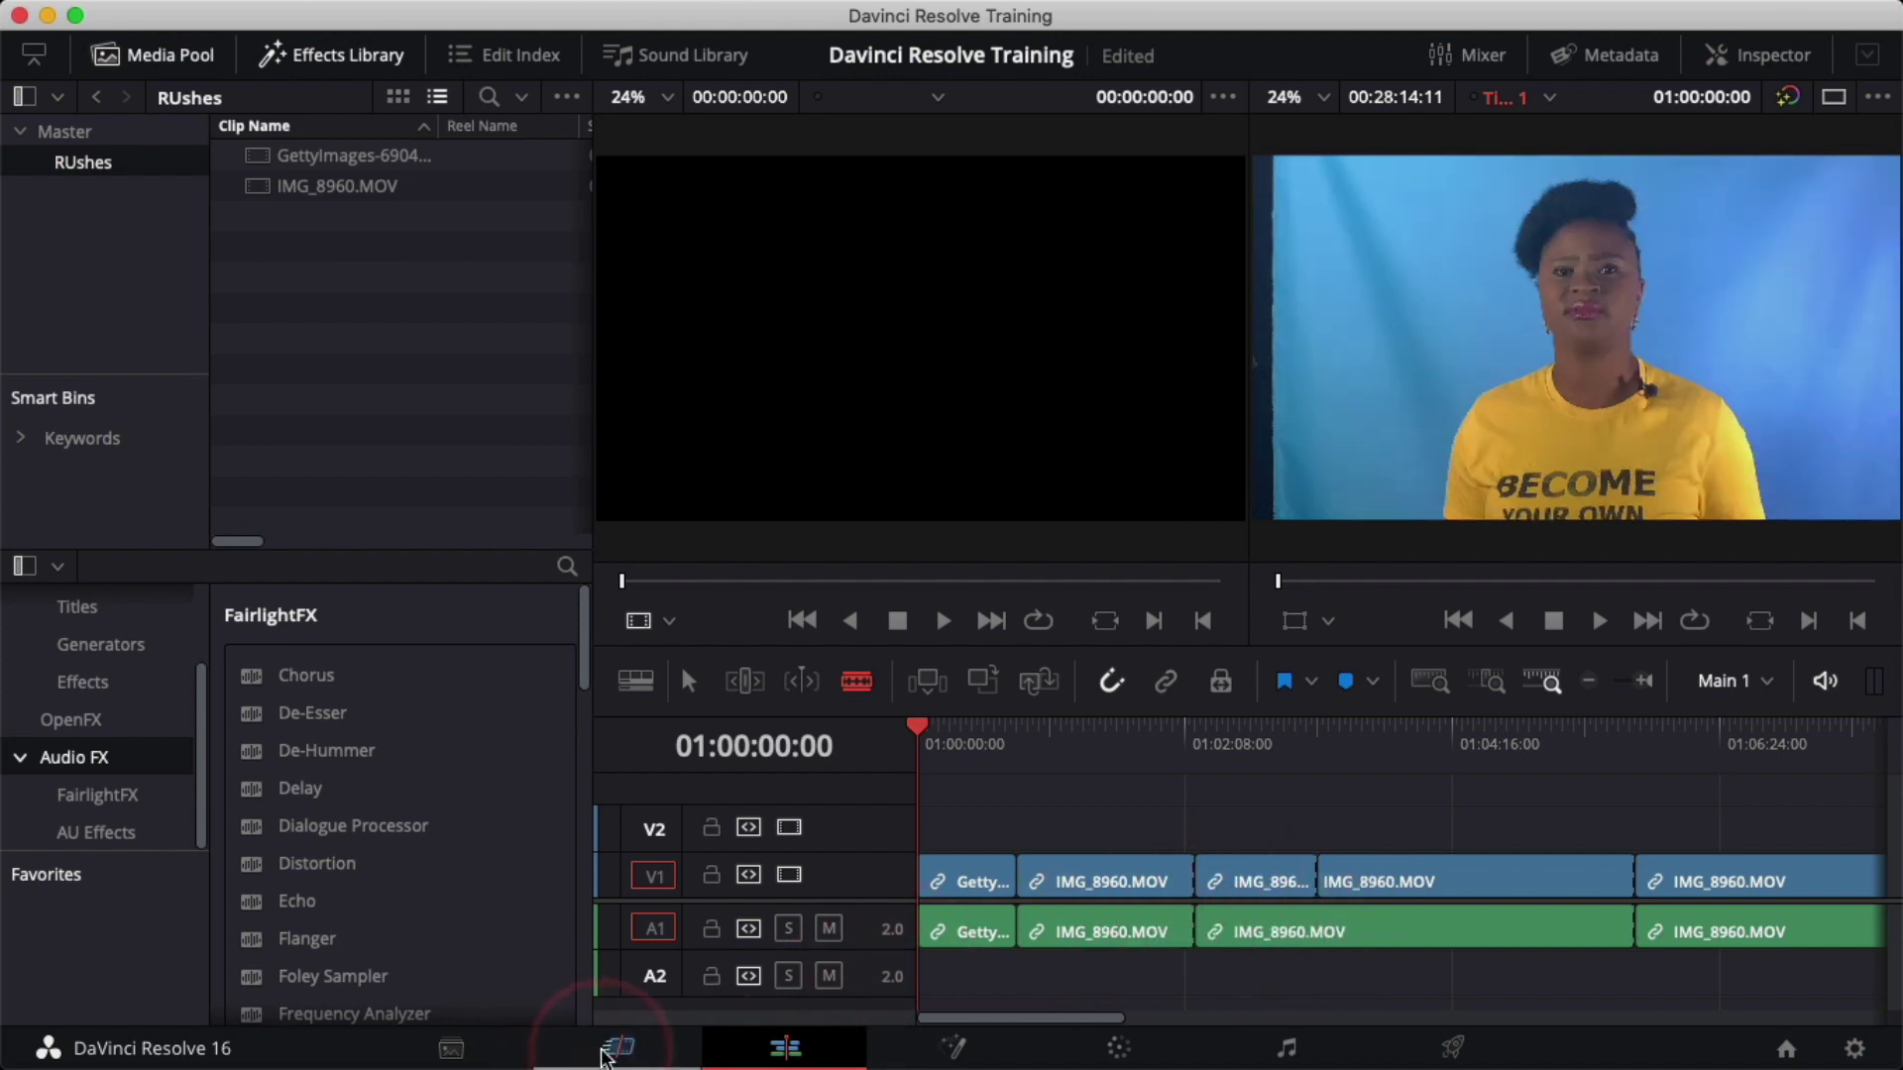
- Back on the Cut page, scrub through the last IMG_8960.MOV segment around 01:07:00:00 and select that segment
{"action": "left_click", "coordinate": [615, 1047]}
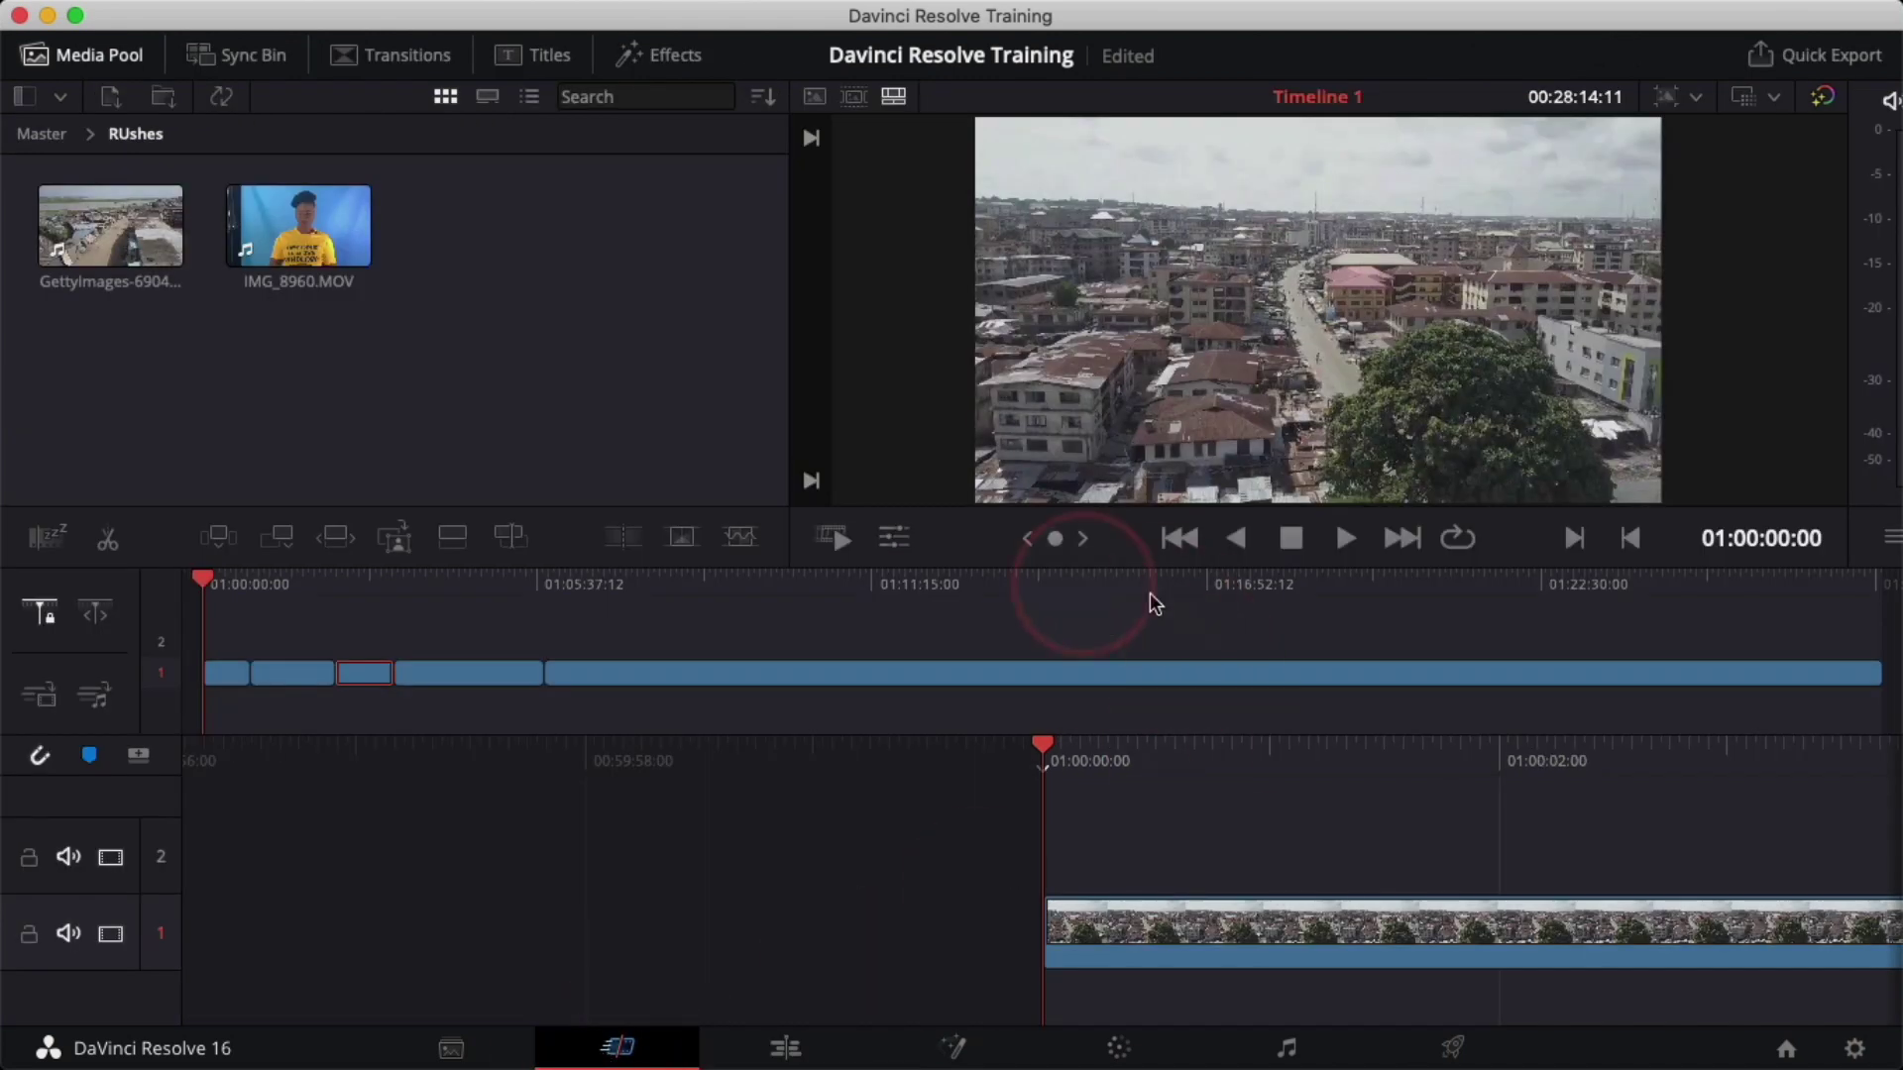
{"action": "left_click", "coordinate": [626, 580]}
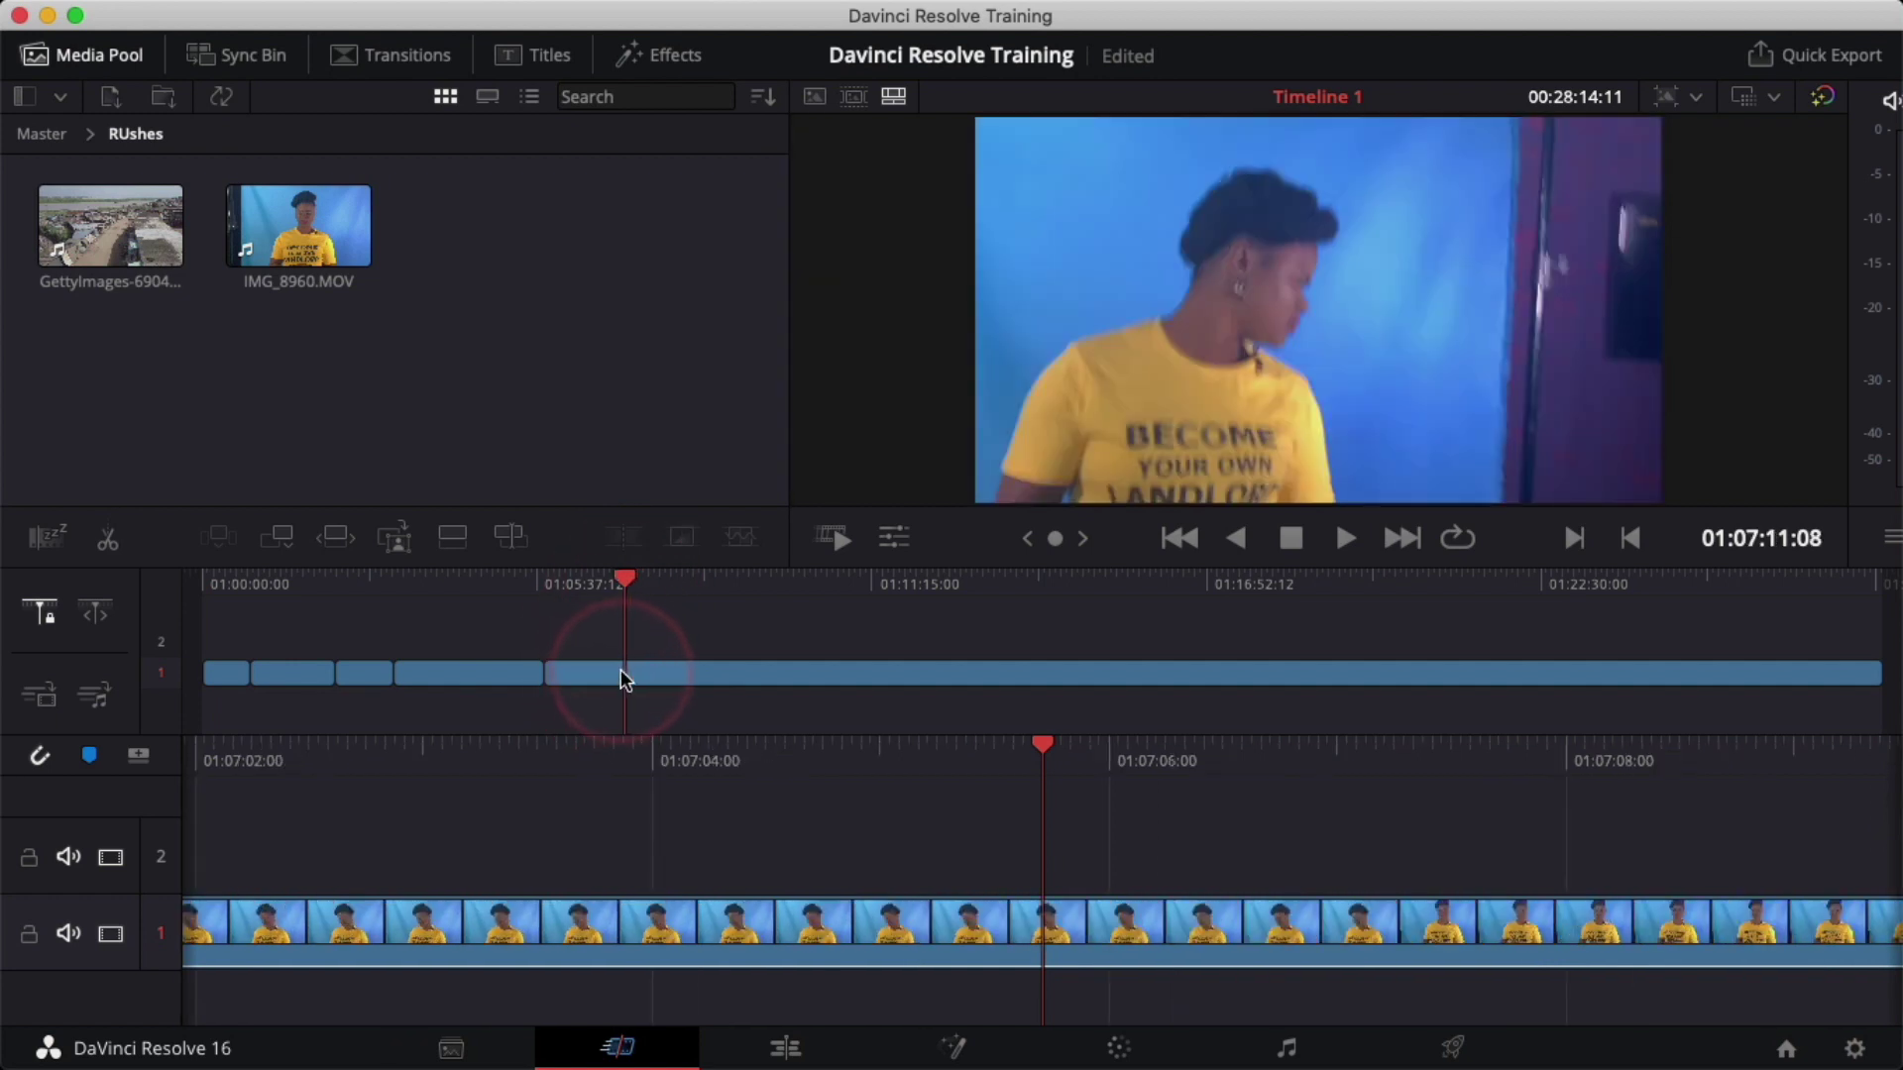
{"action": "left_click_drag", "start_coordinate": [613, 670], "coordinate": [601, 670]}
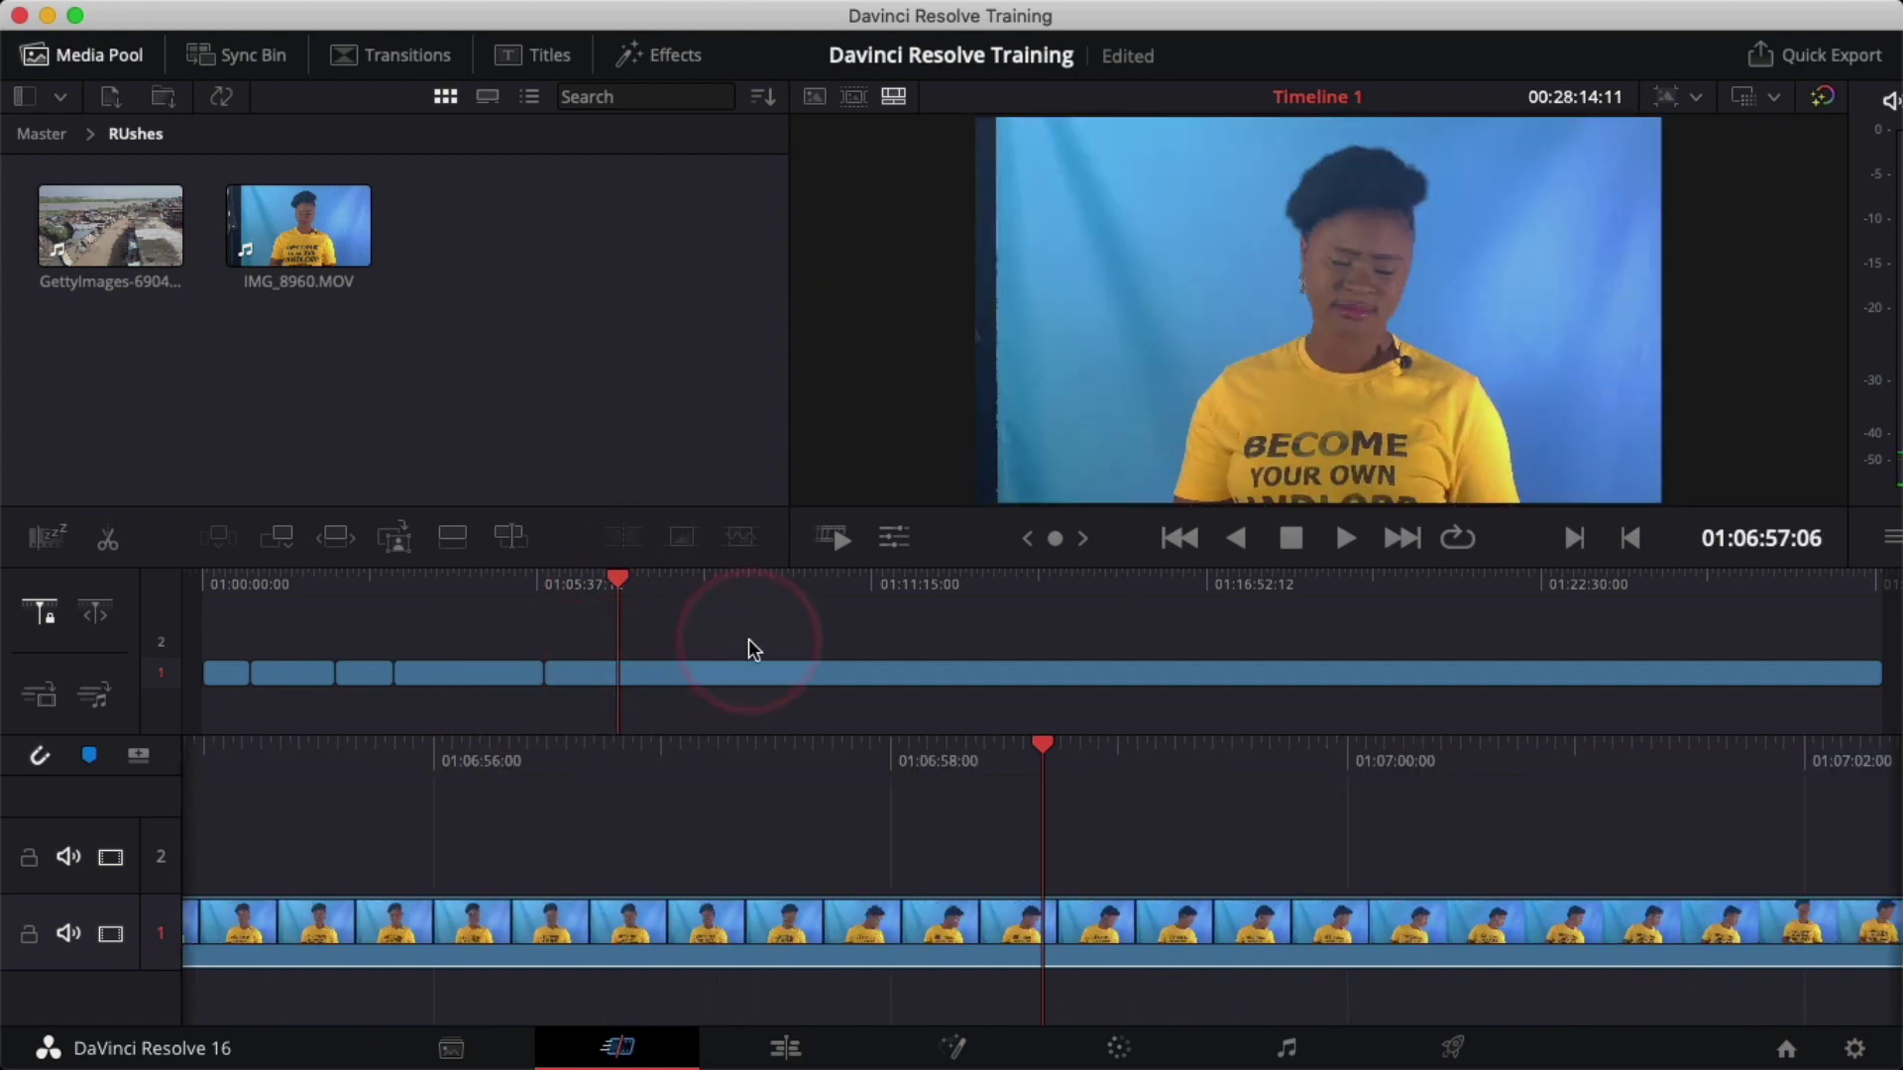
{"action": "left_click", "coordinate": [722, 663]}
{"action": "left_click", "coordinate": [640, 622]}
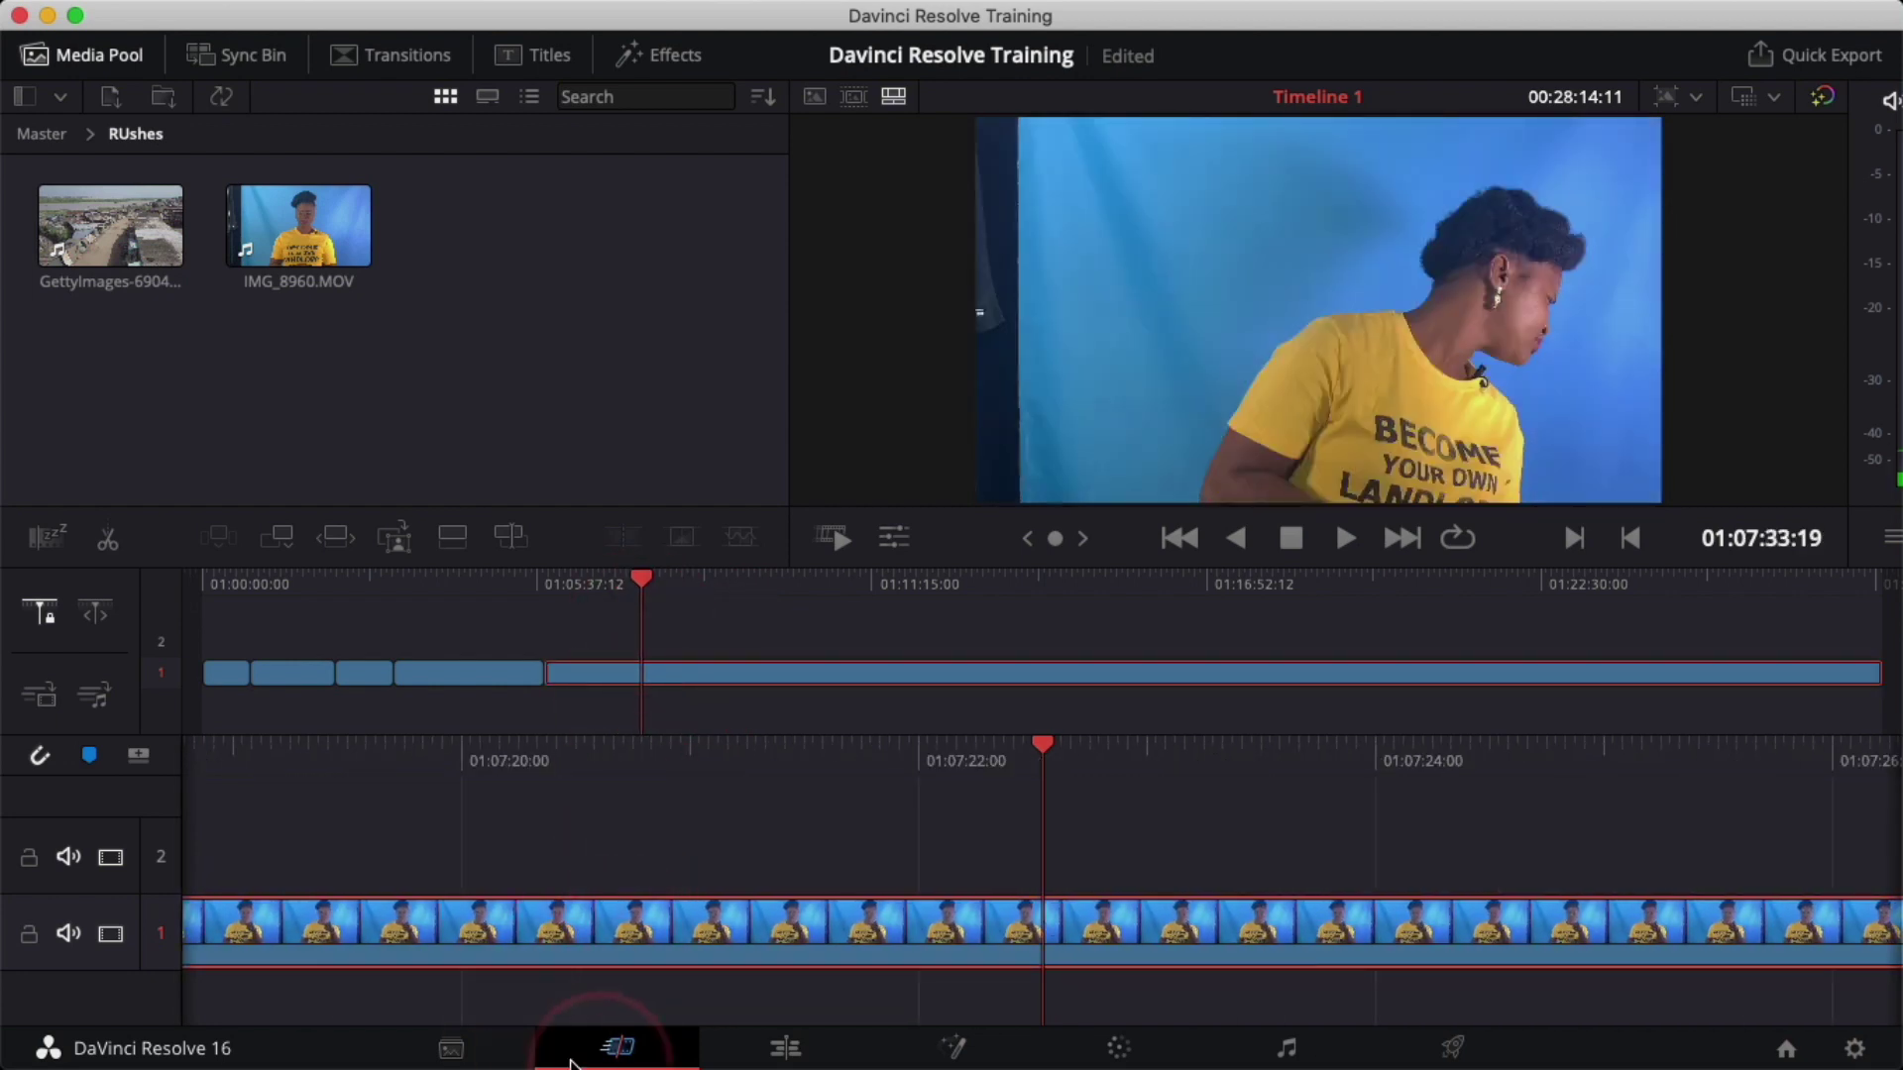
- On the Edit page, switch to the selection tool and select the video and audio of the GettyImages segment starting at 01:00:02:18
{"action": "left_click", "coordinate": [783, 1045]}
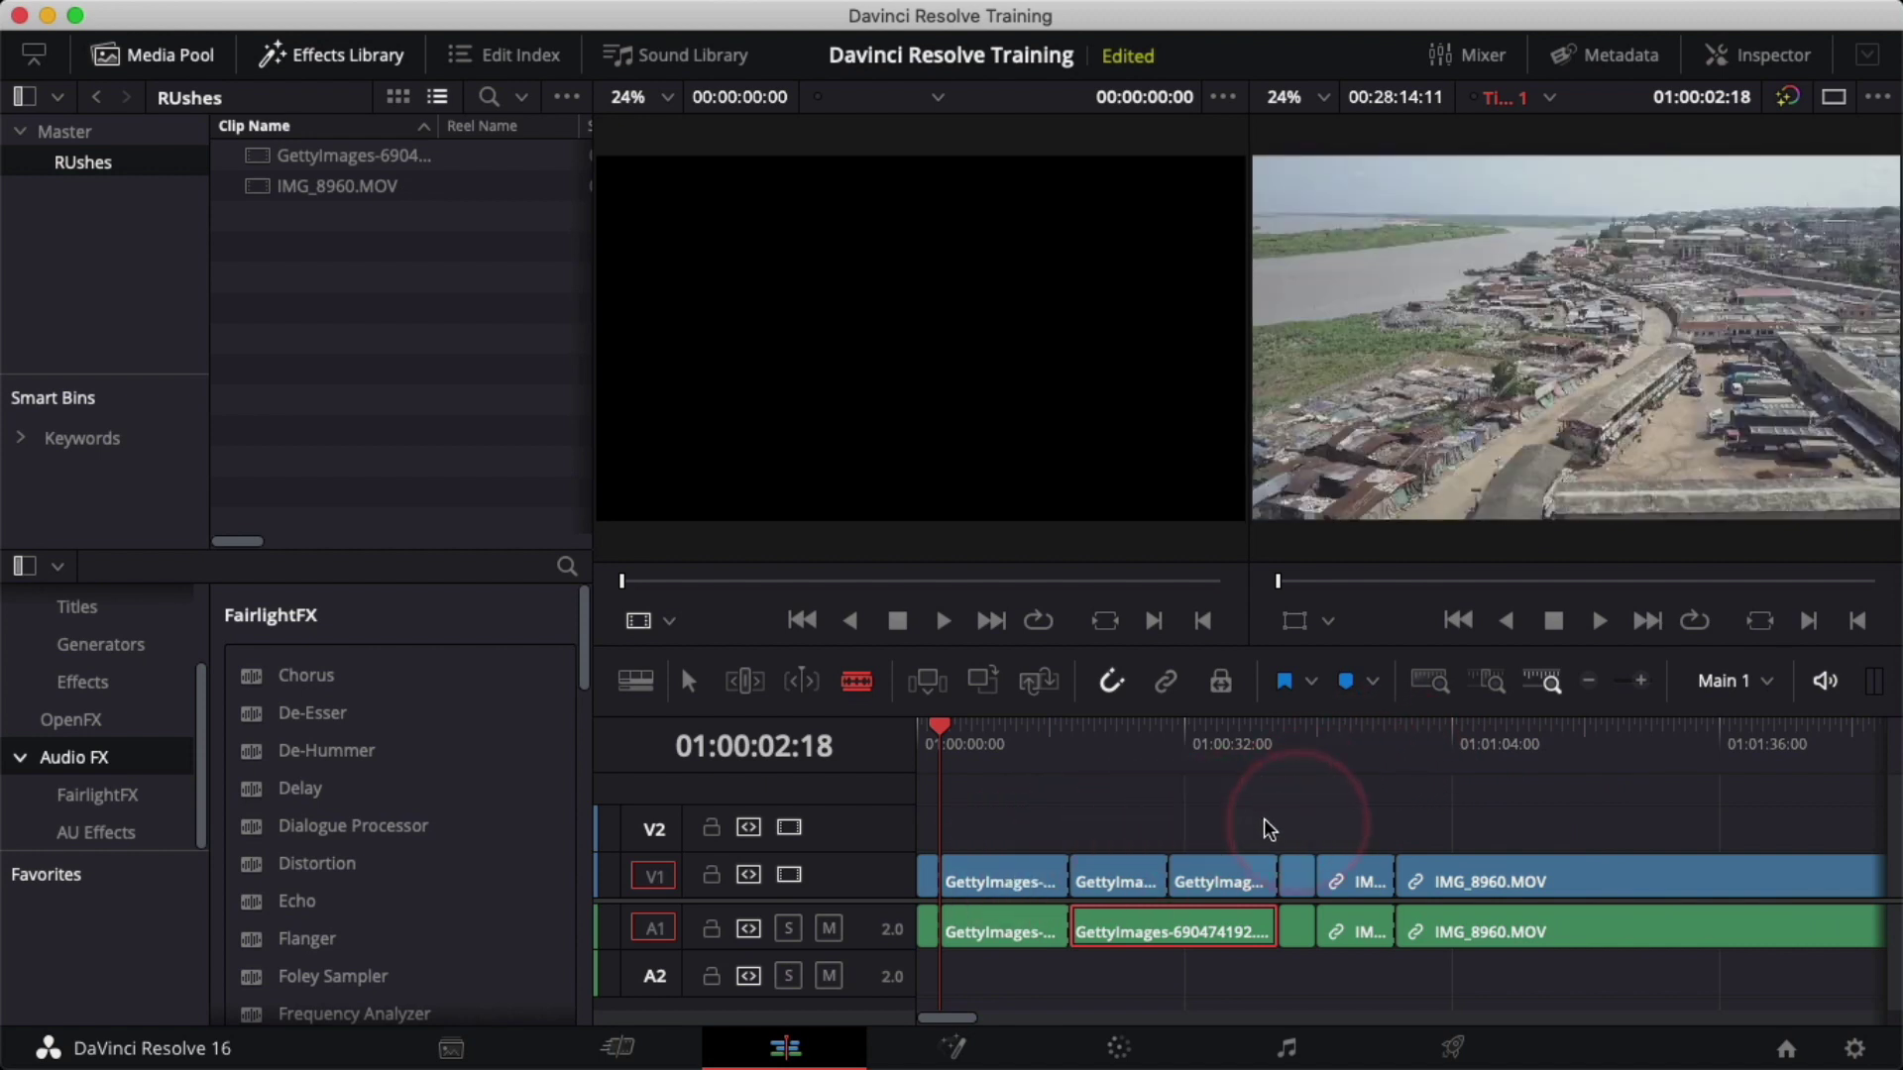
{"action": "left_click", "coordinate": [997, 821]}
{"action": "left_click_drag", "start_coordinate": [999, 815], "coordinate": [1008, 964]}
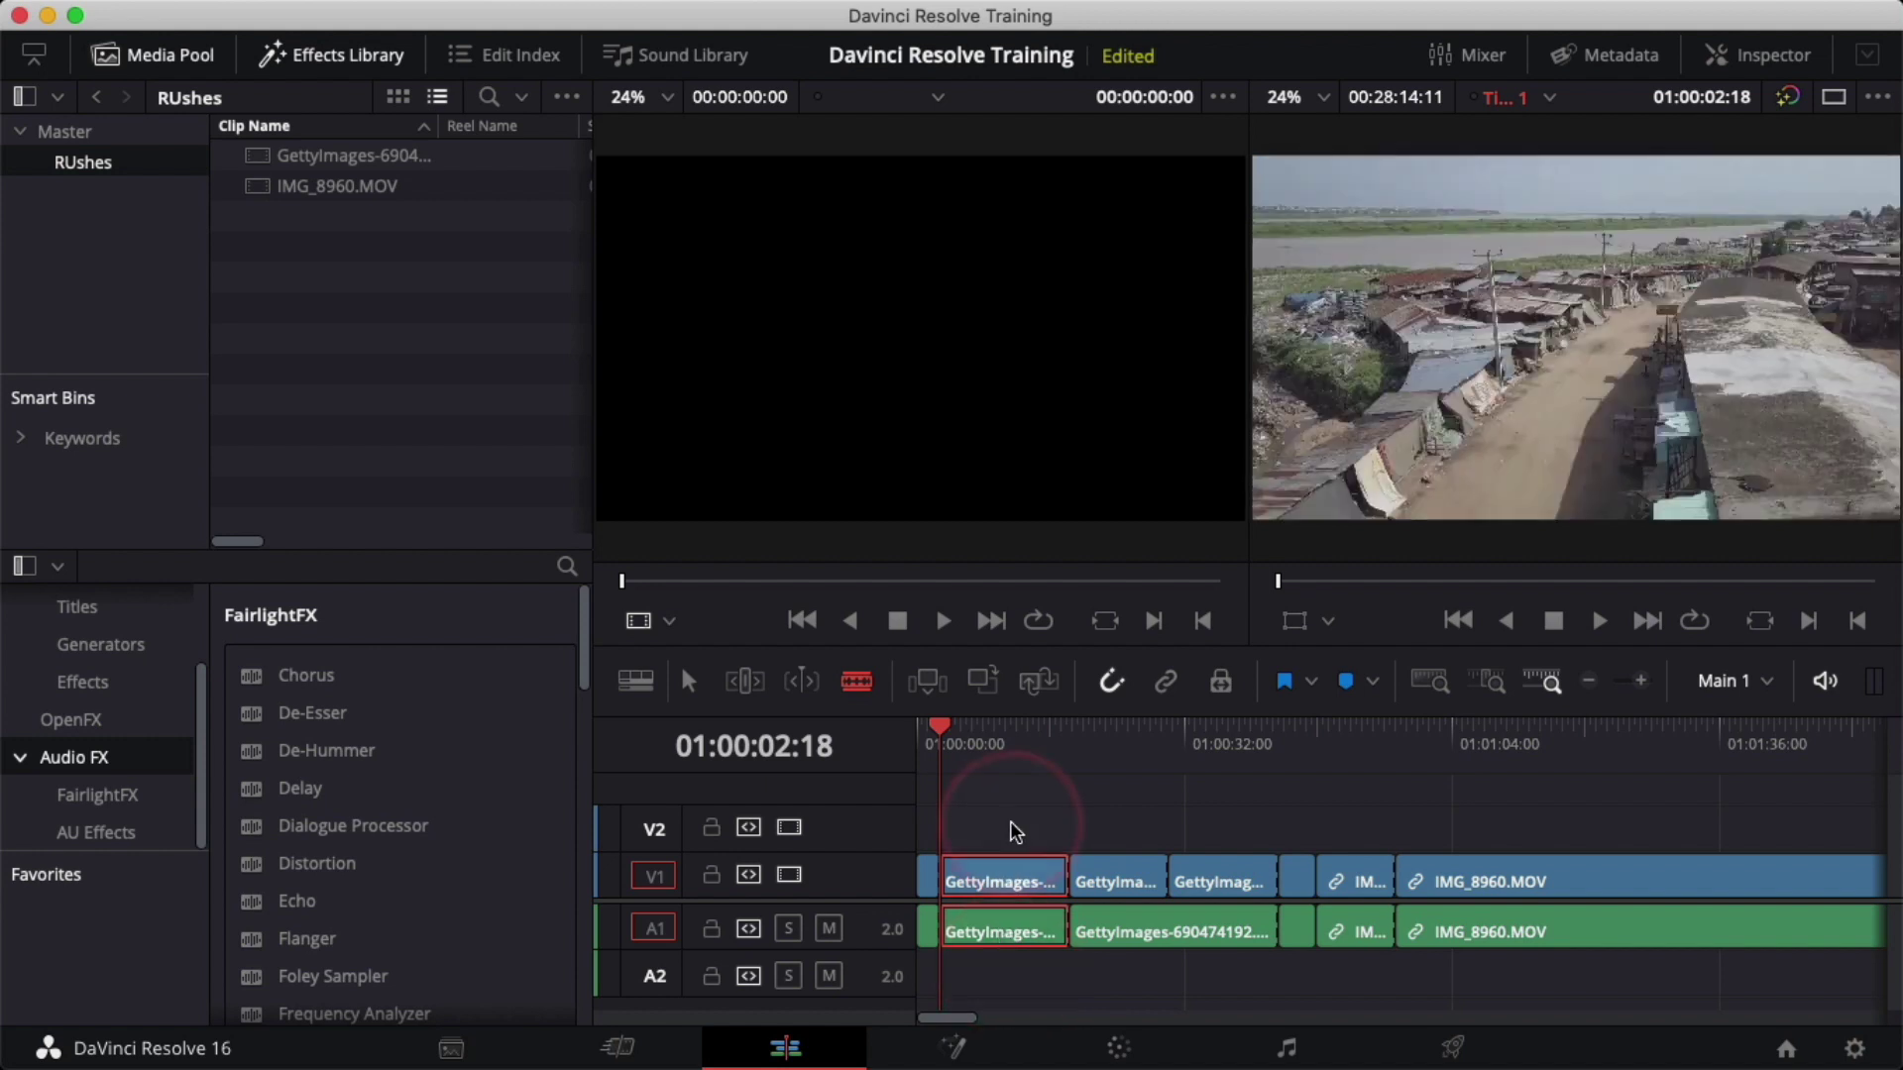
{"action": "left_click", "coordinate": [688, 680]}
{"action": "left_click_drag", "start_coordinate": [1009, 822], "coordinate": [983, 954]}
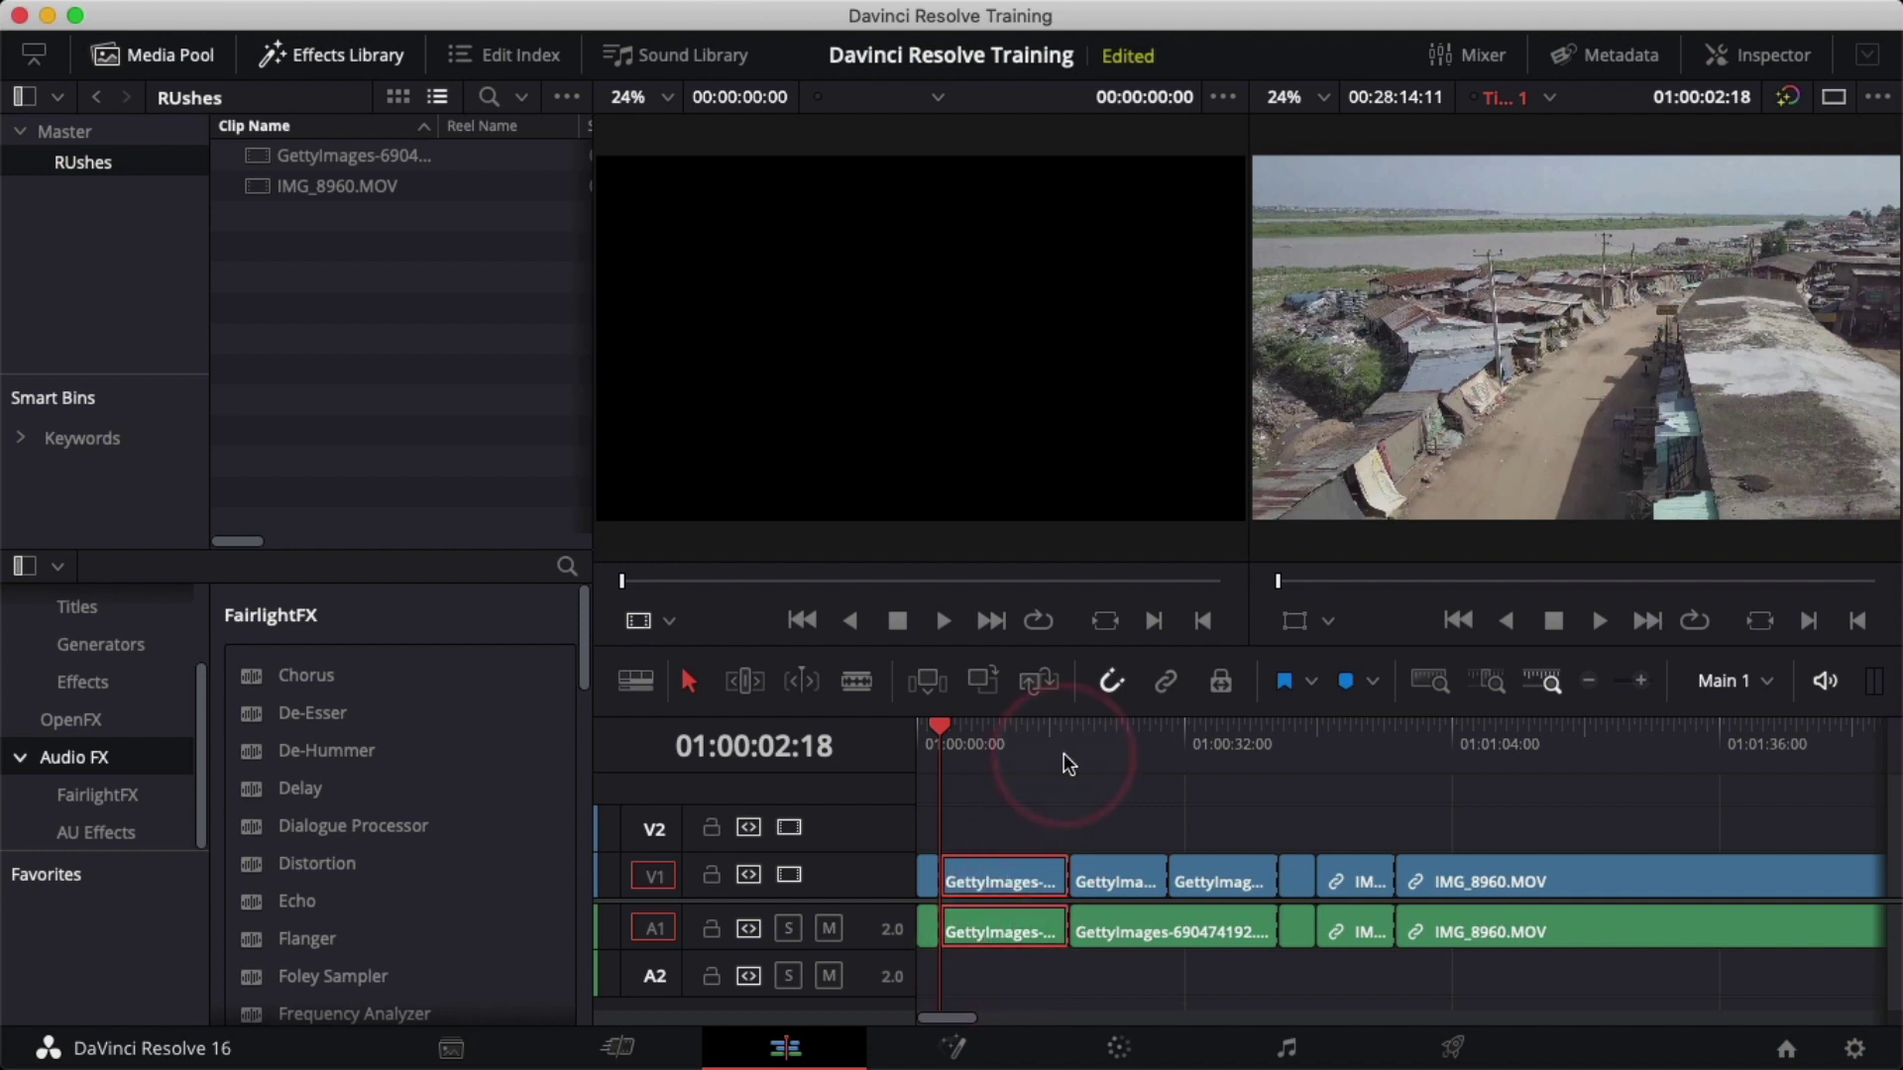
- Mark an in point at 01:00:00:00 and an out point at 01:00:14:20, and return the playhead to the timeline's start
{"action": "left_click", "coordinate": [1049, 728]}
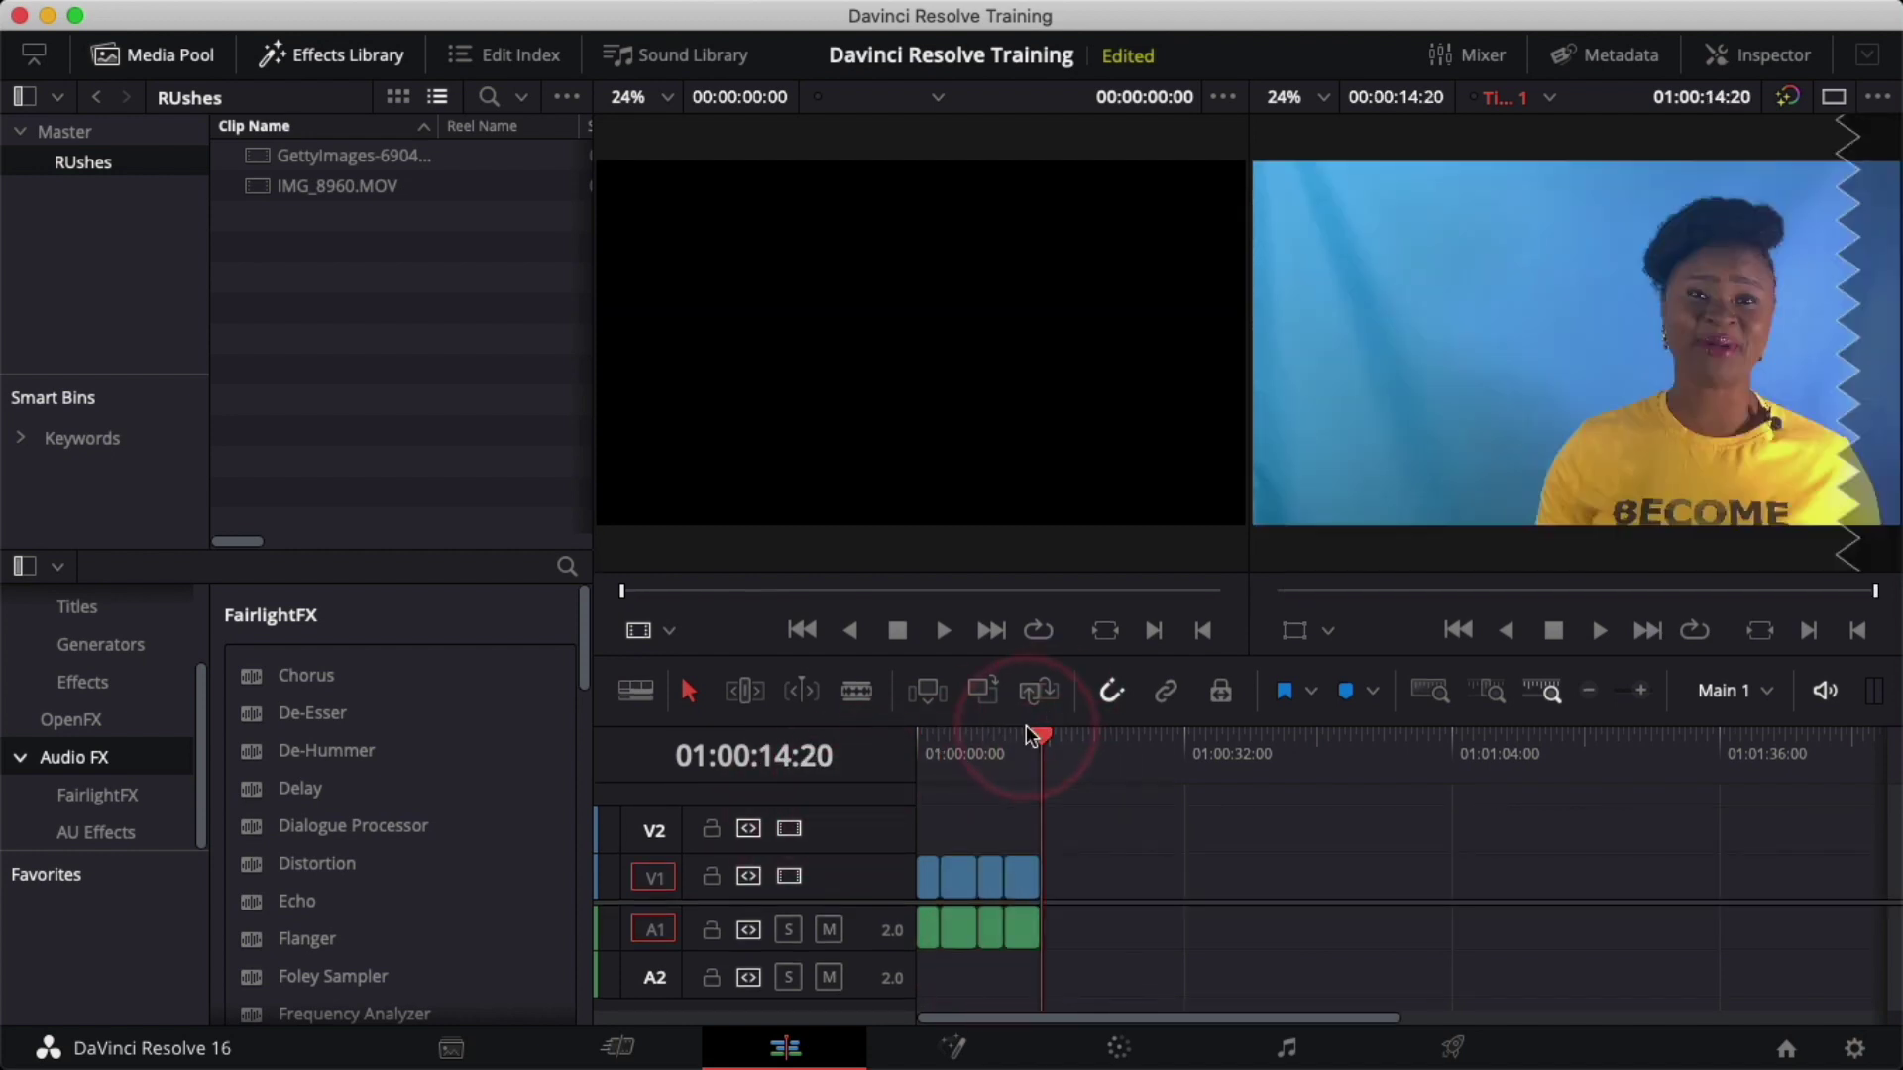
{"action": "left_click", "coordinate": [916, 755]}
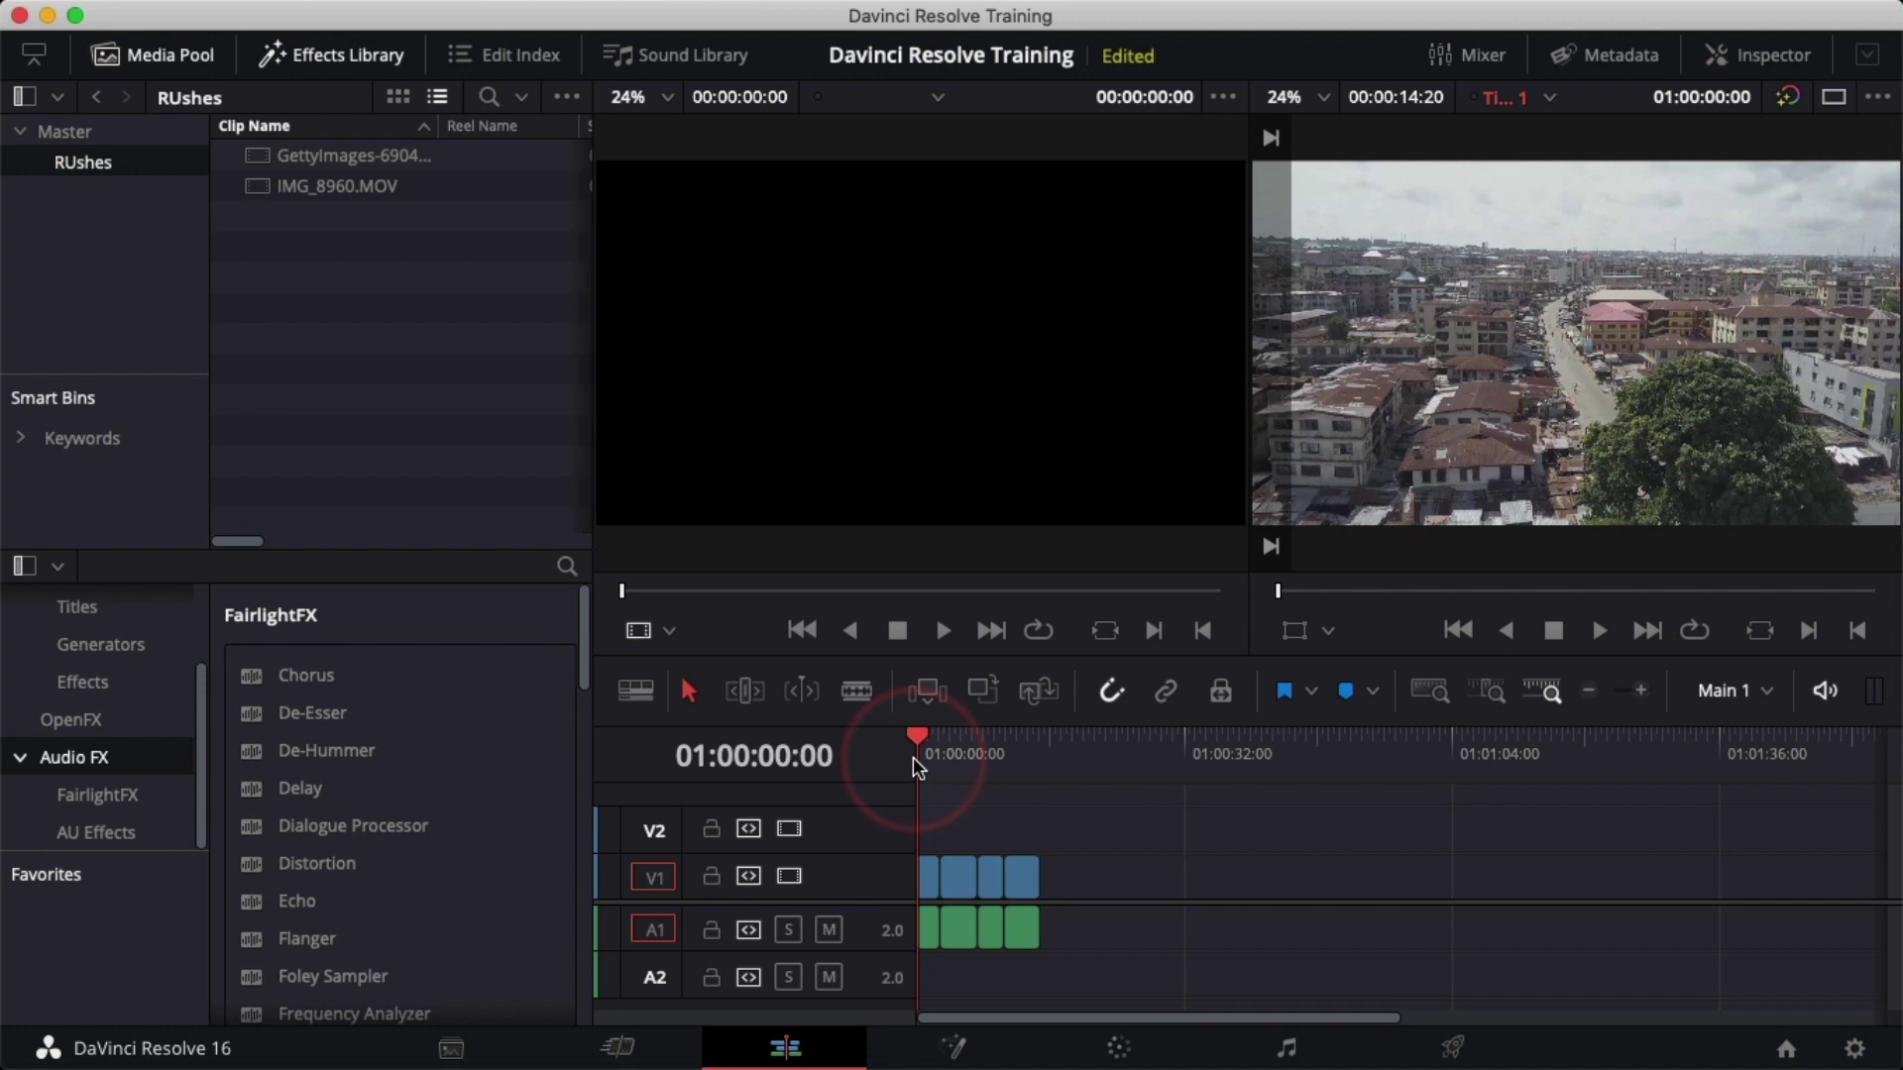
{"action": "key", "text": "i"}
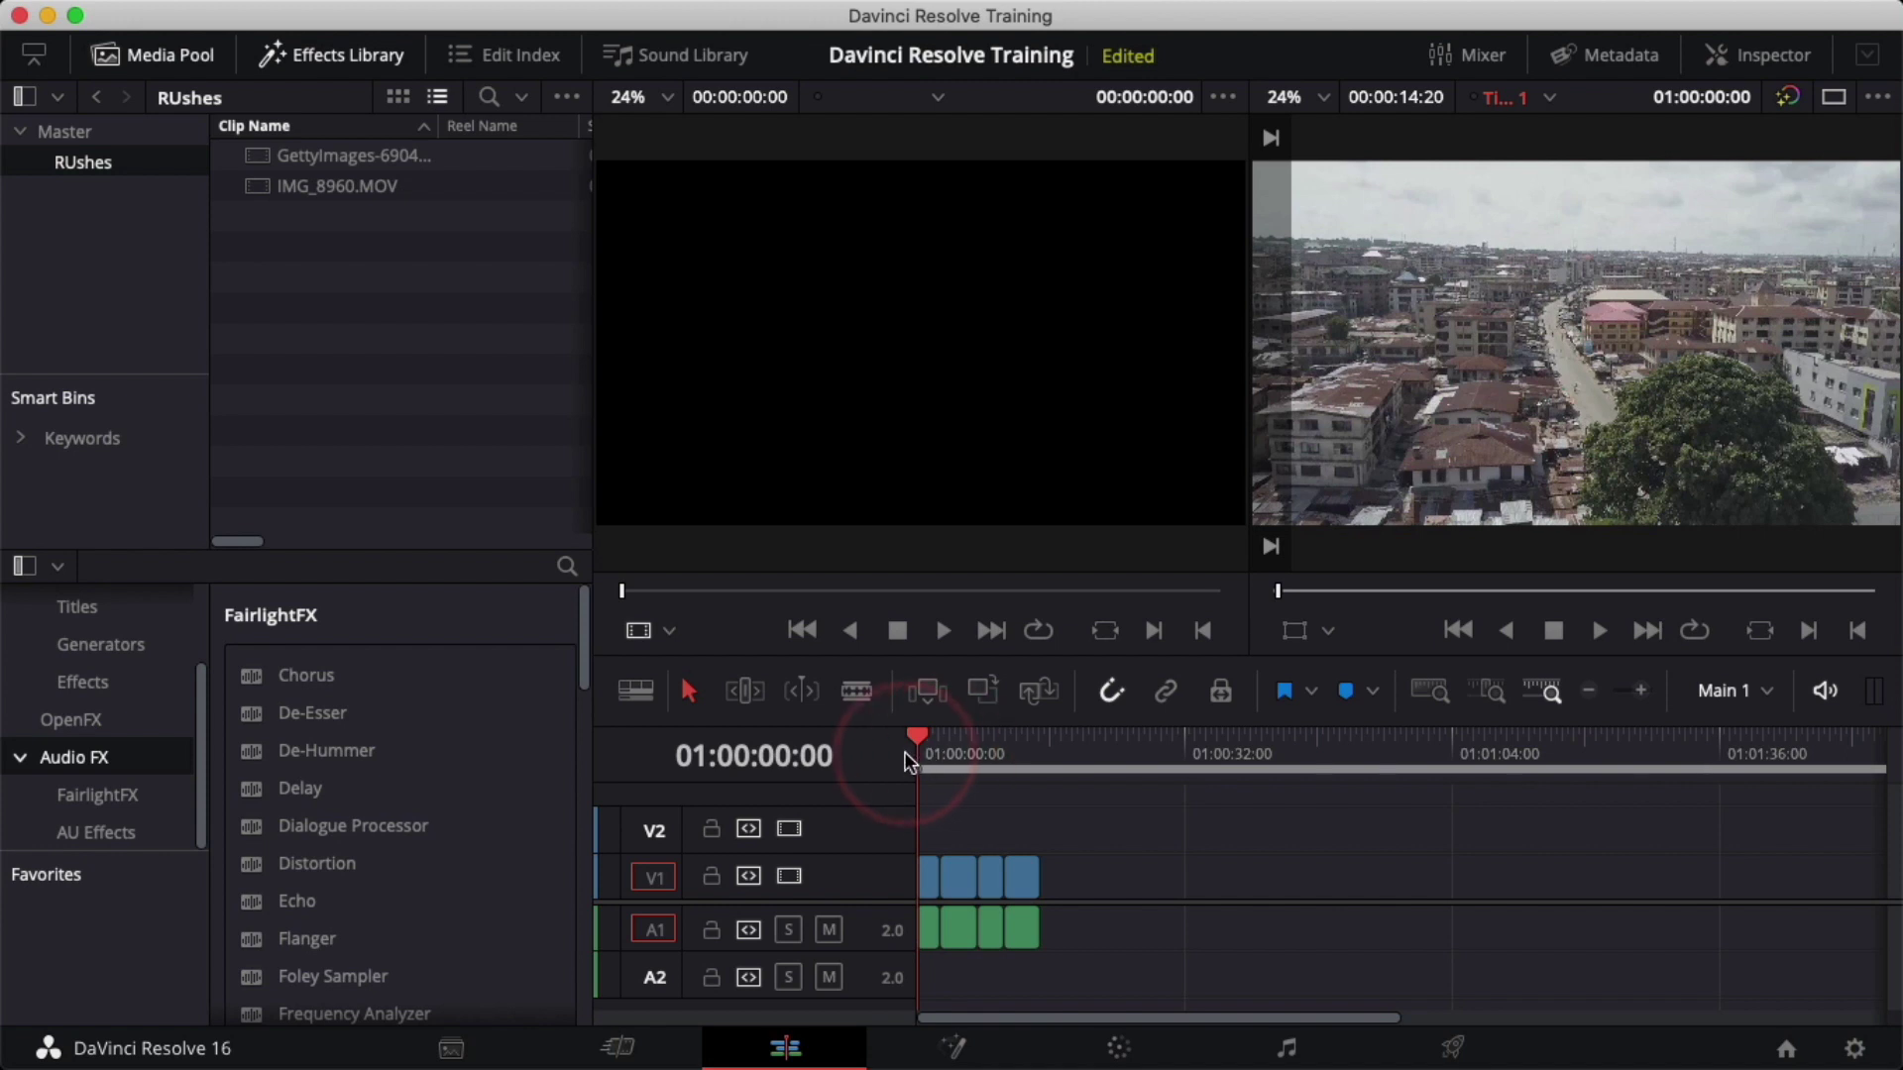
{"action": "key", "text": "End"}
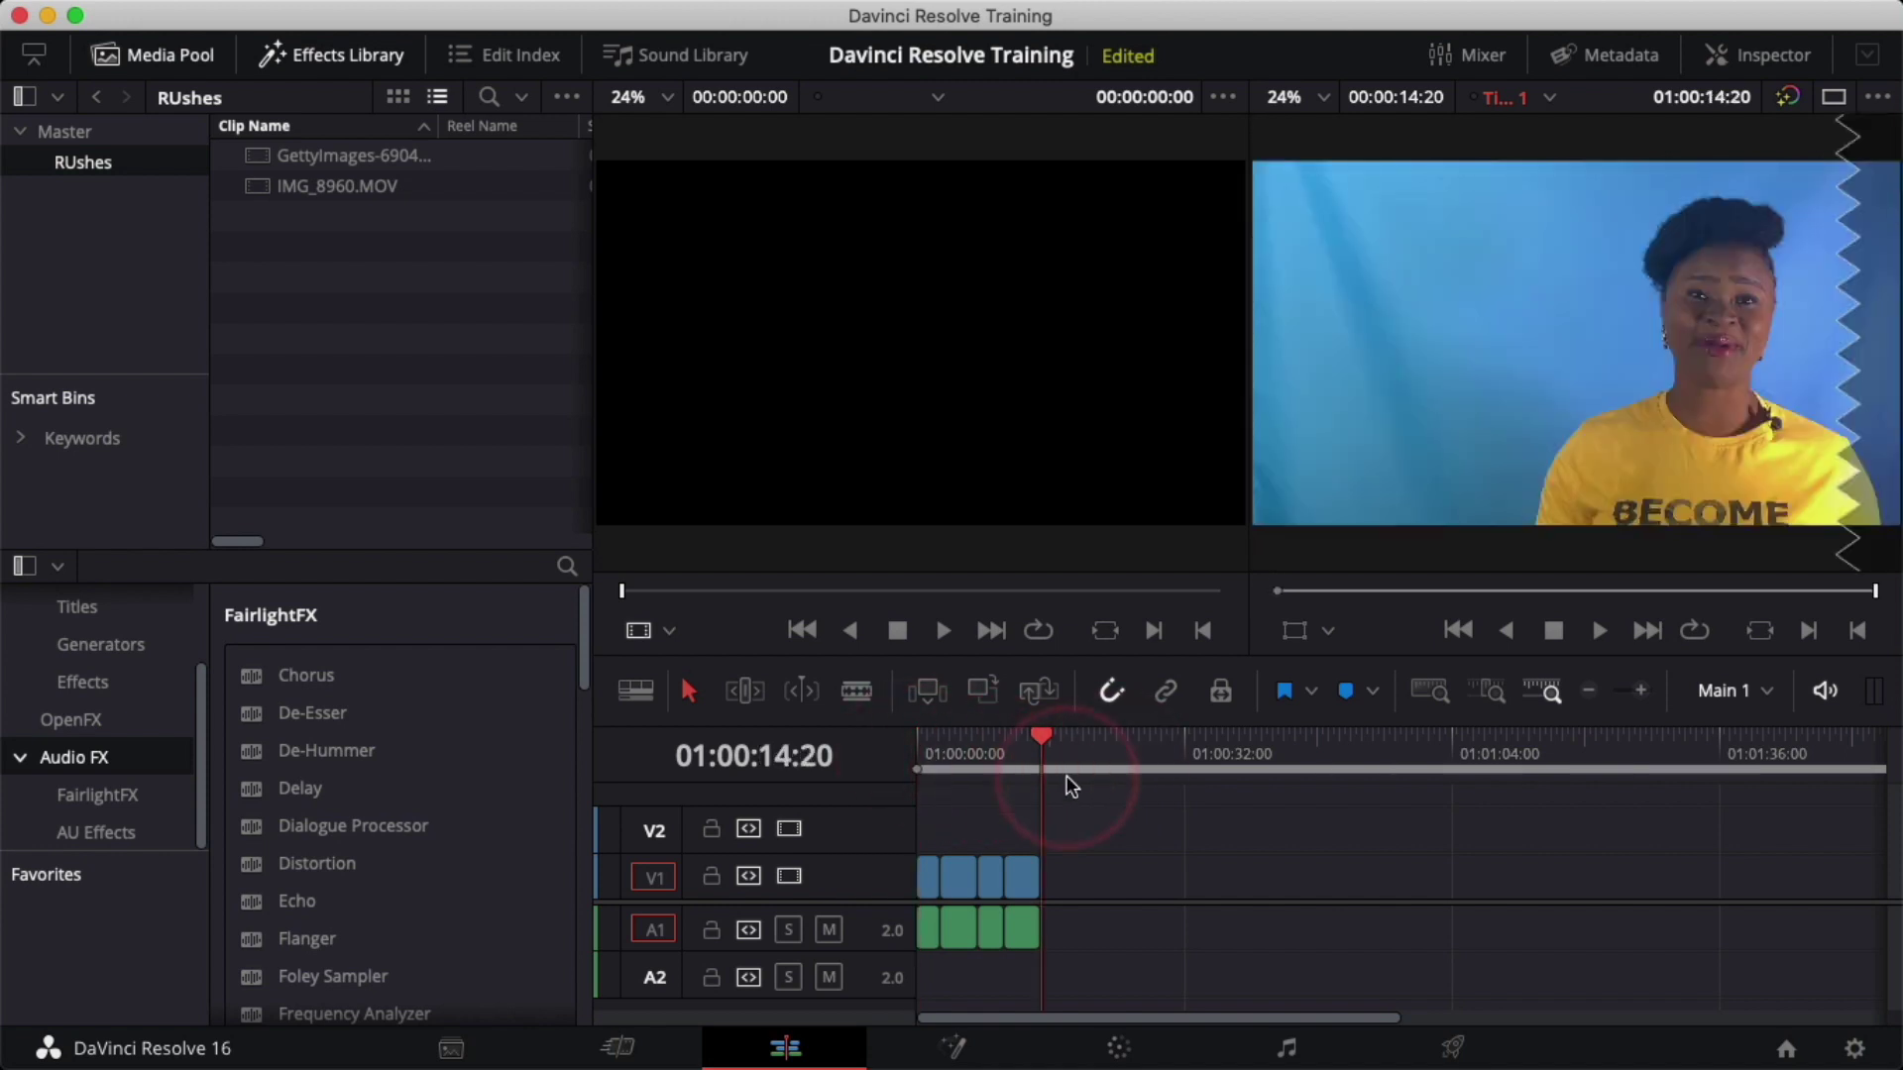
{"action": "key", "text": "i"}
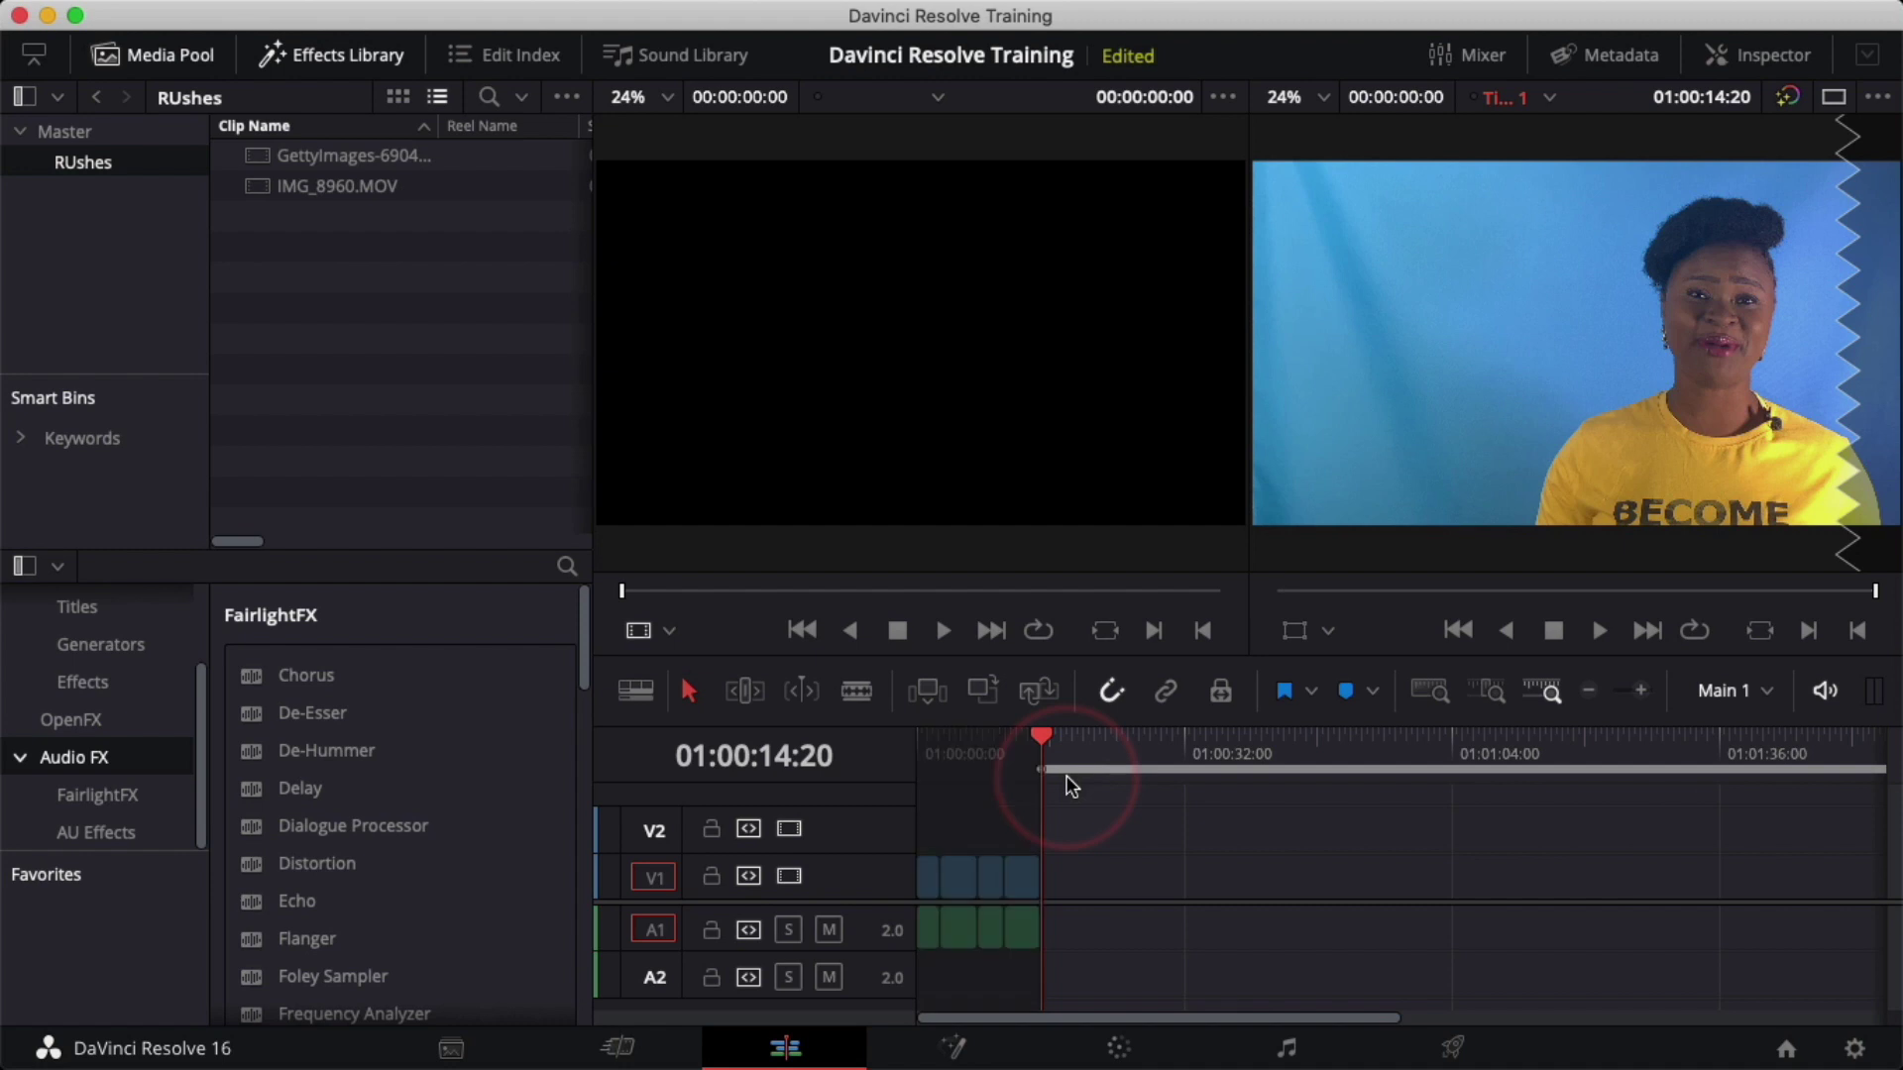
{"action": "left_click_drag", "start_coordinate": [1054, 745], "coordinate": [893, 786]}
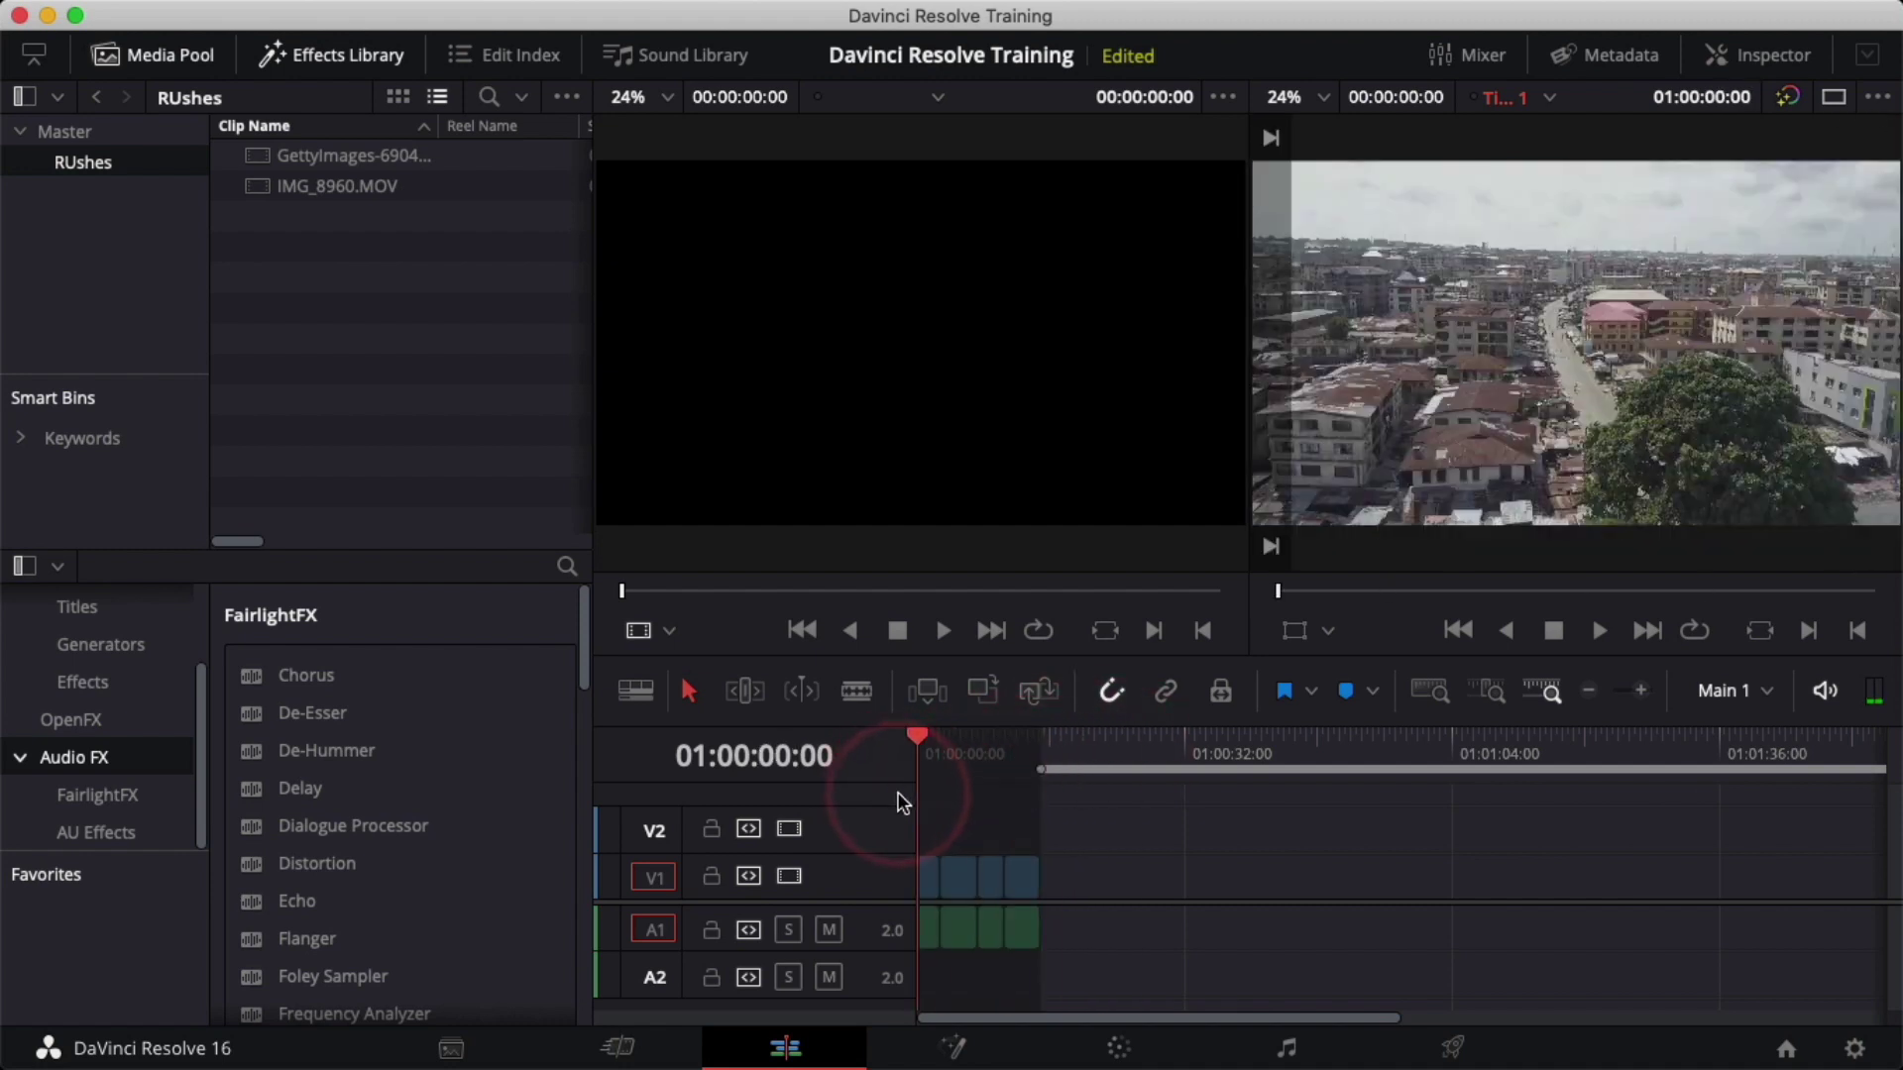
{"action": "key", "text": "i"}
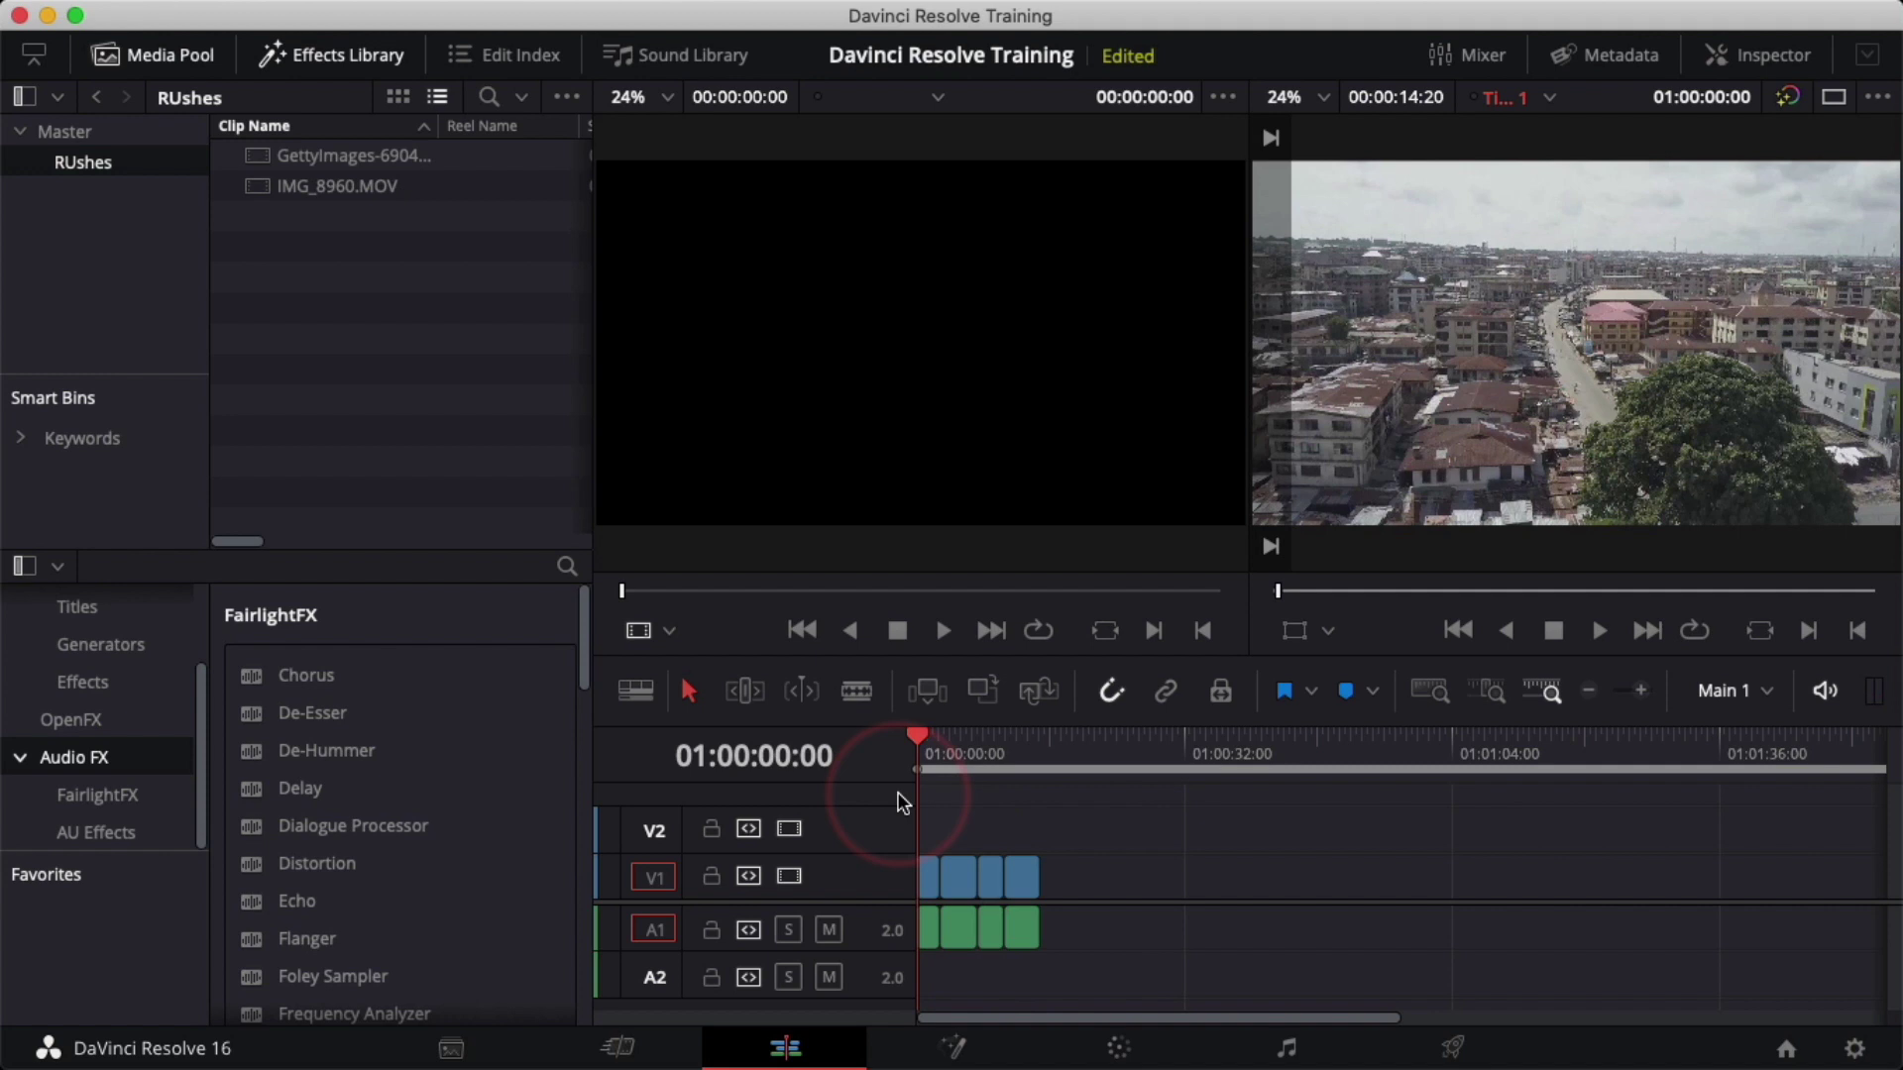
{"action": "left_click", "coordinate": [1041, 755]}
{"action": "key", "text": "o"}
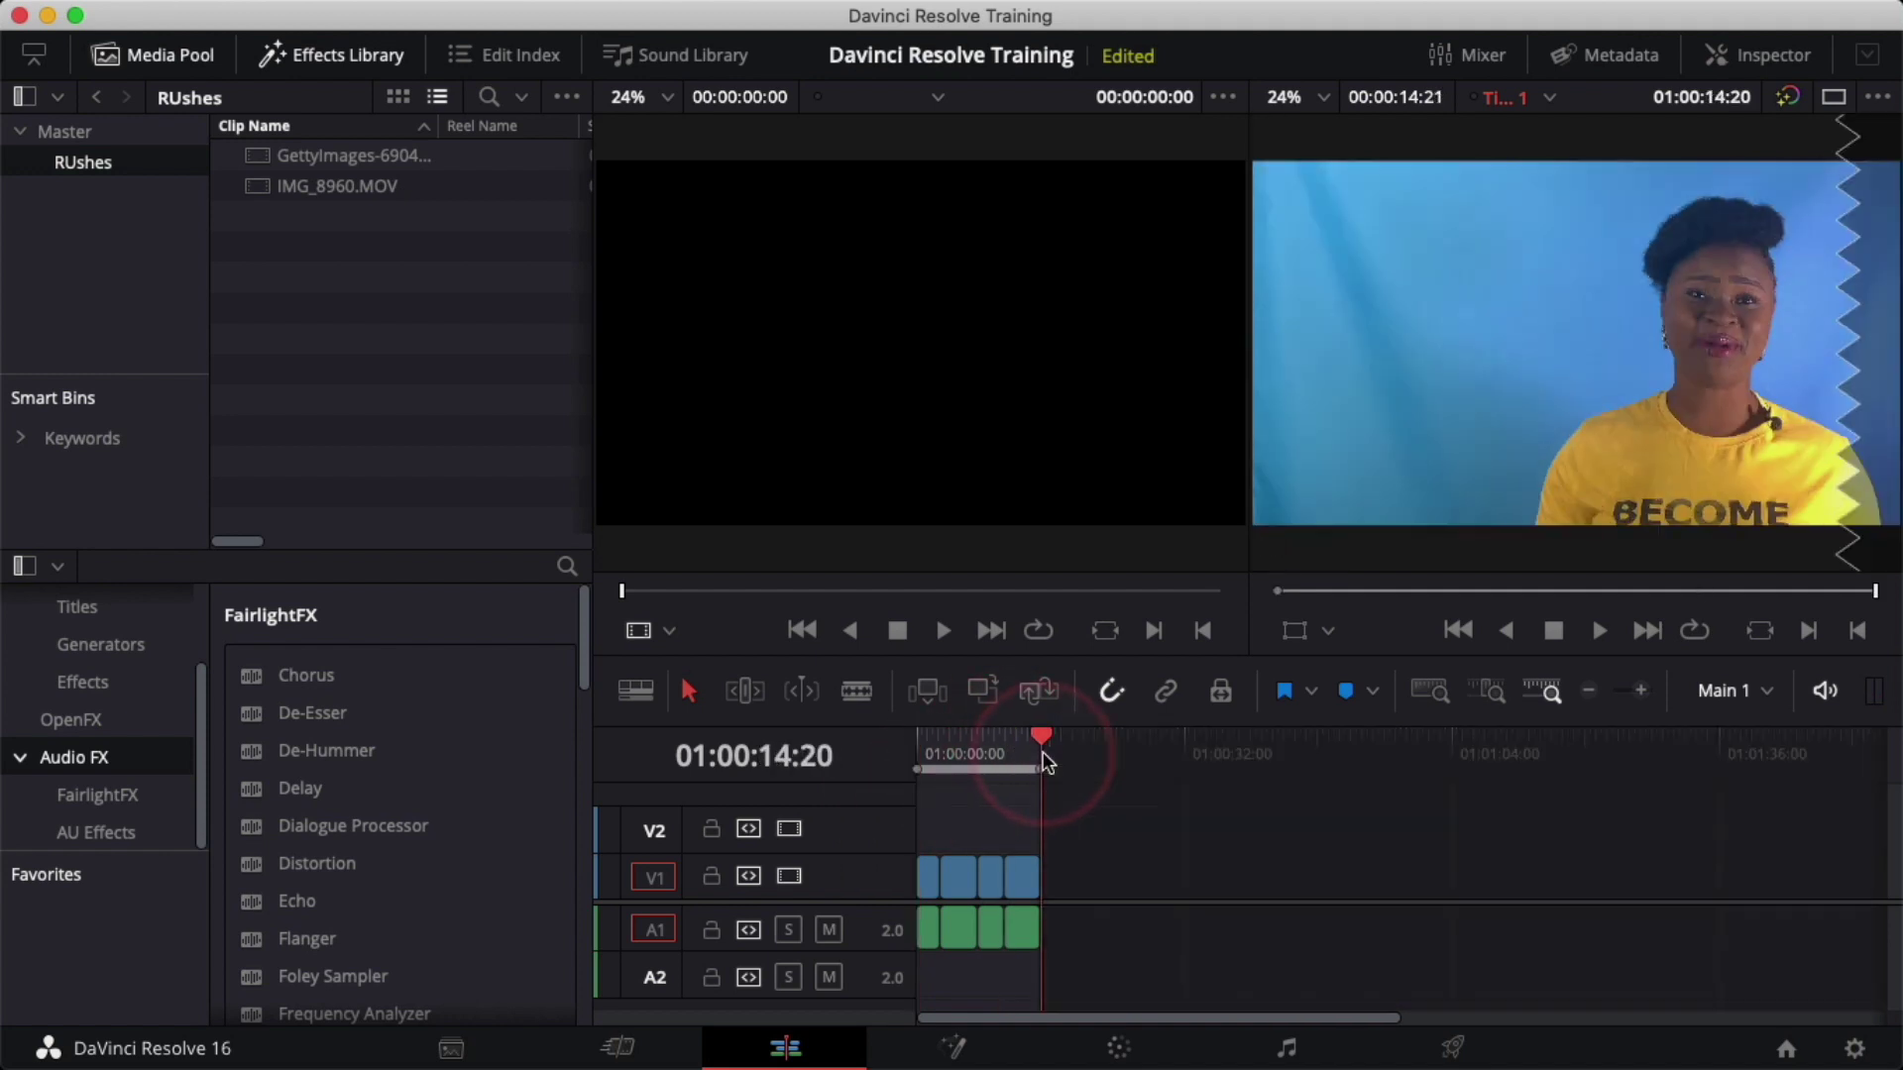
{"action": "left_click_drag", "start_coordinate": [991, 742], "coordinate": [905, 773]}
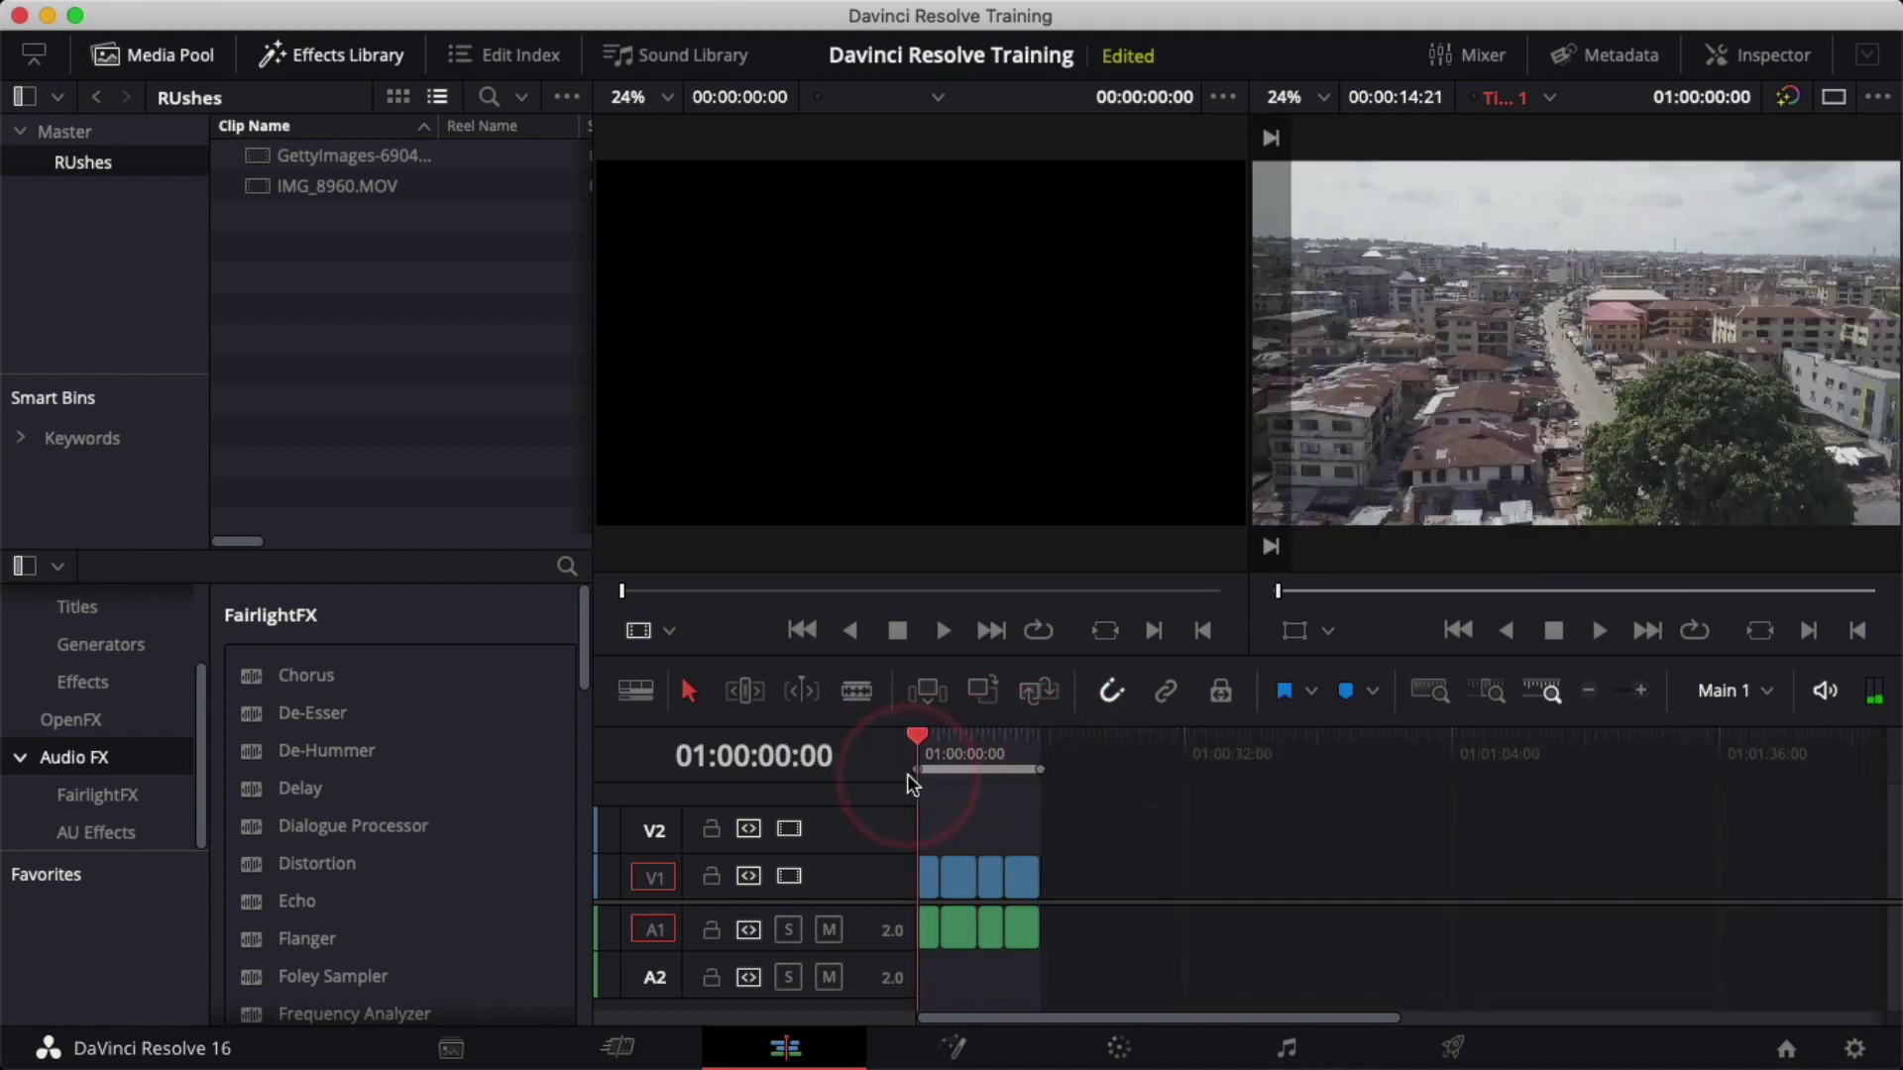
{"action": "left_click", "coordinate": [976, 765]}
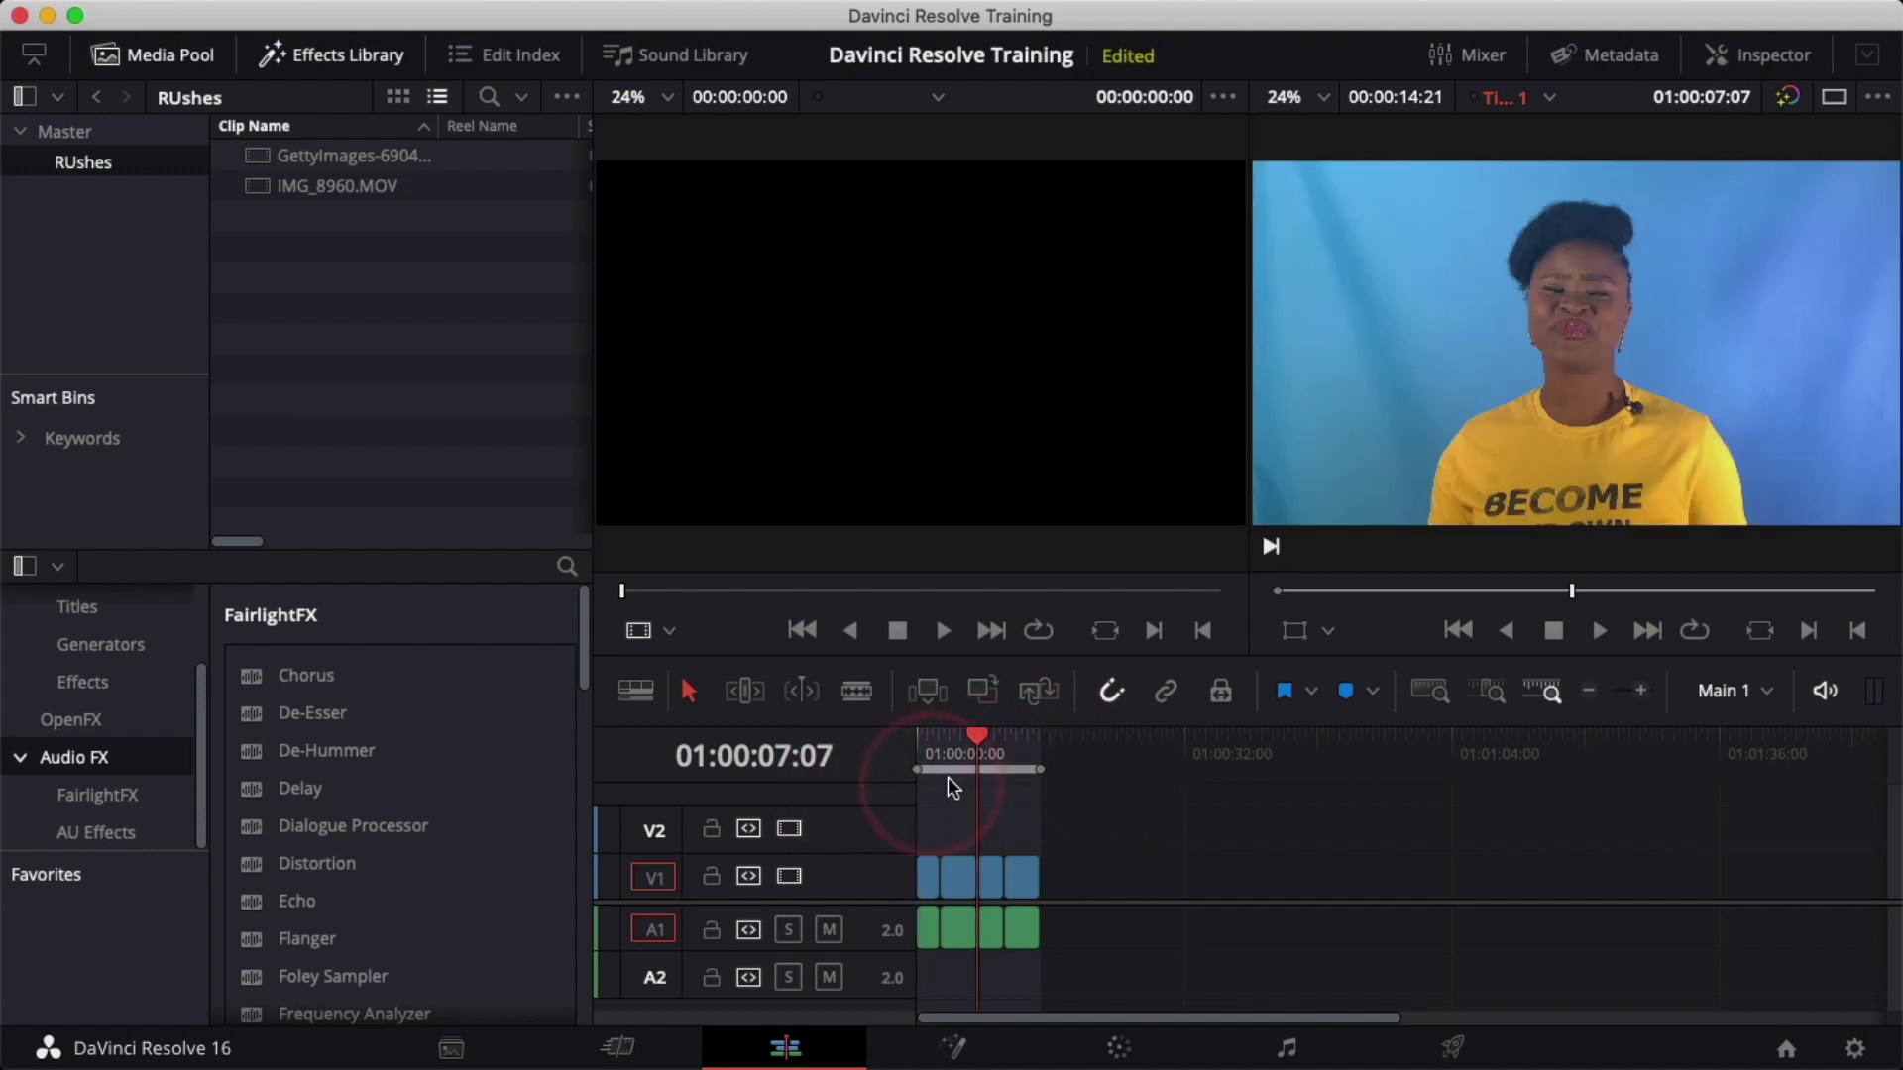
{"action": "key", "text": "Home"}
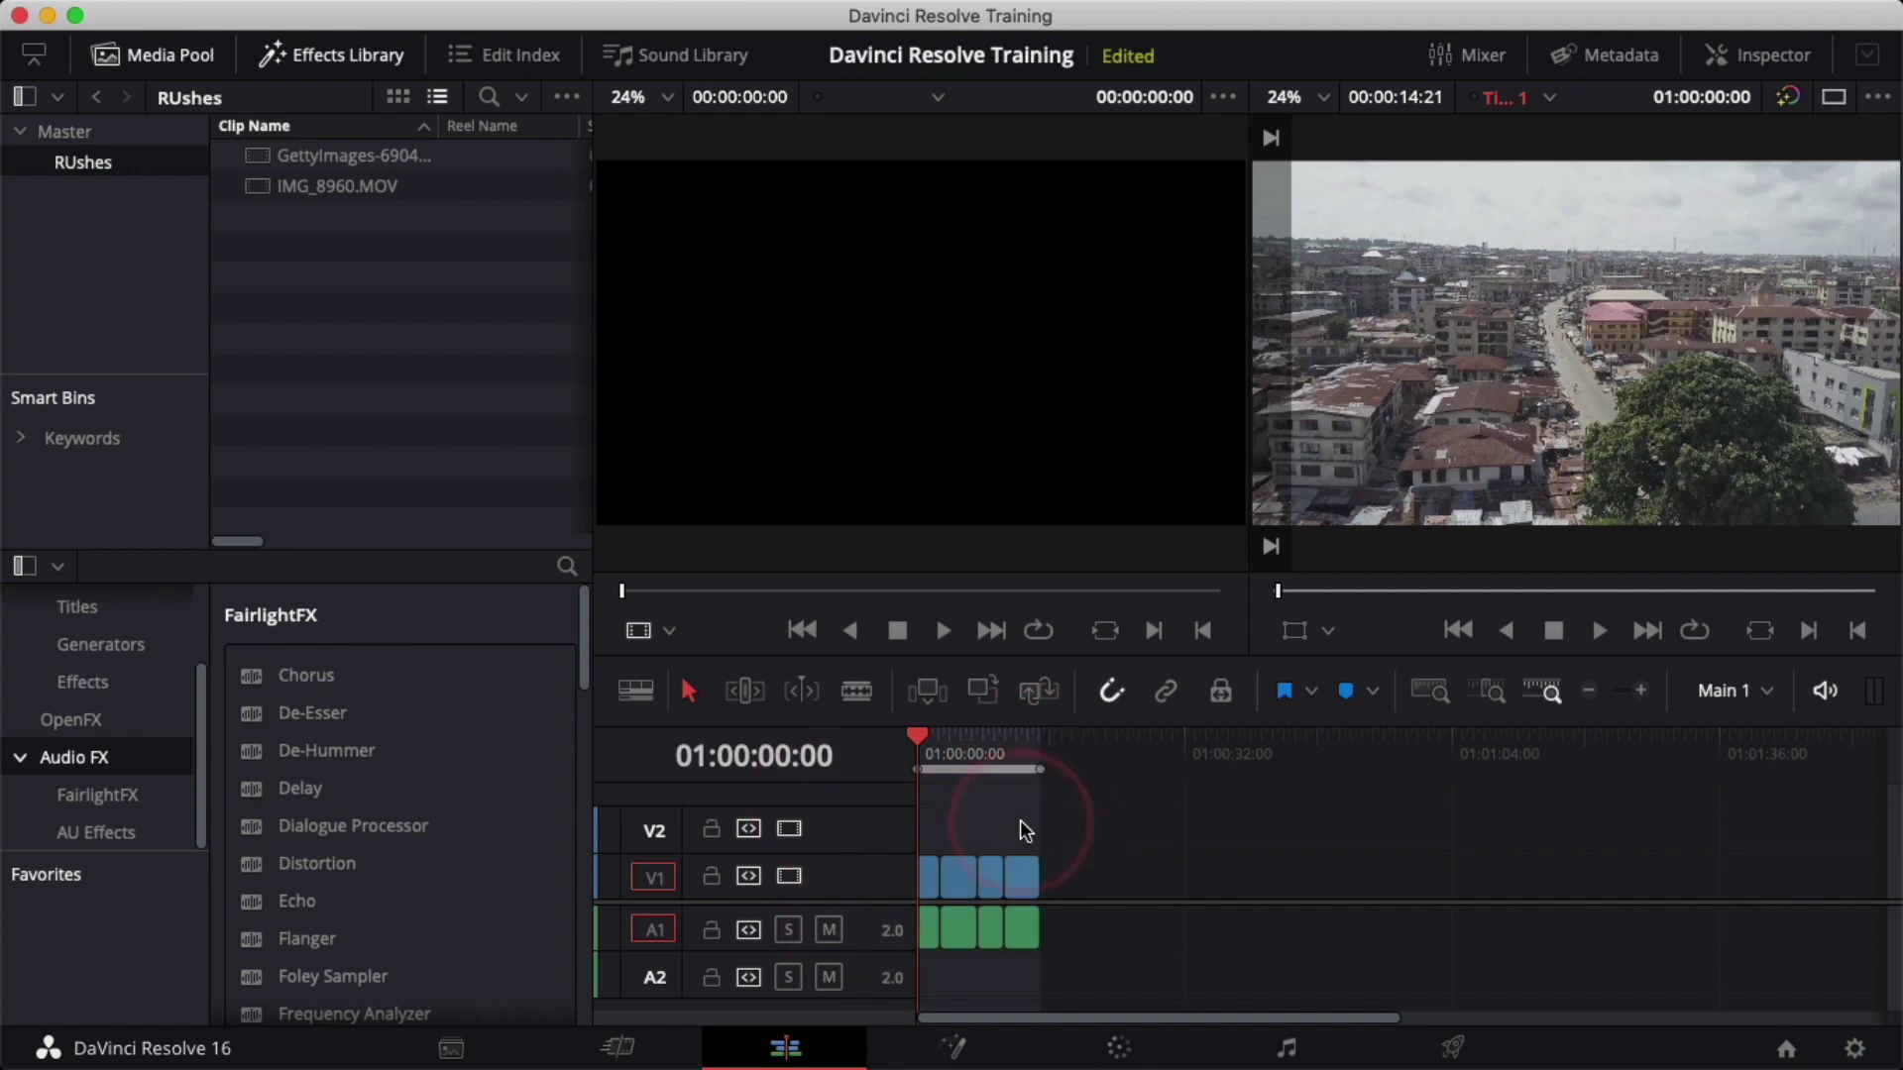
- Toggle the timeline between full-extent and detail zoom, and zoom in and out to examine the four trimmed clips
{"action": "key", "text": "shift+z"}
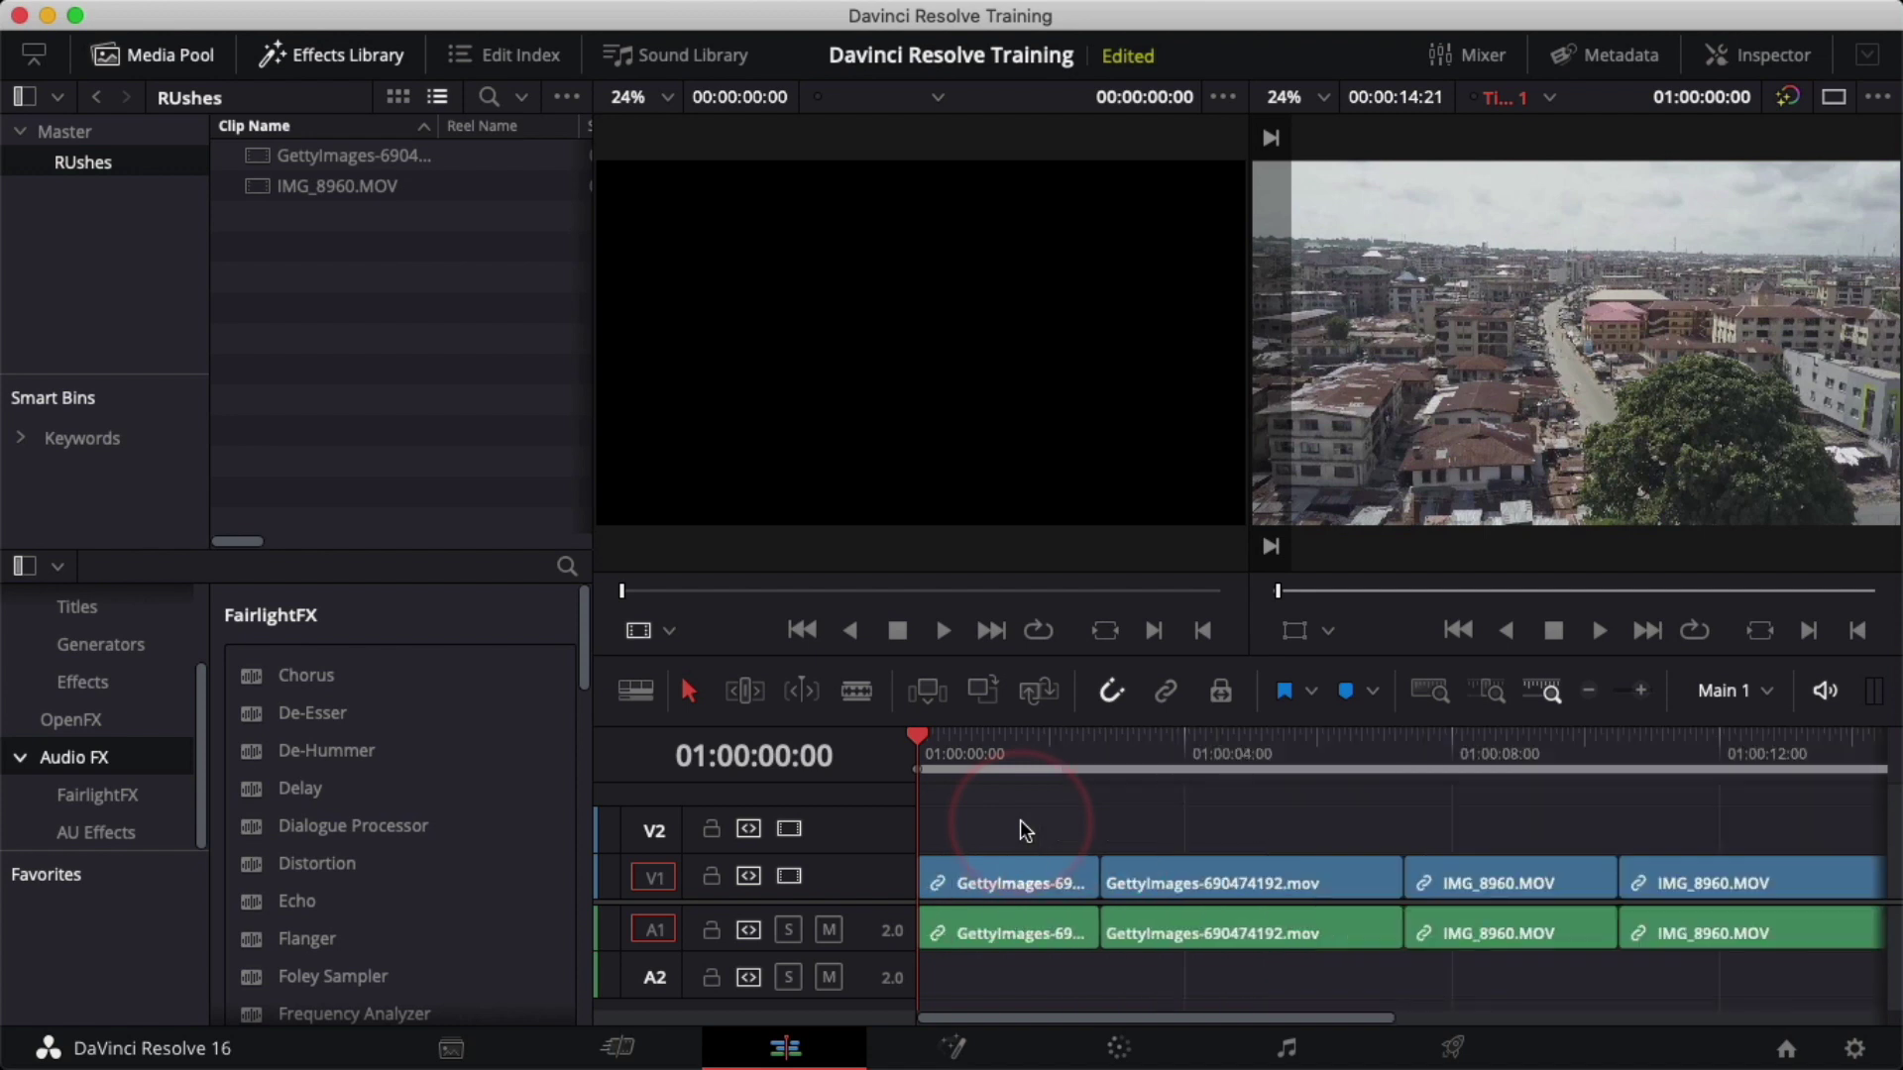
{"action": "key", "text": "shift+z"}
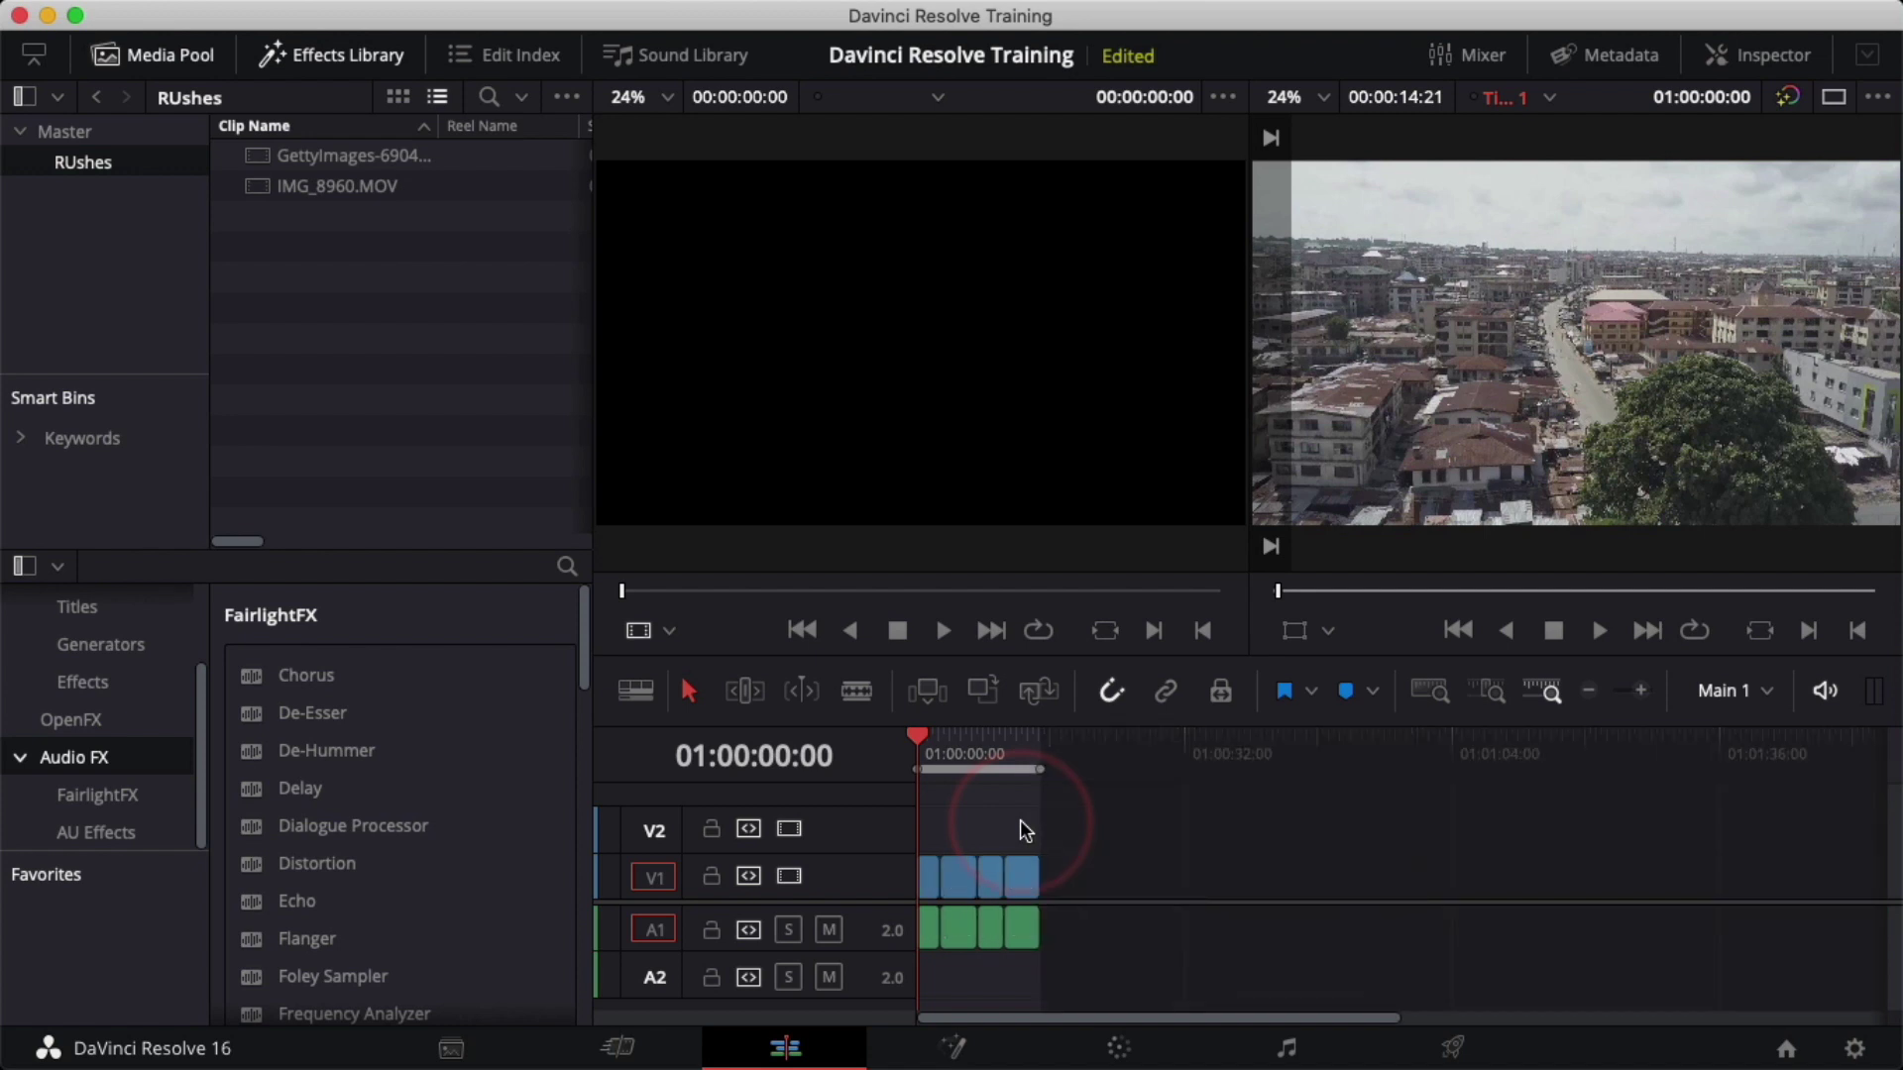
{"action": "key", "text": "shift+z"}
{"action": "key", "text": "shift+z"}
{"action": "key", "text": "shift+z"}
{"action": "key", "text": "super+equal"}
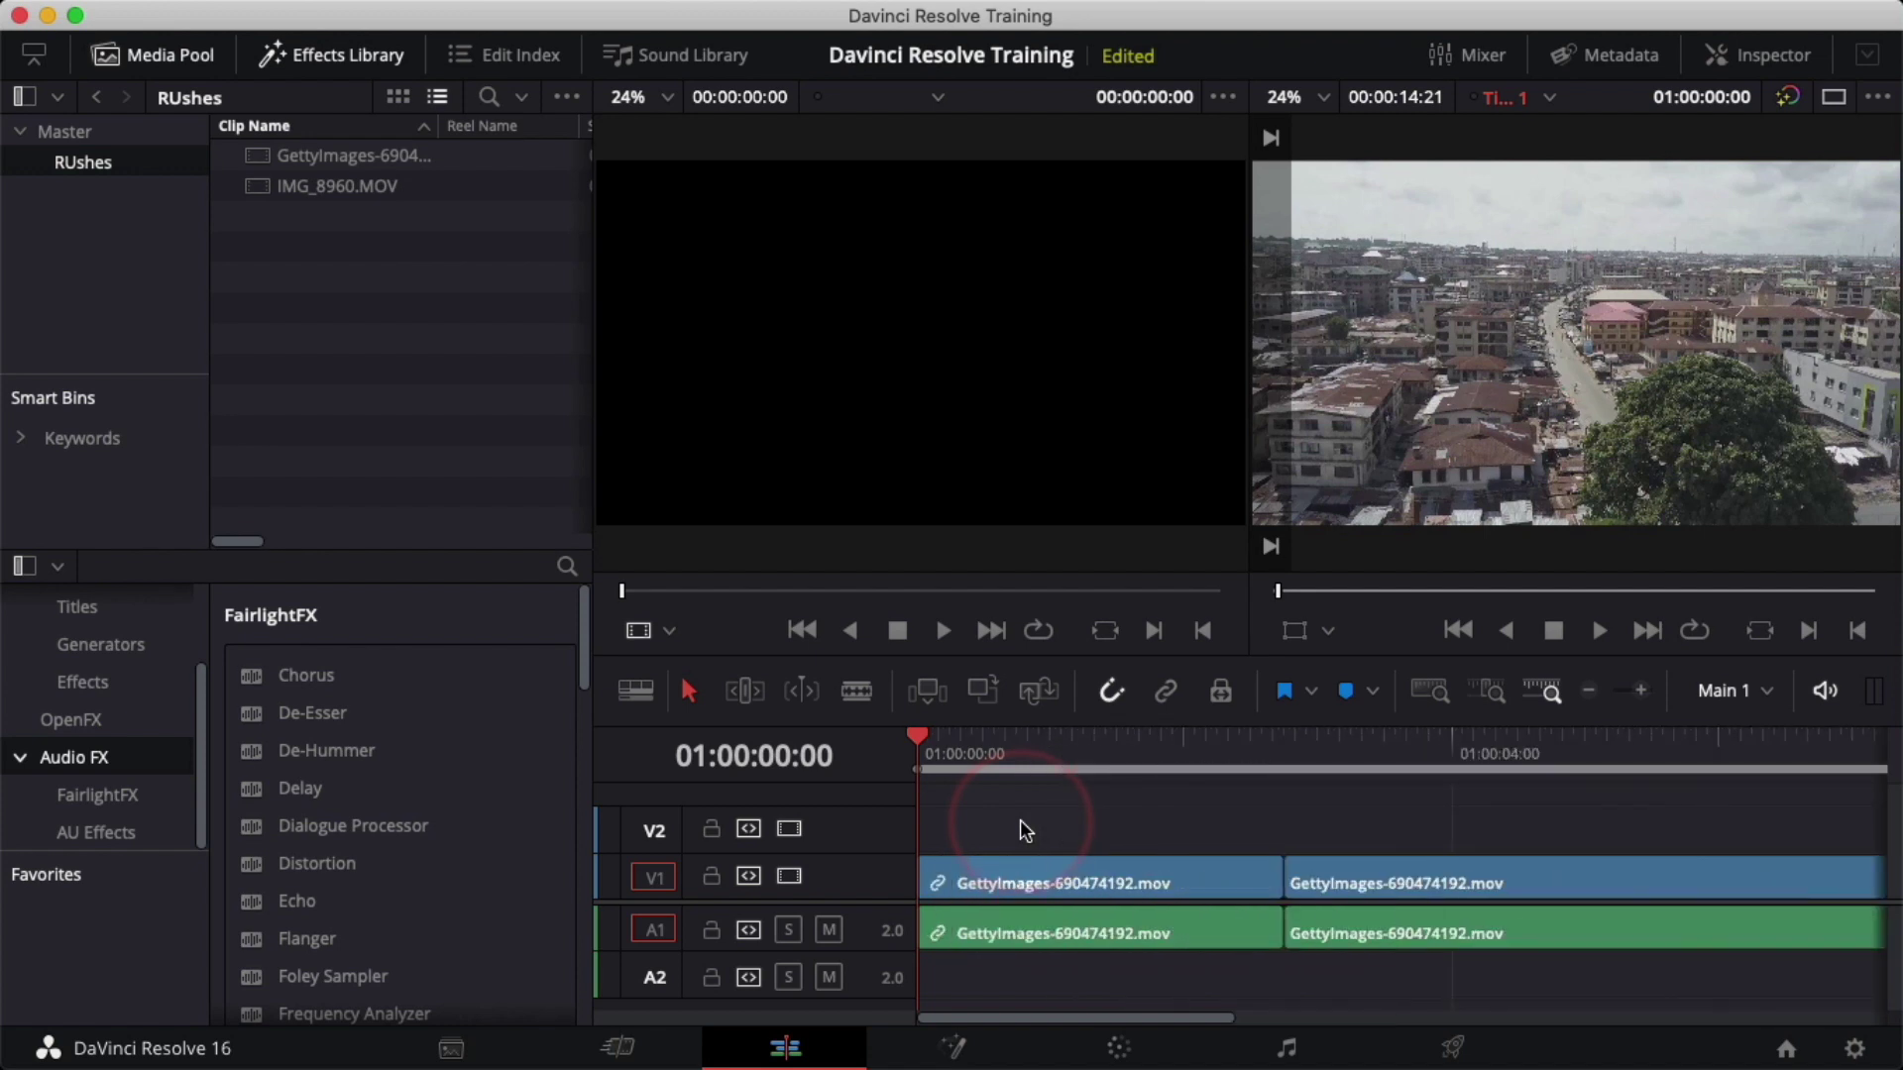
{"action": "left_click_drag", "start_coordinate": [1036, 1011], "coordinate": [885, 1062]}
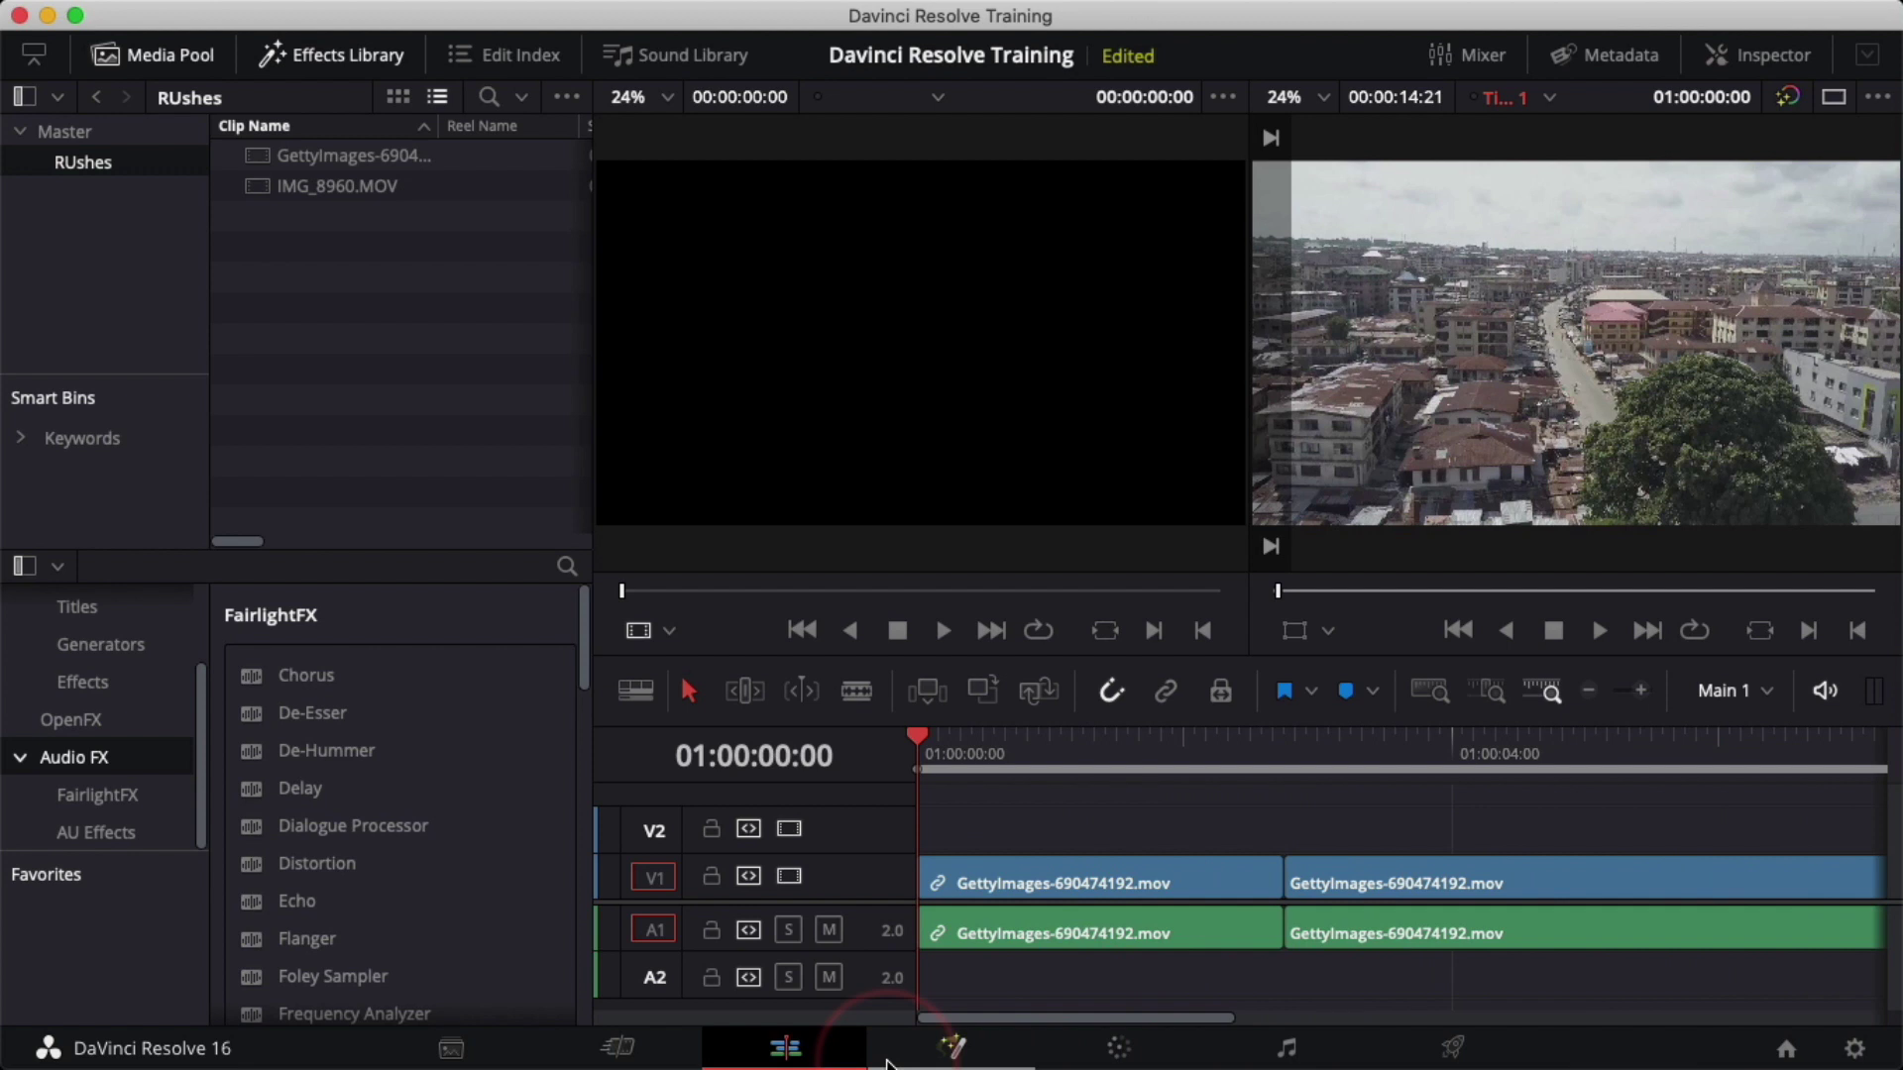
{"action": "key", "text": "super+minus"}
{"action": "key", "text": "super+minus"}
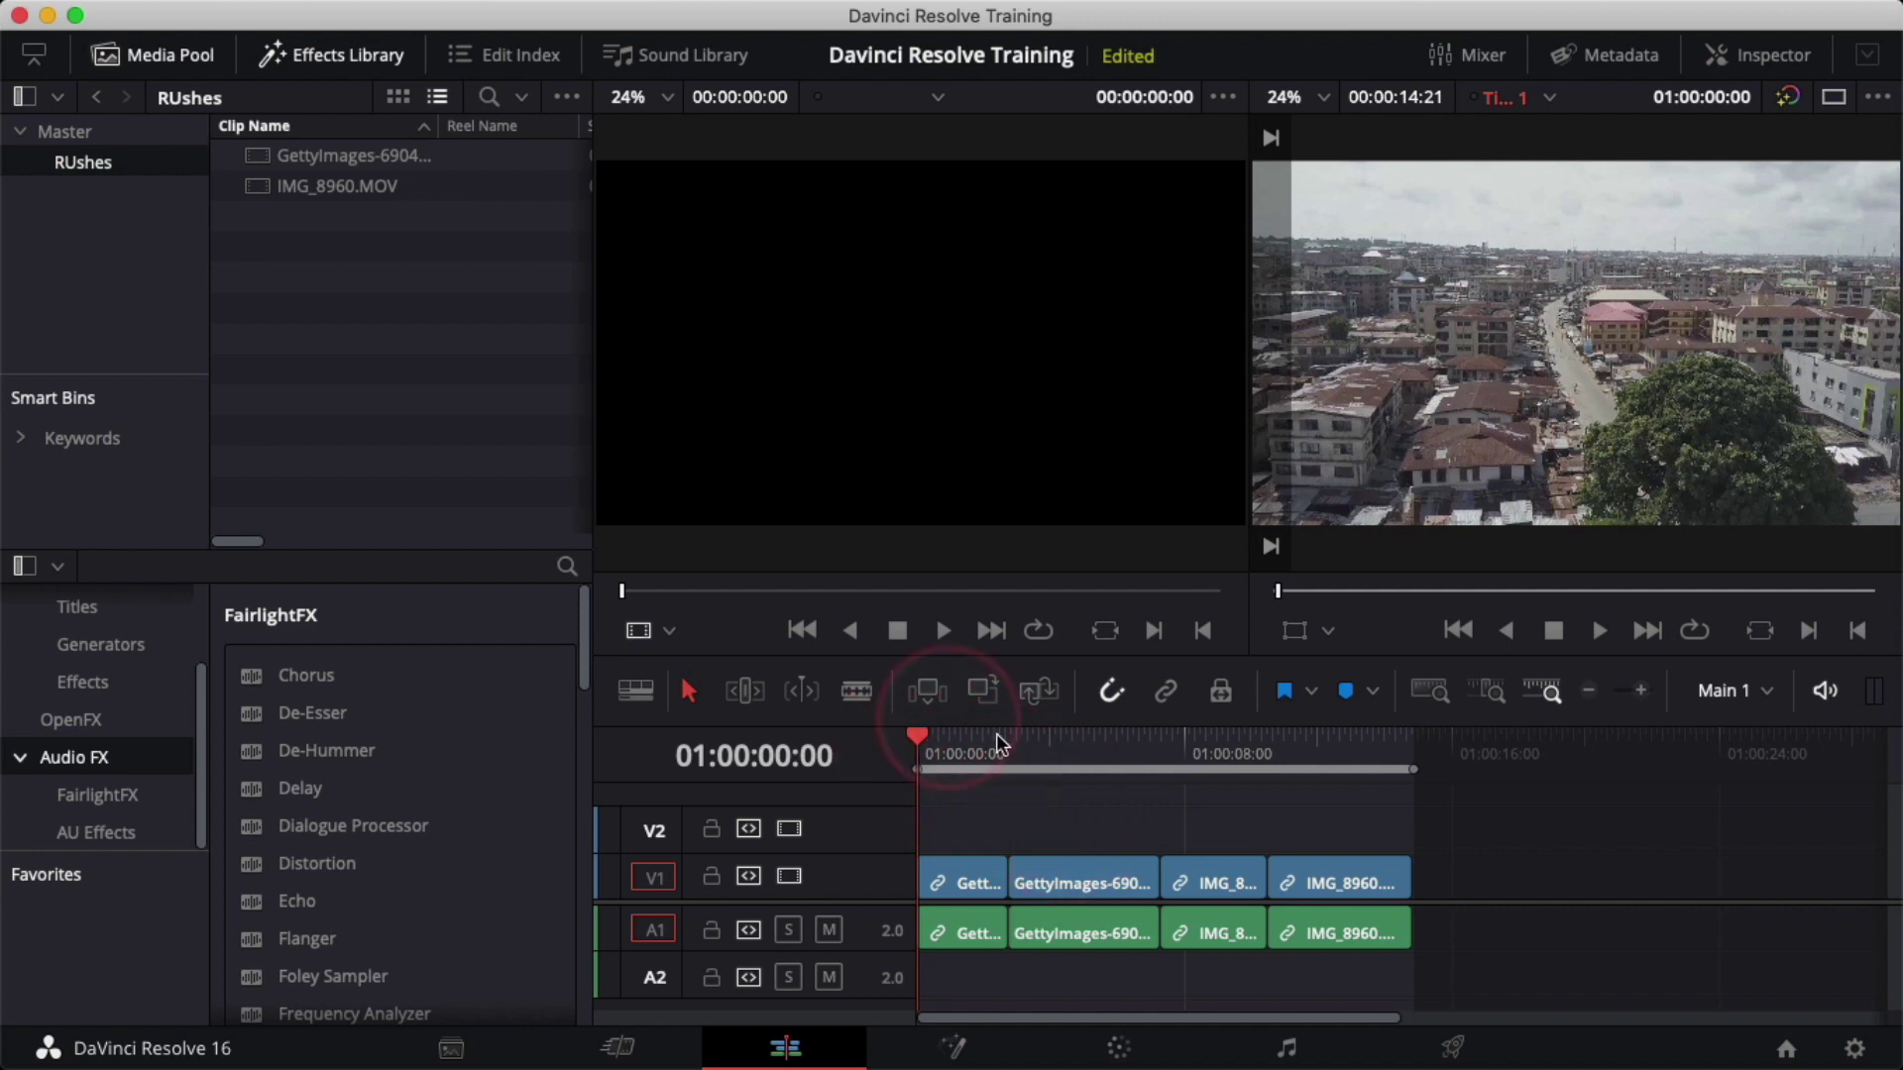
- Add a Blur Dissolve between the two GettyImages clips and a Cross Dissolve at the cut to IMG_8960.MOV, and play them back
{"action": "scroll", "coordinate": [39, 710], "scroll_direction": "up", "scroll_amount": 3}
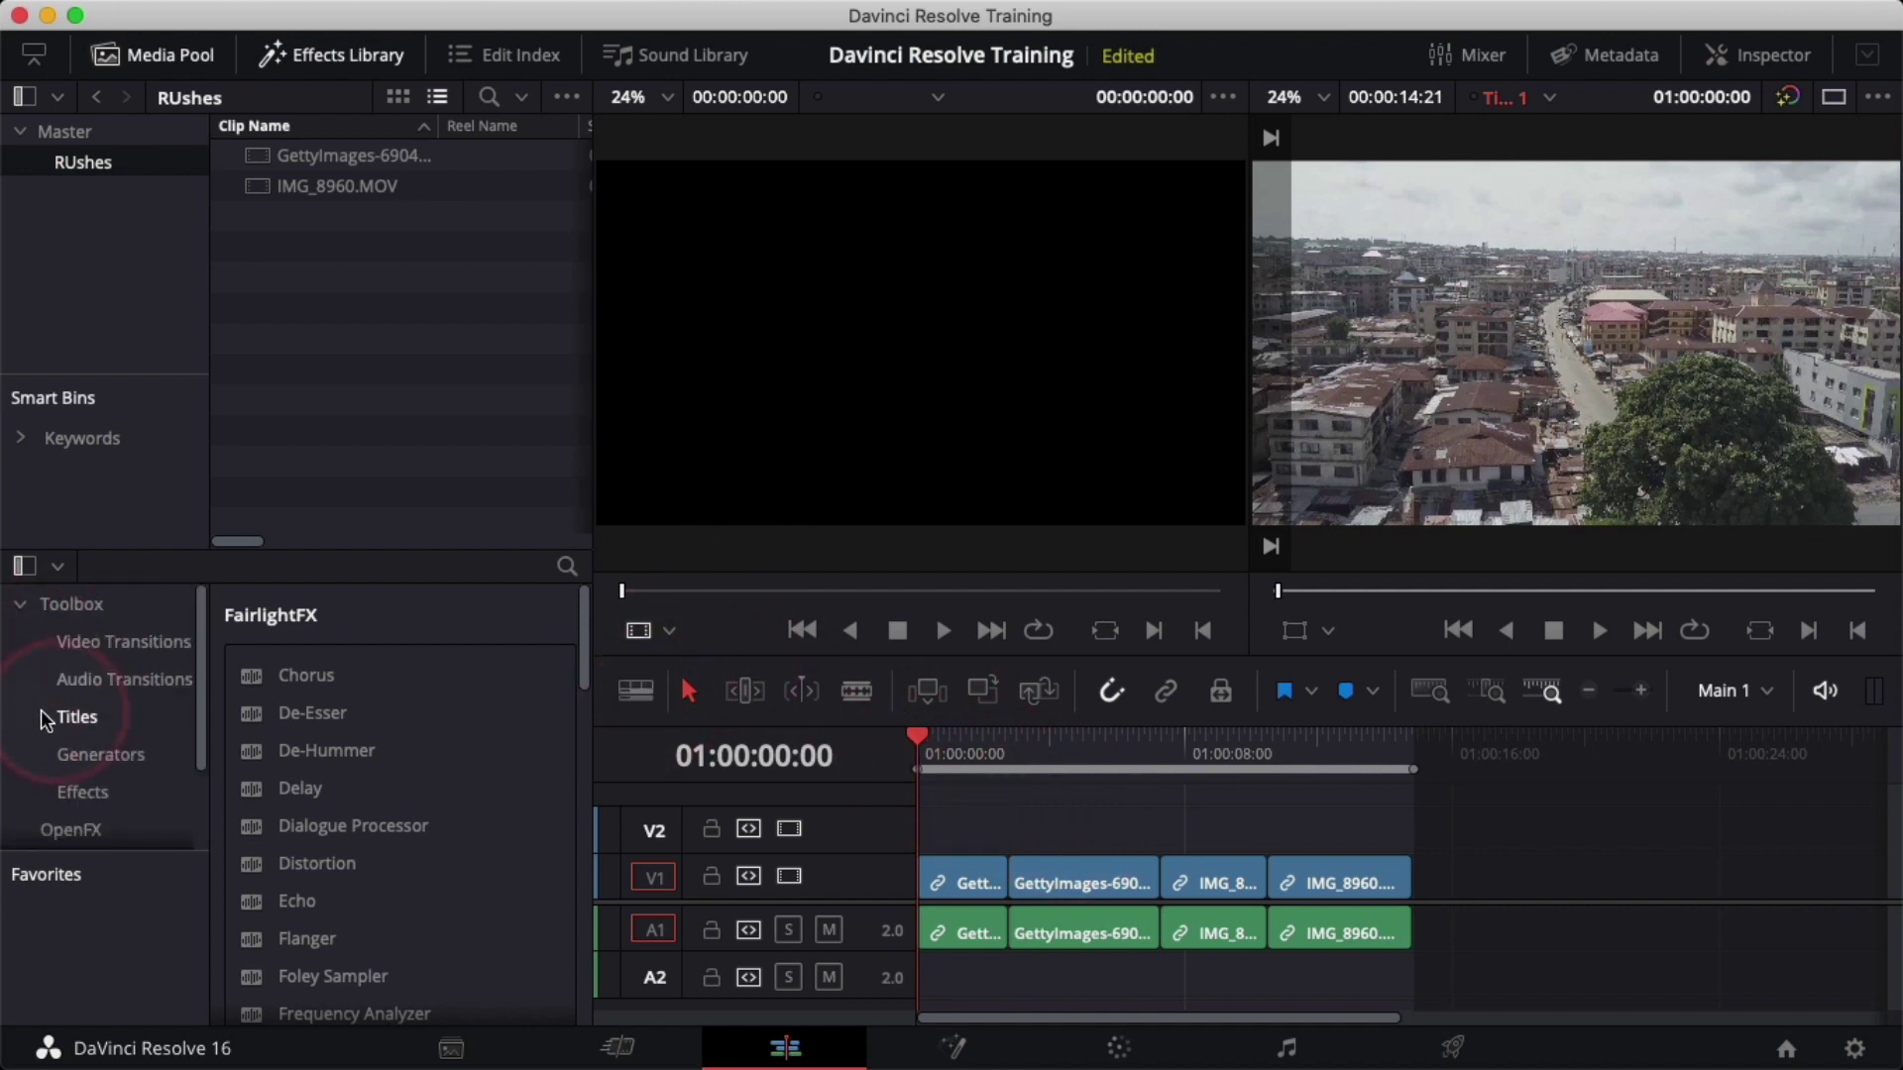
{"action": "left_click", "coordinate": [97, 643]}
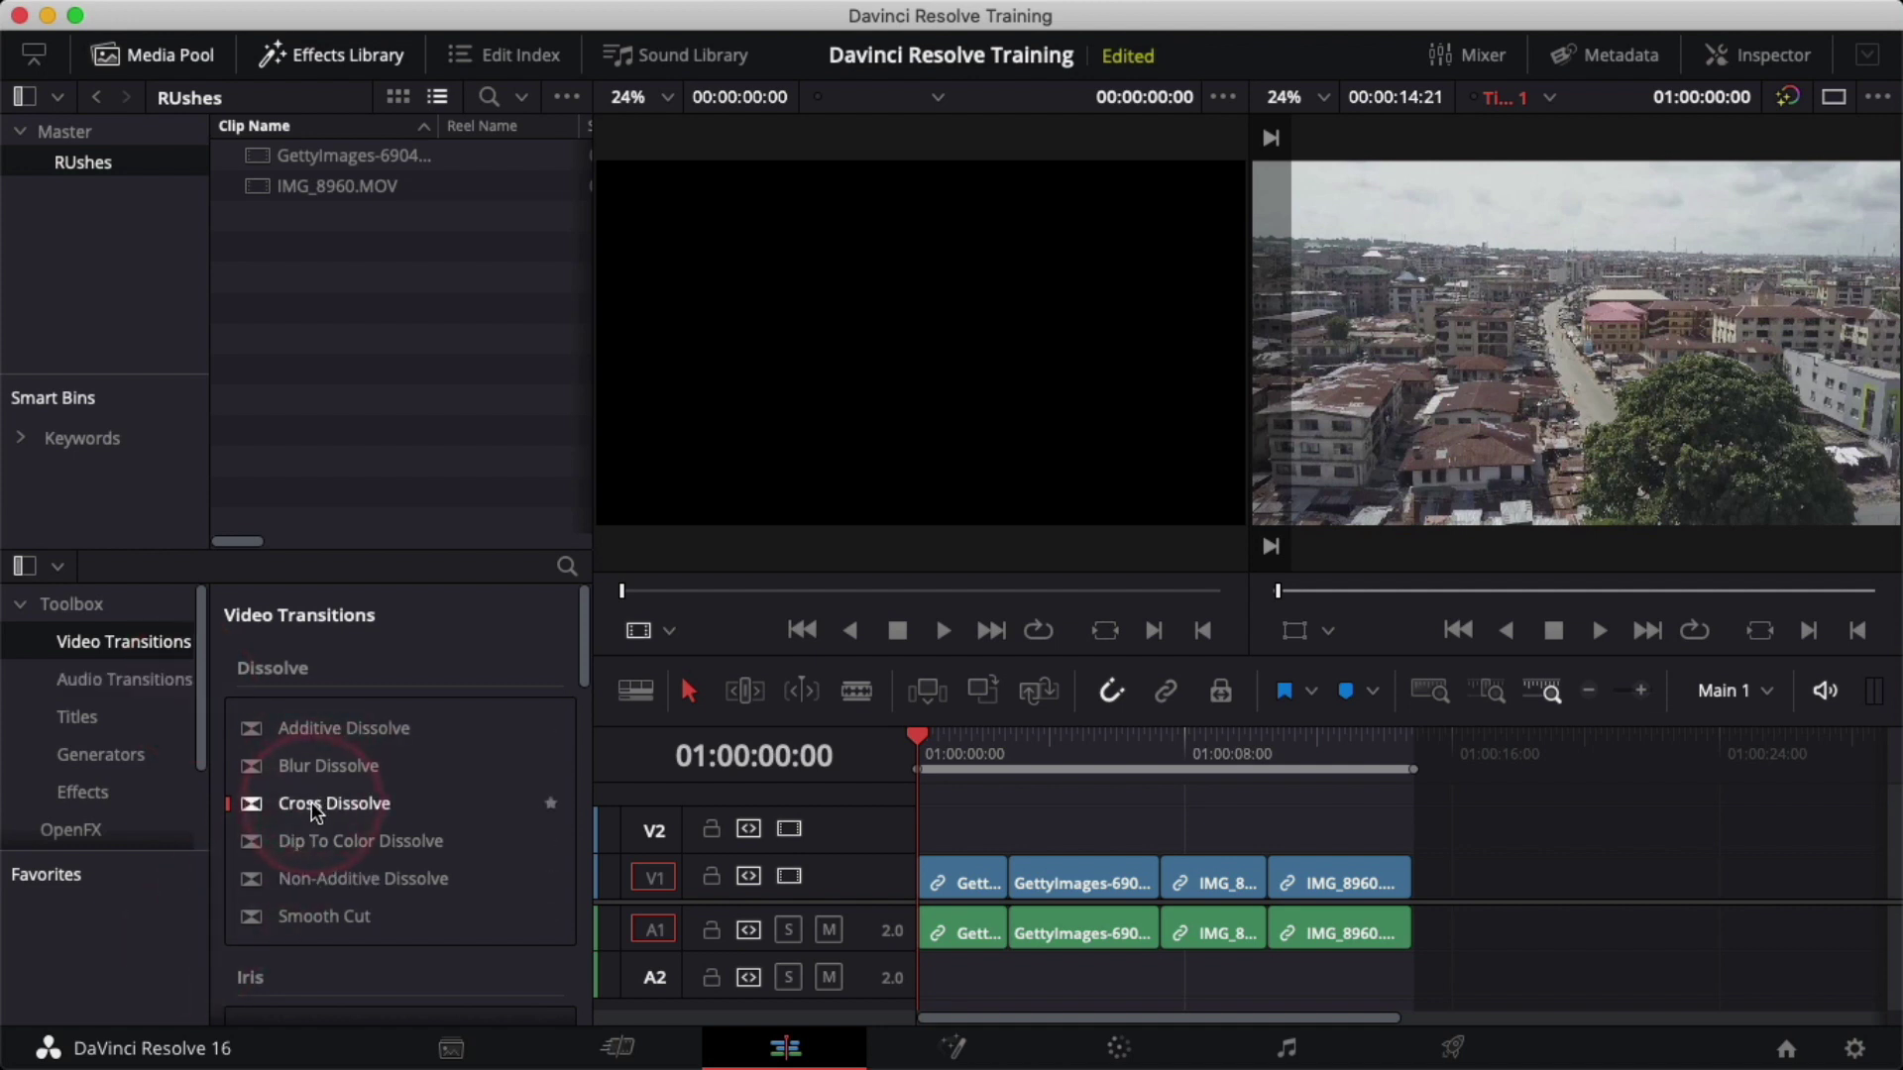
{"action": "left_click", "coordinate": [311, 803]}
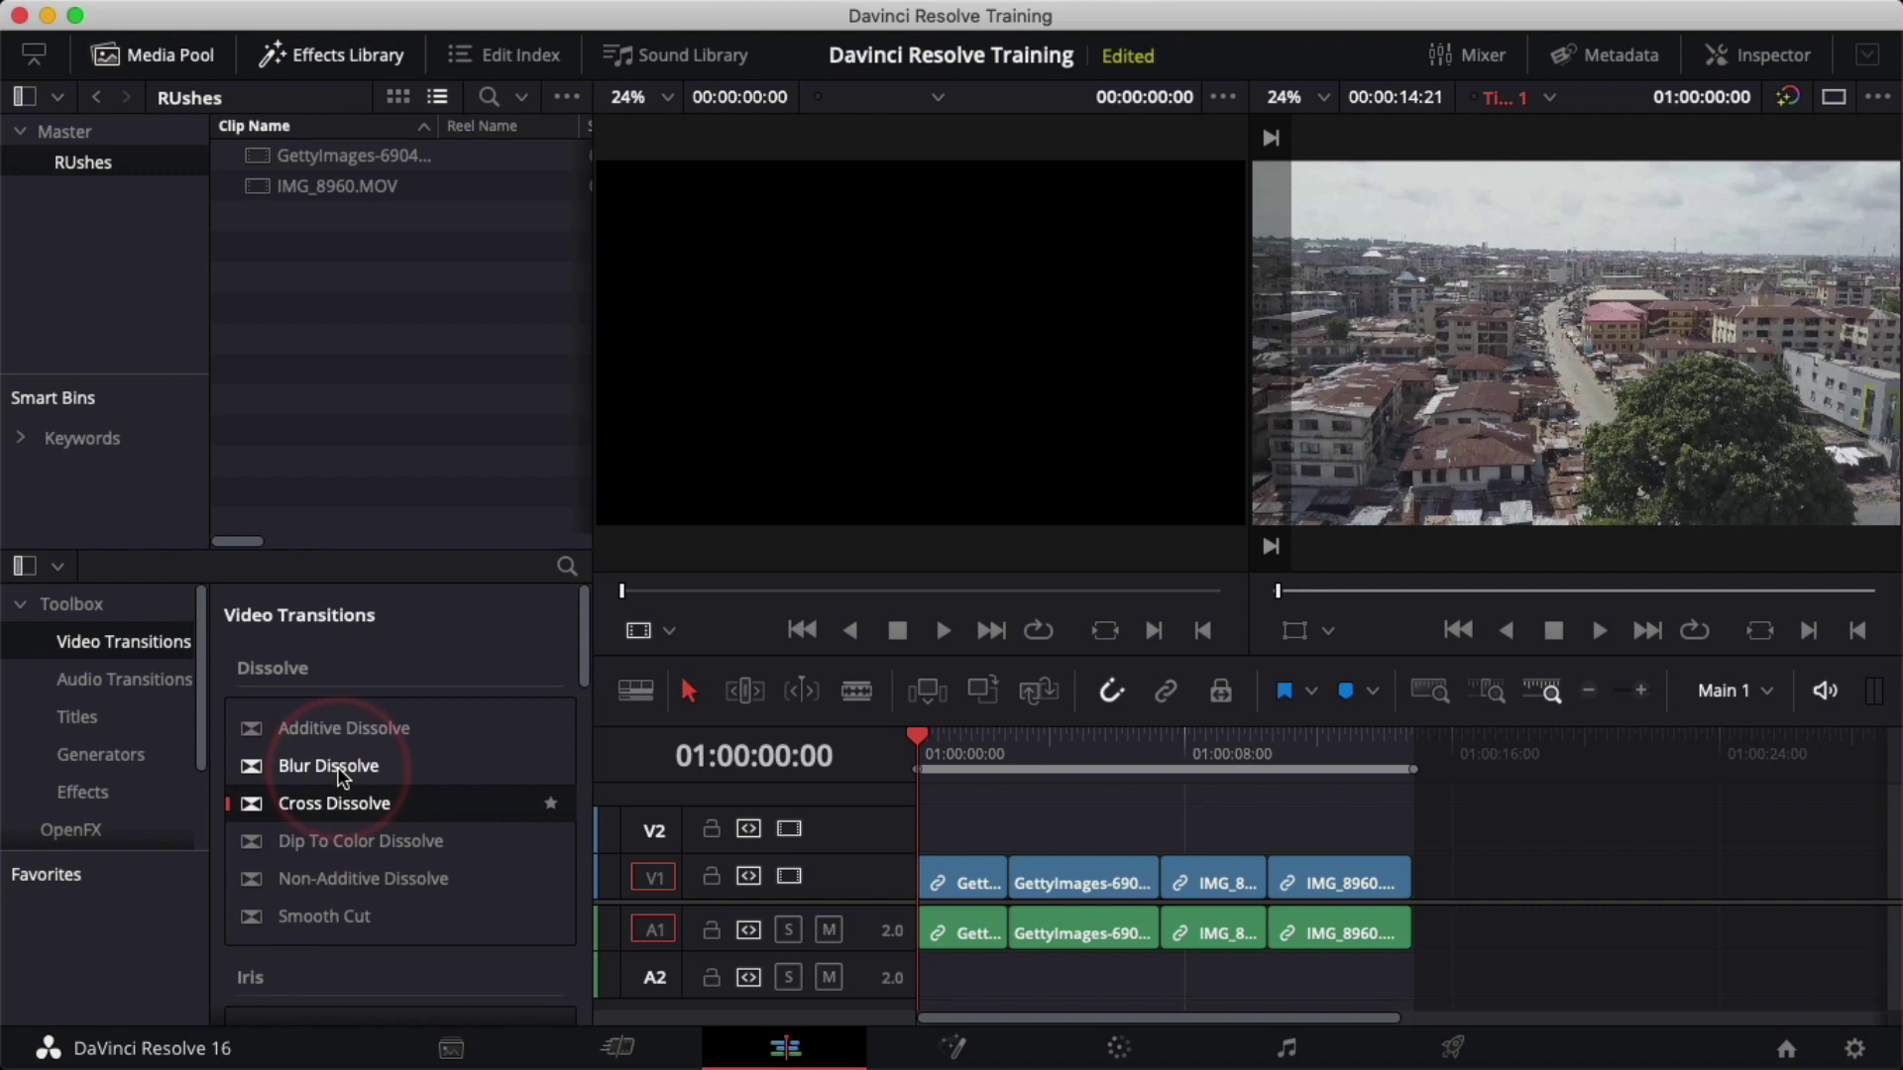
{"action": "mouse_move", "coordinate": [331, 763]}
{"action": "left_mouse_down"}
{"action": "mouse_move", "coordinate": [541, 785]}
{"action": "mouse_move", "coordinate": [951, 948]}
{"action": "mouse_move", "coordinate": [1009, 865]}
{"action": "left_mouse_up"}
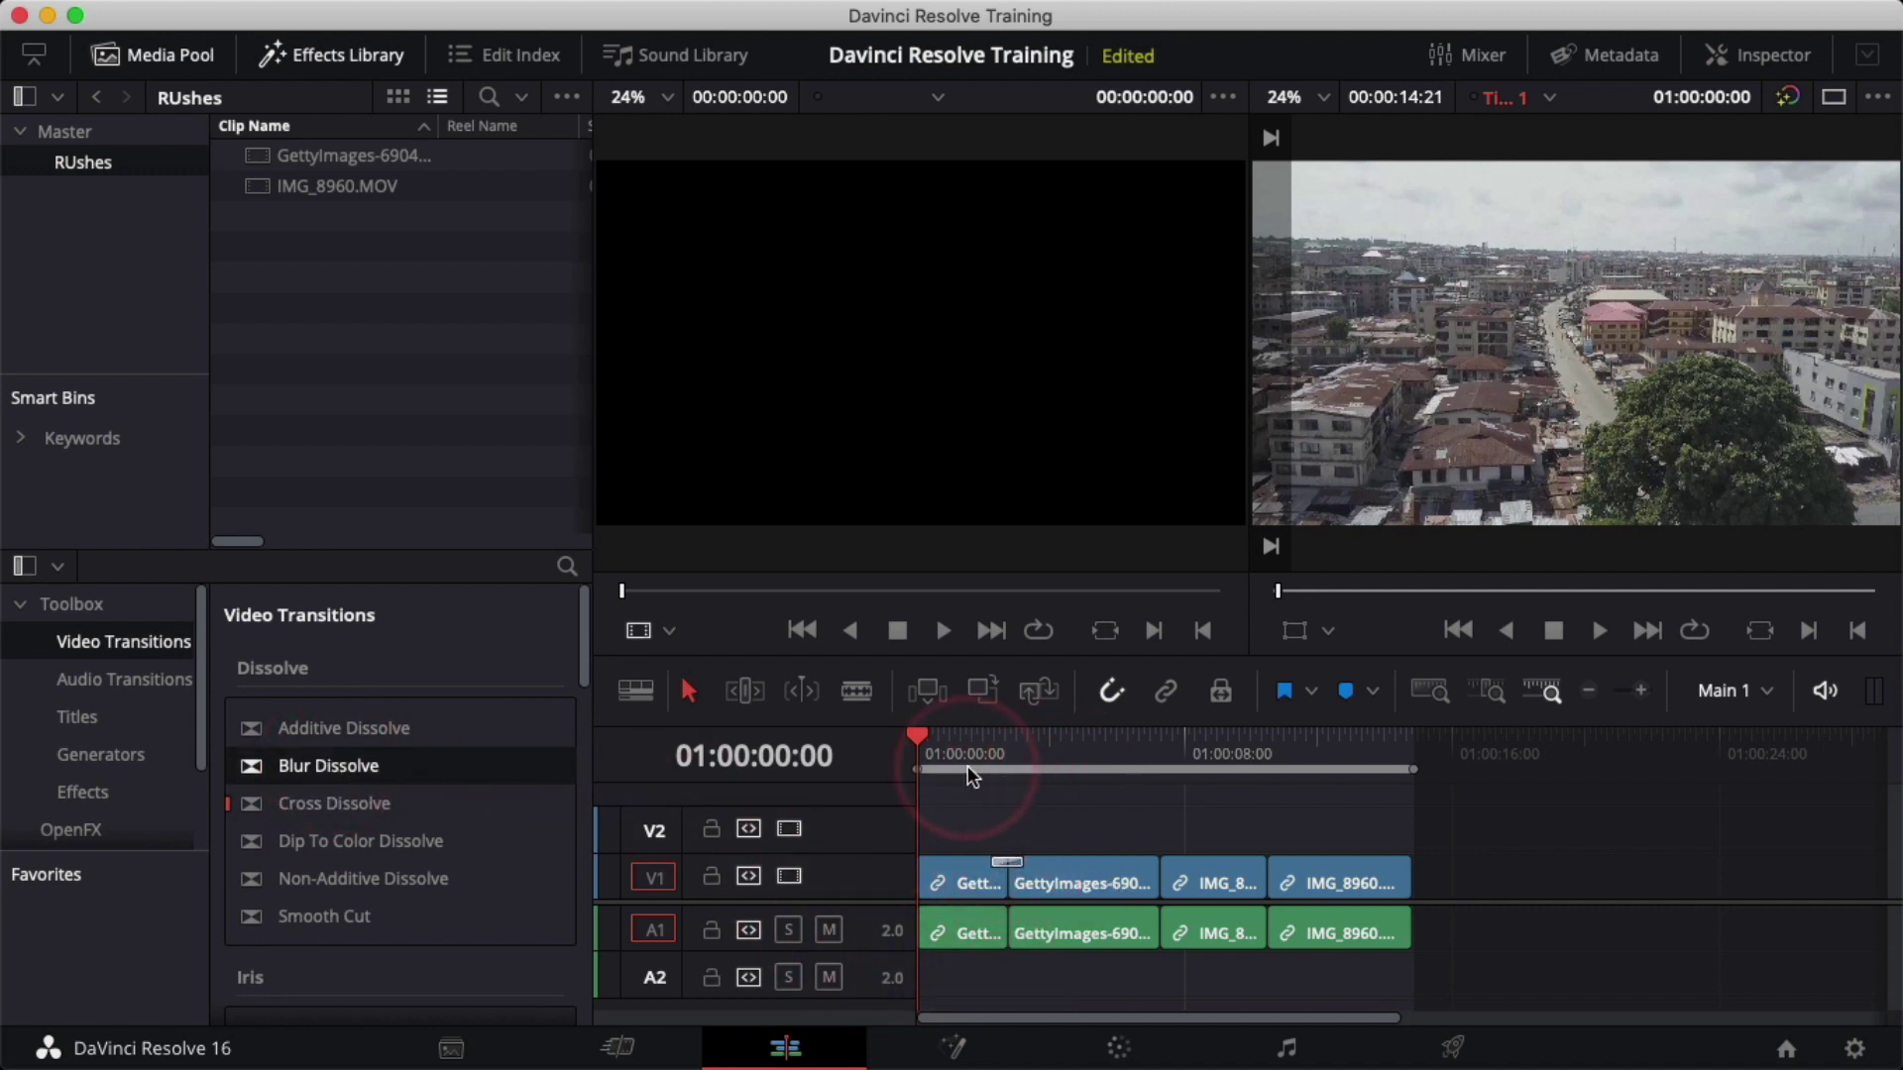
{"action": "left_click_drag", "start_coordinate": [968, 766], "coordinate": [992, 759]}
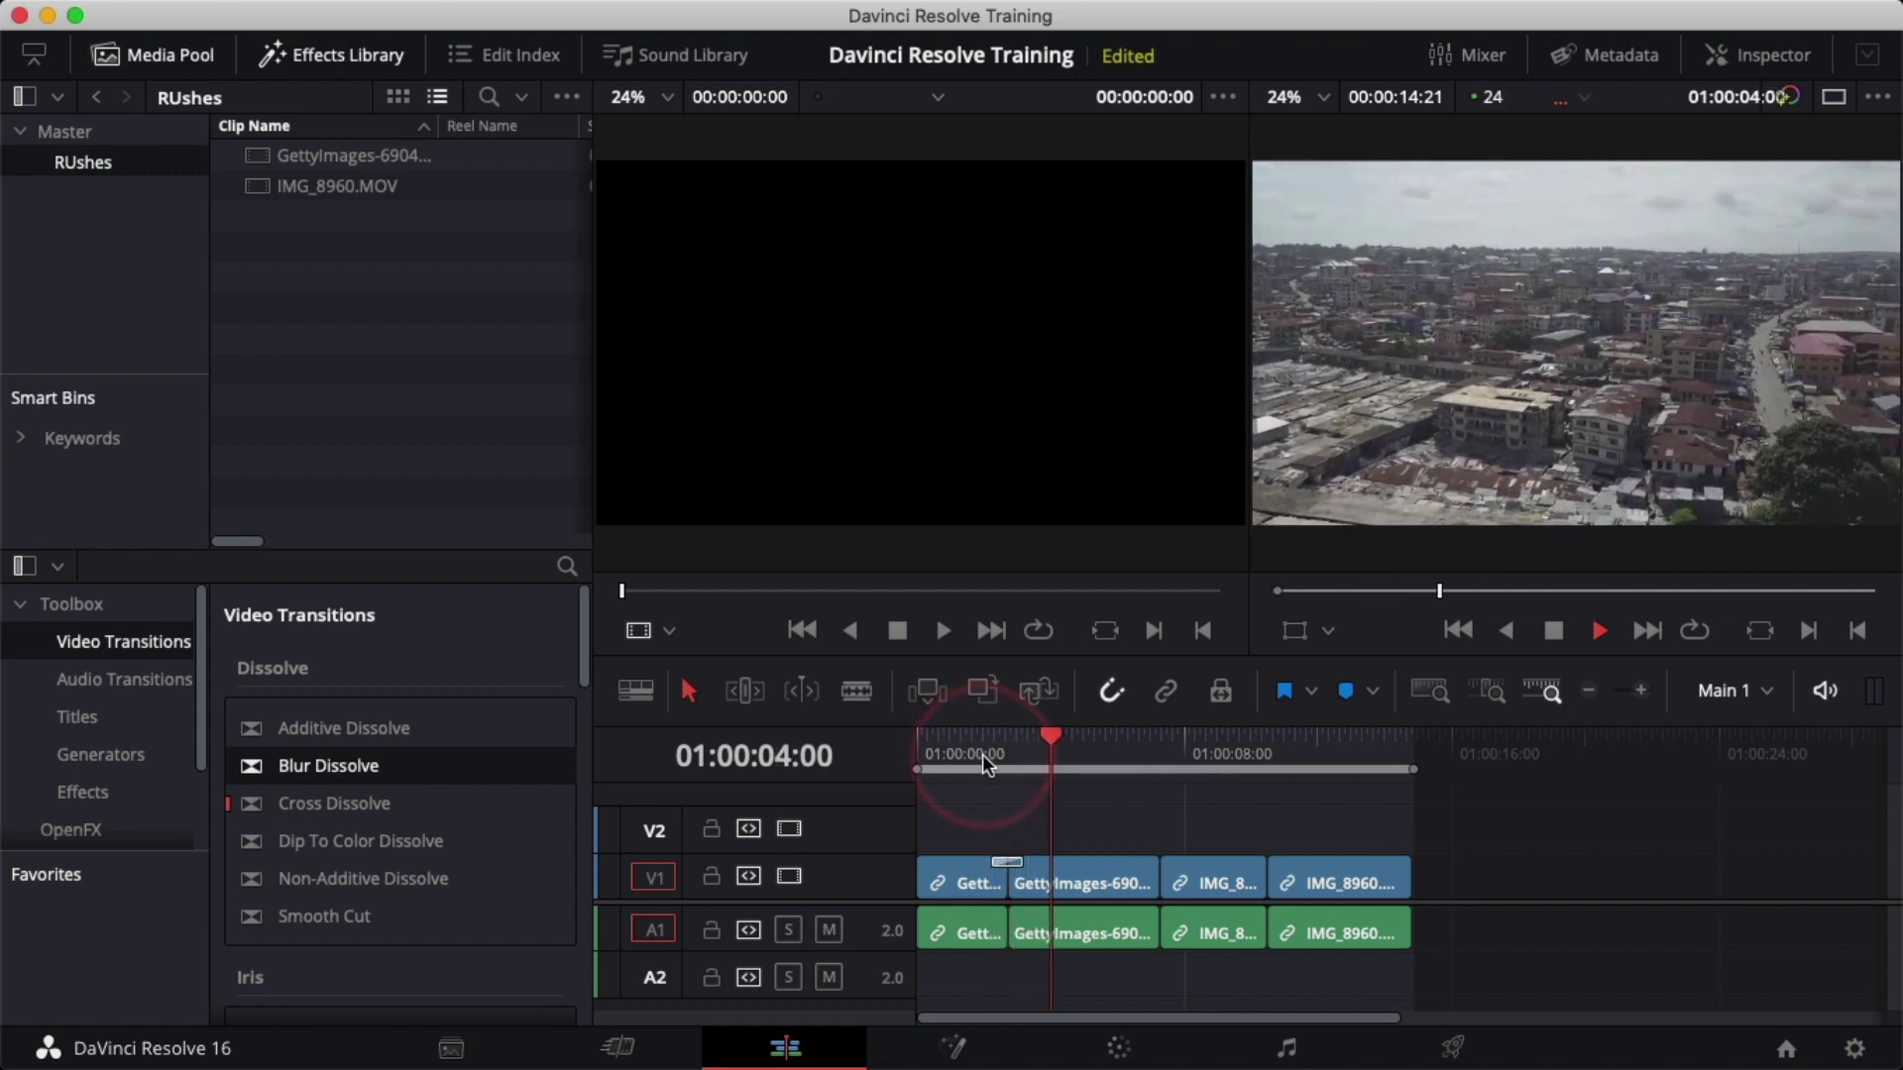
{"action": "left_click_drag", "start_coordinate": [325, 804], "coordinate": [1145, 876]}
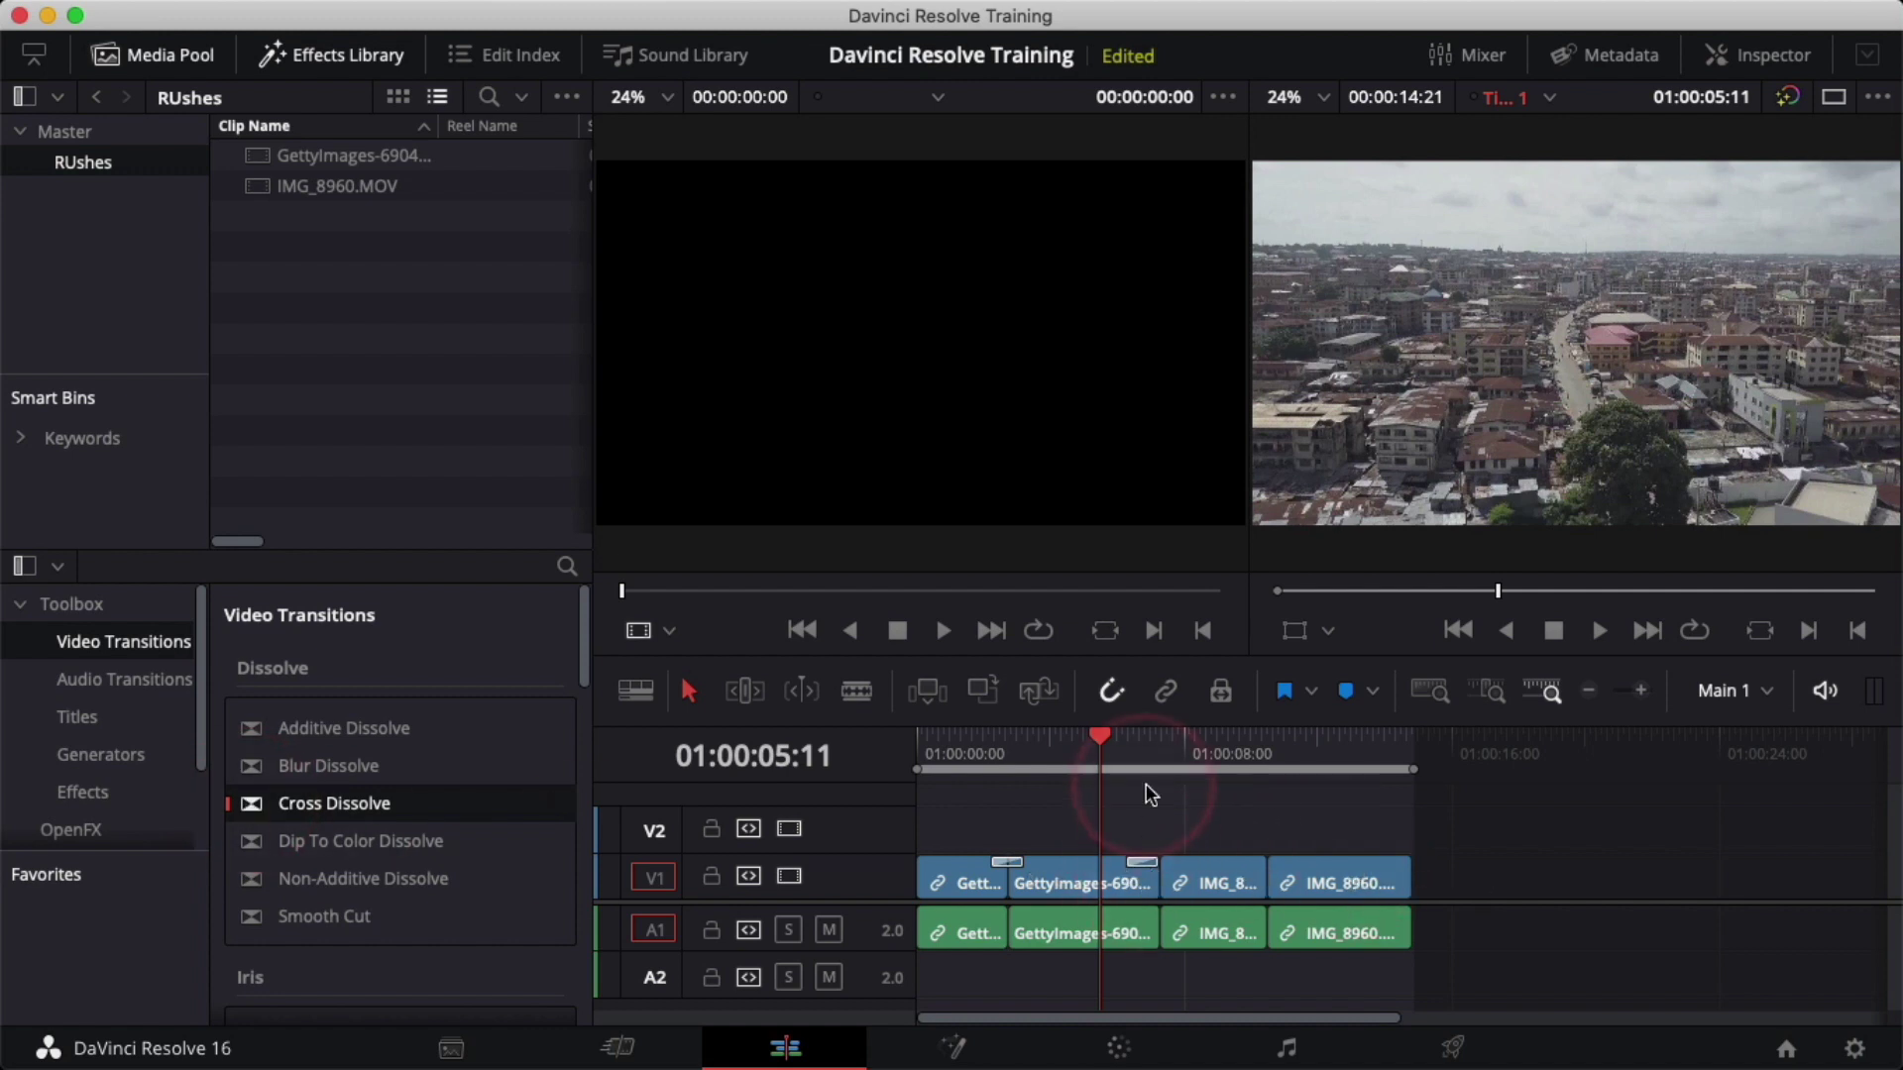
{"action": "key", "text": "space"}
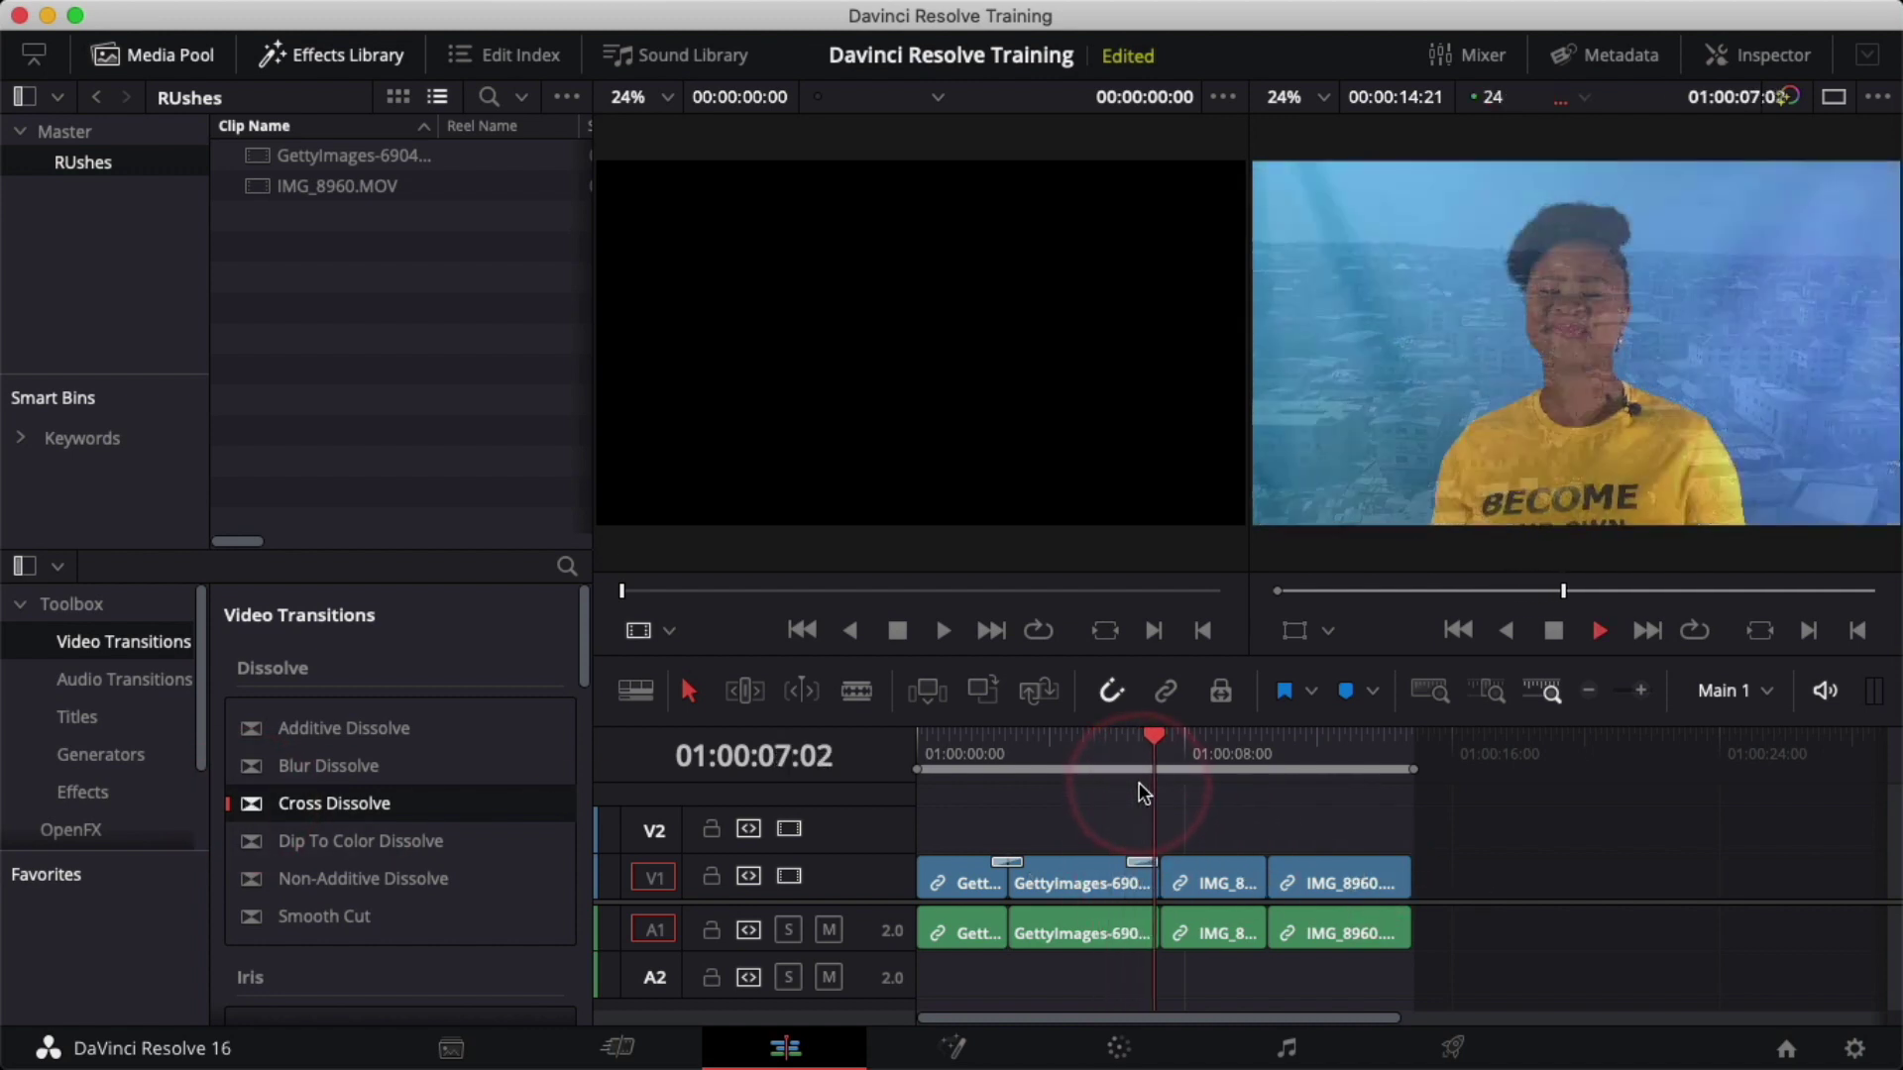
- Add a Dip To Color Dissolve at the cut between the two IMG_8960.MOV clips and play it back
{"action": "key", "text": "space"}
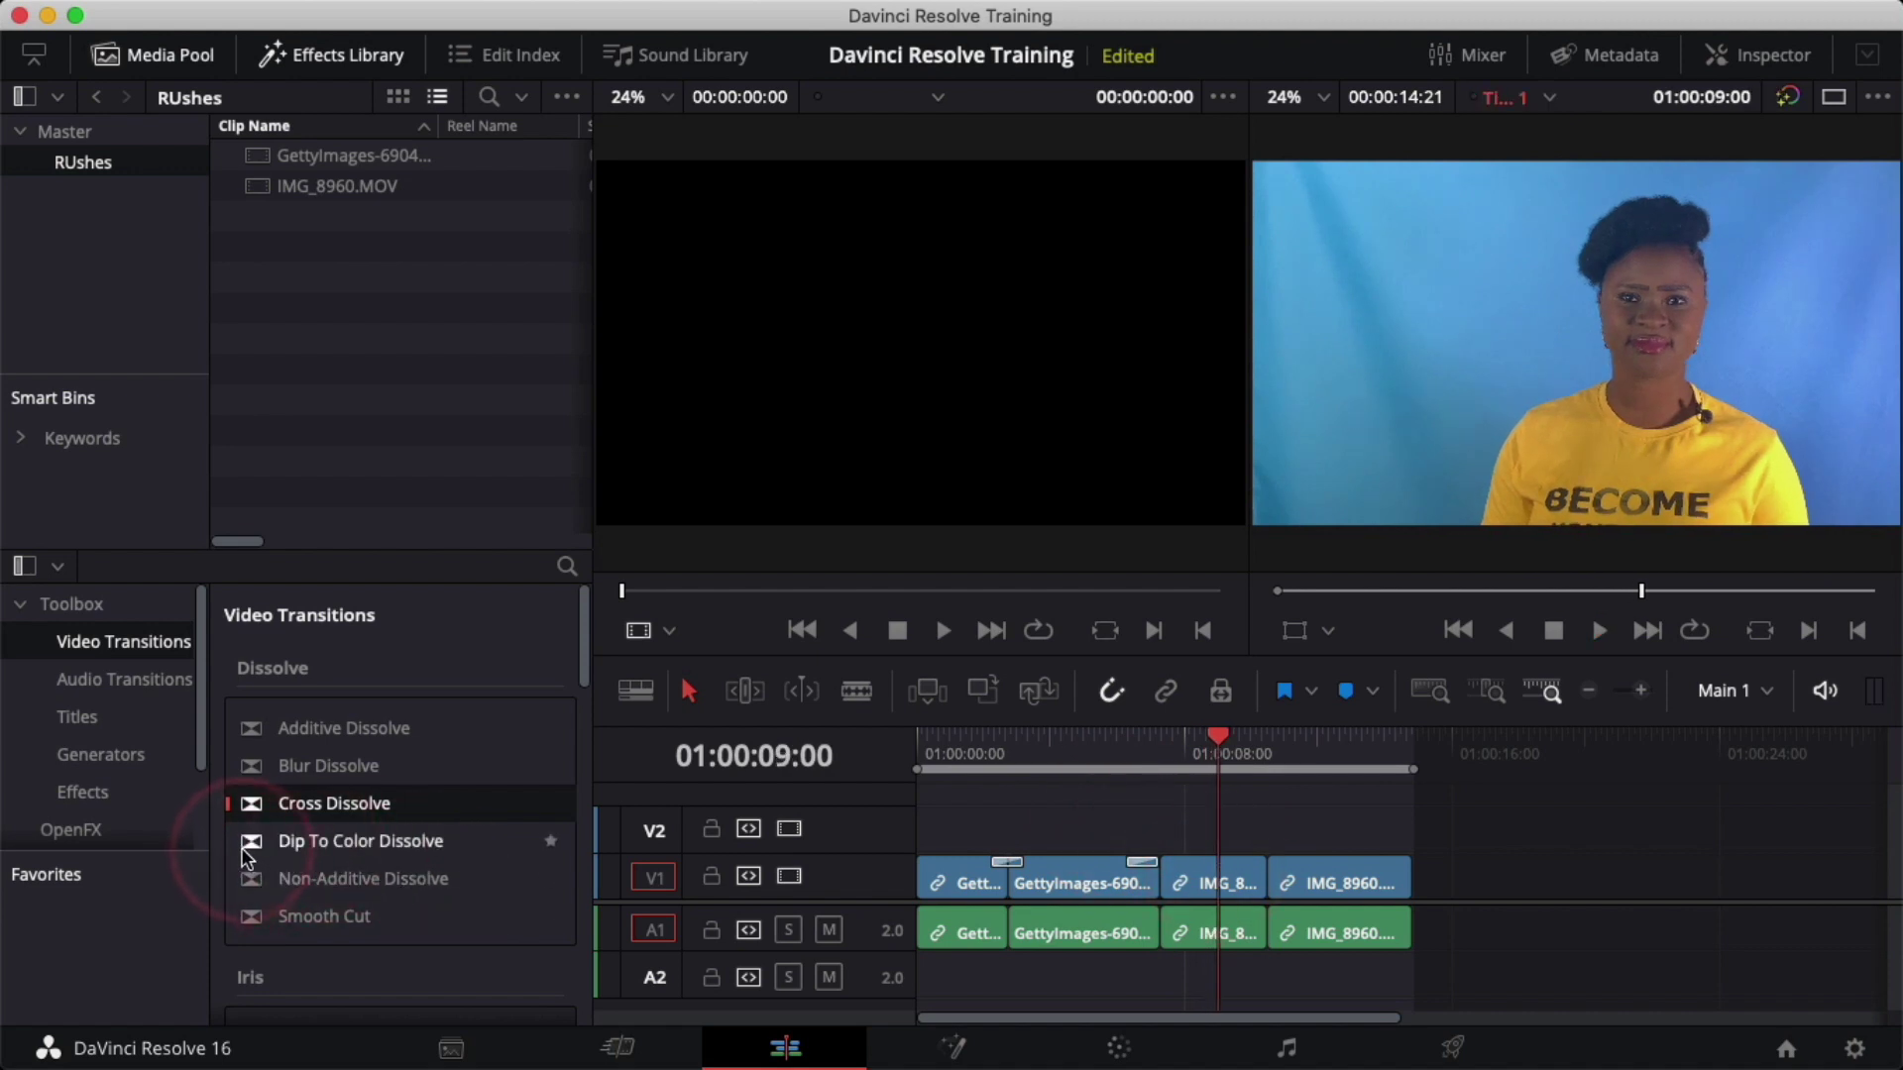
{"action": "left_click_drag", "start_coordinate": [241, 847], "coordinate": [1269, 870]}
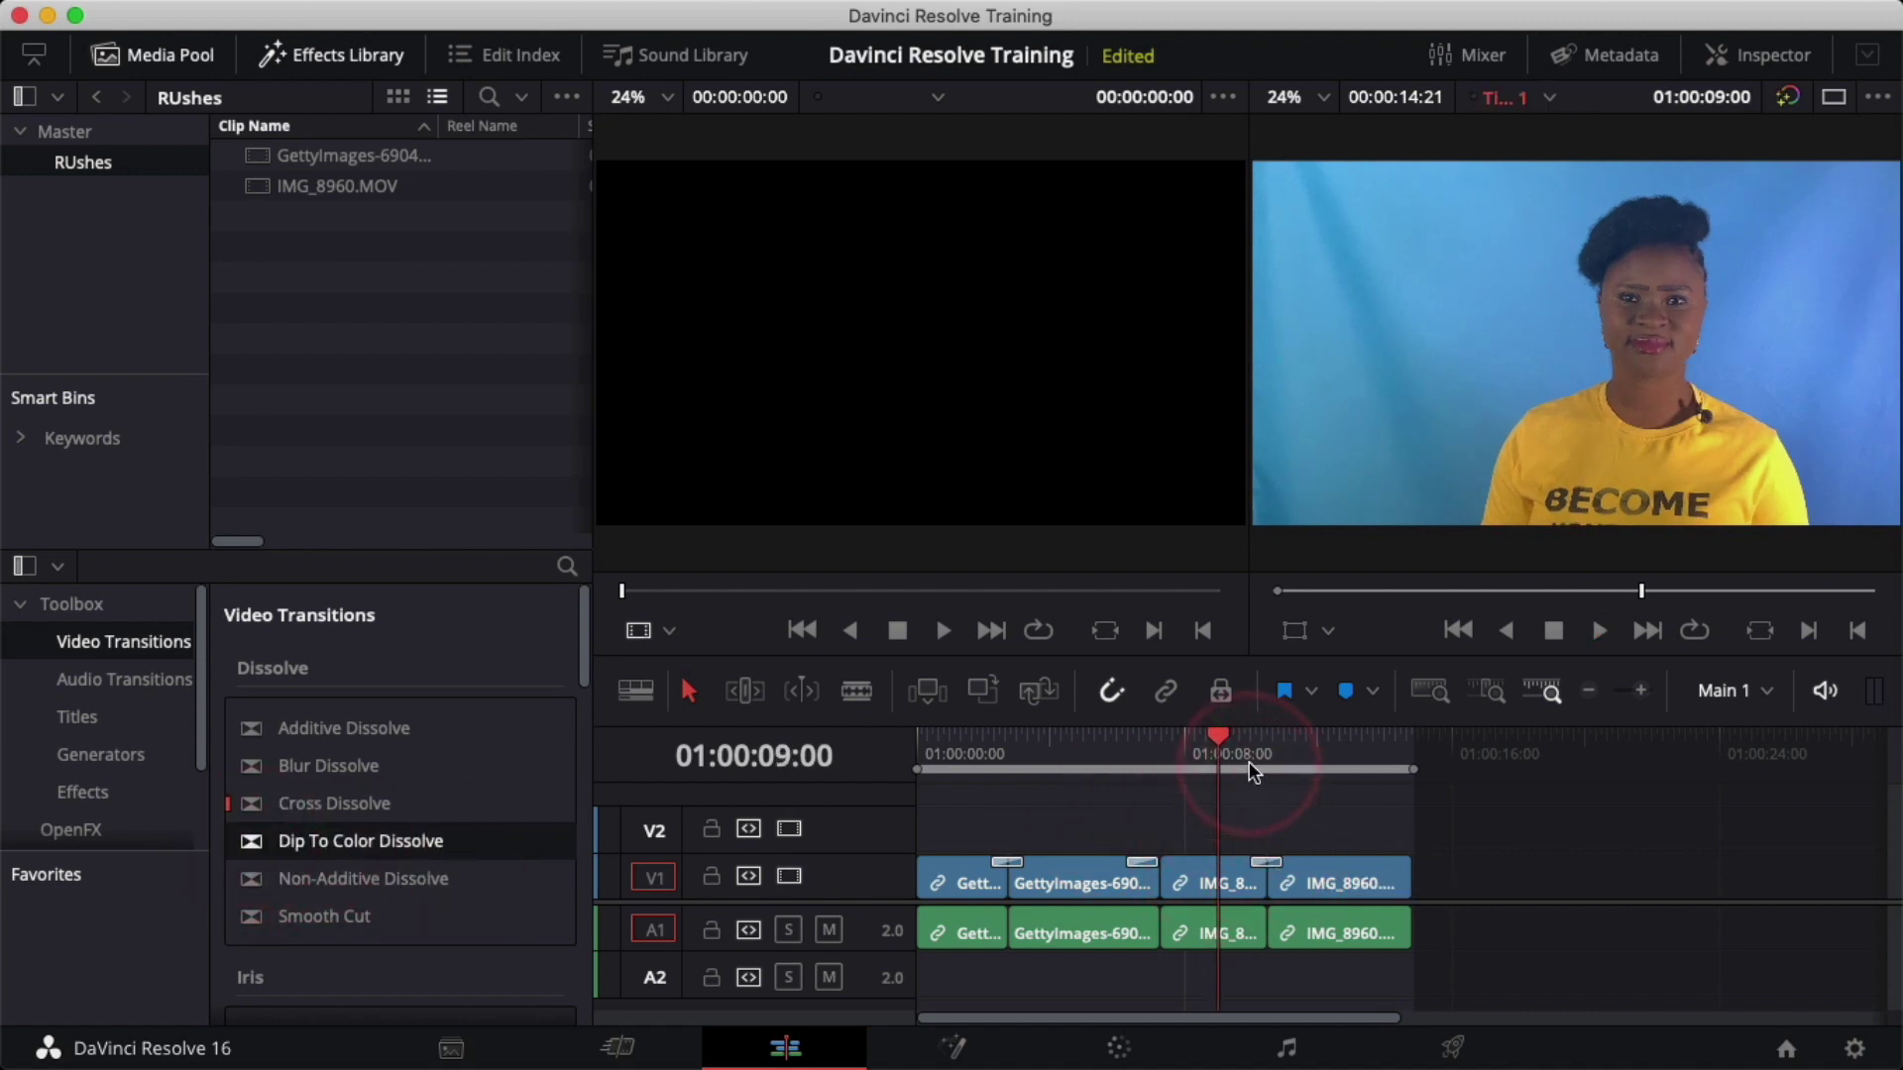
{"action": "left_click", "coordinate": [1250, 761]}
{"action": "key", "text": "space"}
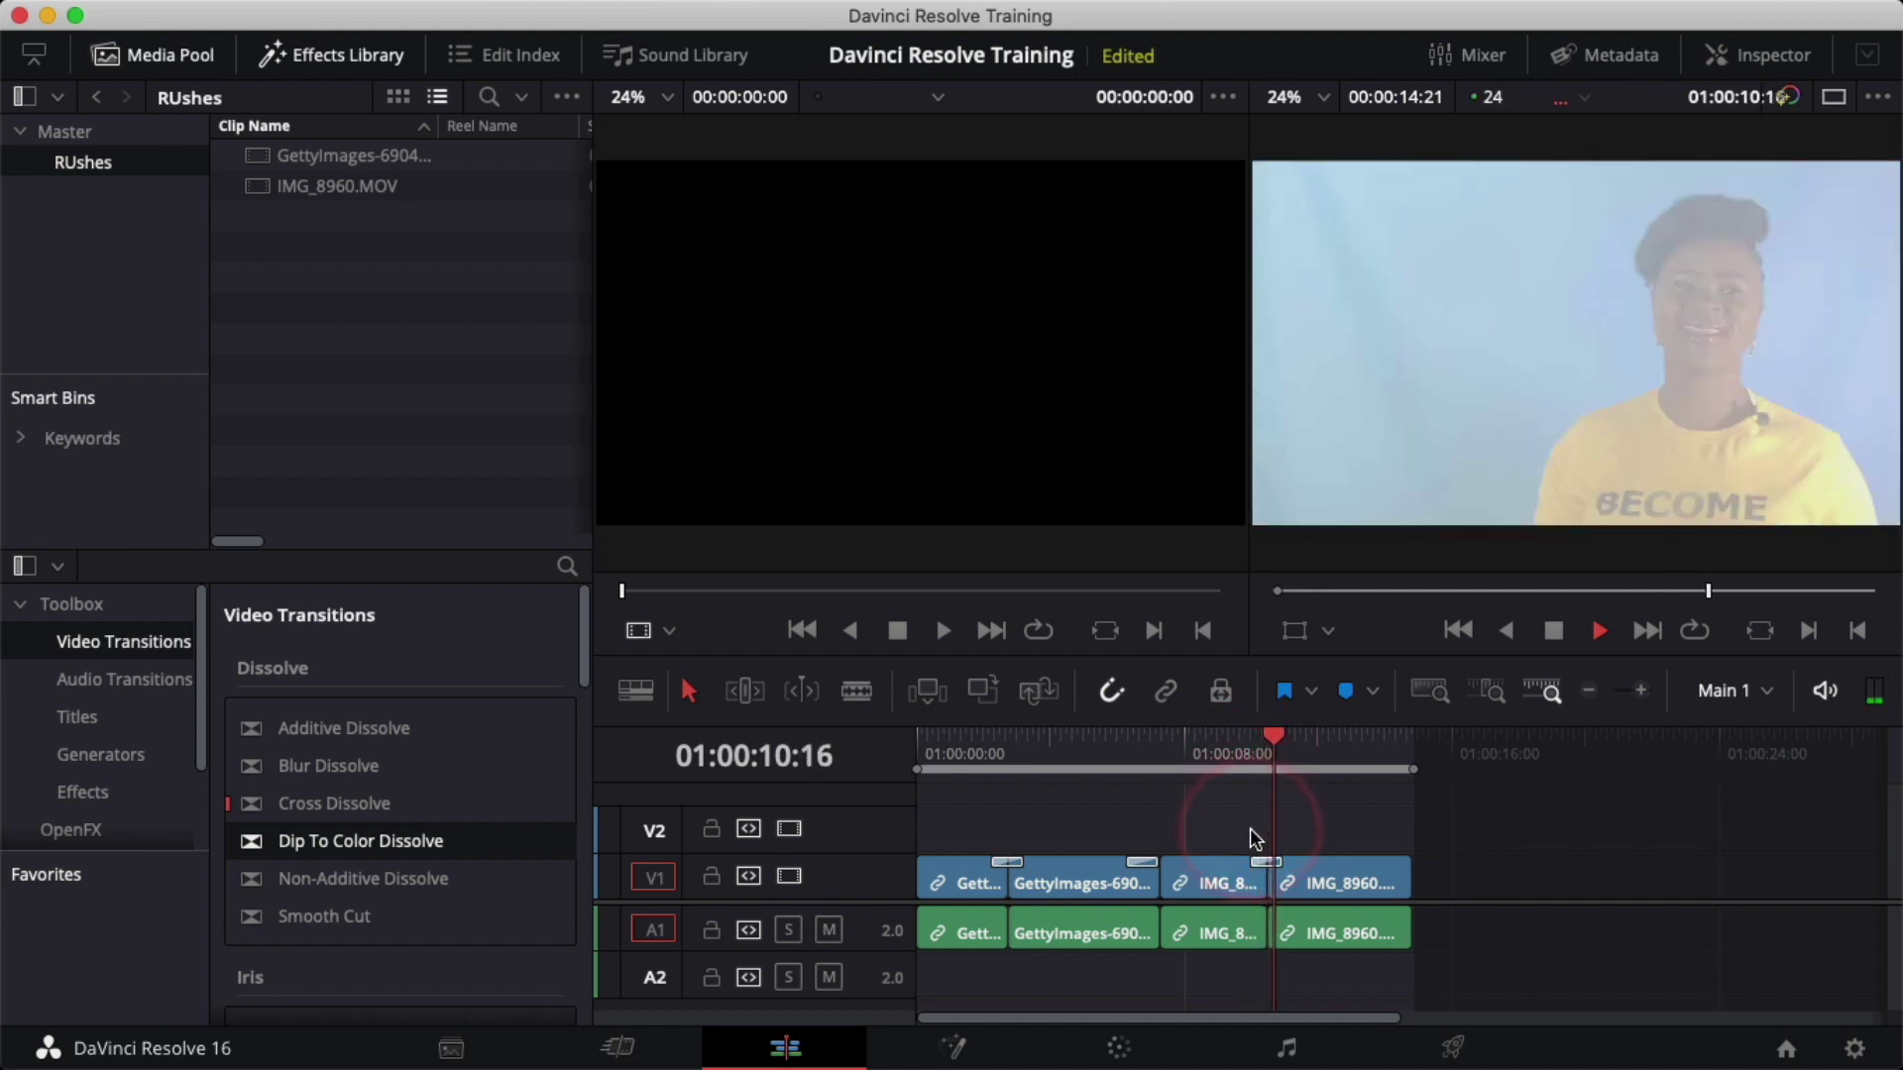
{"action": "key", "text": "space"}
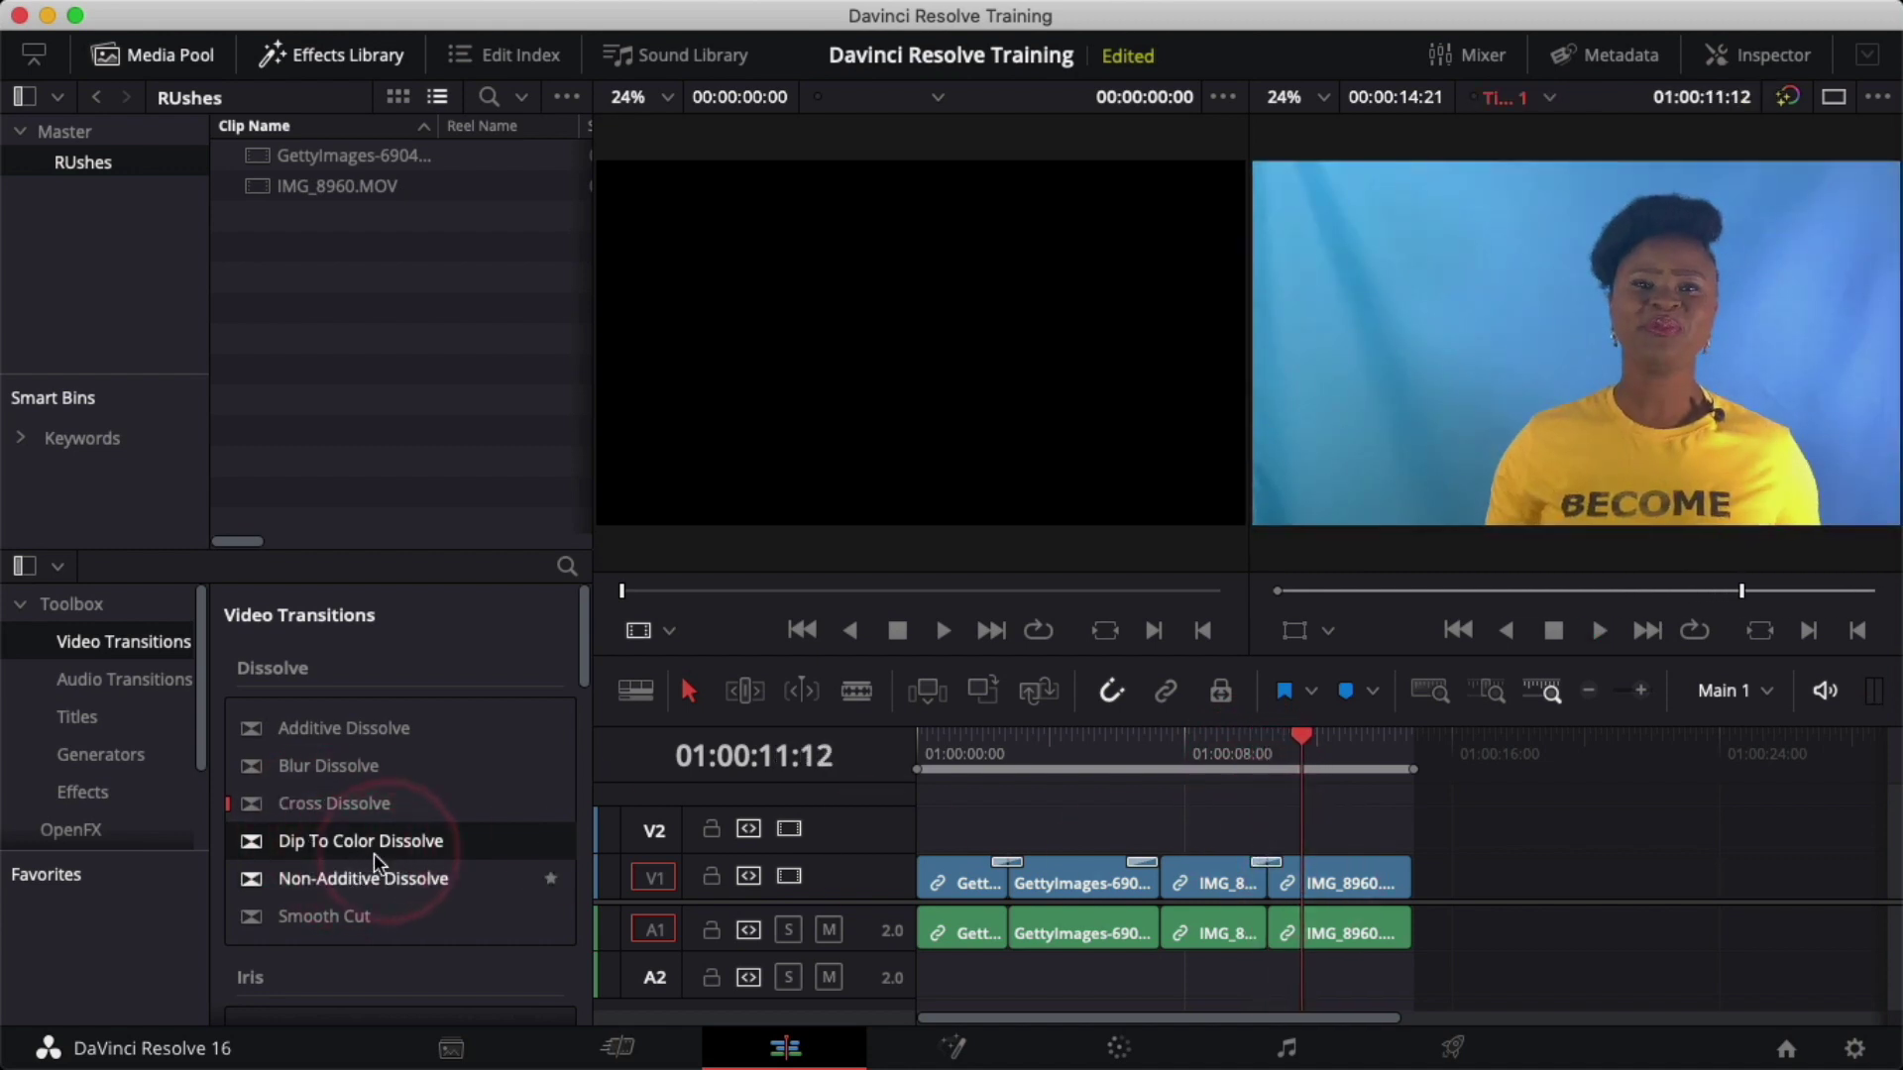
- Try shifting the video of the last IMG_8960.MOV clip along V1, and undo the edits back past the transition at its cut
{"action": "left_click", "coordinate": [1127, 761]}
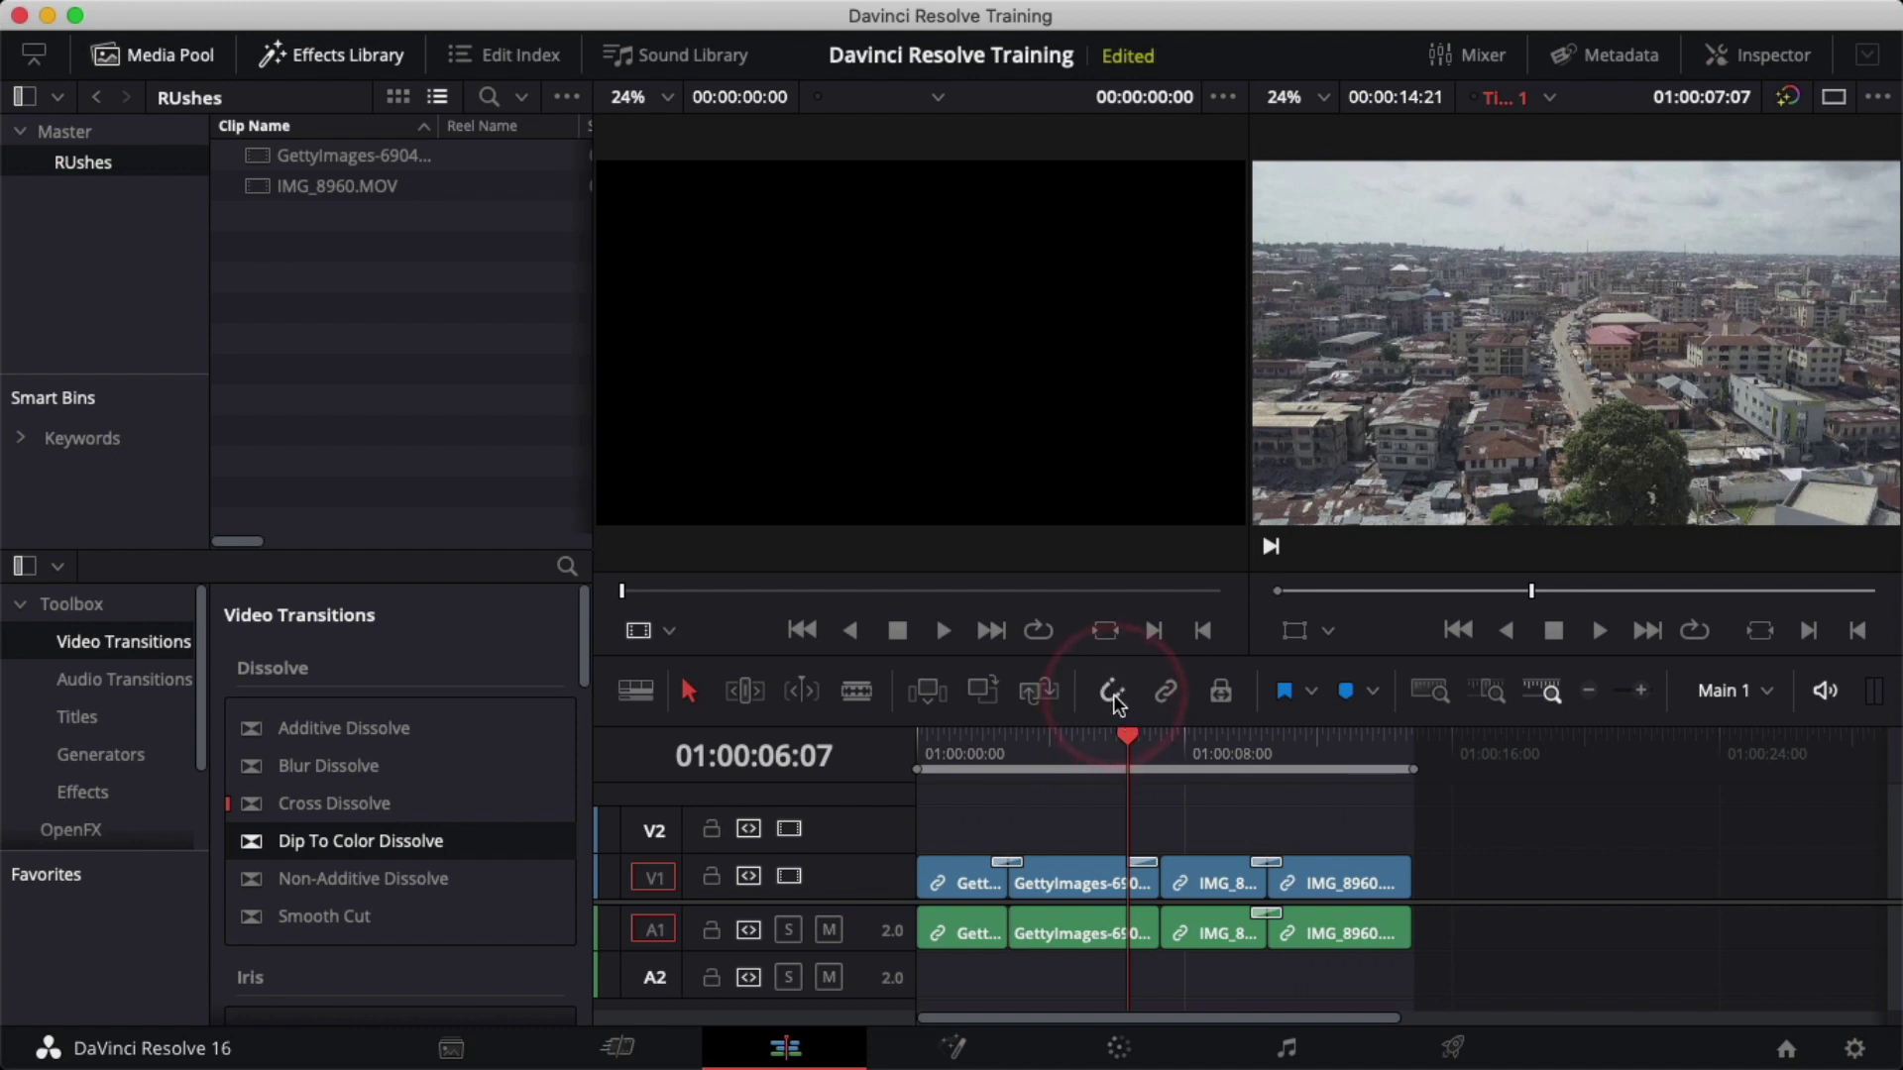
{"action": "mouse_move", "coordinate": [1126, 743]}
{"action": "left_mouse_down"}
{"action": "mouse_move", "coordinate": [1227, 745]}
{"action": "mouse_move", "coordinate": [1116, 755]}
{"action": "left_mouse_up"}
{"action": "mouse_move", "coordinate": [1293, 866]}
{"action": "left_mouse_down"}
{"action": "mouse_move", "coordinate": [1358, 866]}
{"action": "mouse_move", "coordinate": [1282, 866]}
{"action": "mouse_move", "coordinate": [1326, 868]}
{"action": "left_mouse_up"}
{"action": "left_click", "coordinate": [1110, 691]}
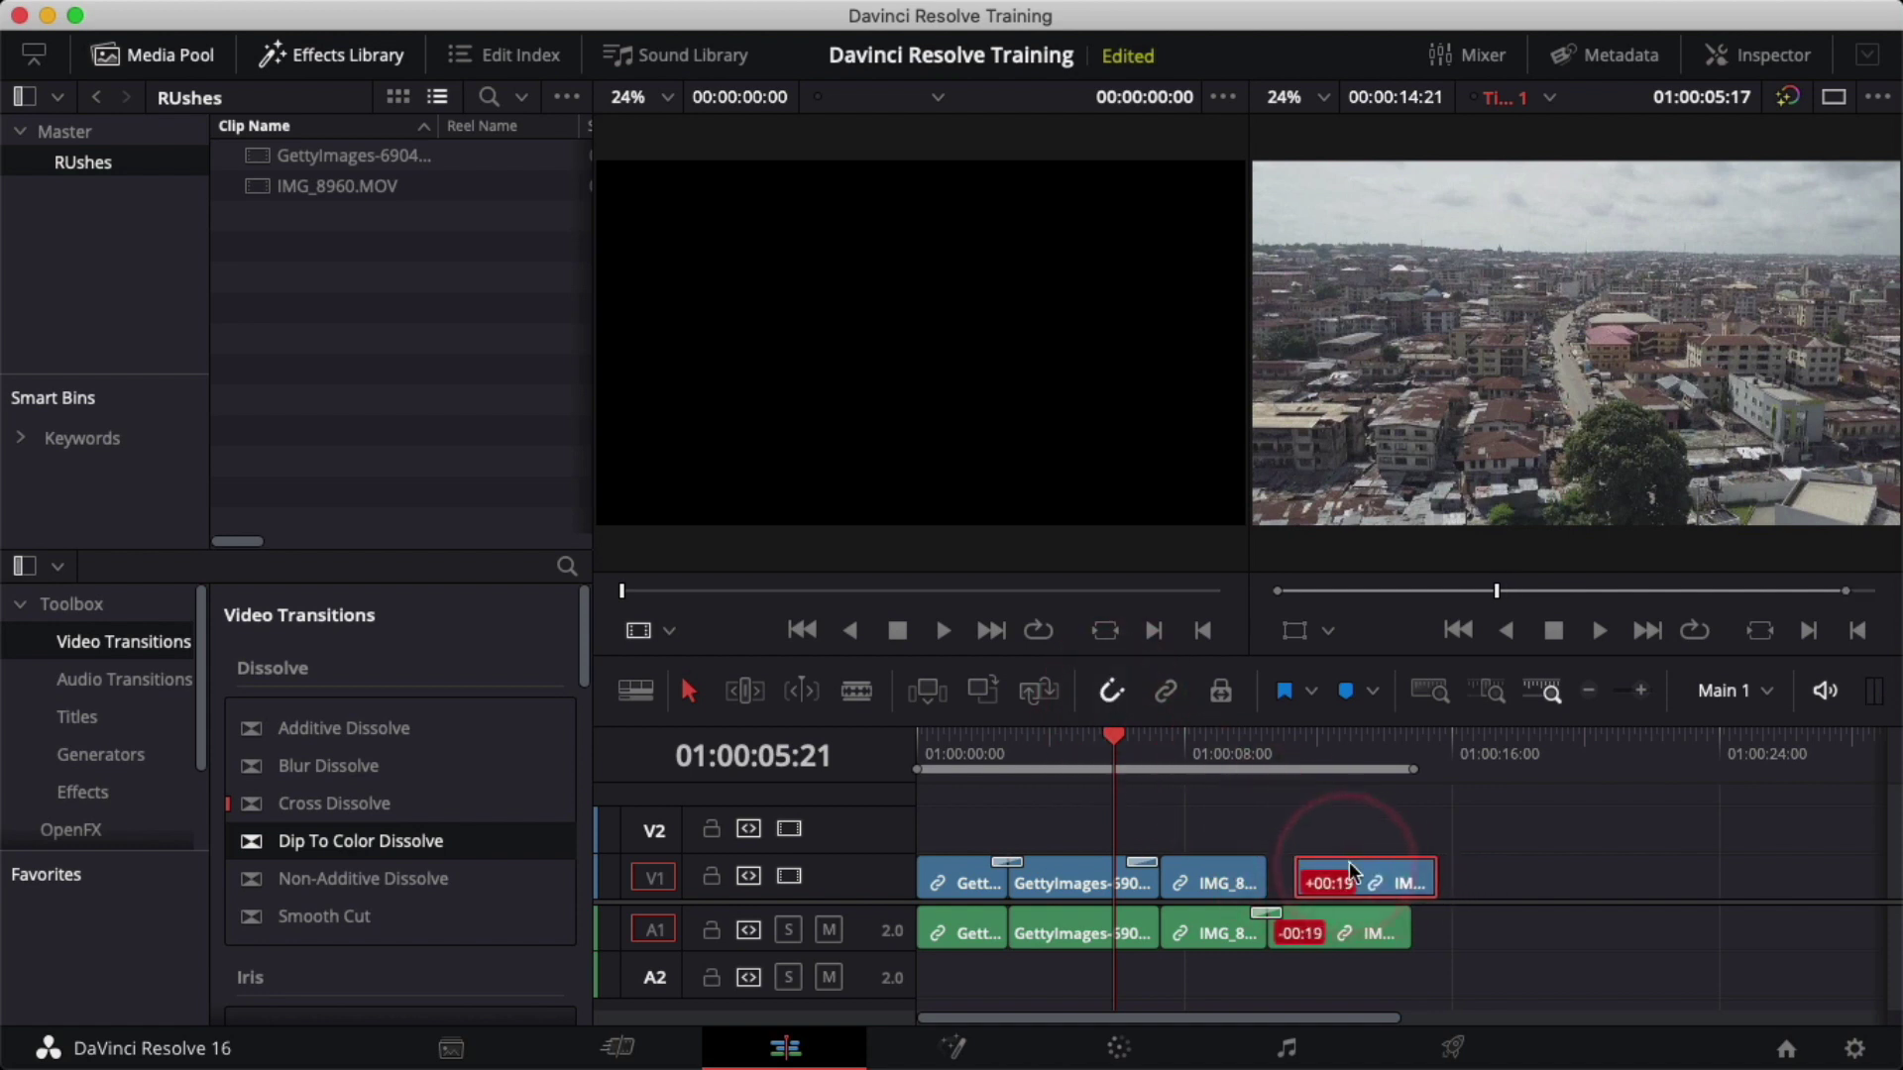
{"action": "left_click_drag", "start_coordinate": [1404, 866], "coordinate": [1307, 858]}
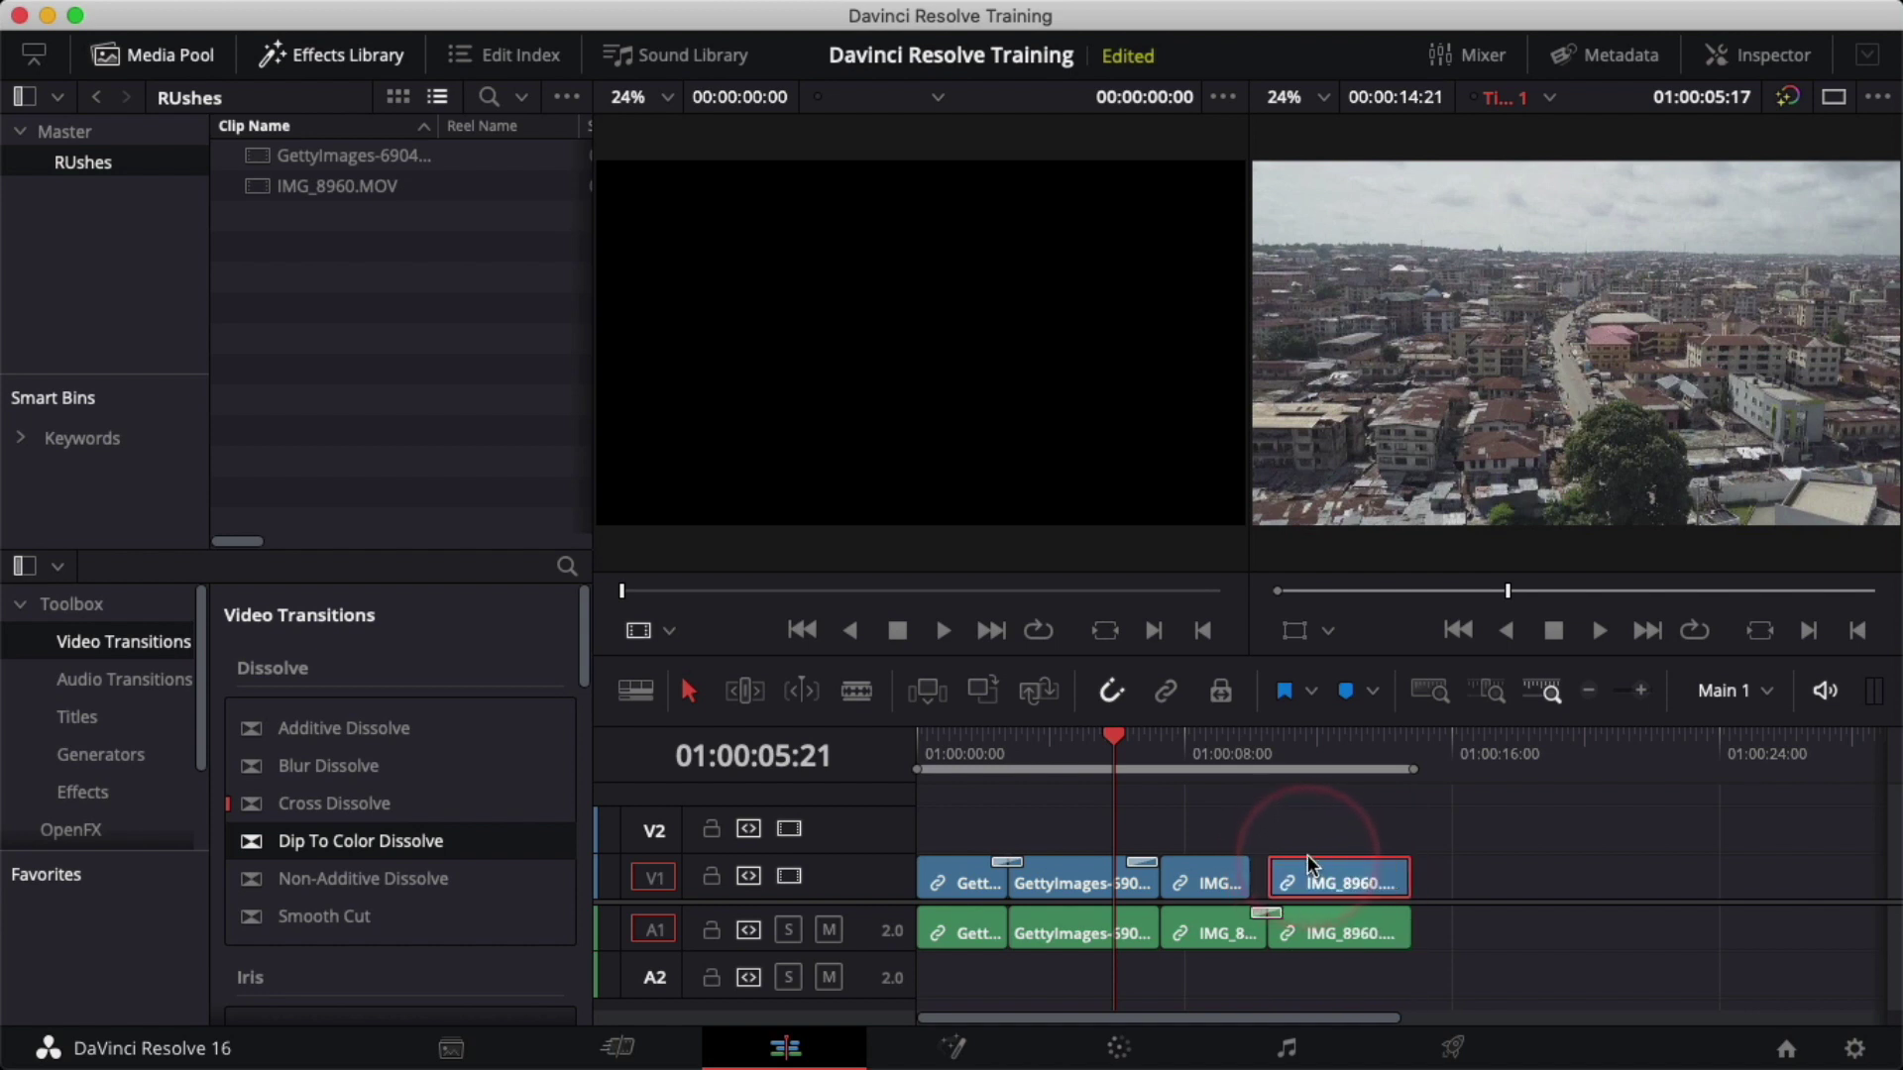
{"action": "key", "text": "super+z"}
{"action": "key", "text": "super+z"}
{"action": "key", "text": "super+z"}
{"action": "key", "text": "super+z"}
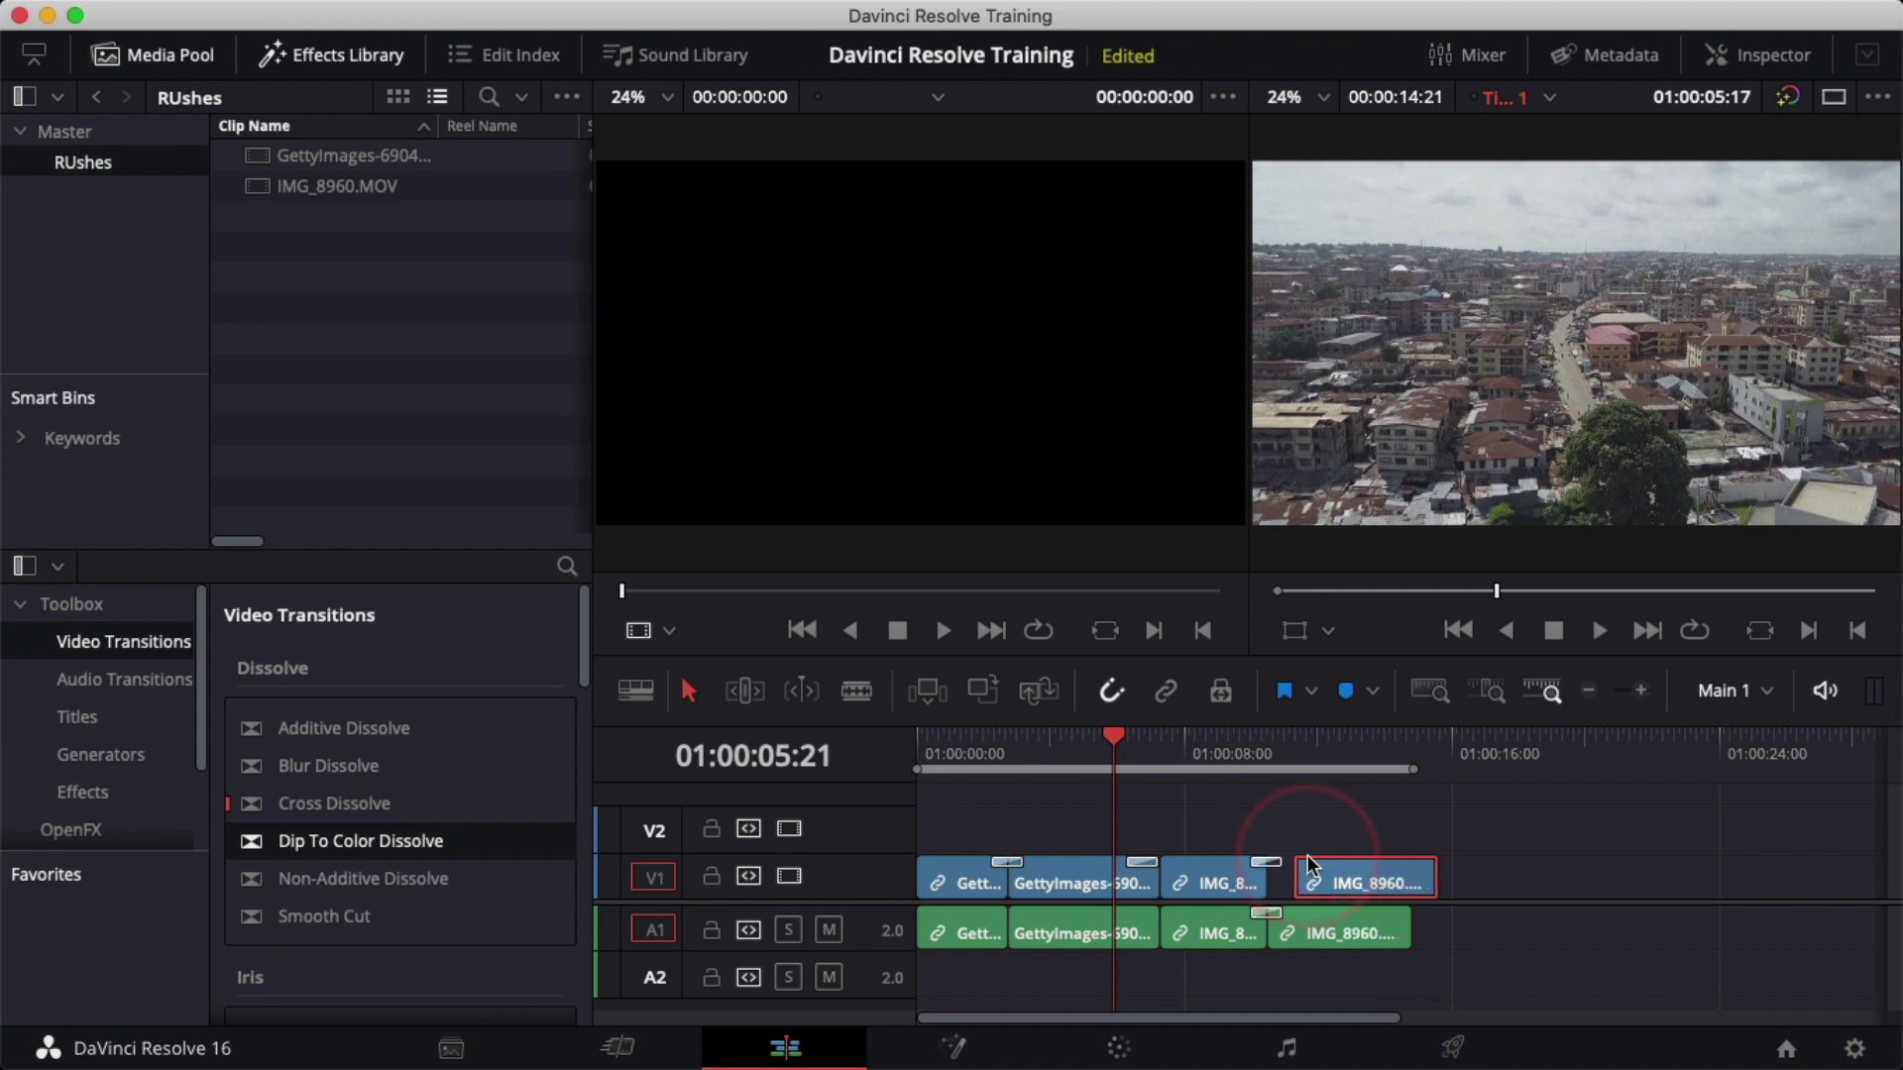
{"action": "key", "text": "super+z"}
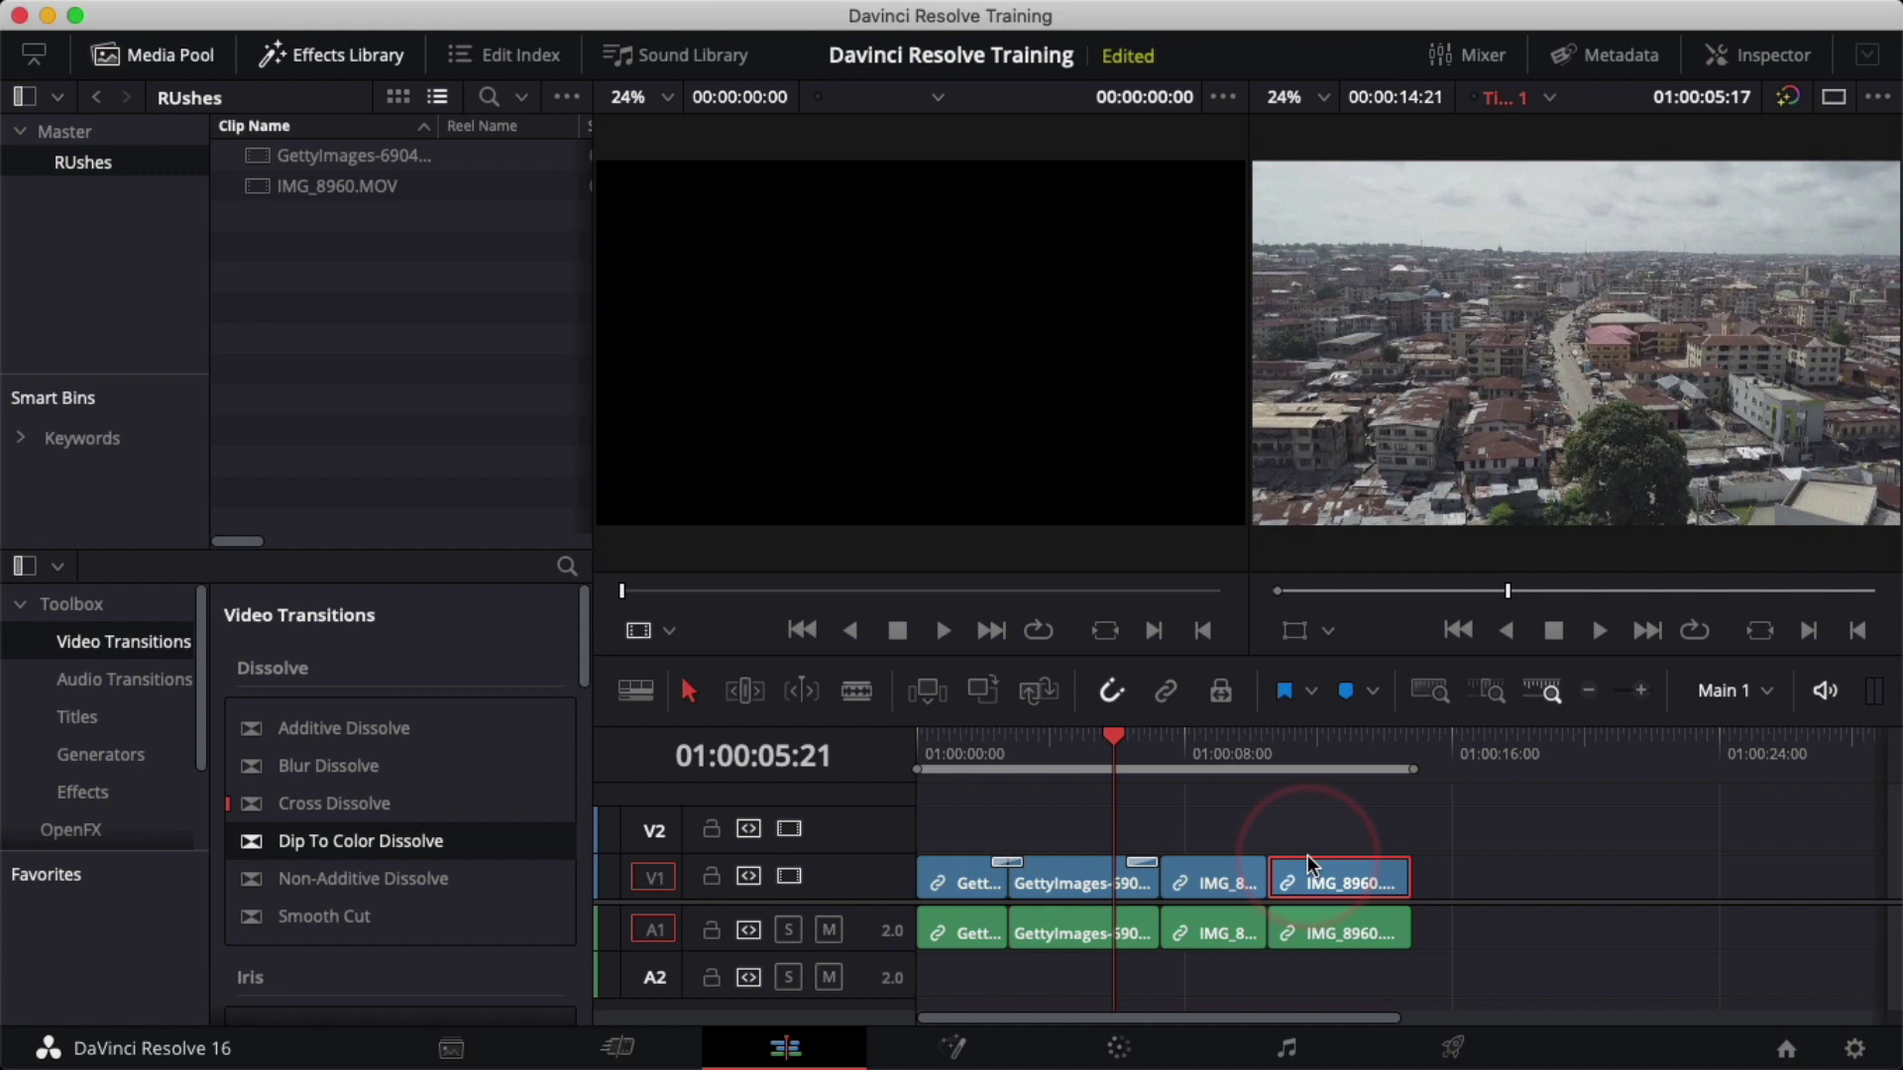
- Add the default video and audio transitions at the cut between the two IMG_8960.MOV clips, and place the playhead at 01:00:10:00
{"action": "key", "text": "super+t"}
{"action": "left_click_drag", "start_coordinate": [1123, 735], "coordinate": [1234, 721]}
{"action": "left_click", "coordinate": [1021, 795]}
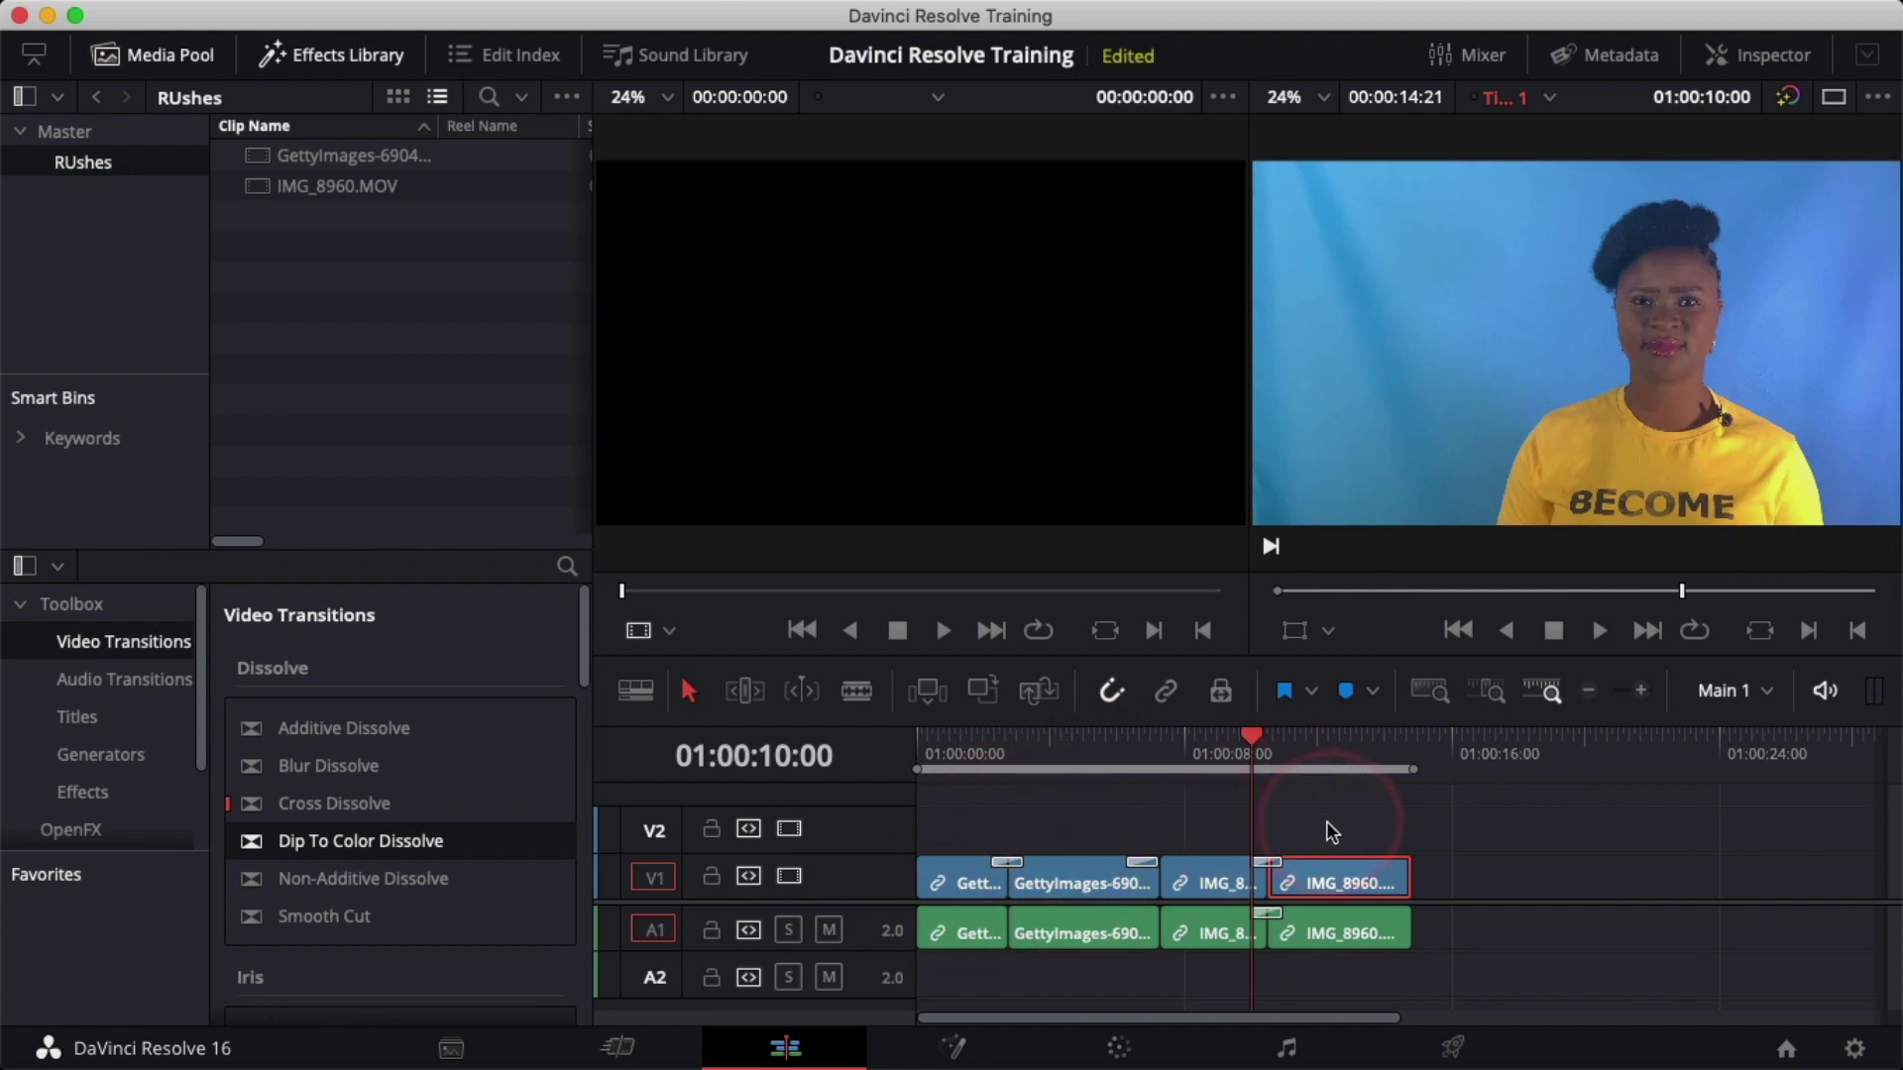
- Open the Deliver page and name the render file "Davinci Resolve Training"
{"action": "left_click", "coordinate": [1452, 1046]}
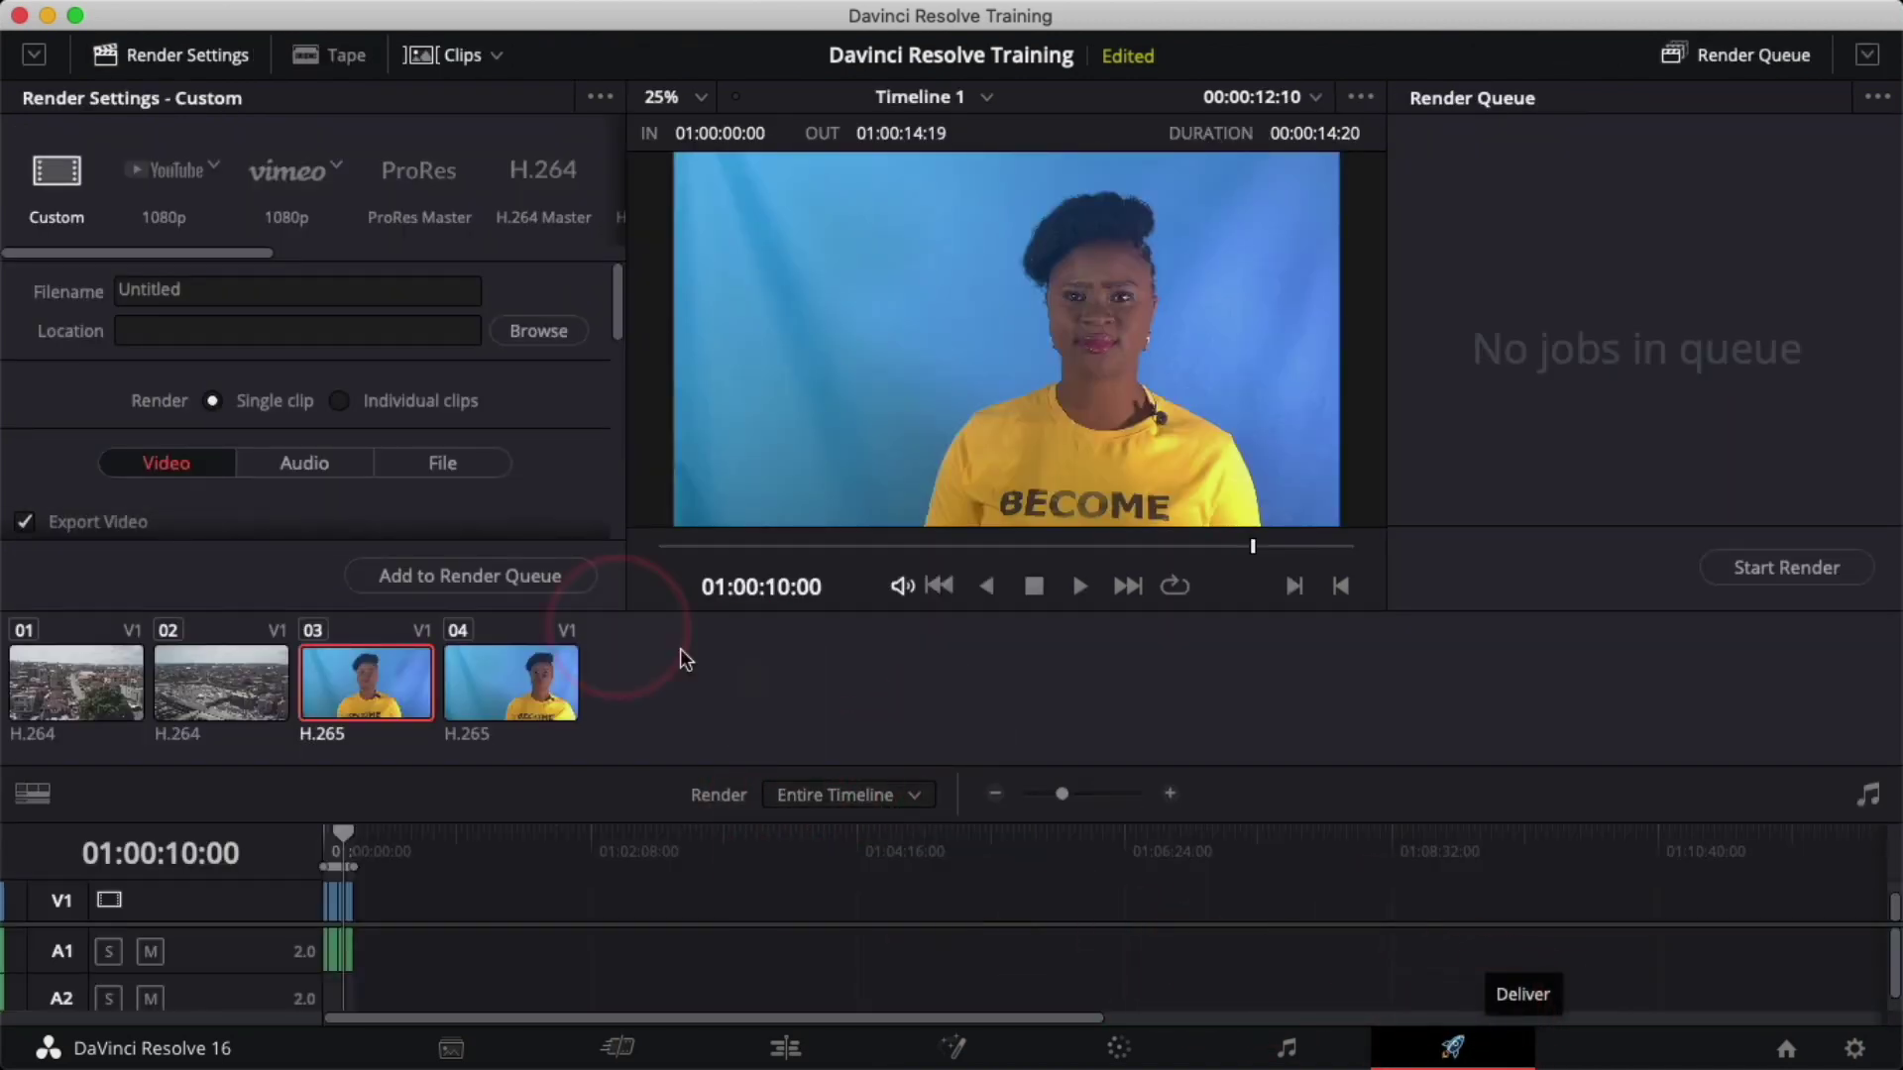
{"action": "double_click", "coordinate": [198, 293]}
{"action": "type", "text": "Davinci Res"}
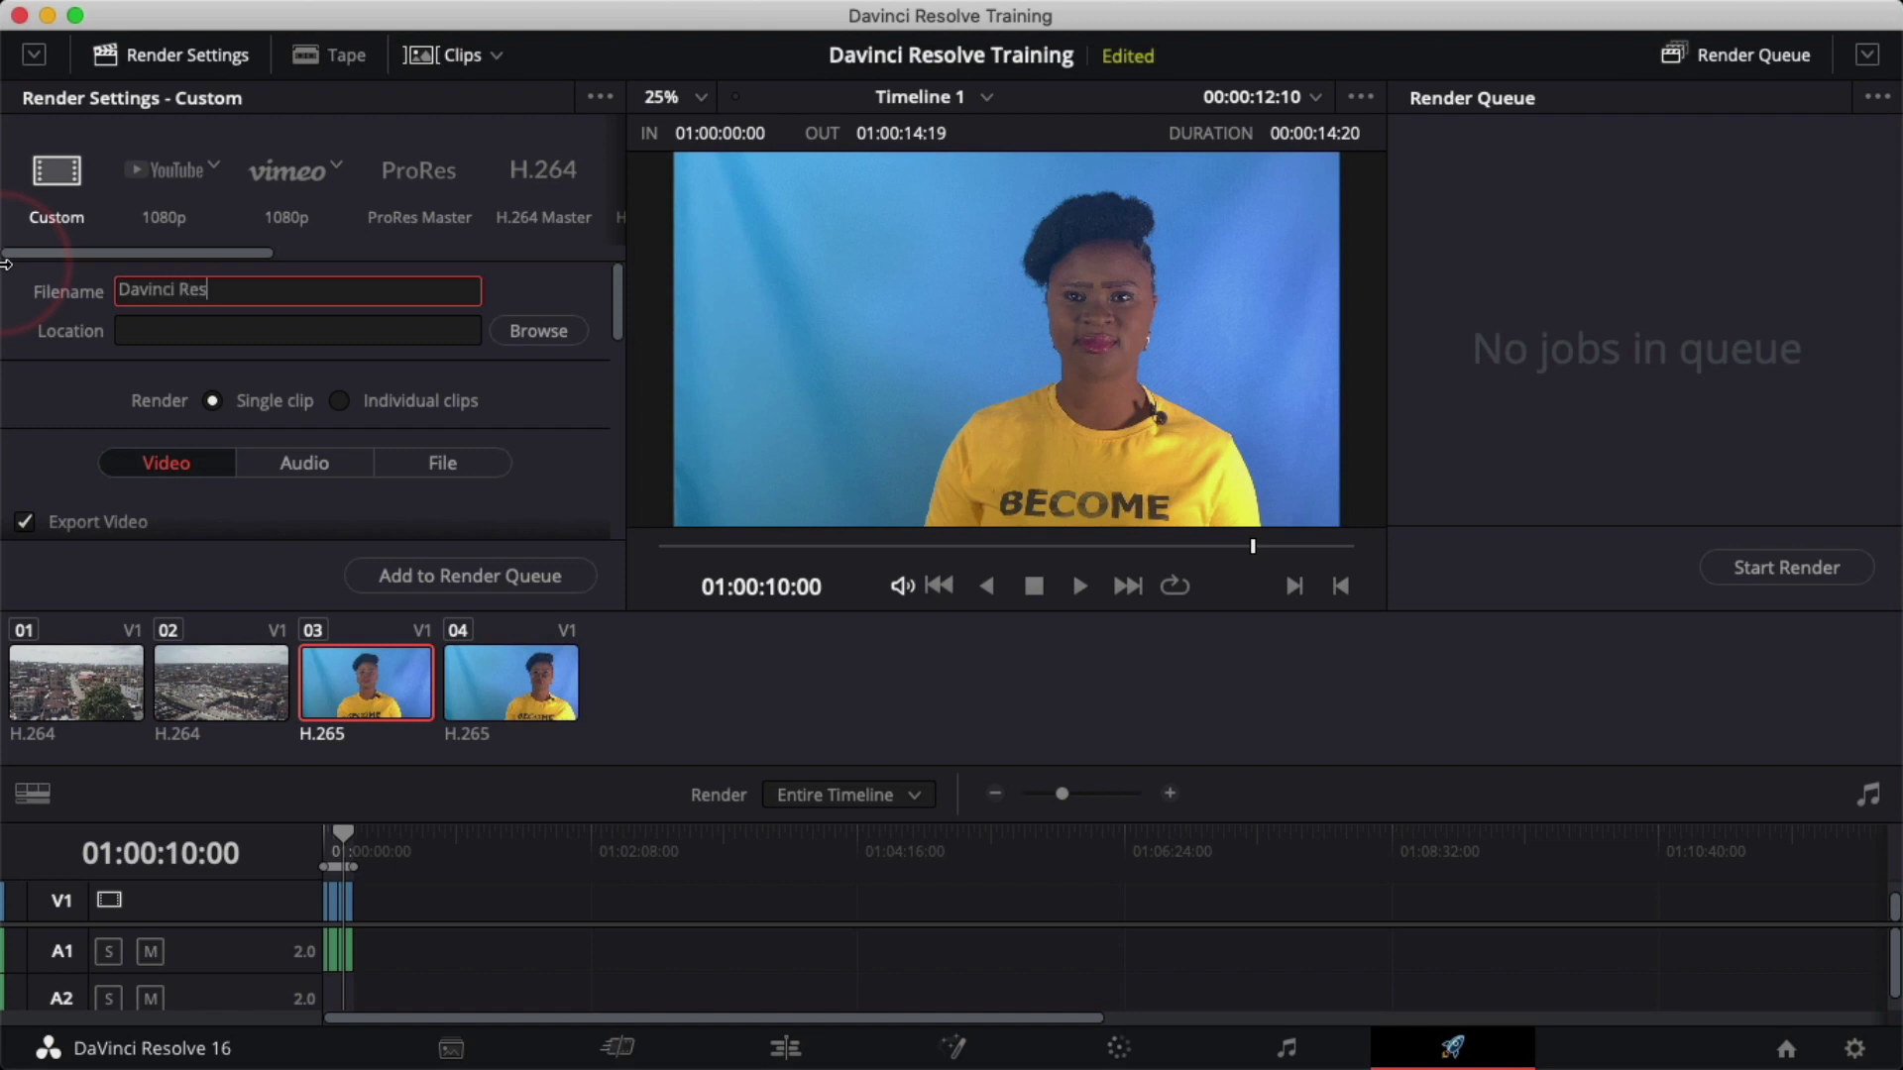
{"action": "type", "text": "olve Training"}
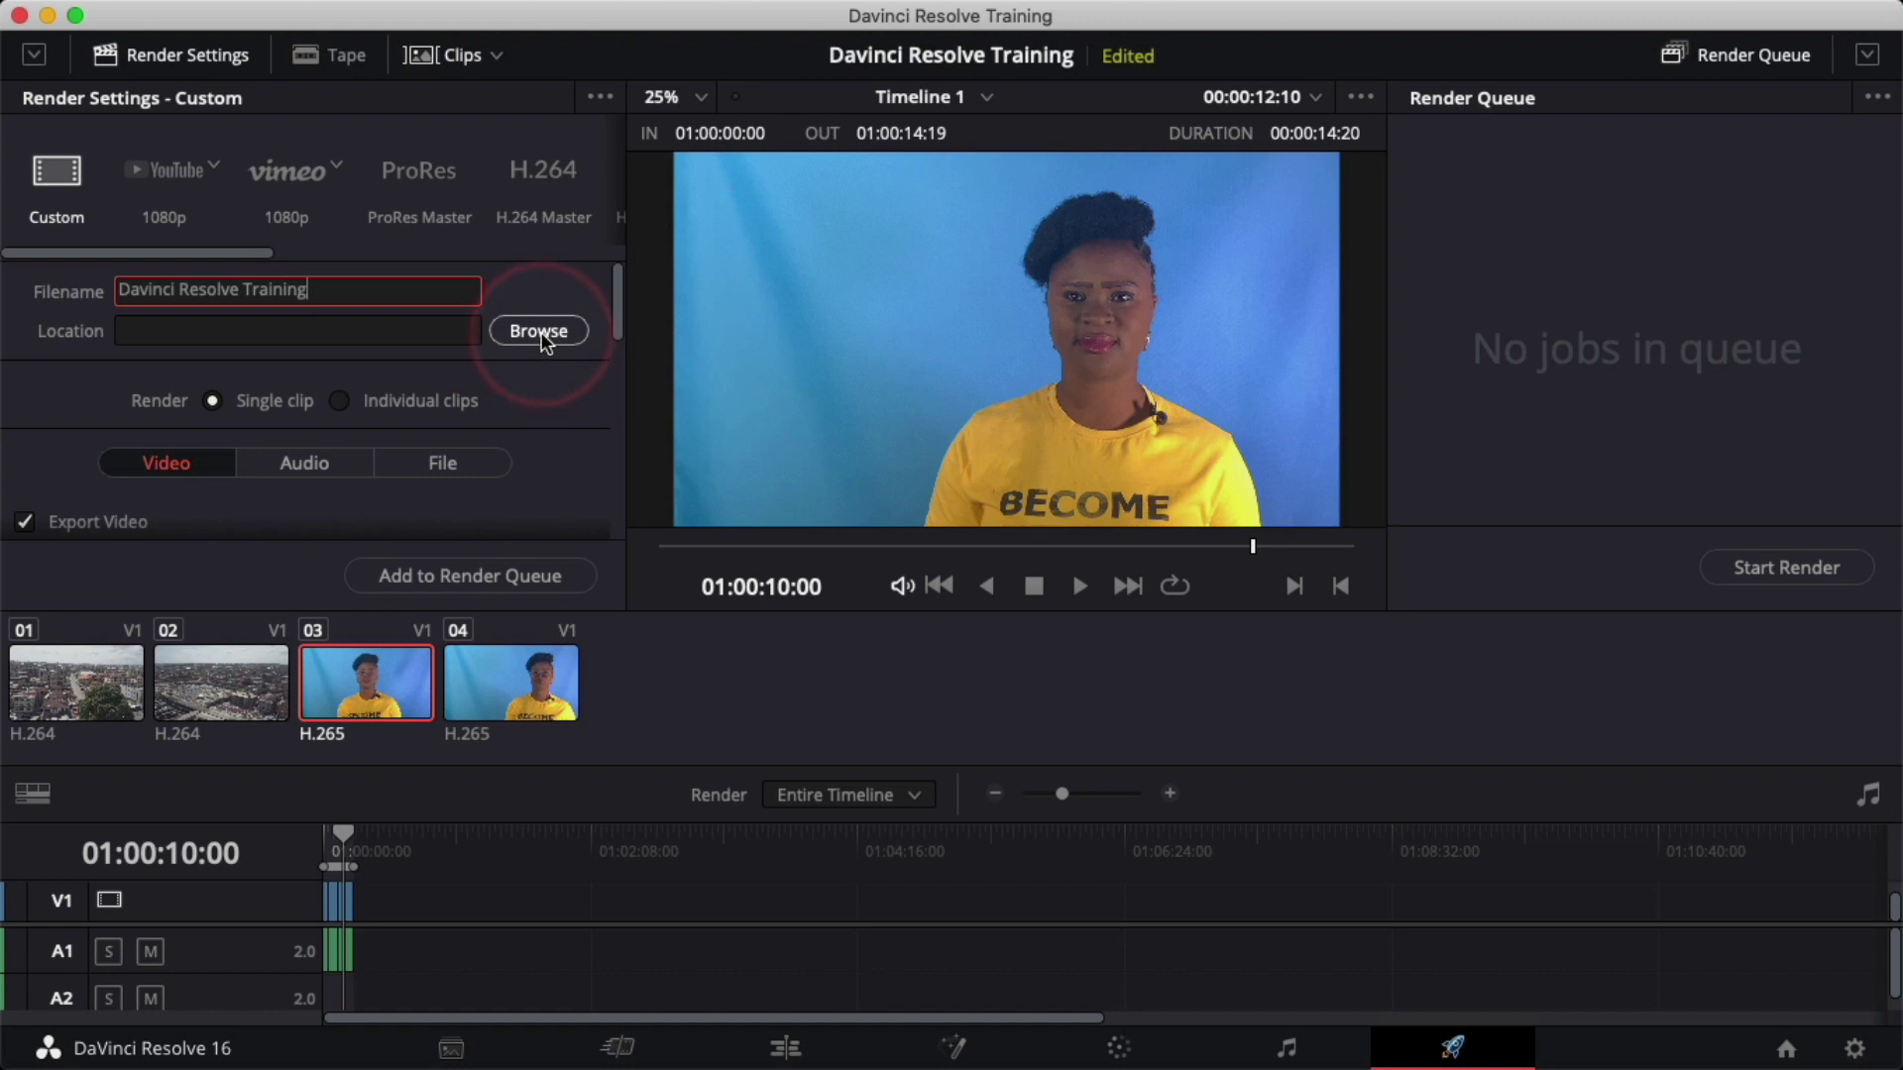
- Set the render location to the EXPORT folder on the LaCie drive
{"action": "left_click", "coordinate": [541, 331]}
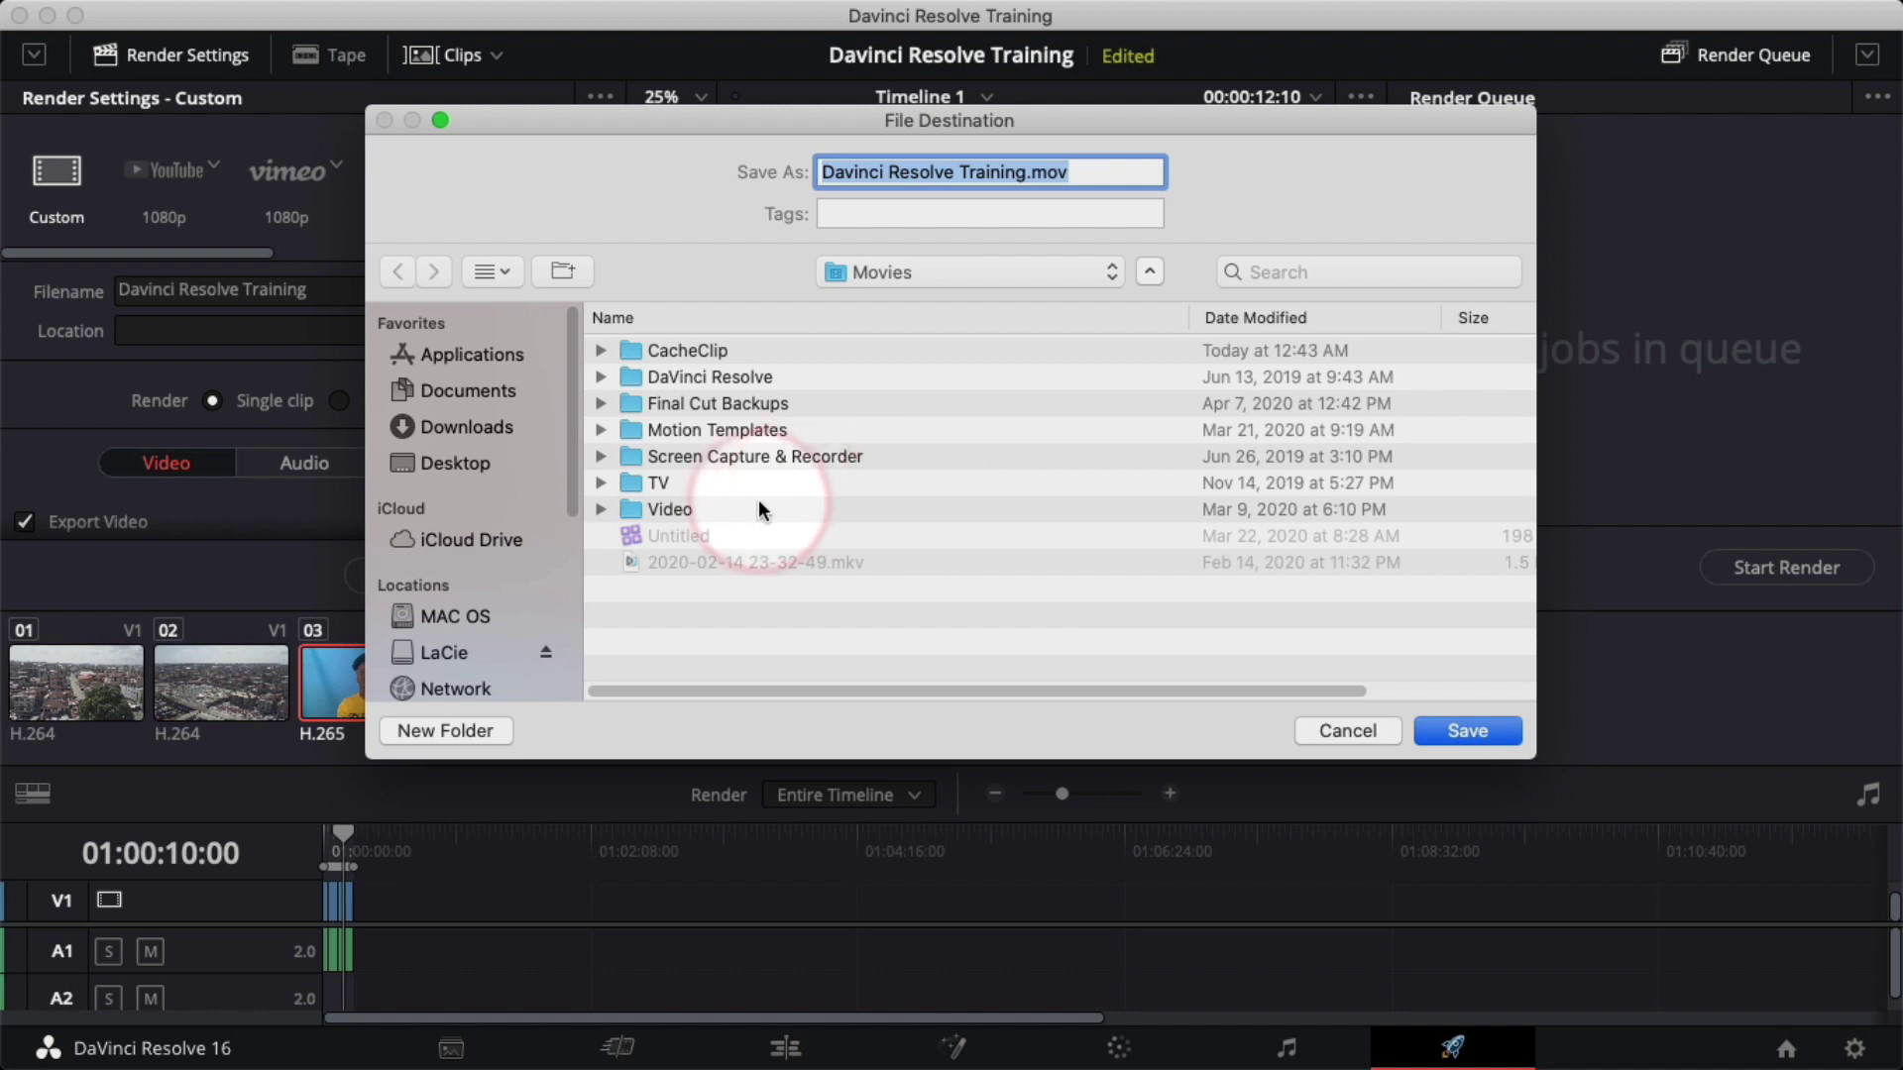
{"action": "left_click", "coordinate": [454, 653]}
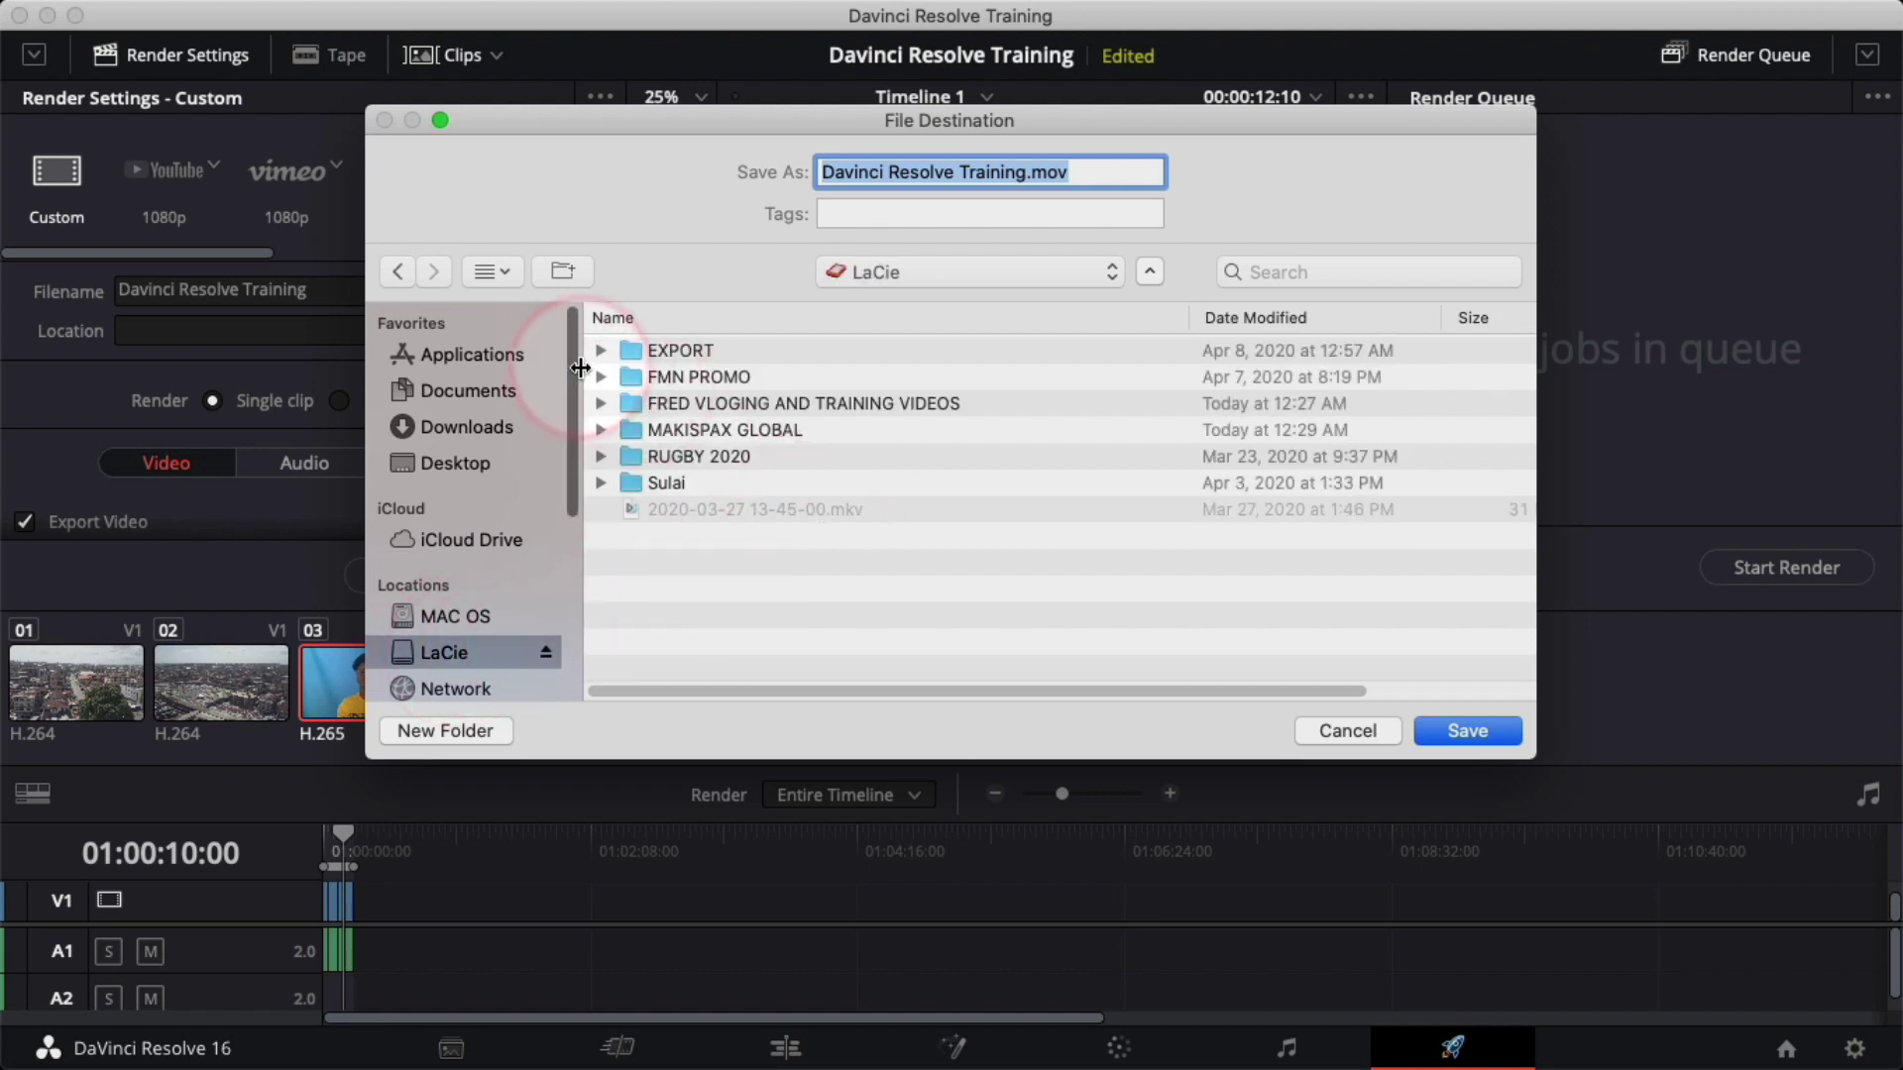
{"action": "double_click", "coordinate": [635, 352]}
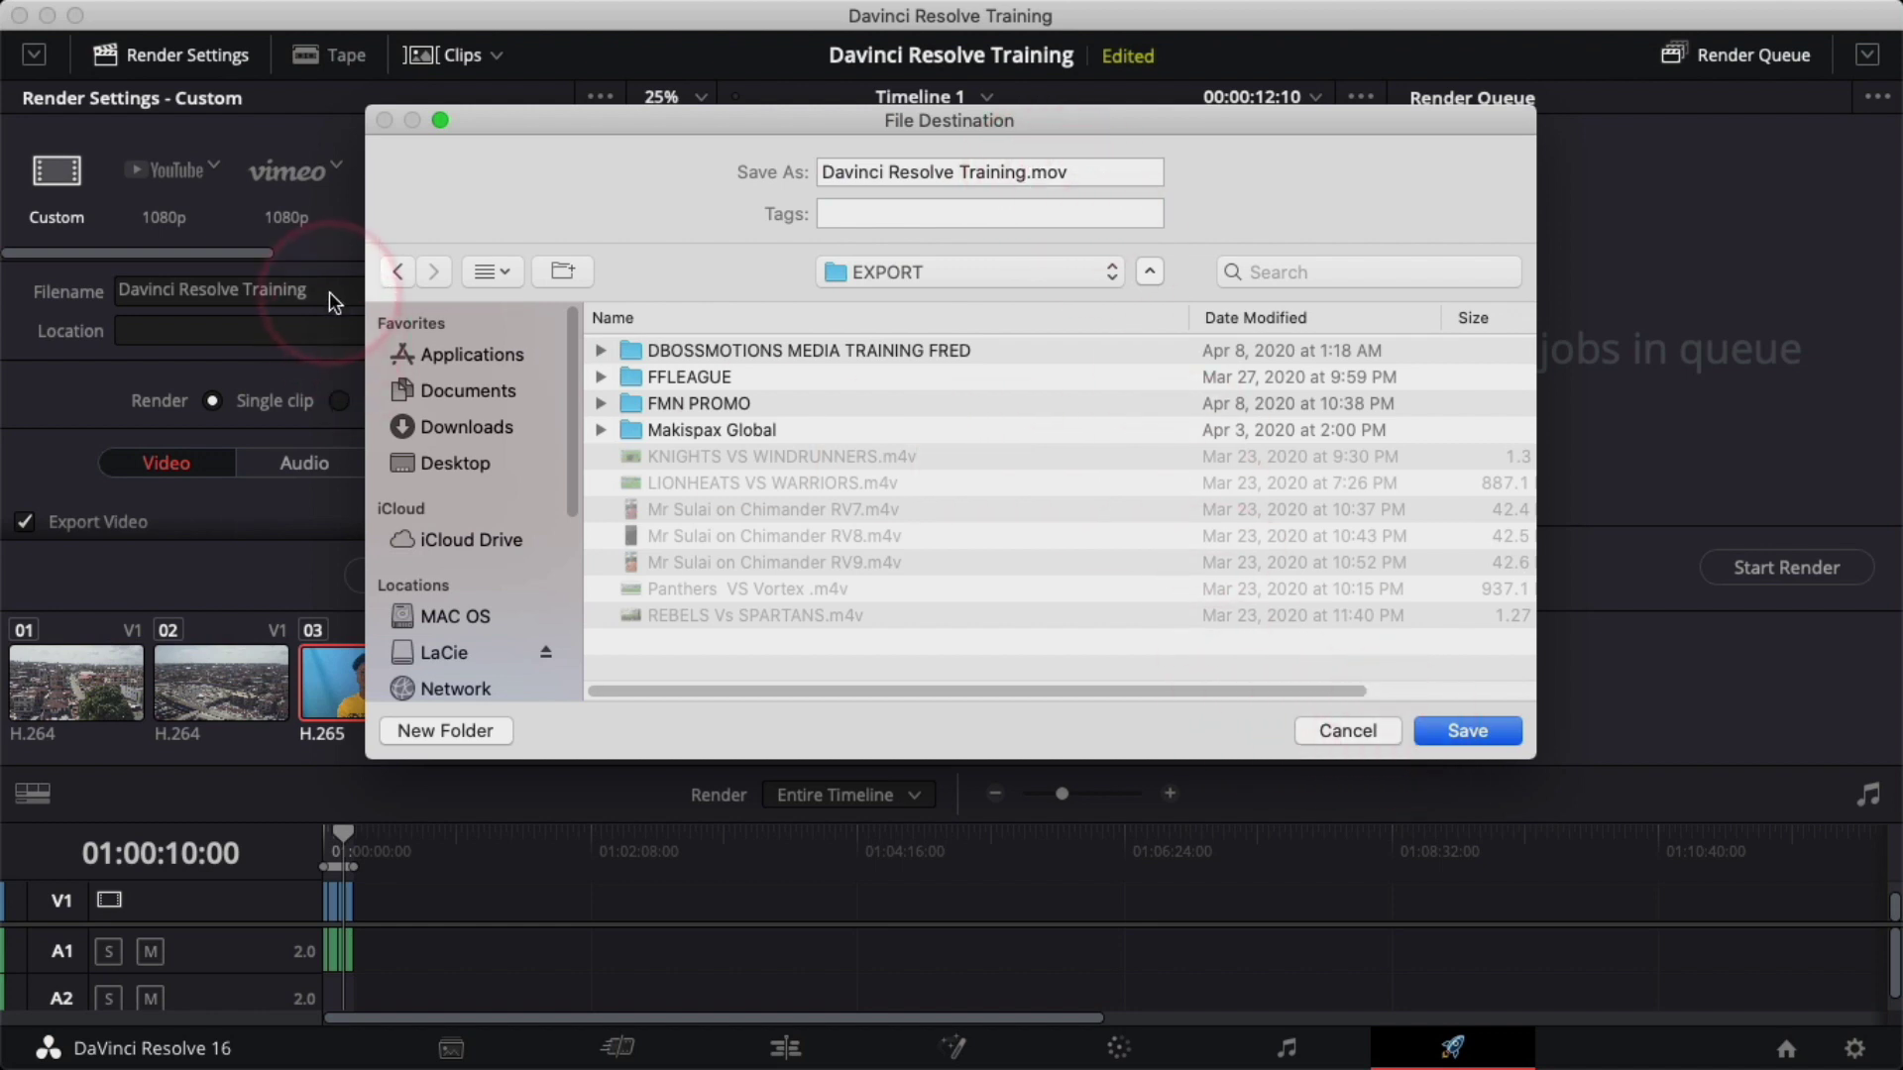
{"action": "left_click", "coordinate": [1453, 730]}
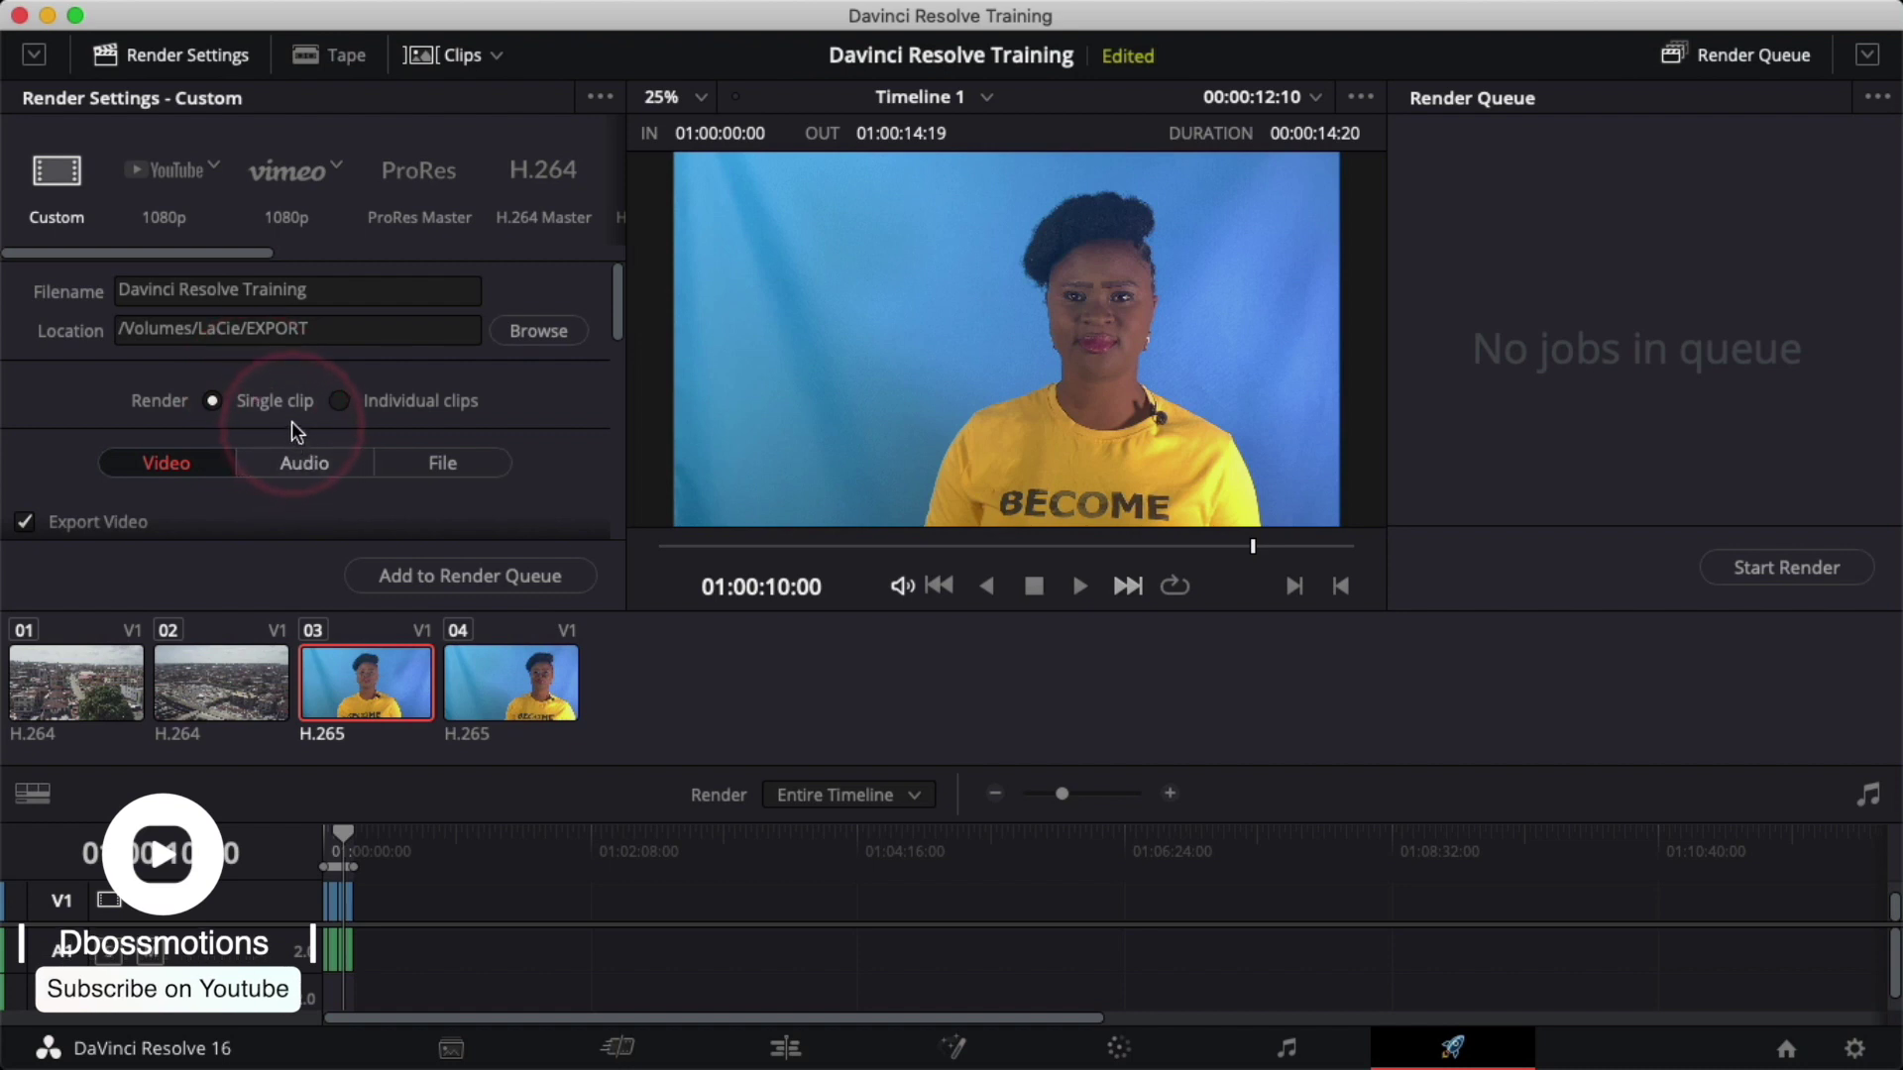
- Set the video export format to MP4
{"action": "scroll", "coordinate": [284, 398], "scroll_direction": "down", "scroll_amount": 3}
{"action": "scroll", "coordinate": [149, 401], "scroll_direction": "down", "scroll_amount": 4}
{"action": "scroll", "coordinate": [206, 388], "scroll_direction": "up", "scroll_amount": 2}
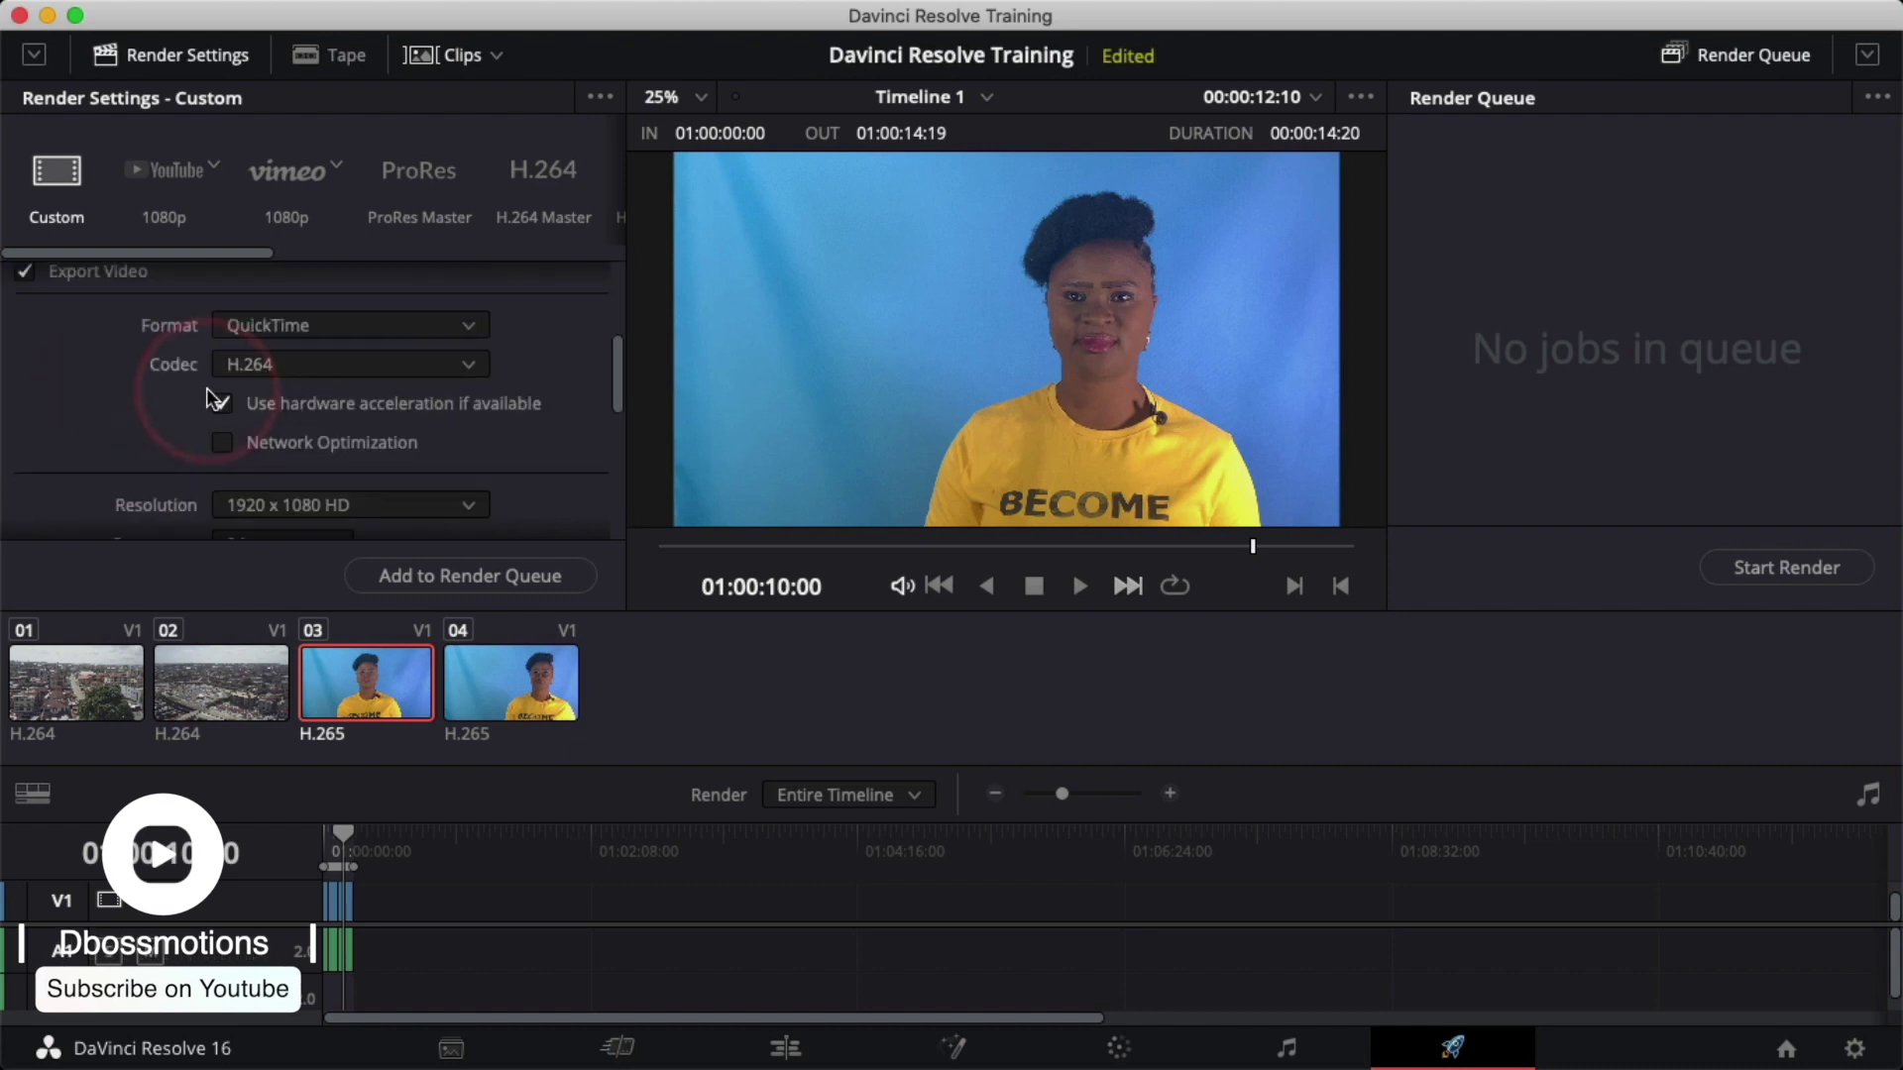
{"action": "left_click", "coordinate": [398, 327]}
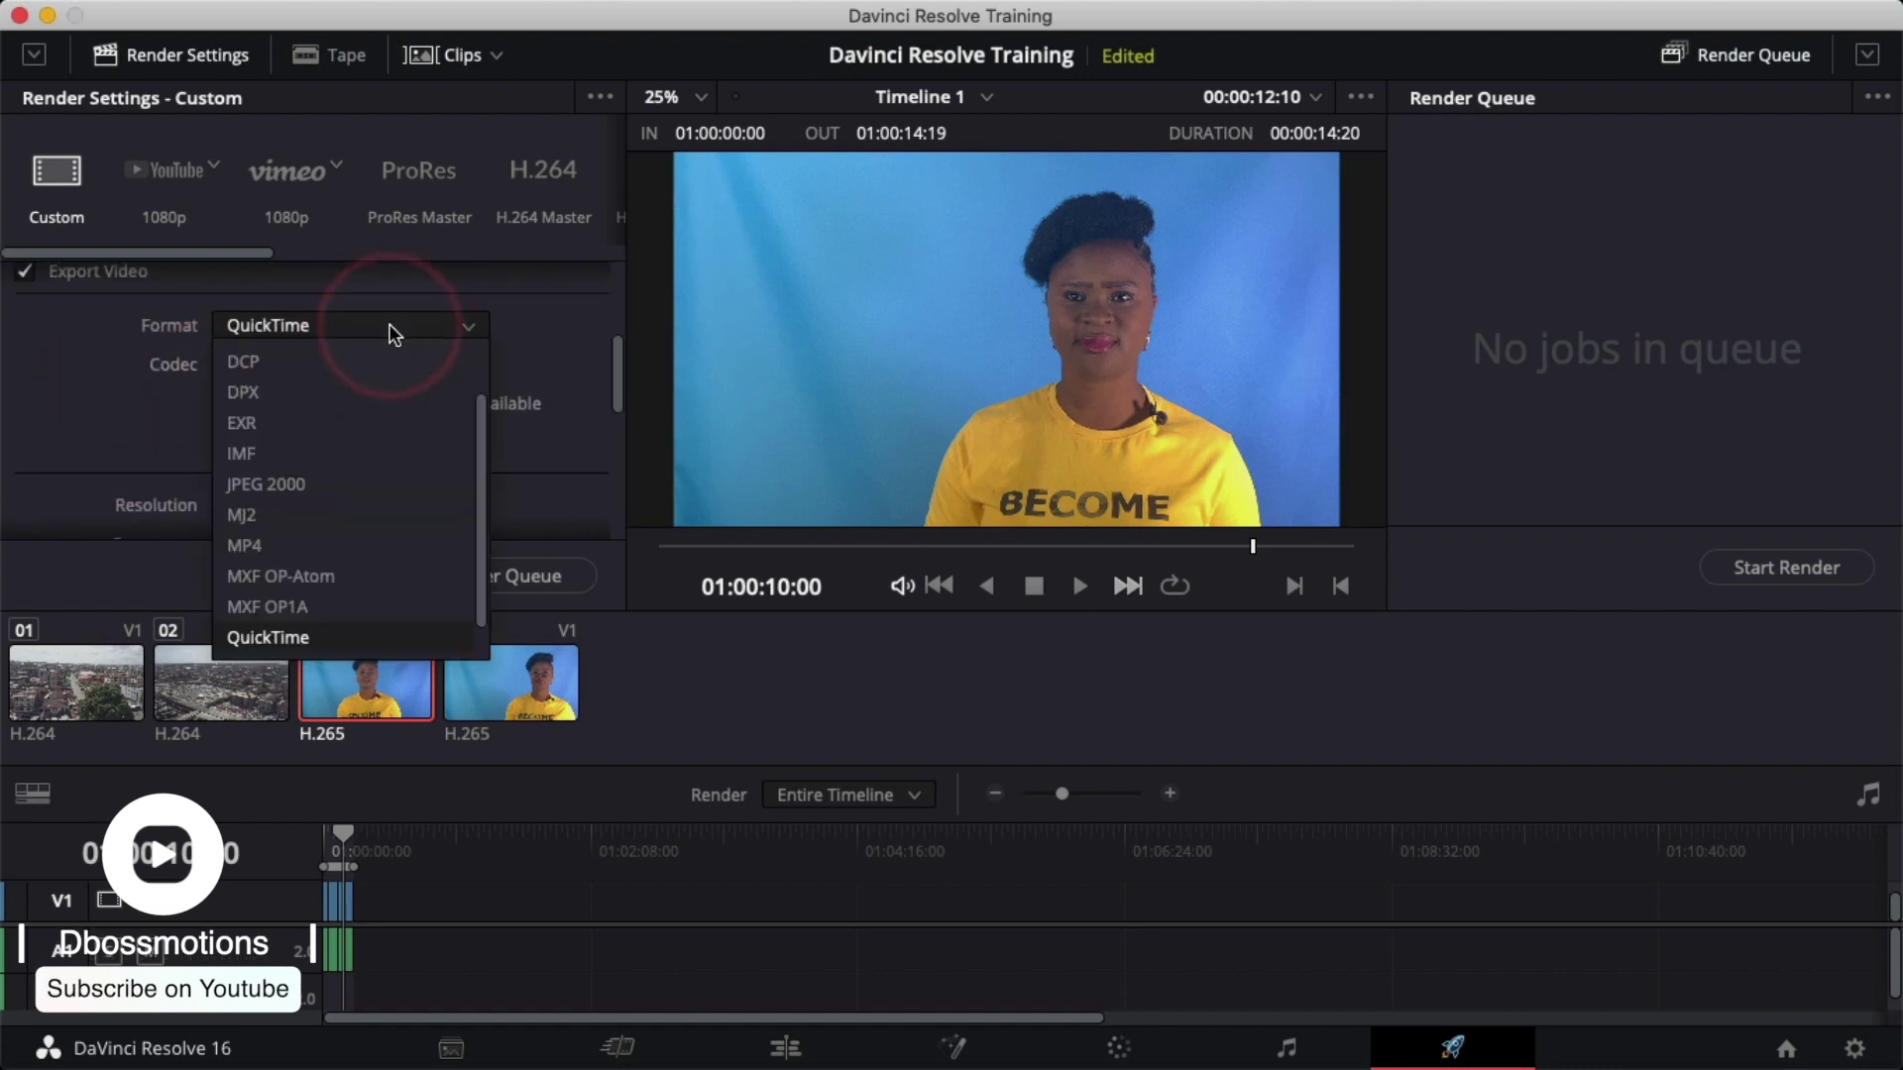
{"action": "scroll", "coordinate": [353, 490], "scroll_direction": "down", "scroll_amount": 1}
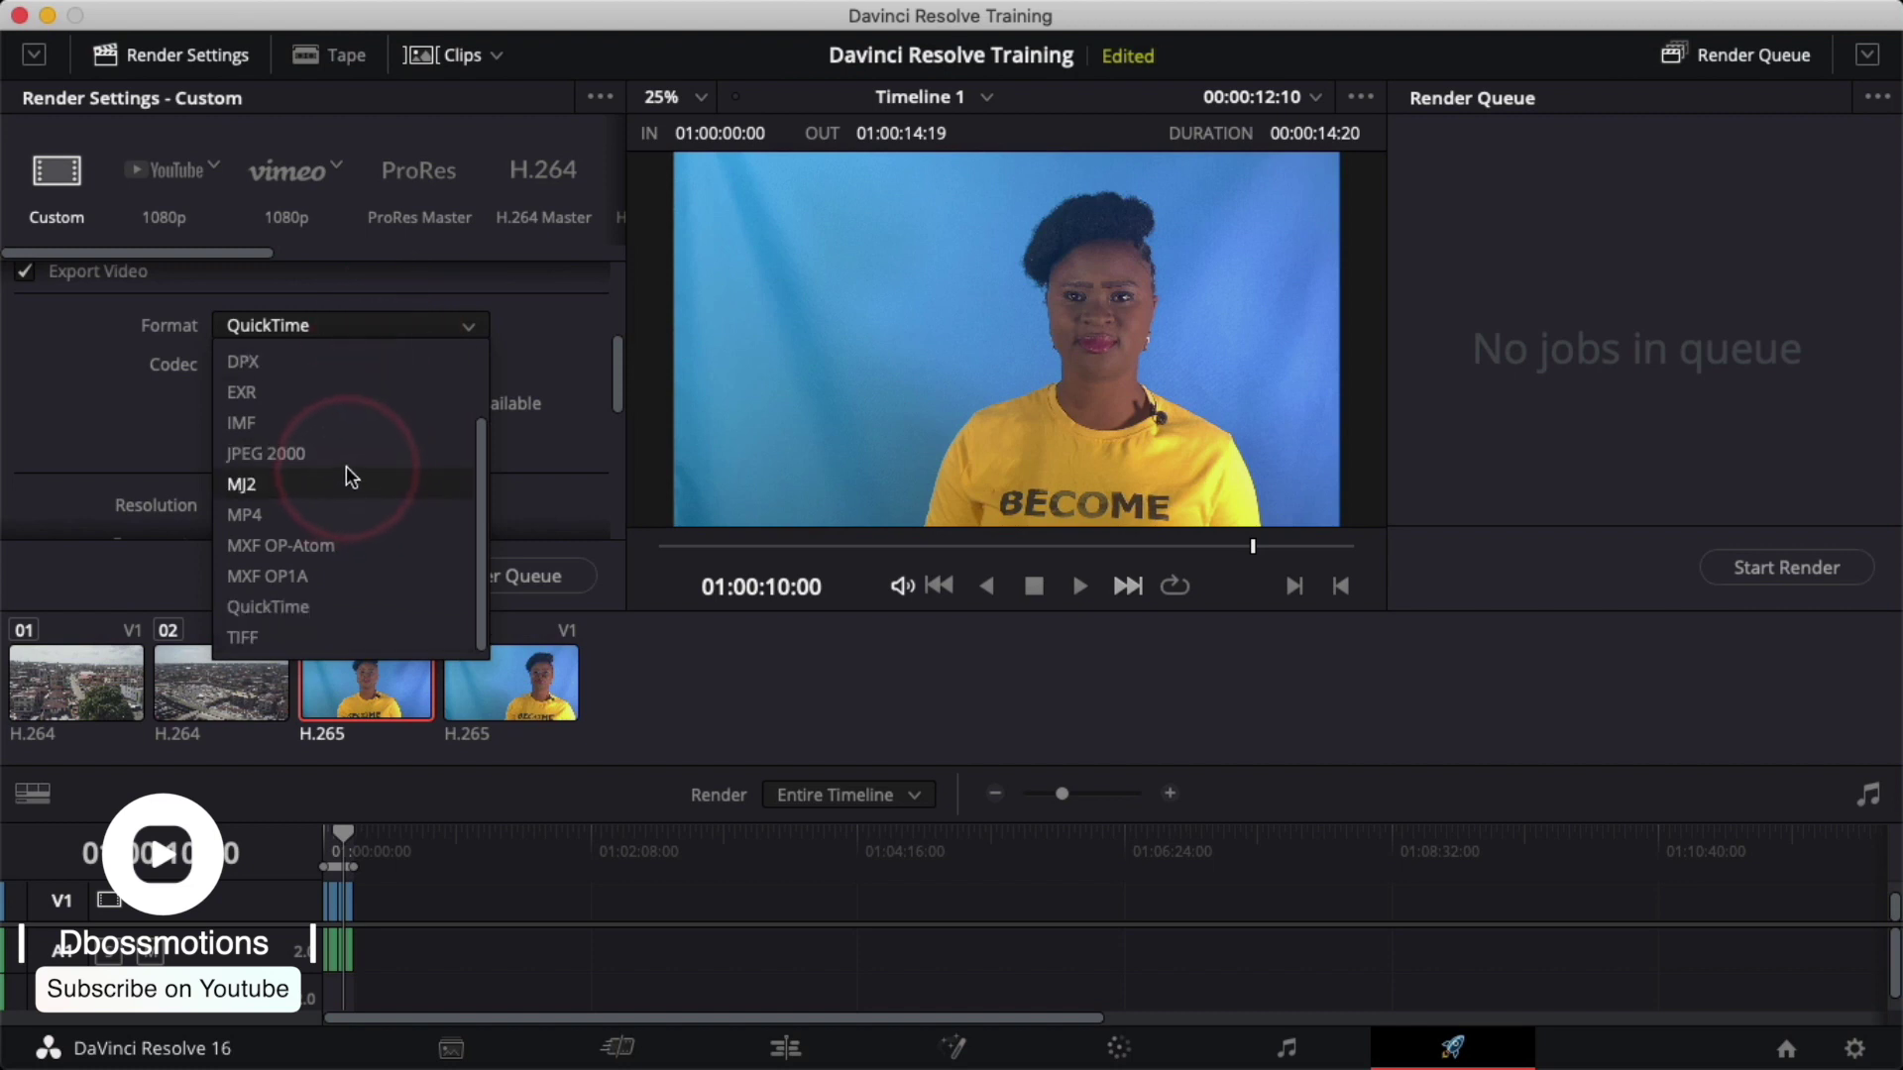
{"action": "left_click", "coordinate": [301, 516]}
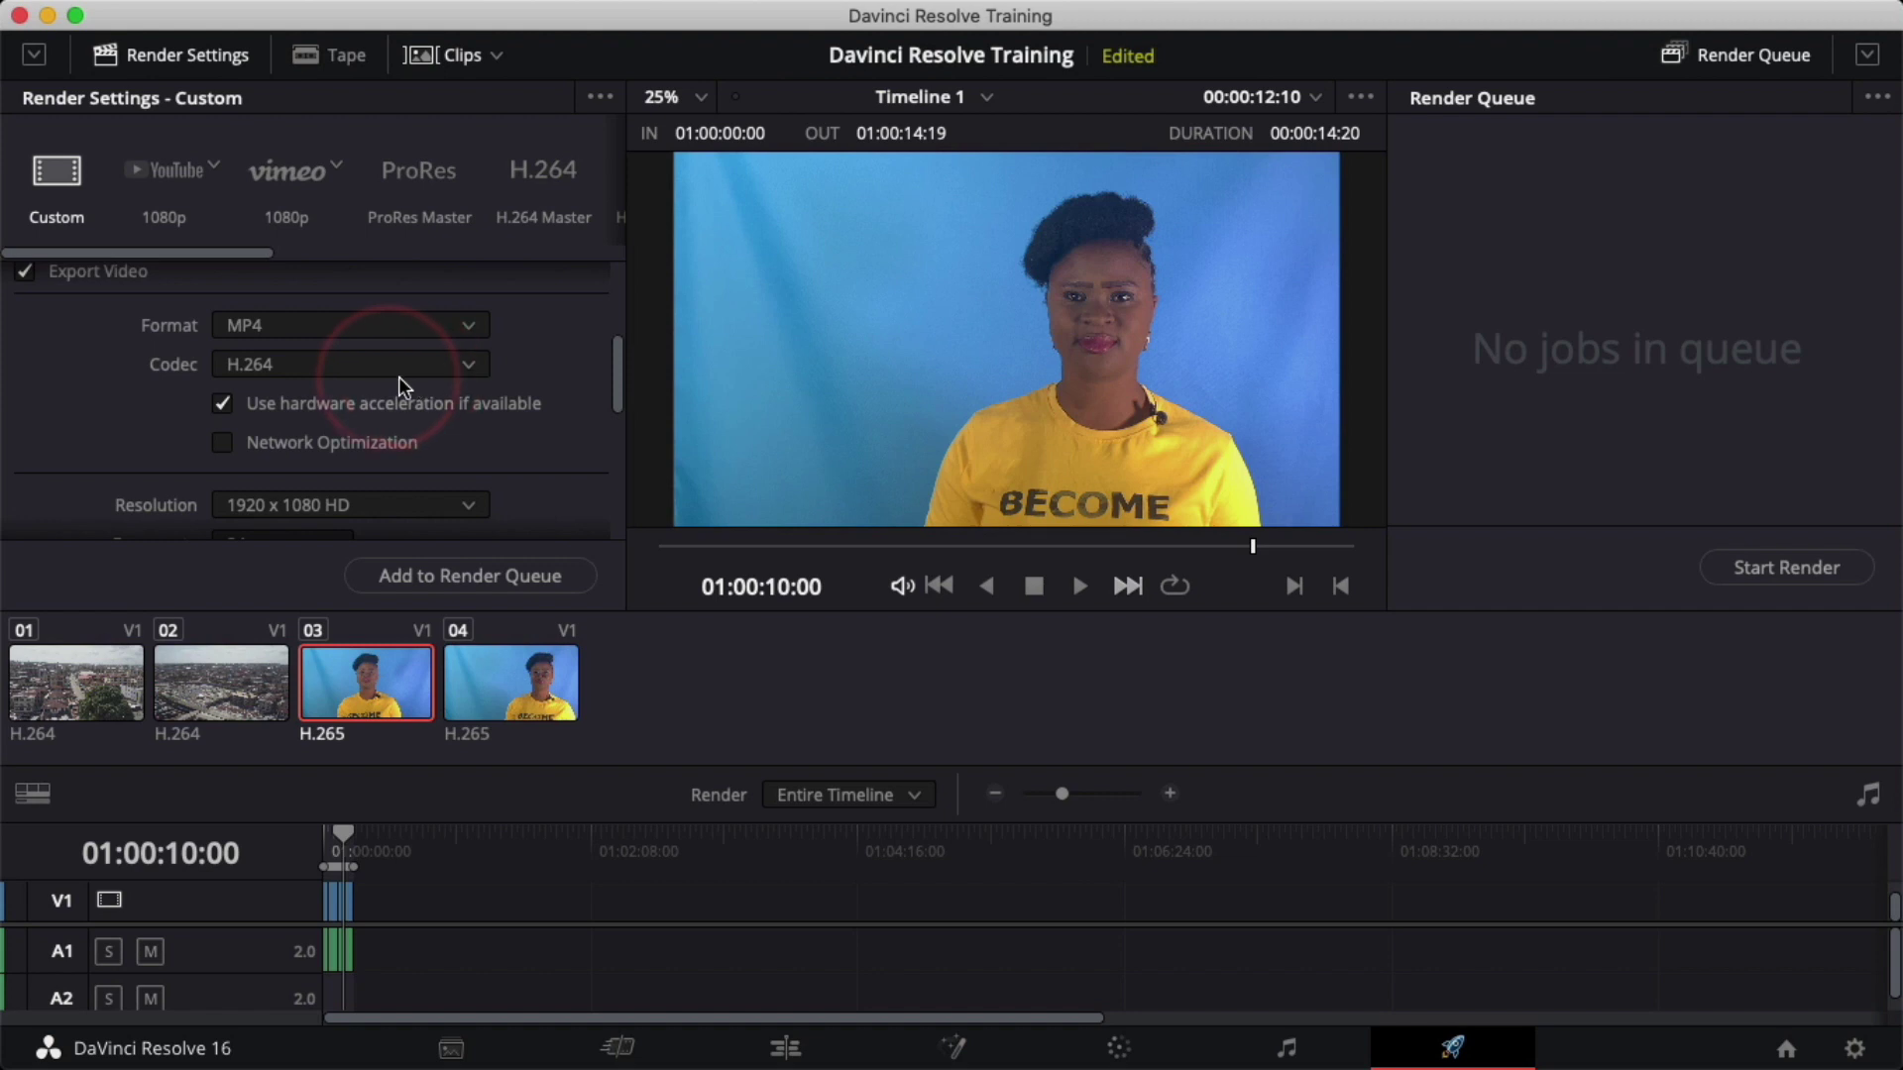
- Review the codec, resolution, frame rate, quality and encoding options in the video render settings
{"action": "scroll", "coordinate": [392, 395], "scroll_direction": "down", "scroll_amount": 2}
{"action": "scroll", "coordinate": [357, 392], "scroll_direction": "down", "scroll_amount": 4}
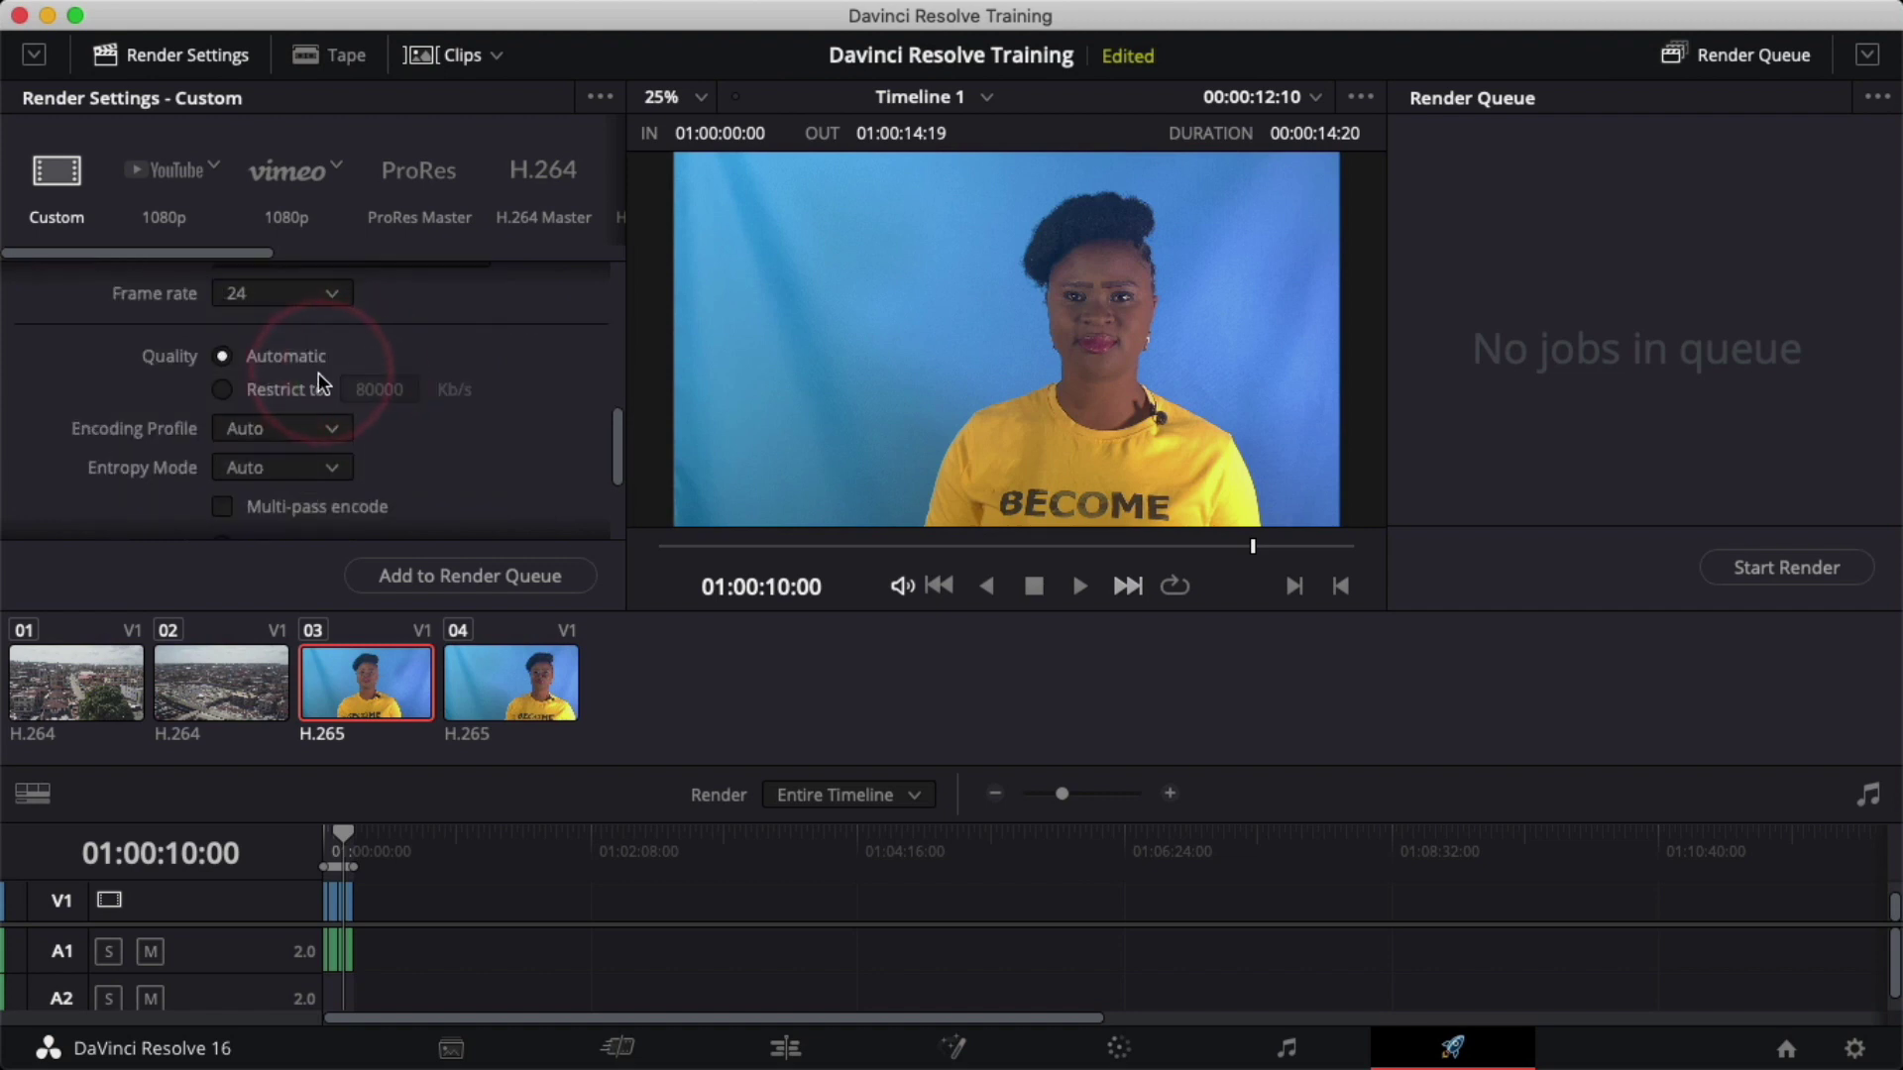
{"action": "scroll", "coordinate": [323, 369], "scroll_direction": "up", "scroll_amount": 4}
{"action": "scroll", "coordinate": [317, 377], "scroll_direction": "down", "scroll_amount": 2}
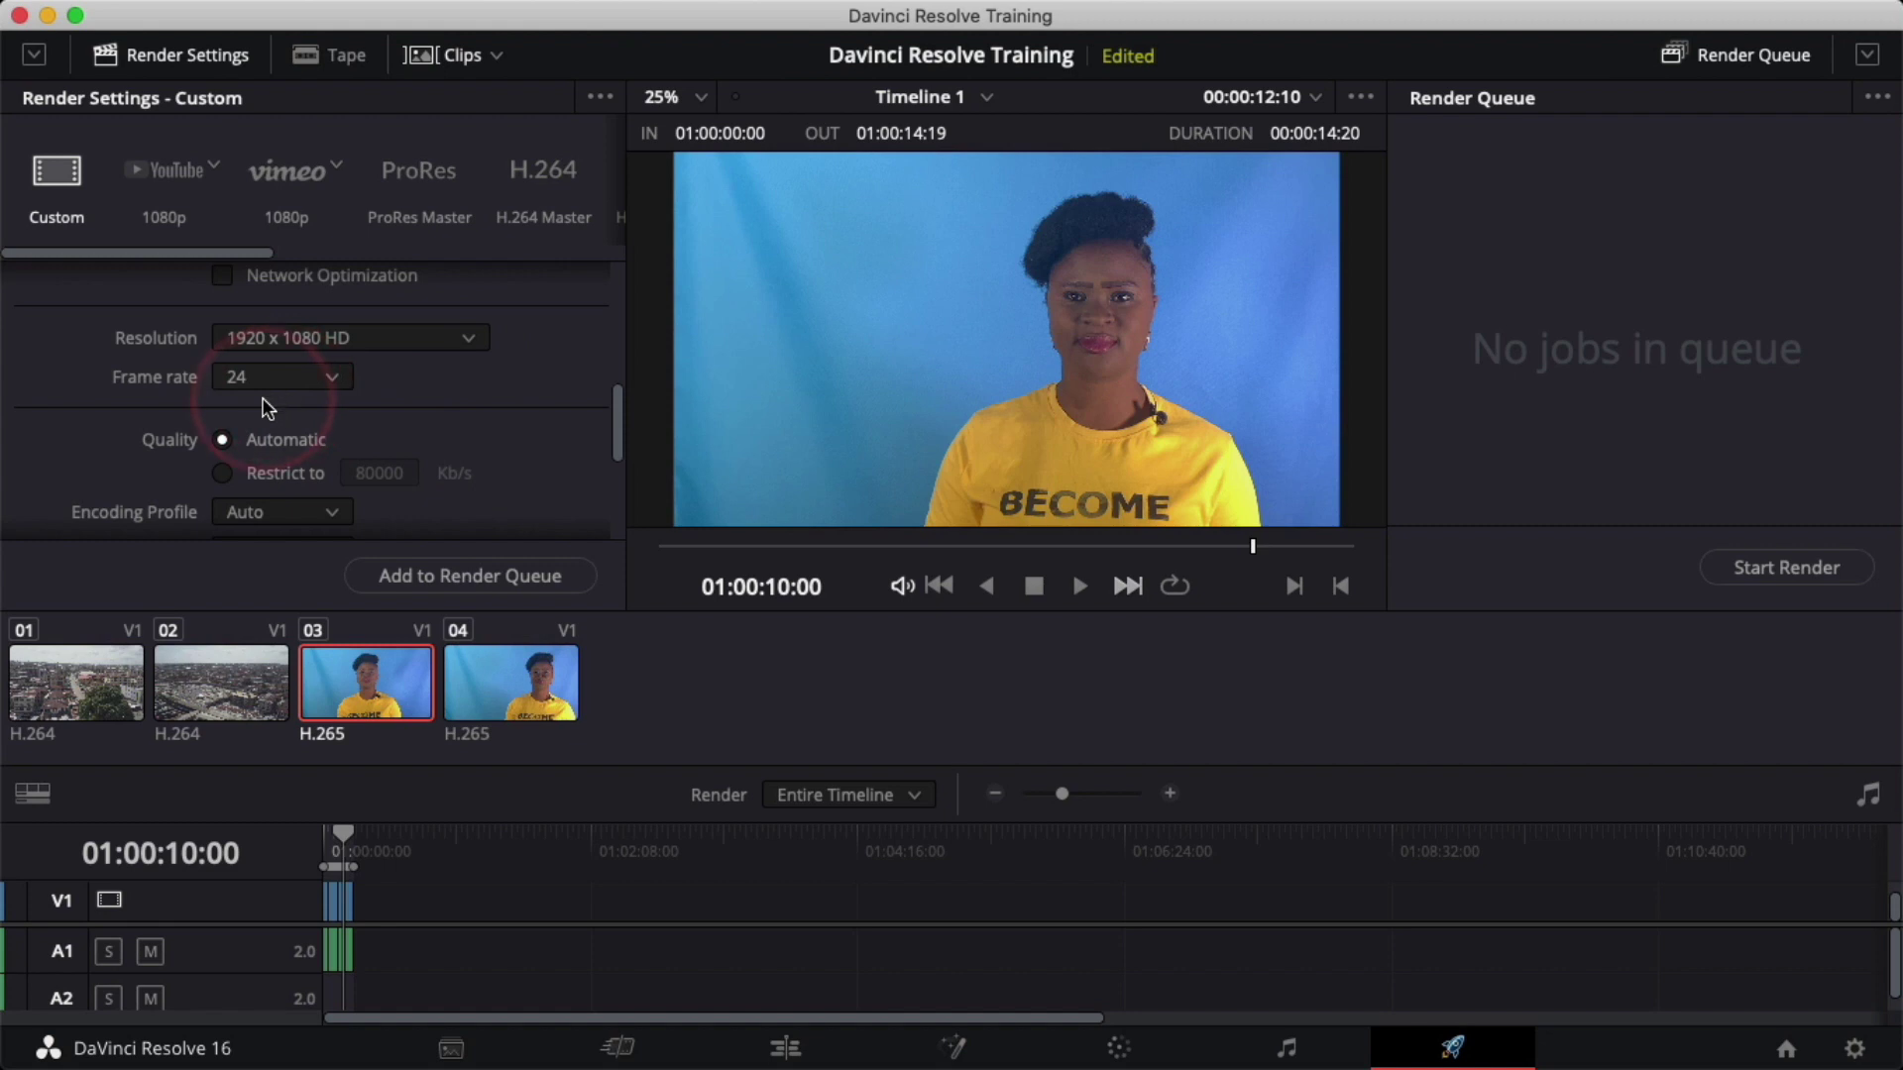
{"action": "scroll", "coordinate": [356, 420], "scroll_direction": "down", "scroll_amount": 4}
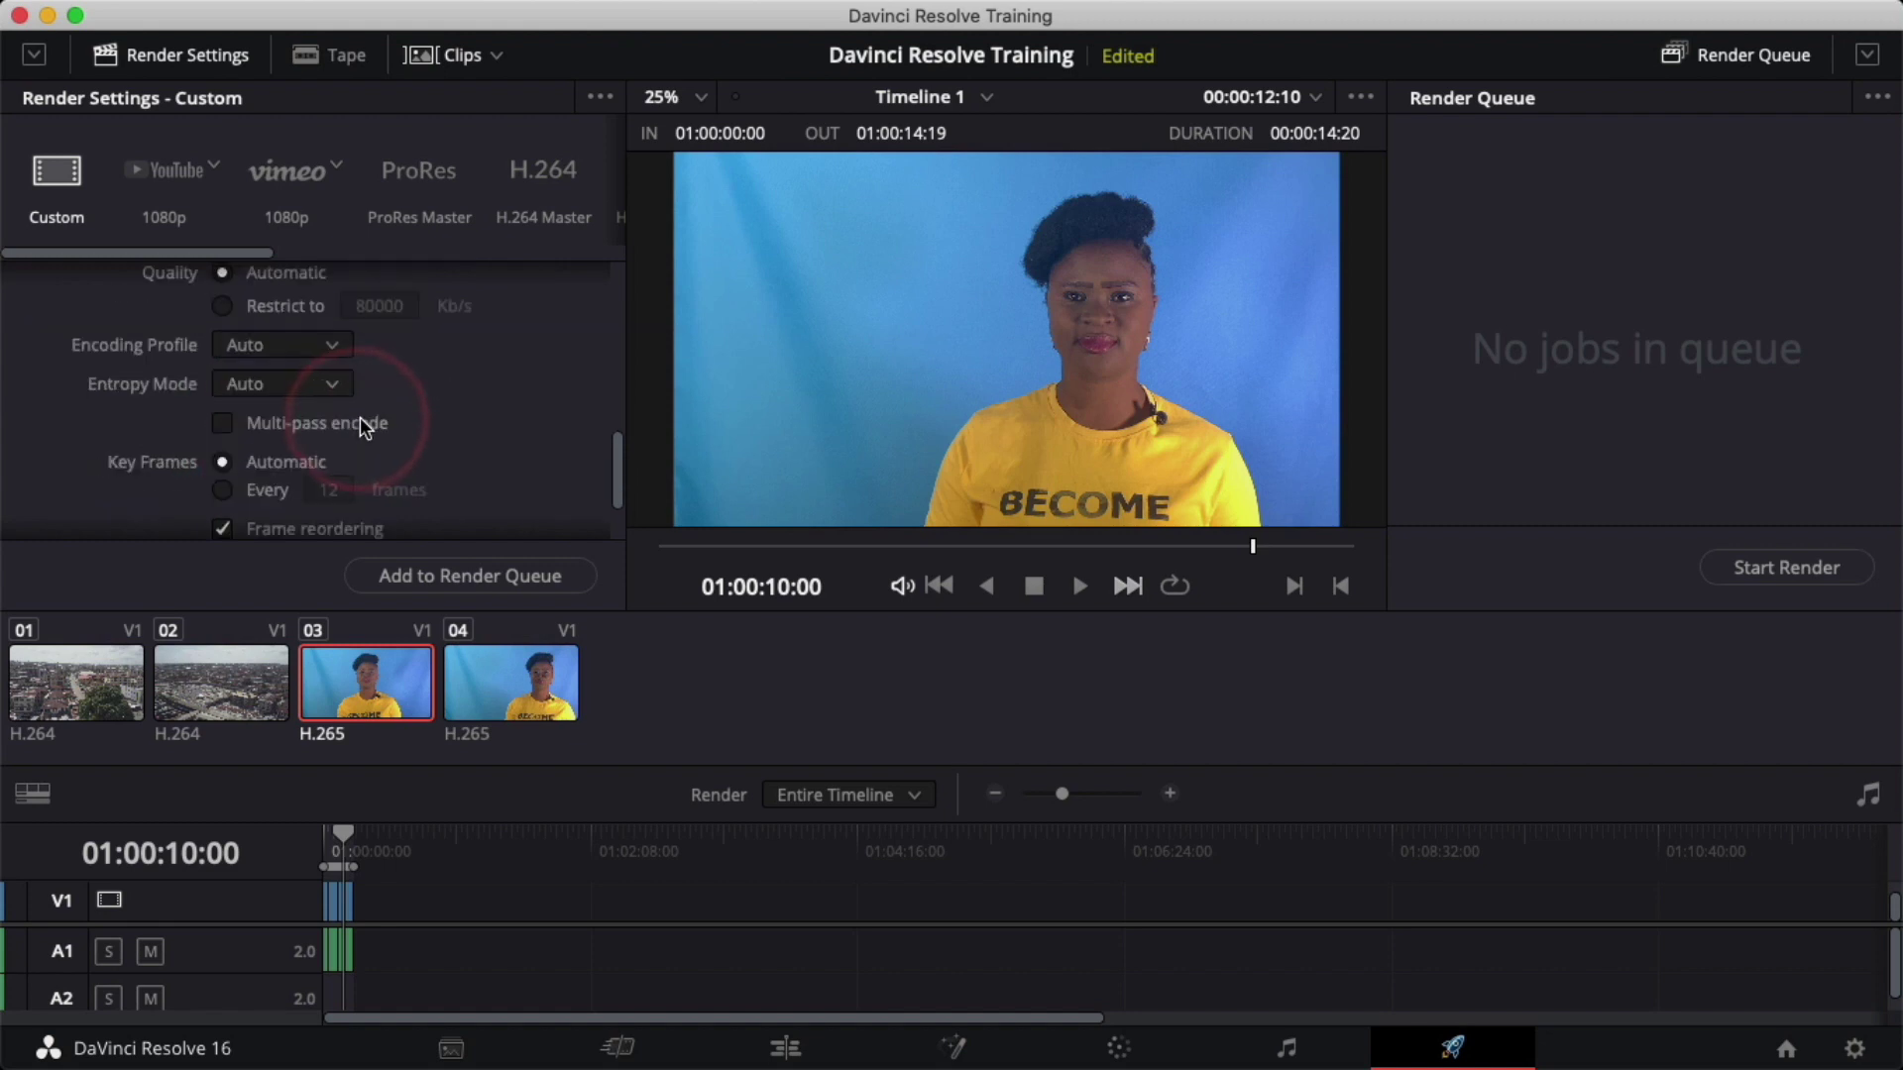
{"action": "scroll", "coordinate": [283, 397], "scroll_direction": "up", "scroll_amount": 10}
{"action": "scroll", "coordinate": [516, 377], "scroll_direction": "down", "scroll_amount": 5}
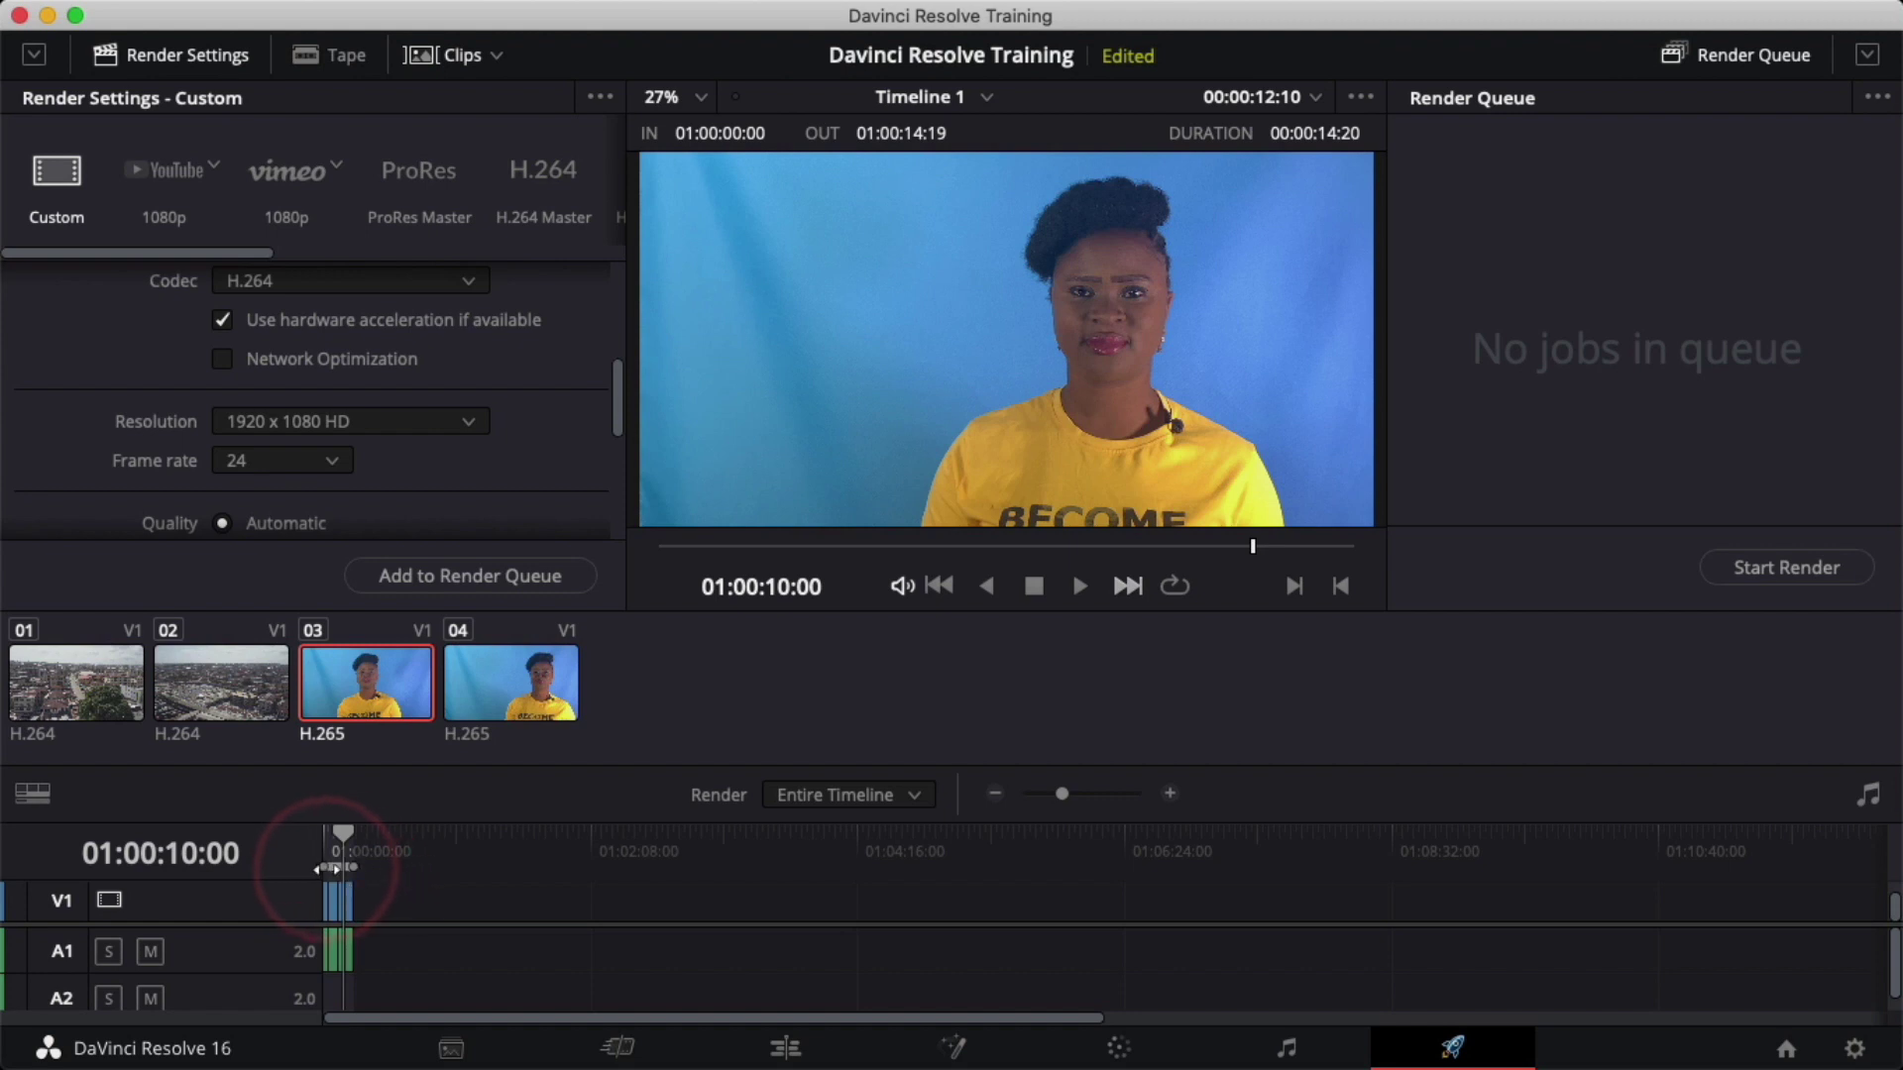
- Return the playhead to 01:00:00:00 and mark the in point there so the render covers the In/Out Range
{"action": "left_click_drag", "start_coordinate": [340, 833], "coordinate": [315, 844]}
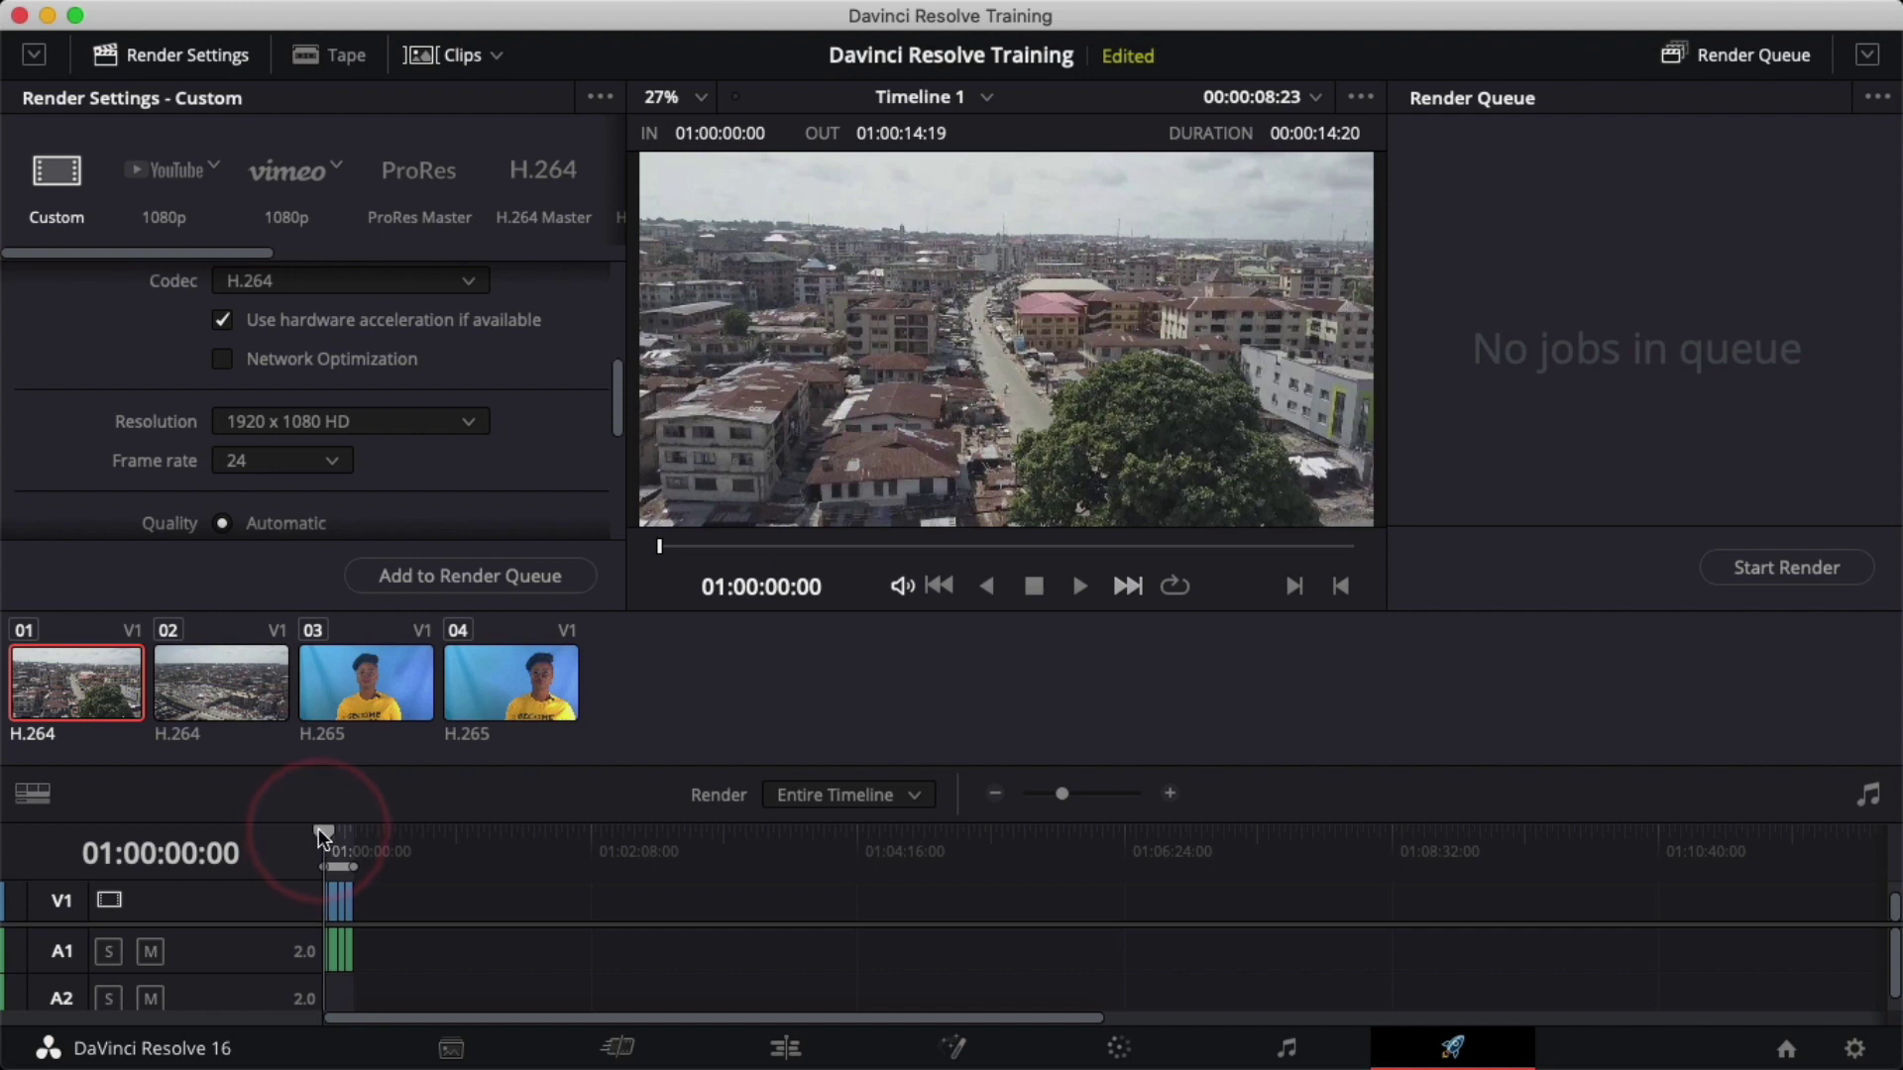
{"action": "key", "text": "i"}
{"action": "mouse_move", "coordinate": [329, 833]}
{"action": "left_mouse_down"}
{"action": "mouse_move", "coordinate": [361, 826]}
{"action": "mouse_move", "coordinate": [324, 832]}
{"action": "left_mouse_up"}
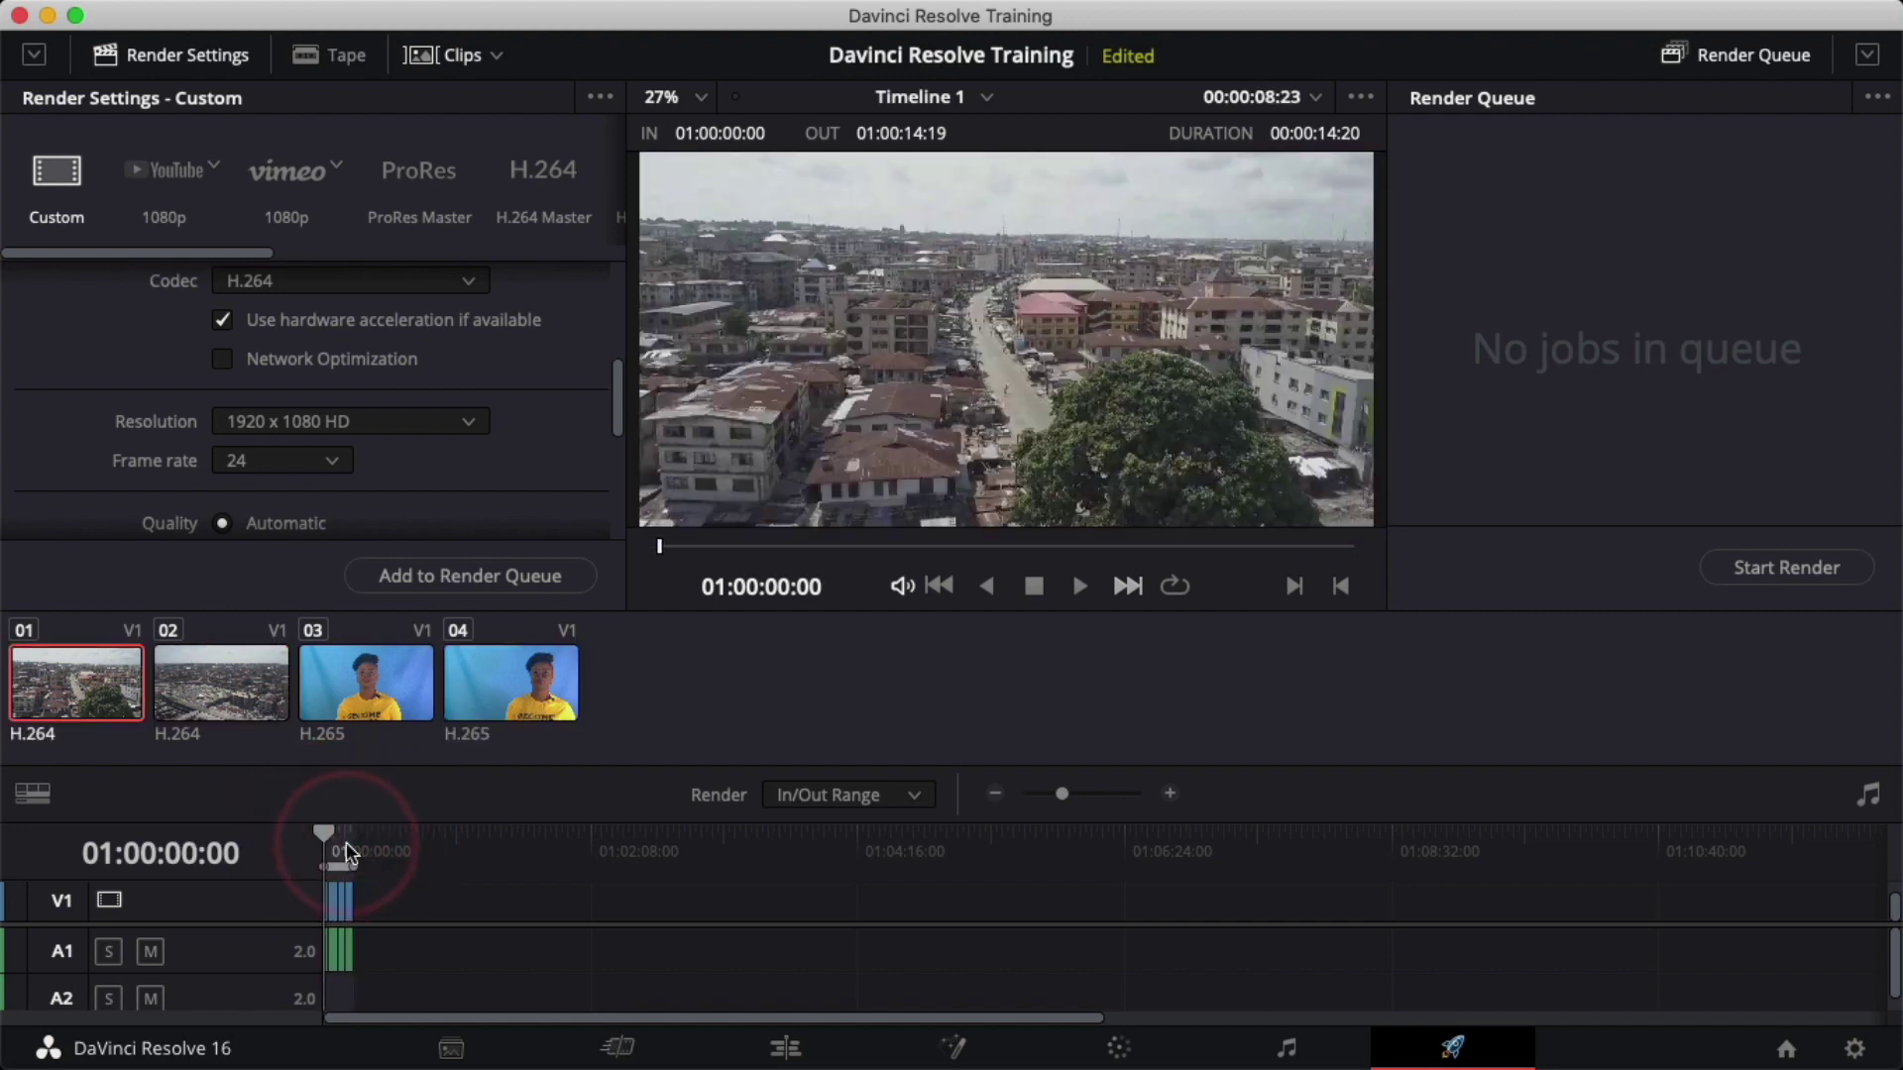
- Add the timeline to the render queue and render the job
{"action": "left_click", "coordinate": [449, 577]}
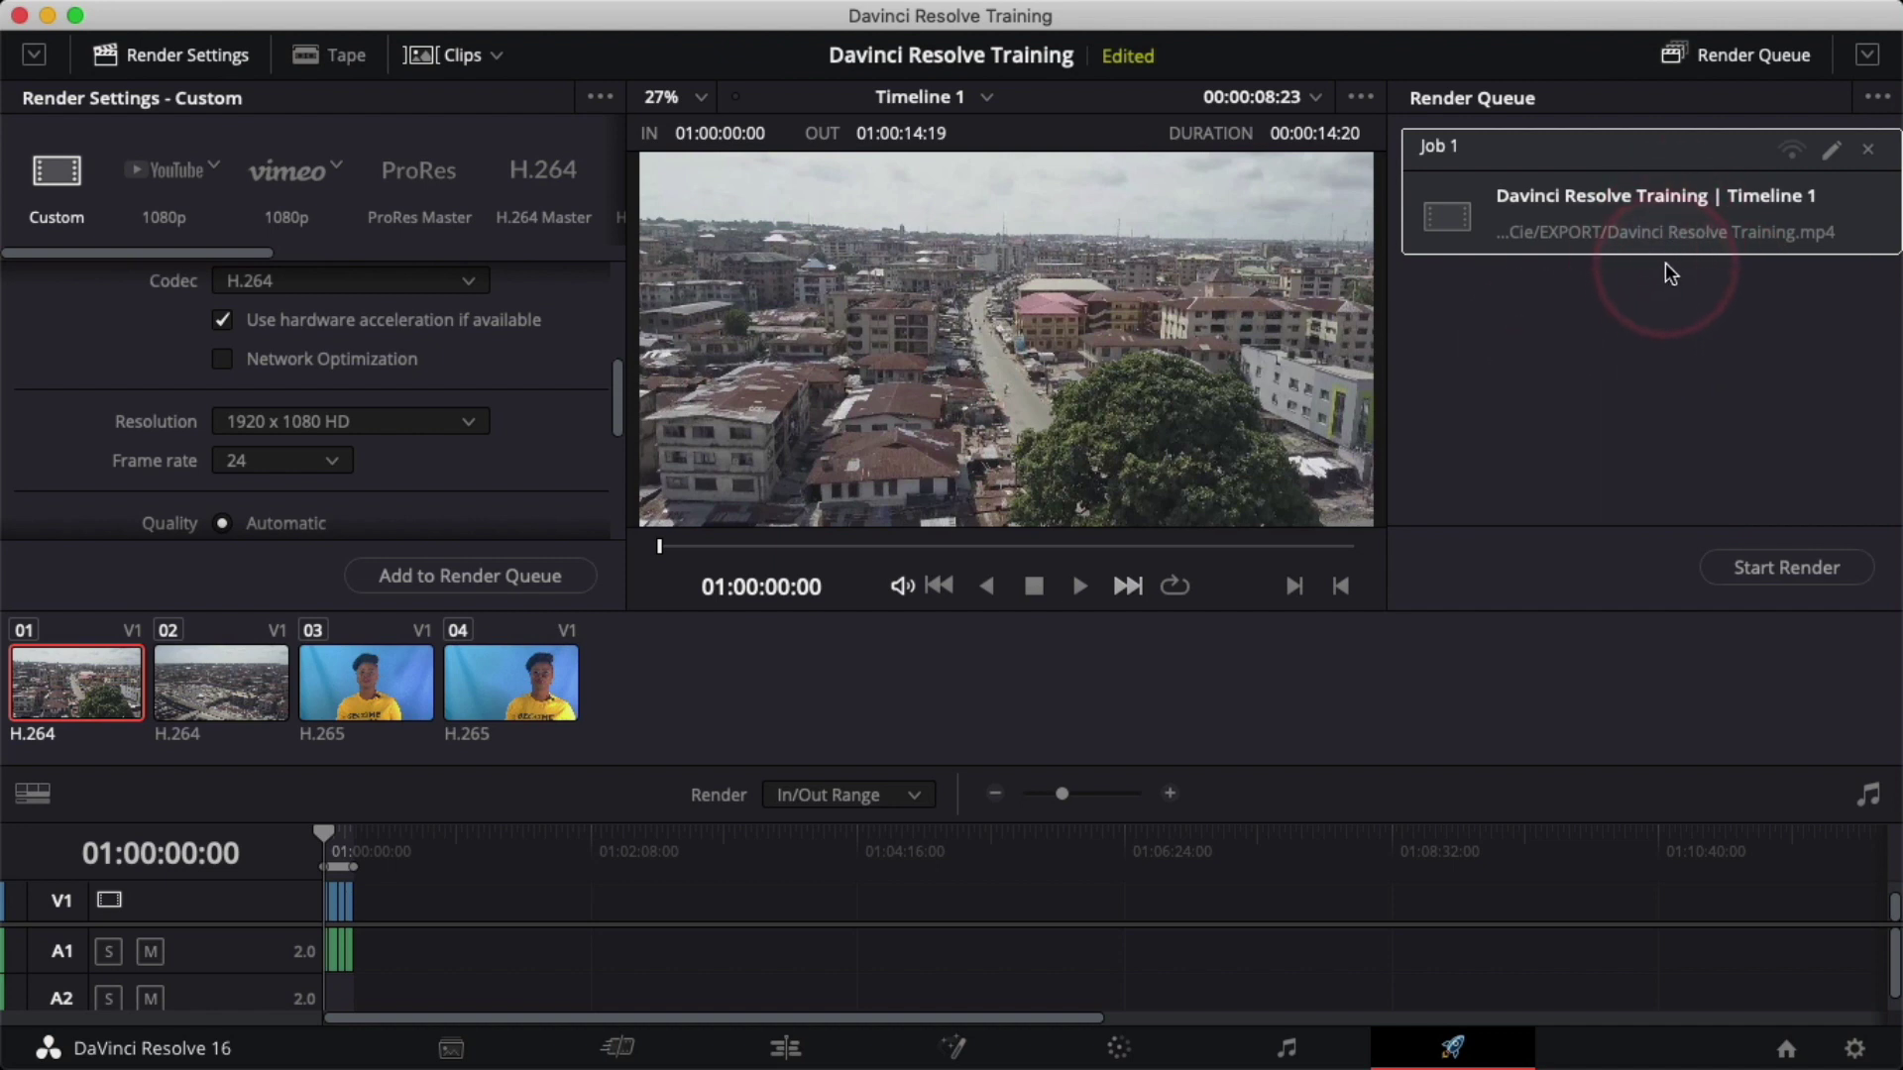
{"action": "left_click", "coordinate": [1757, 570]}
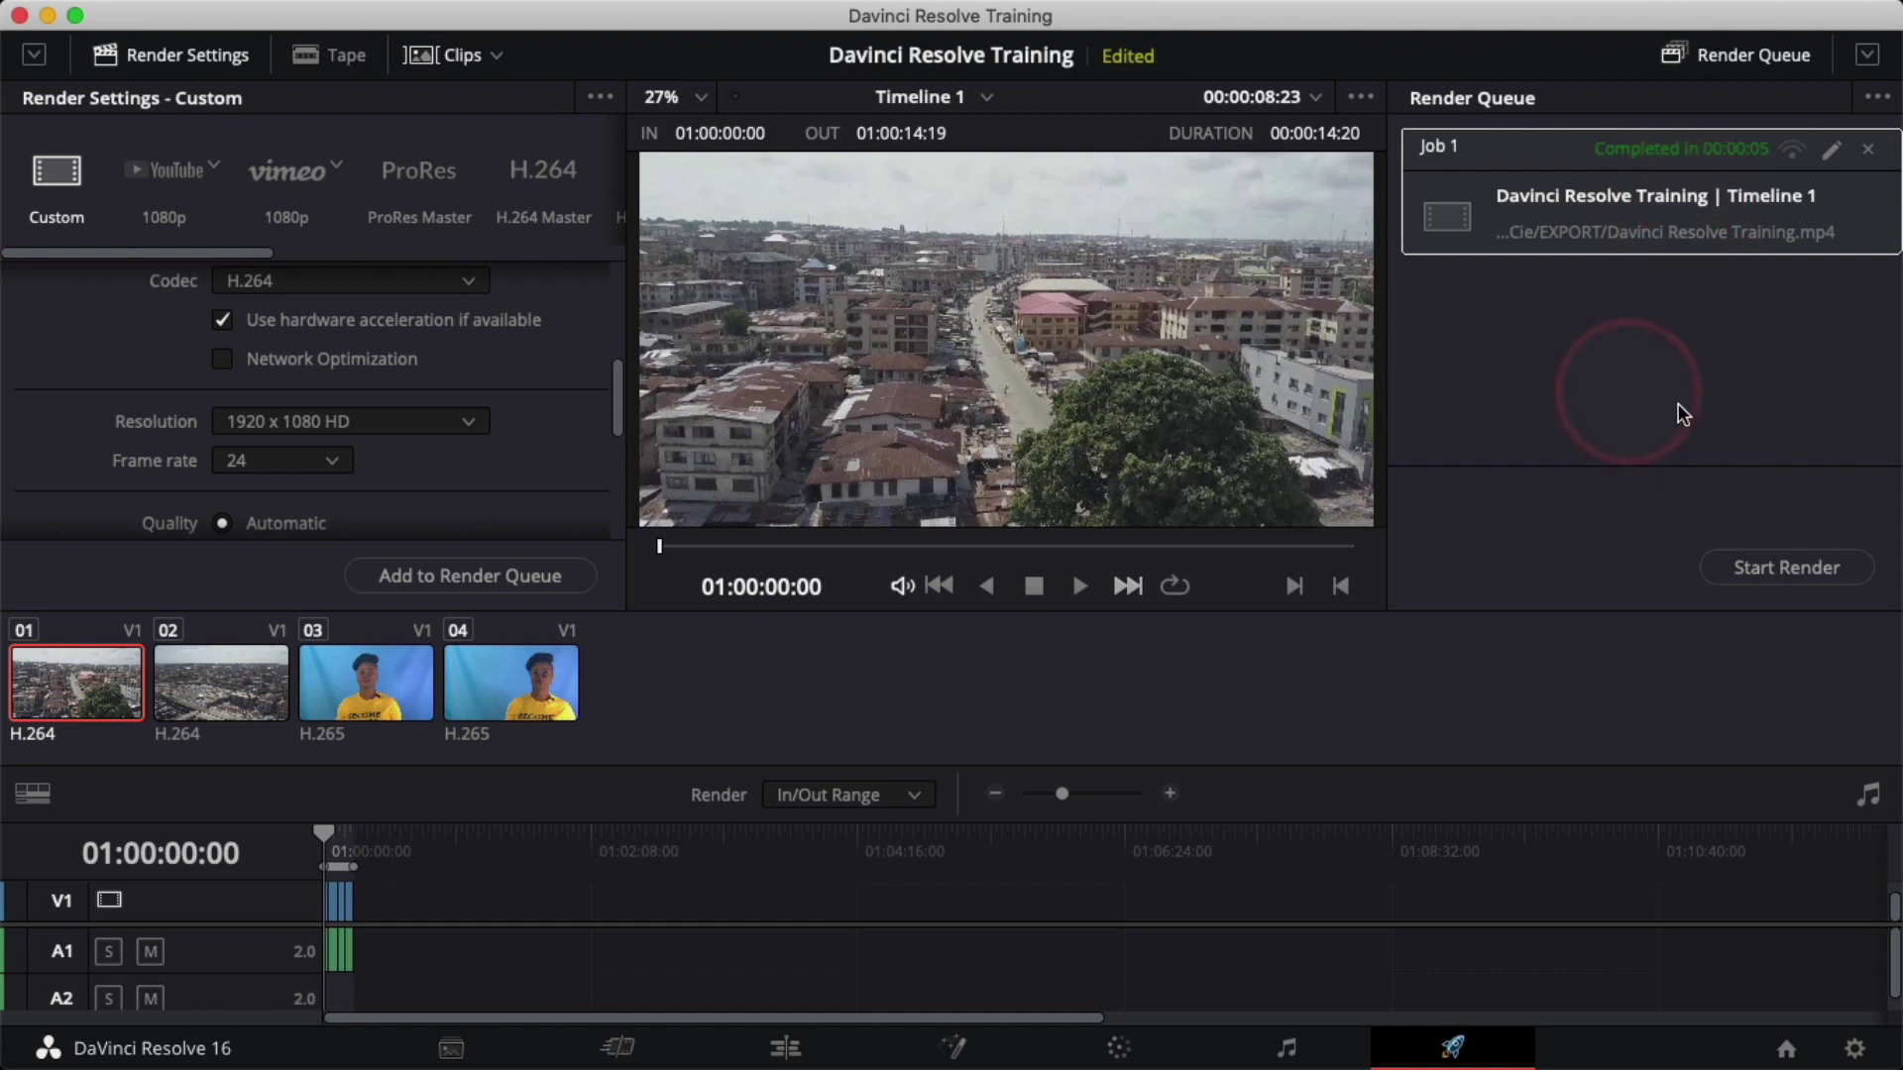
- Reveal the rendered file of Job 1 in Finder, play its preview and close the preview
{"action": "right_click", "coordinate": [1558, 264]}
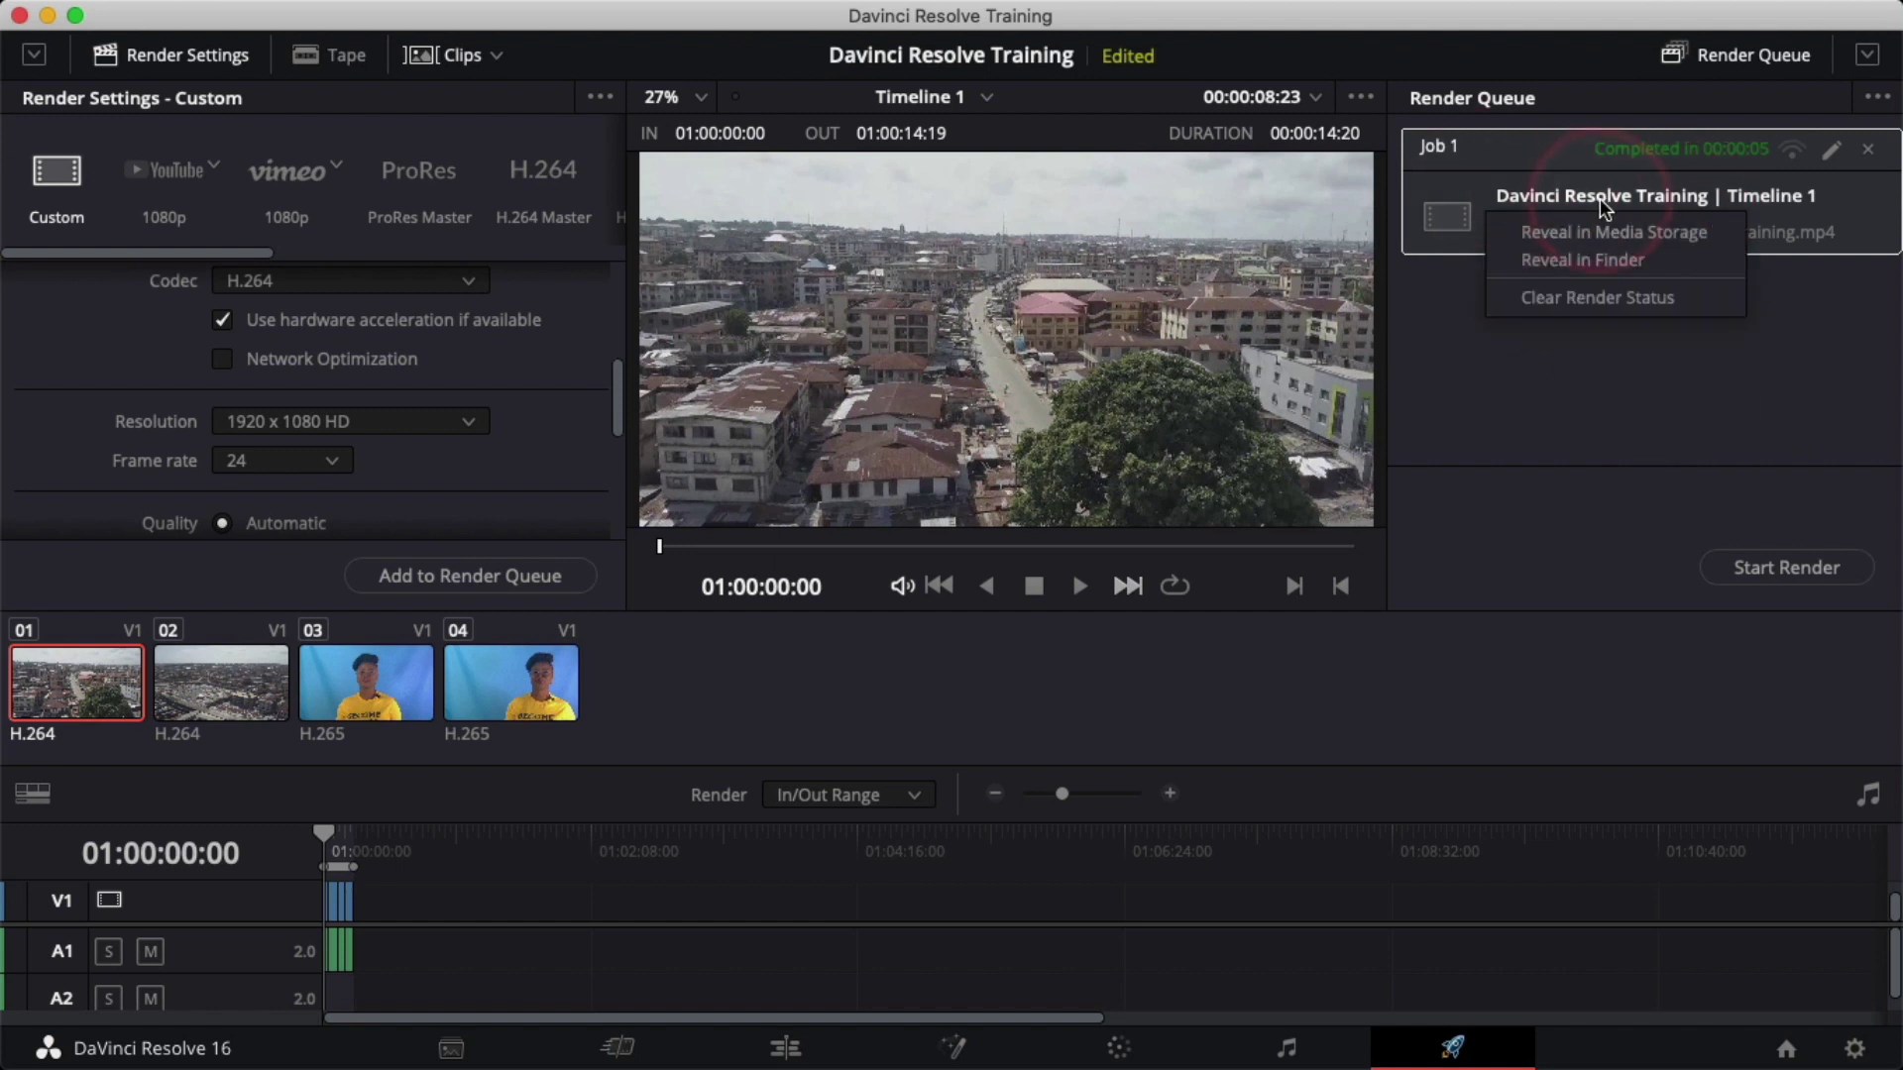
{"action": "left_click", "coordinate": [1582, 259]}
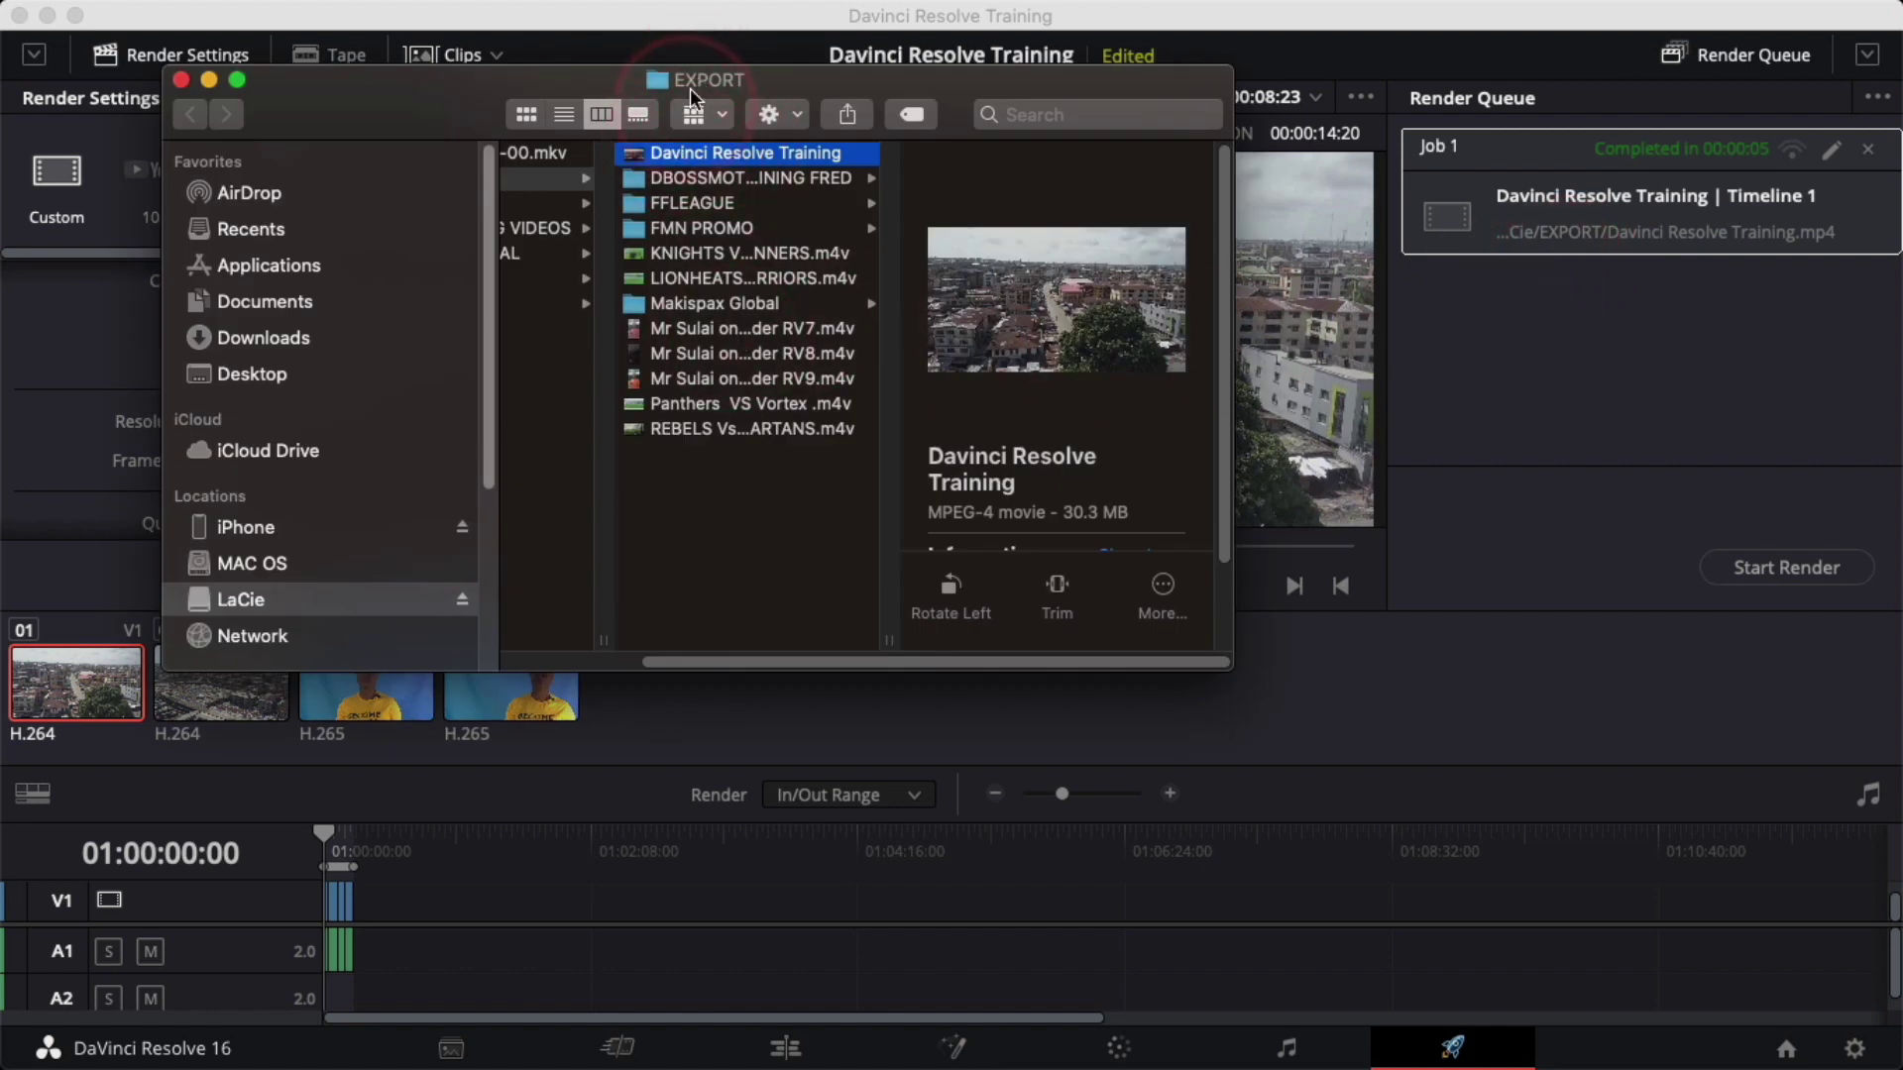
{"action": "key", "text": "space"}
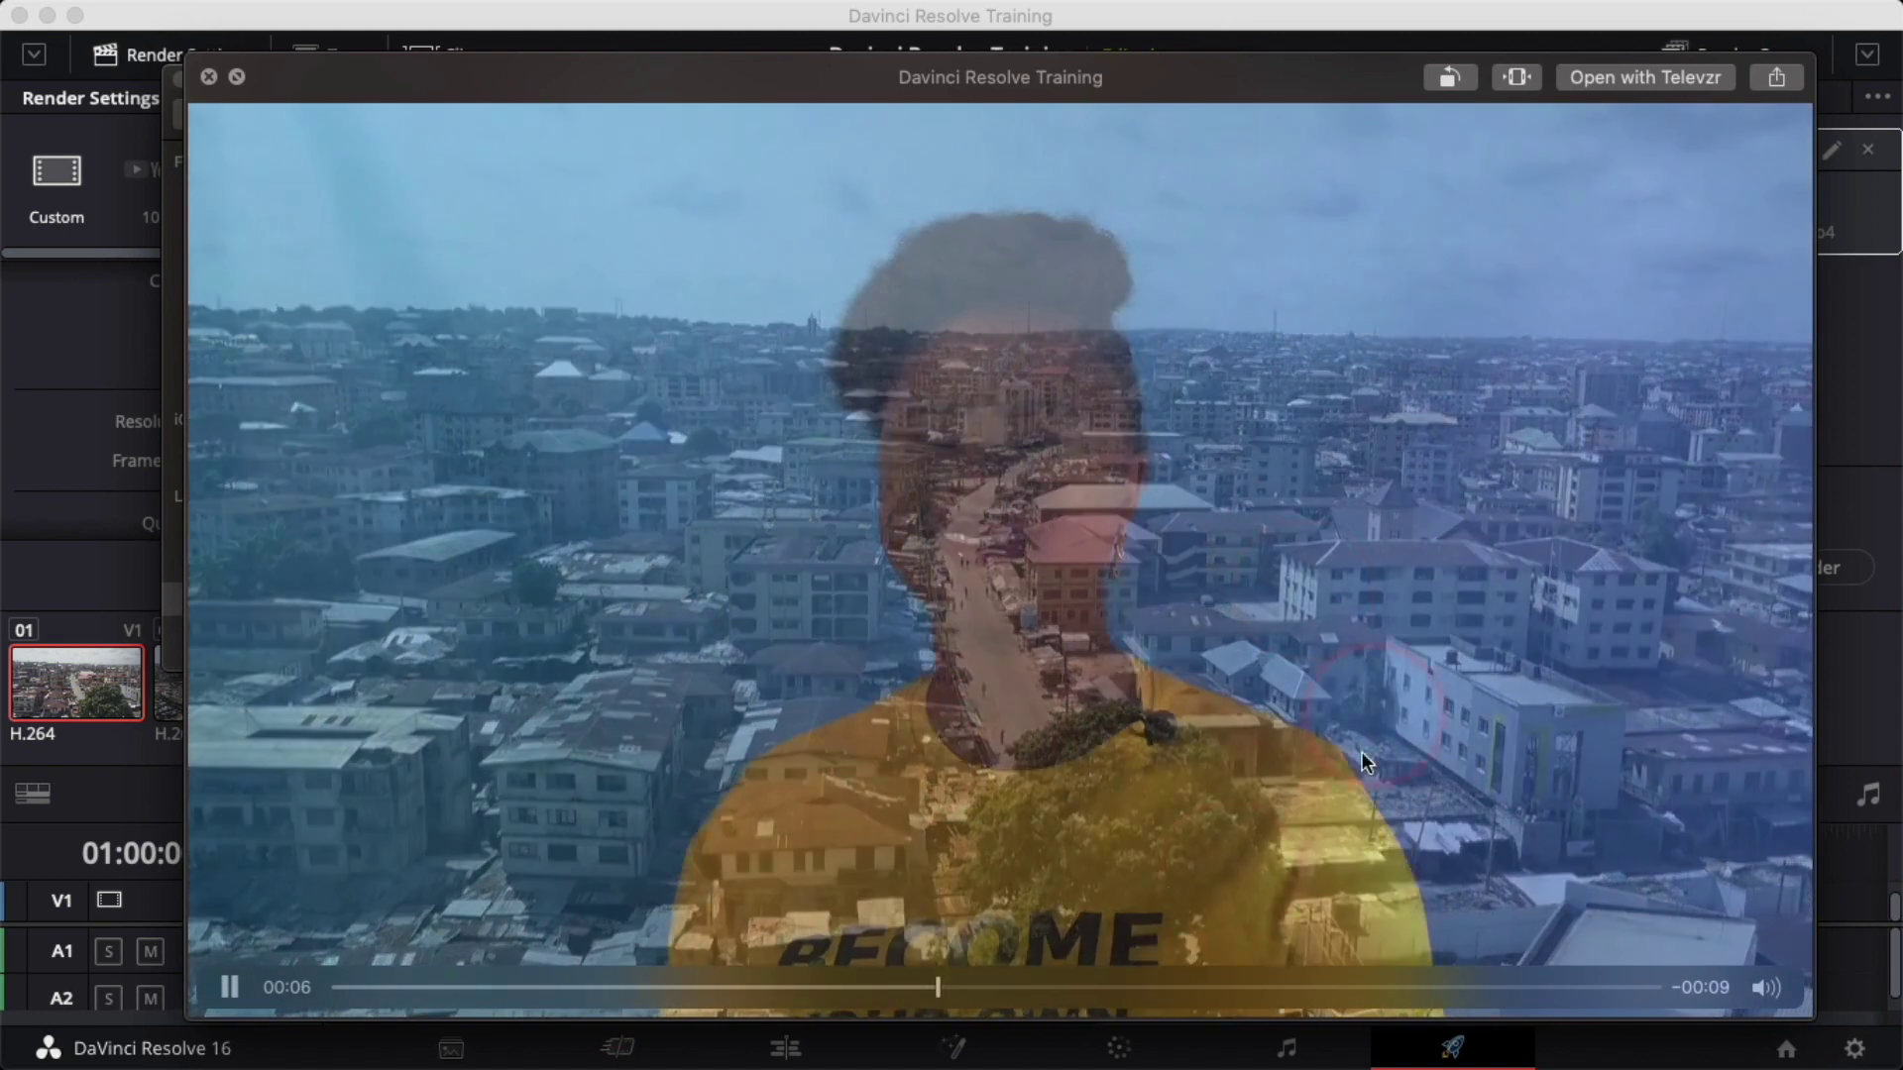
{"action": "key", "text": "space"}
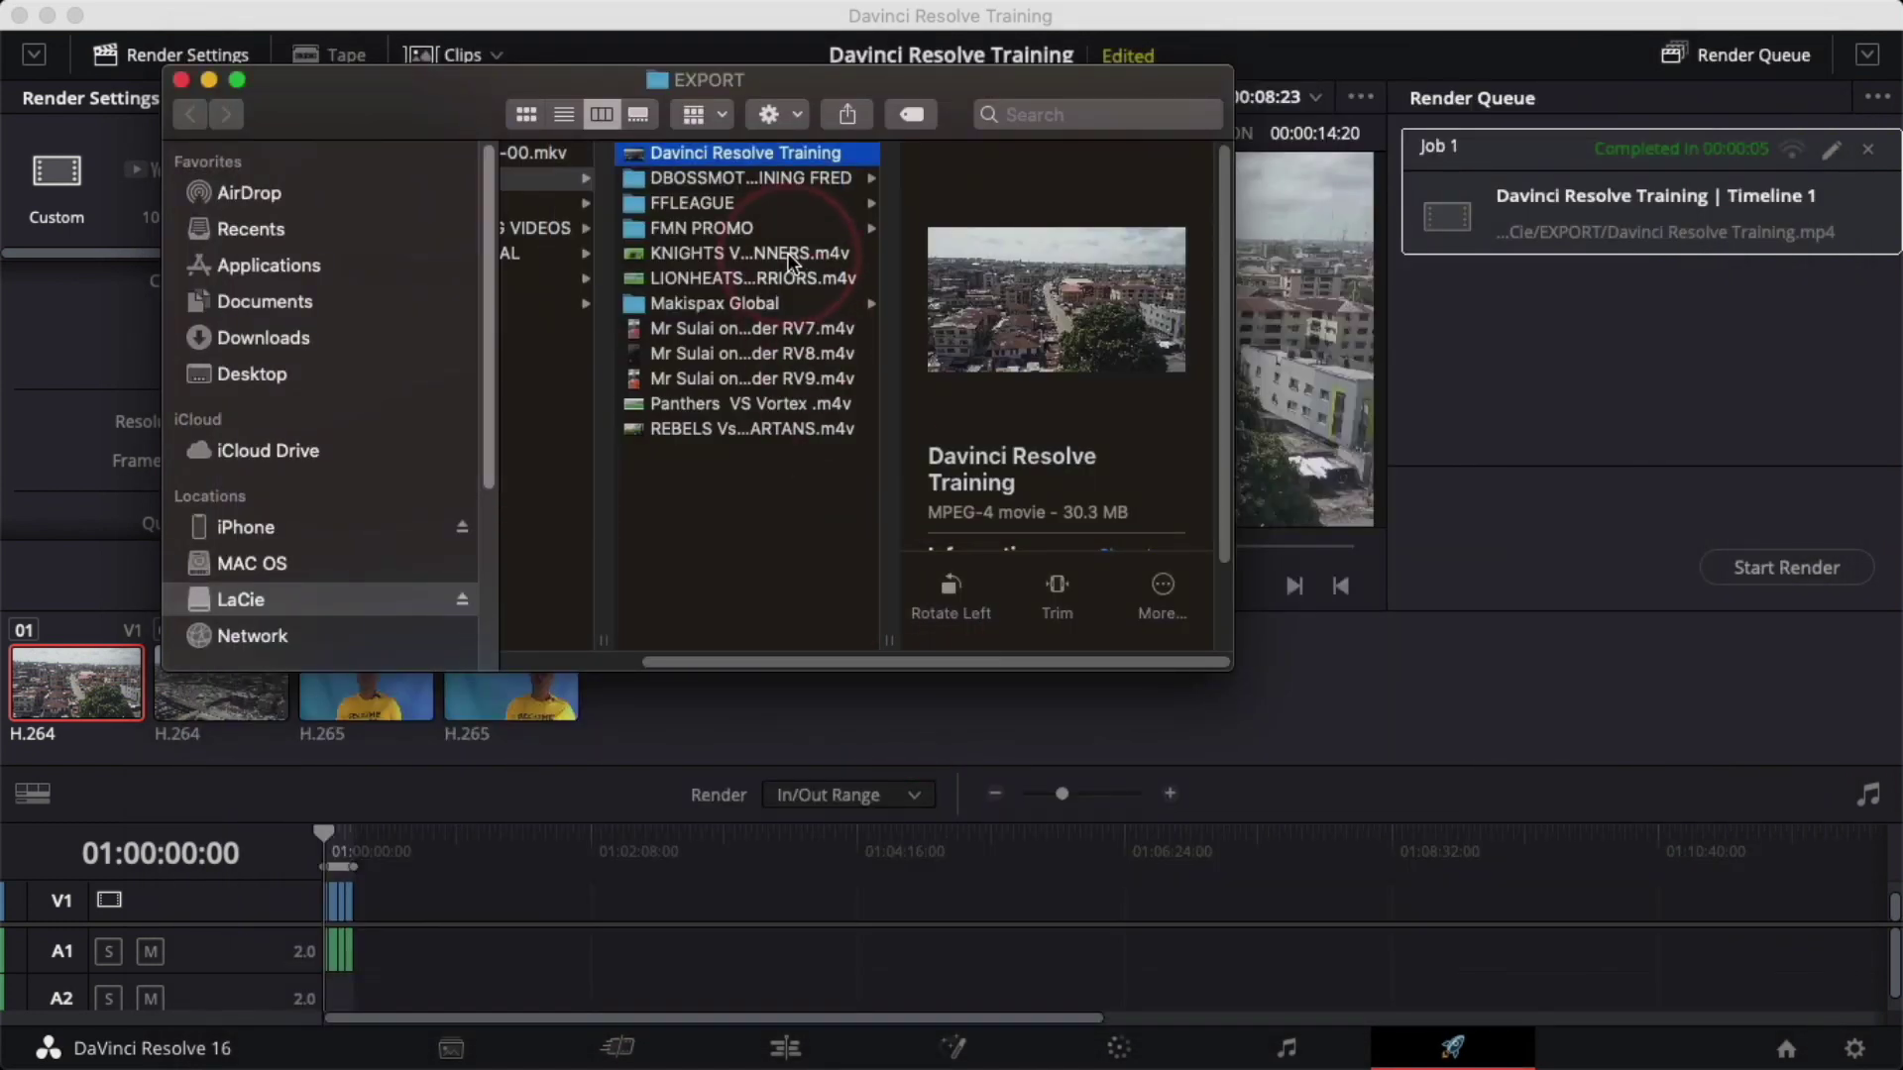
{"action": "left_click", "coordinate": [765, 517]}
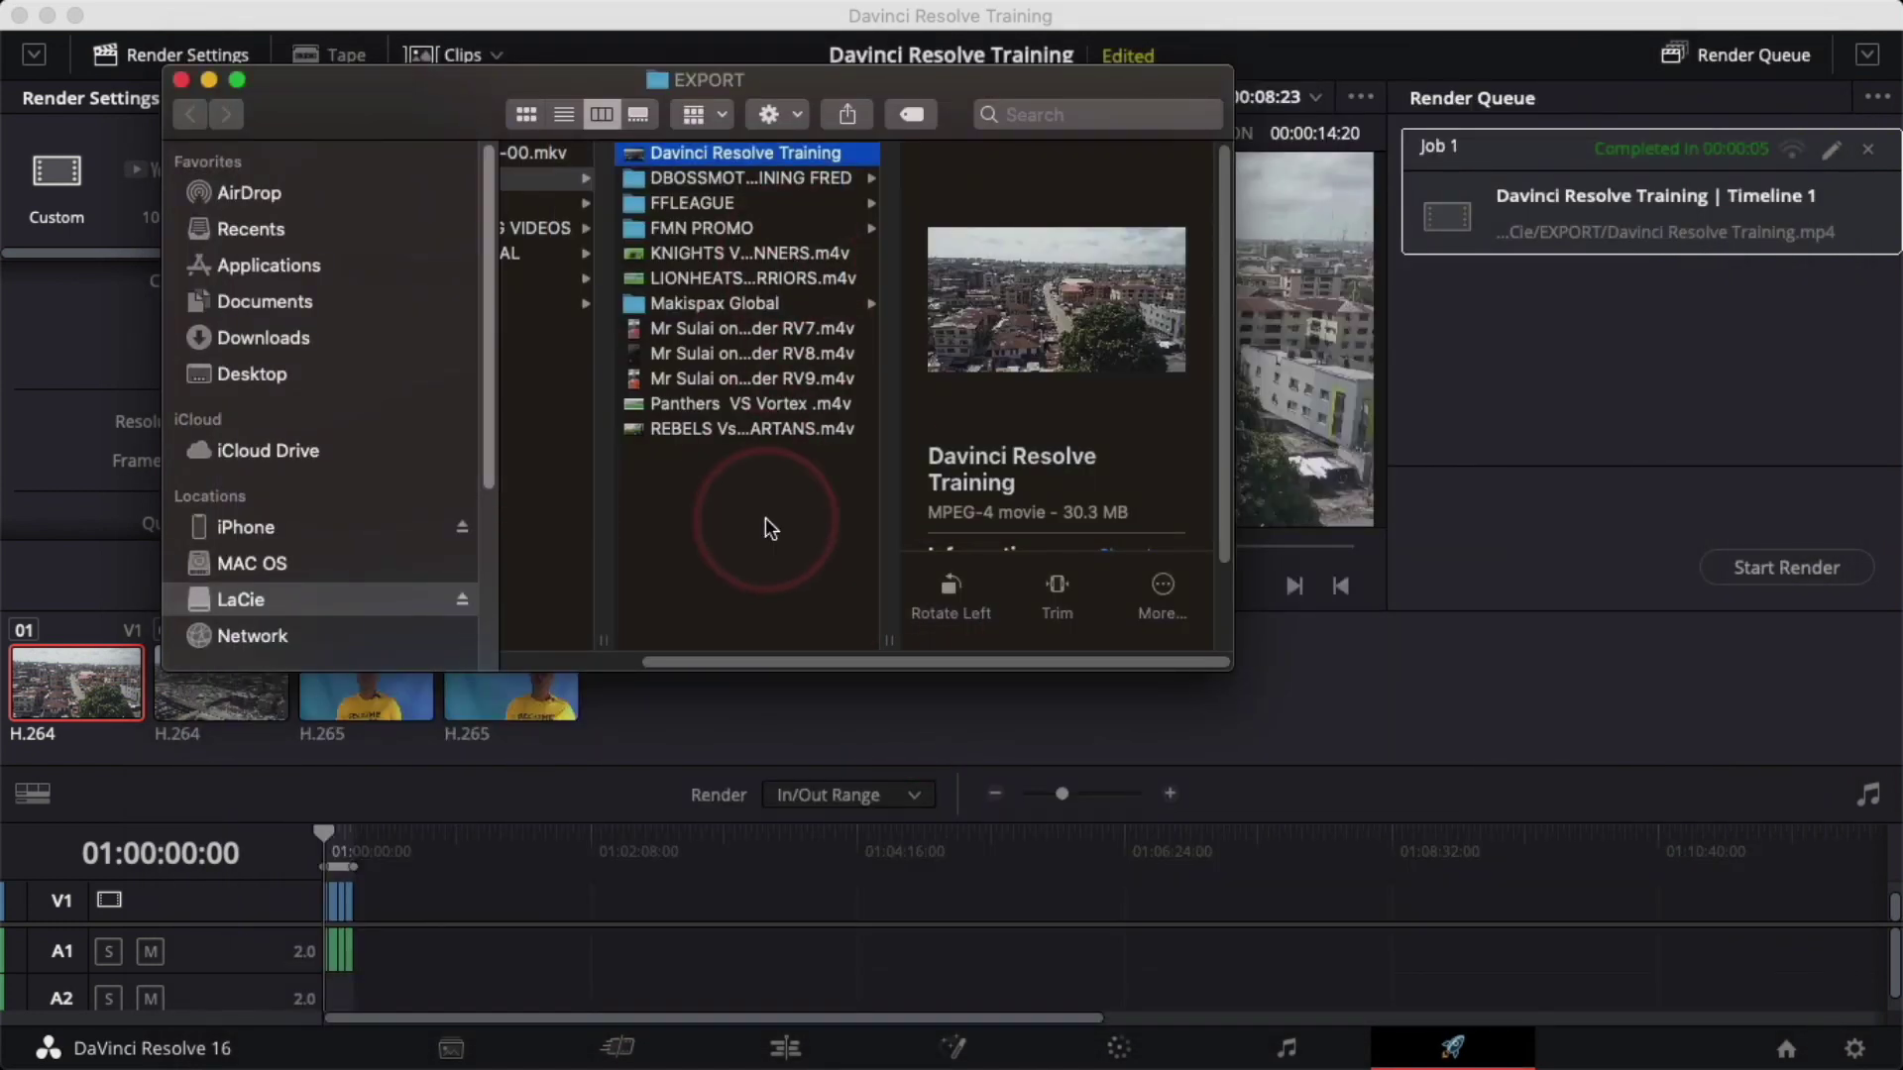